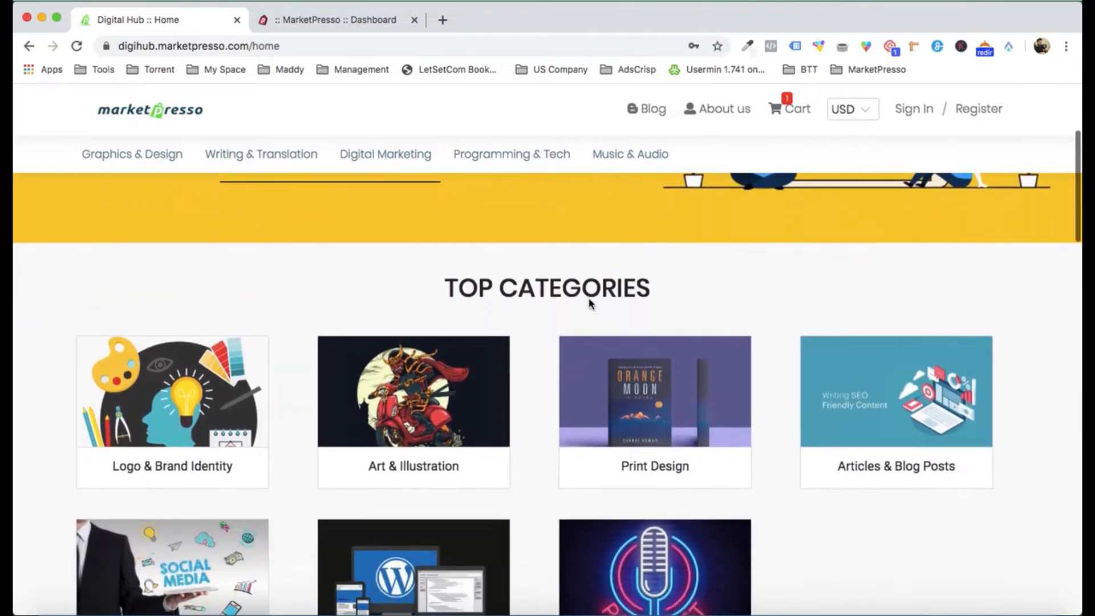
Step: Examine the Digital Hub home page, covering its banner, top categories, marketplace description, customer testimonials and popular services
scroll(702, 307, up, 1)
scroll(701, 307, up, 4)
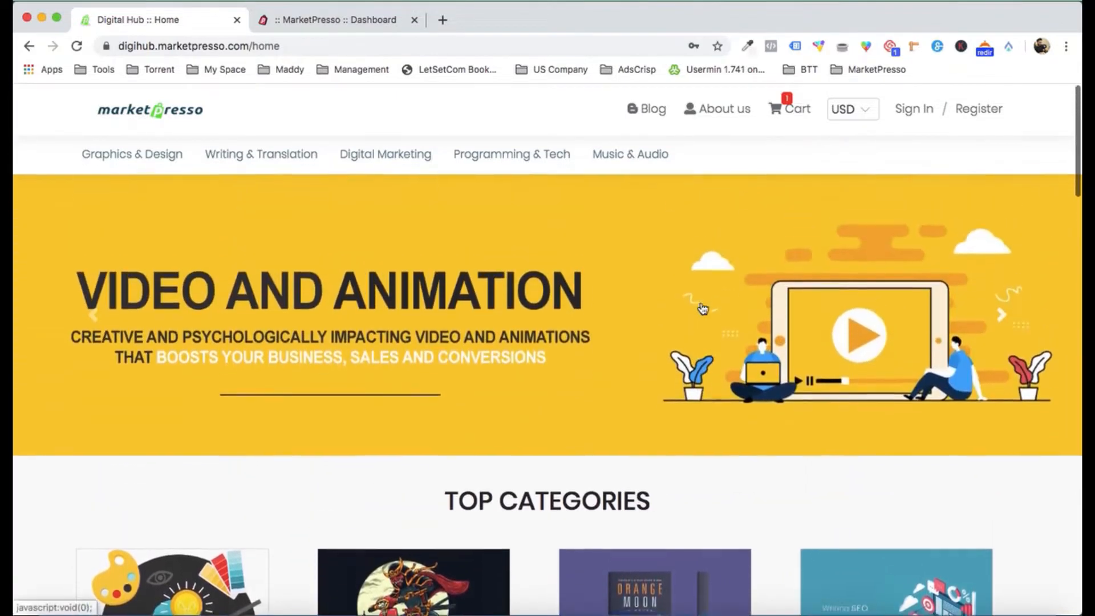
scroll(702, 308, down, 2)
scroll(703, 309, down, 4)
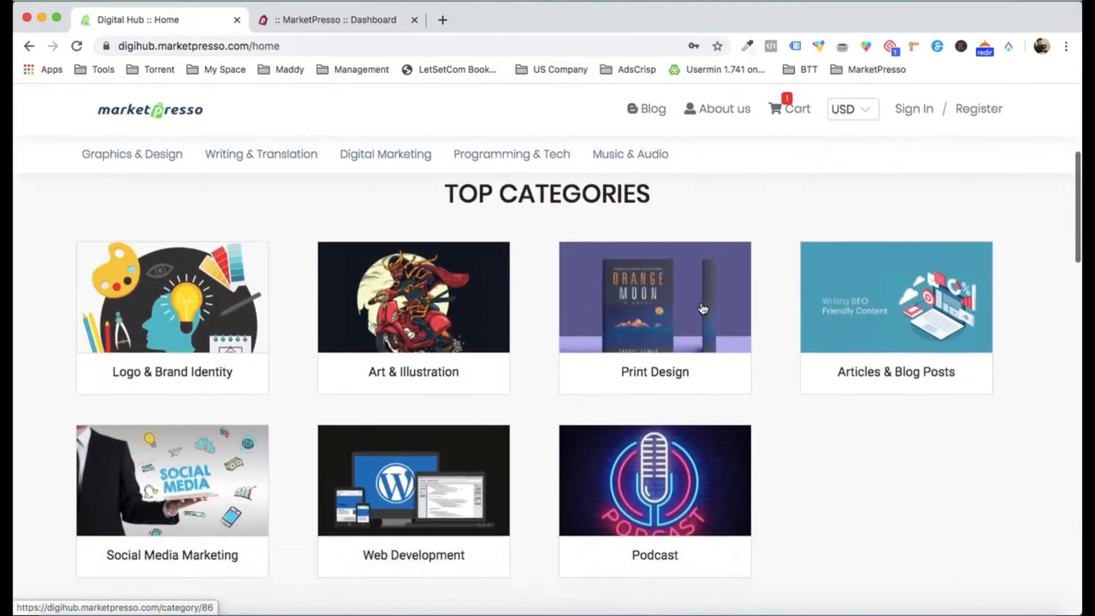
scroll(741, 325, up, 6)
scroll(749, 329, down, 12)
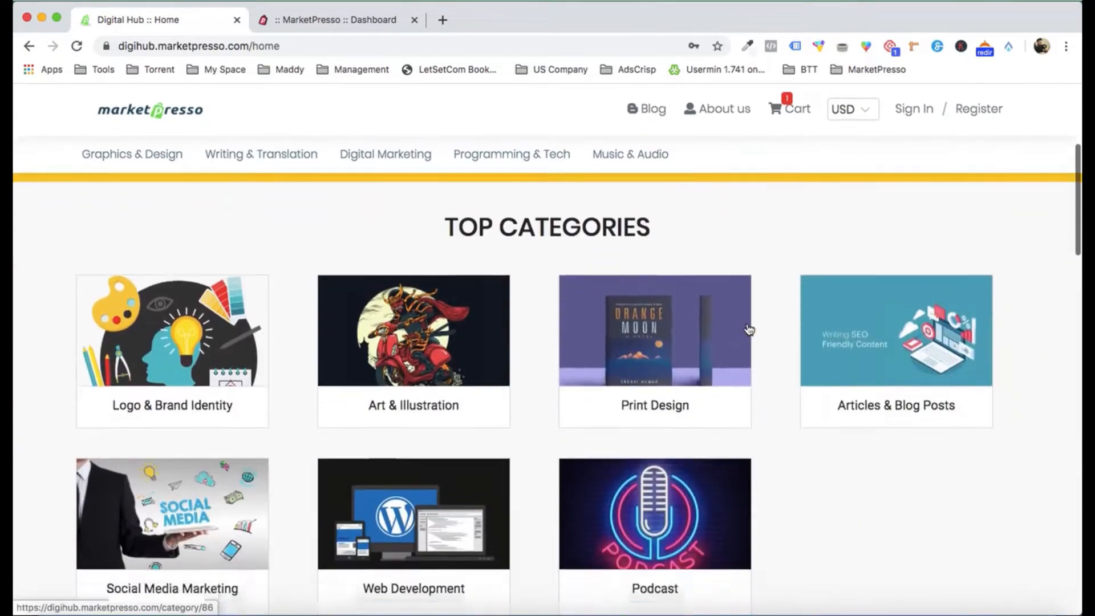
scroll(853, 403, down, 1)
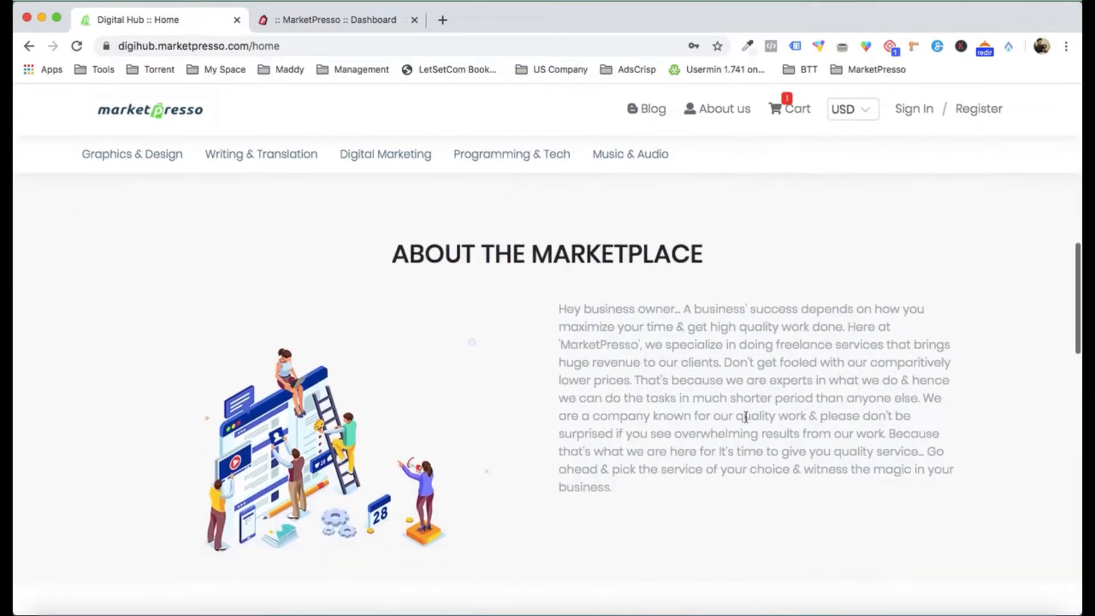
scroll(778, 435, down, 14)
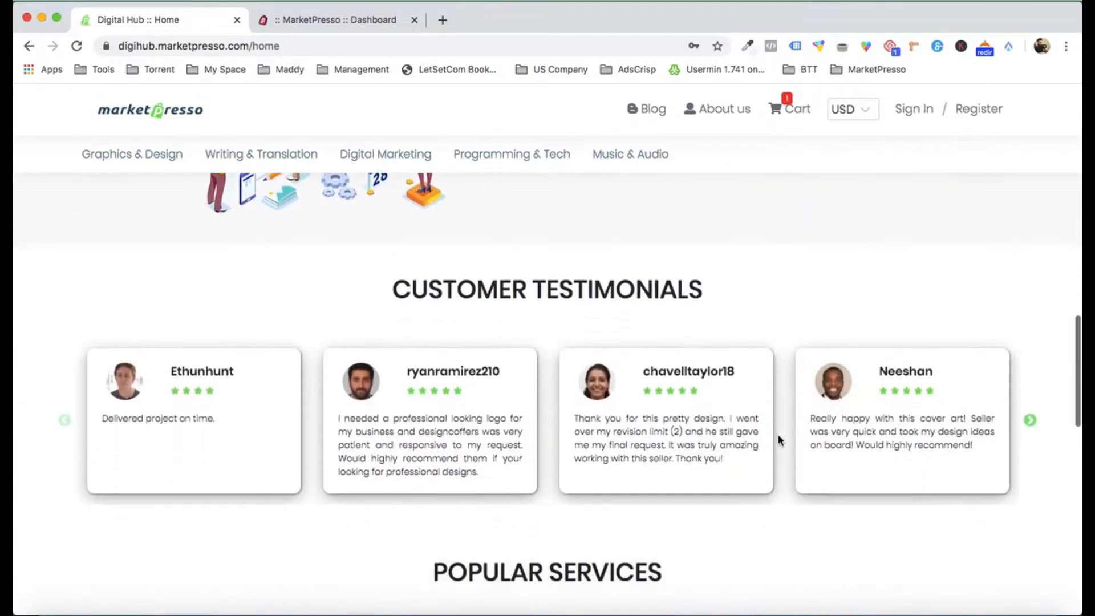
scroll(779, 440, down, 9)
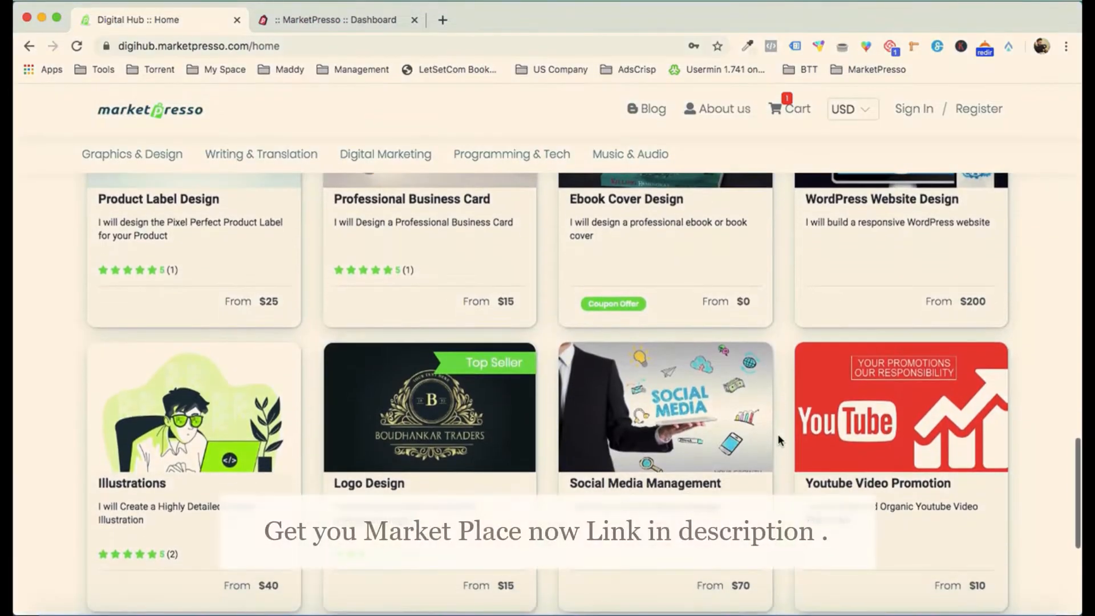
scroll(779, 439, down, 6)
scroll(779, 439, up, 20)
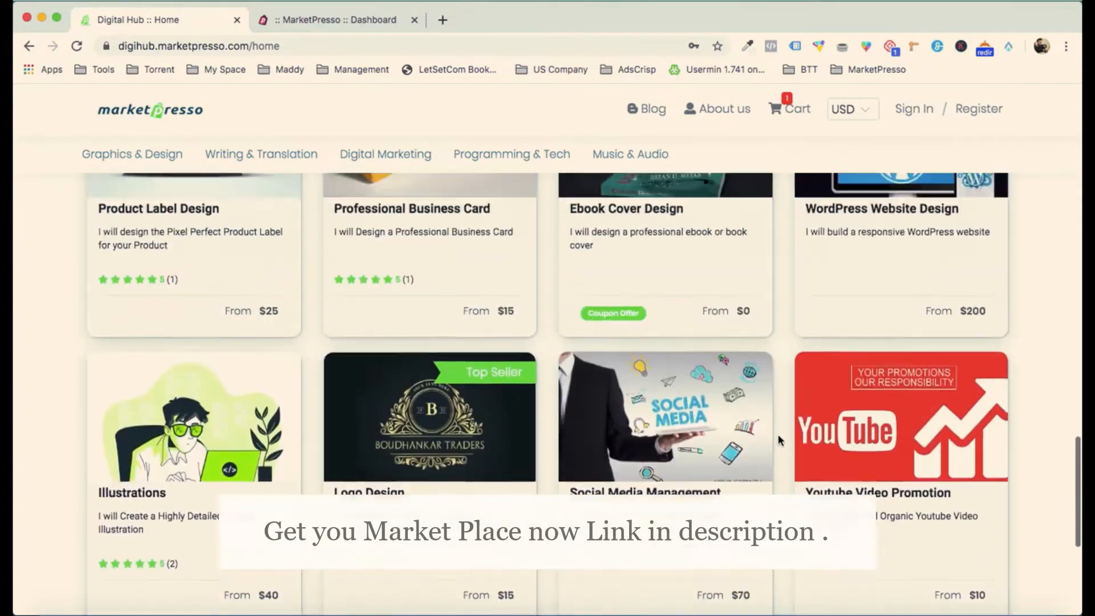
scroll(779, 439, down, 12)
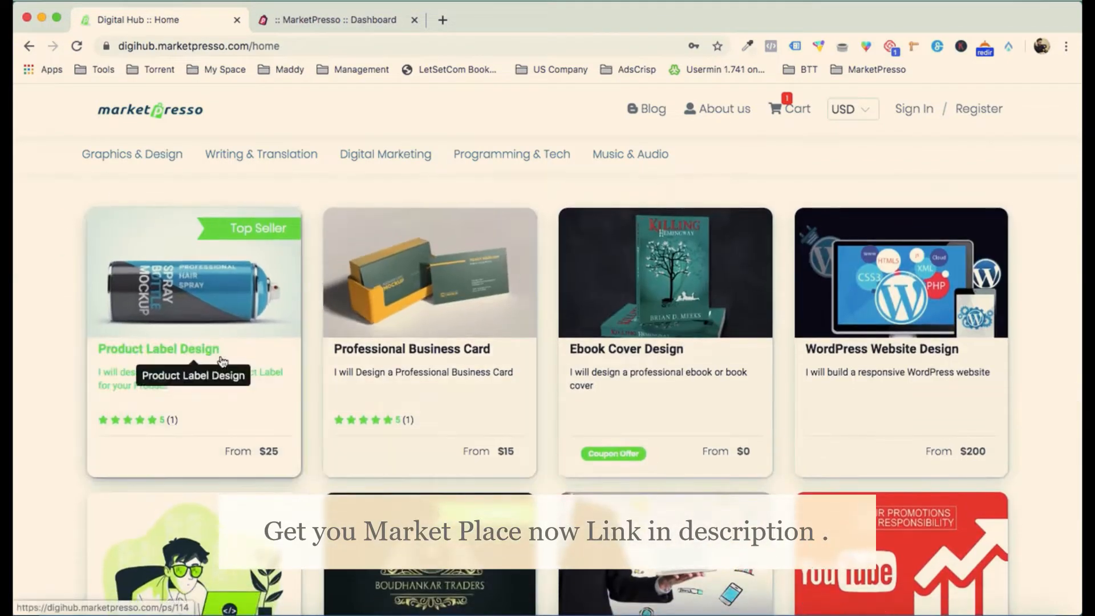
Step: Open the Product Label Design service and examine its image gallery, description, package comparison and customer reviews
click(222, 359)
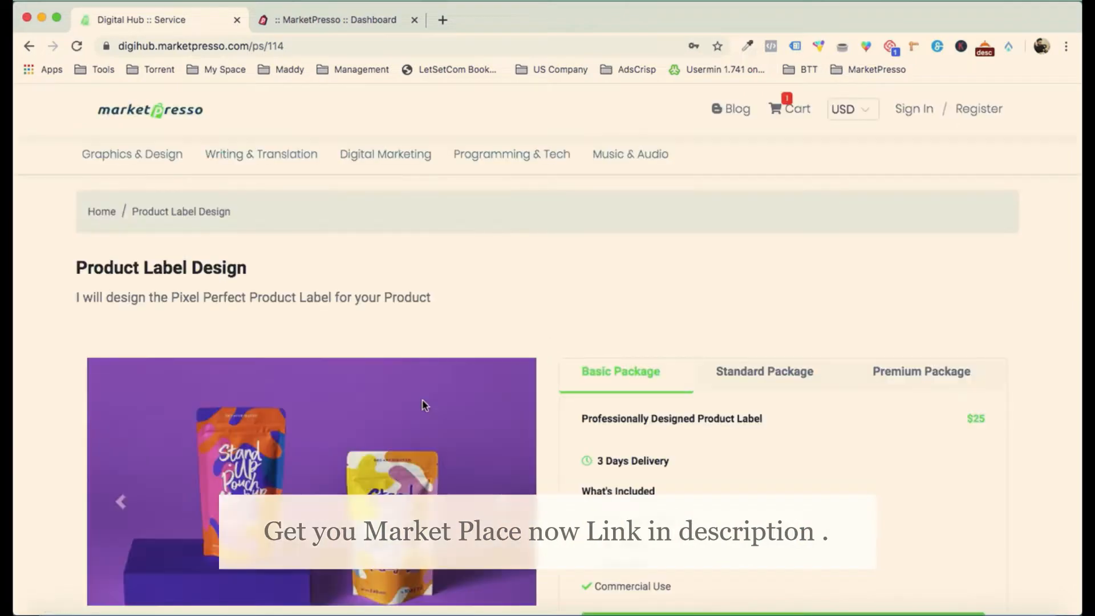
scroll(421, 399, down, 3)
scroll(422, 403, down, 15)
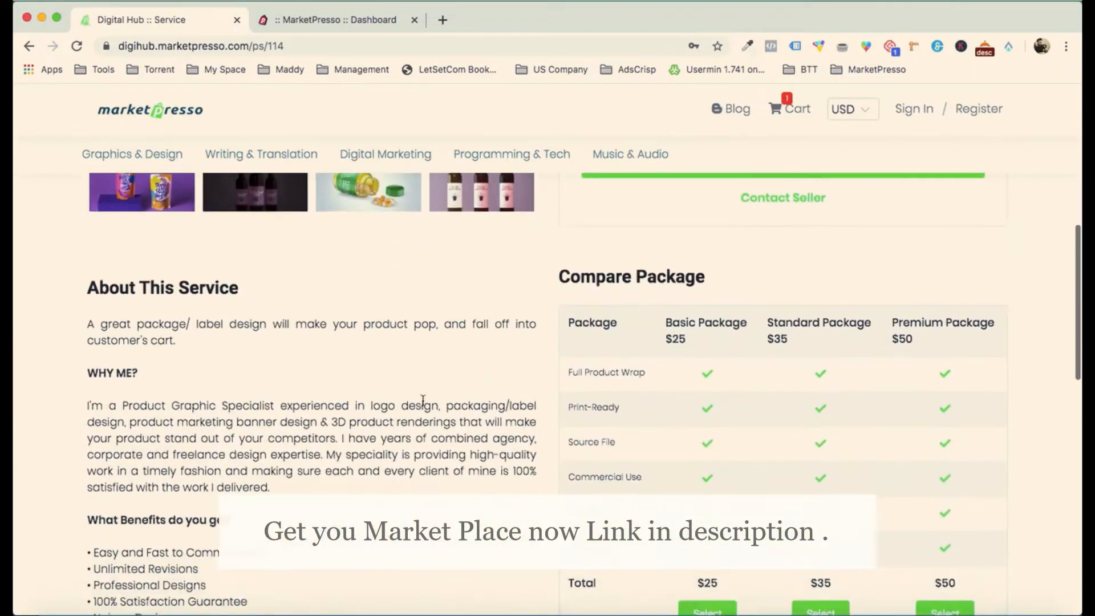
scroll(422, 402, down, 3)
scroll(422, 402, up, 15)
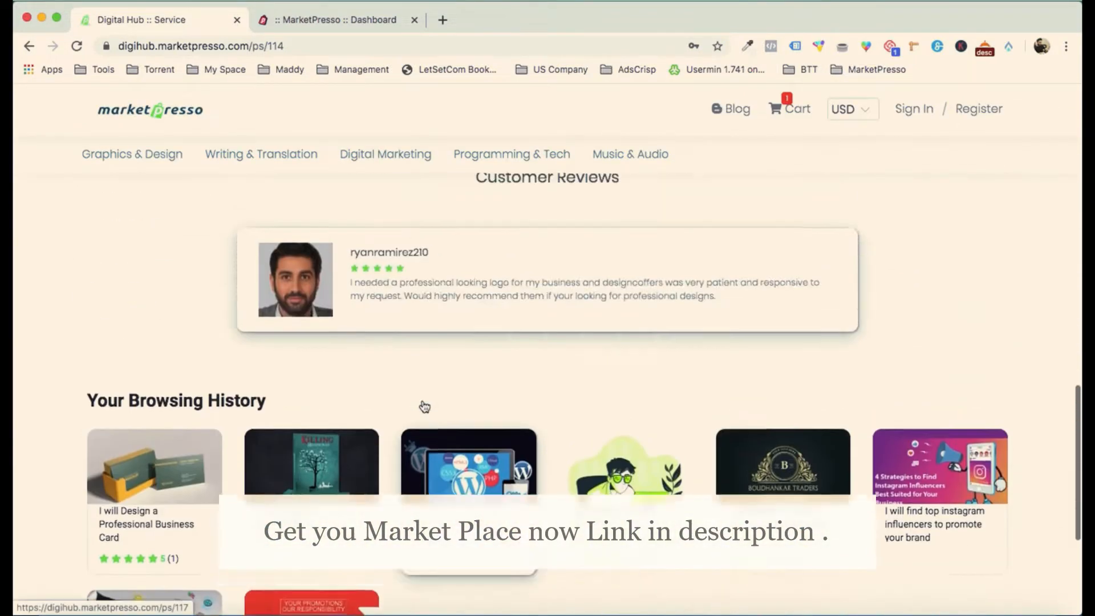
scroll(422, 402, up, 1)
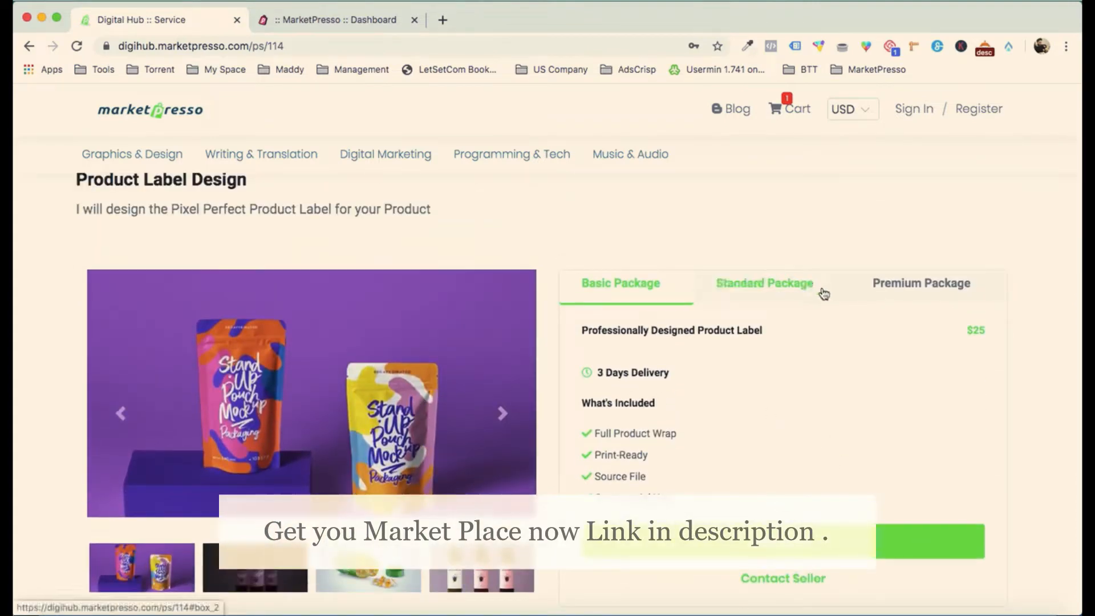
mouse_move(309, 149)
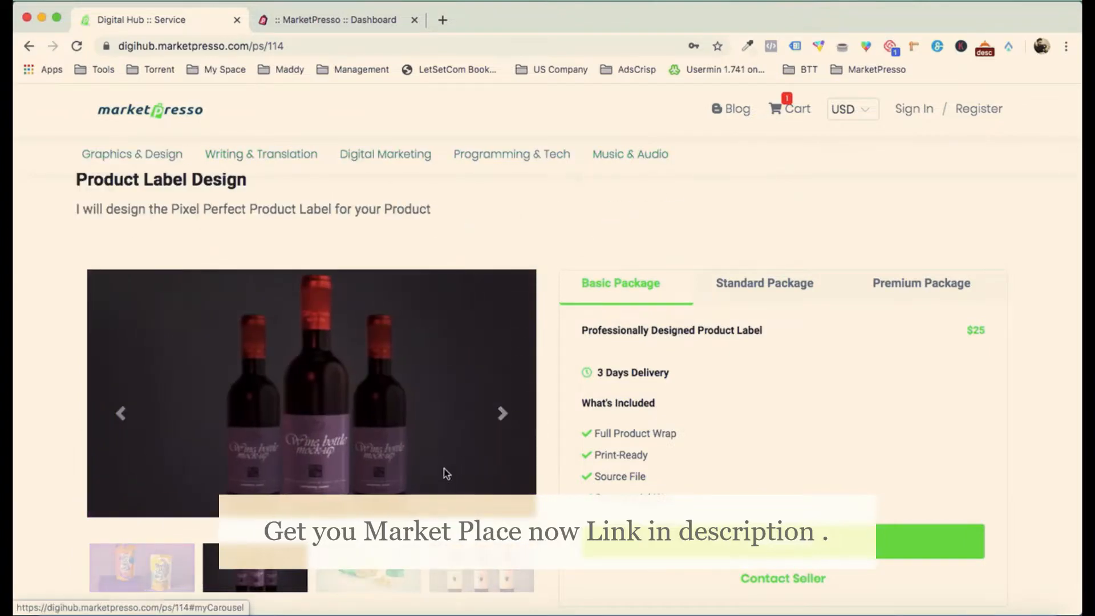
scroll(438, 435, down, 3)
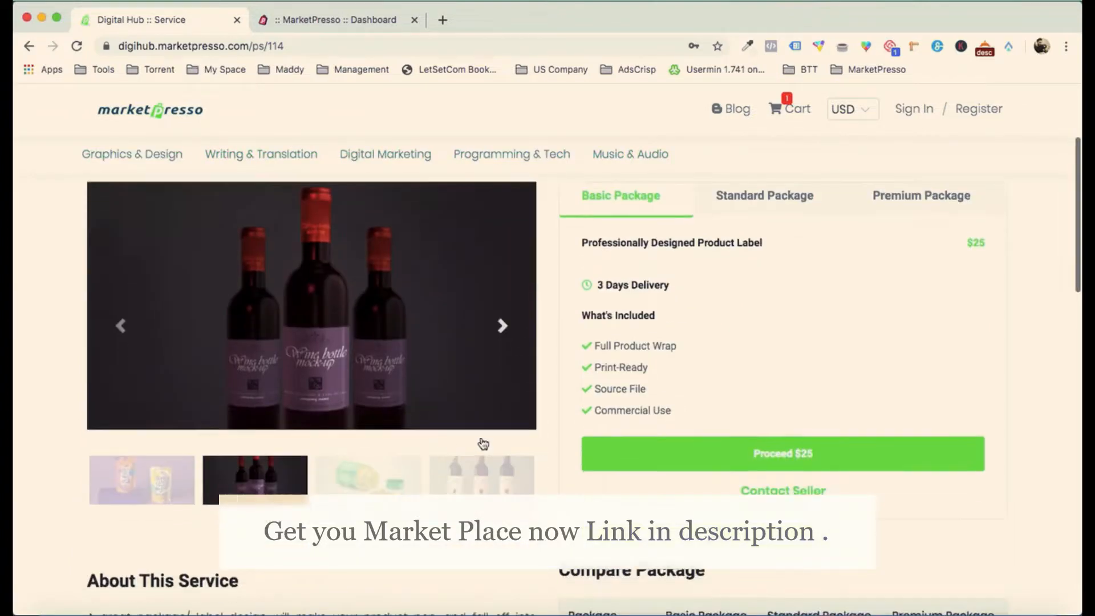
Step: Proceed with the Basic Package of Product Label Design and review its customization page with addons and summary
click(679, 455)
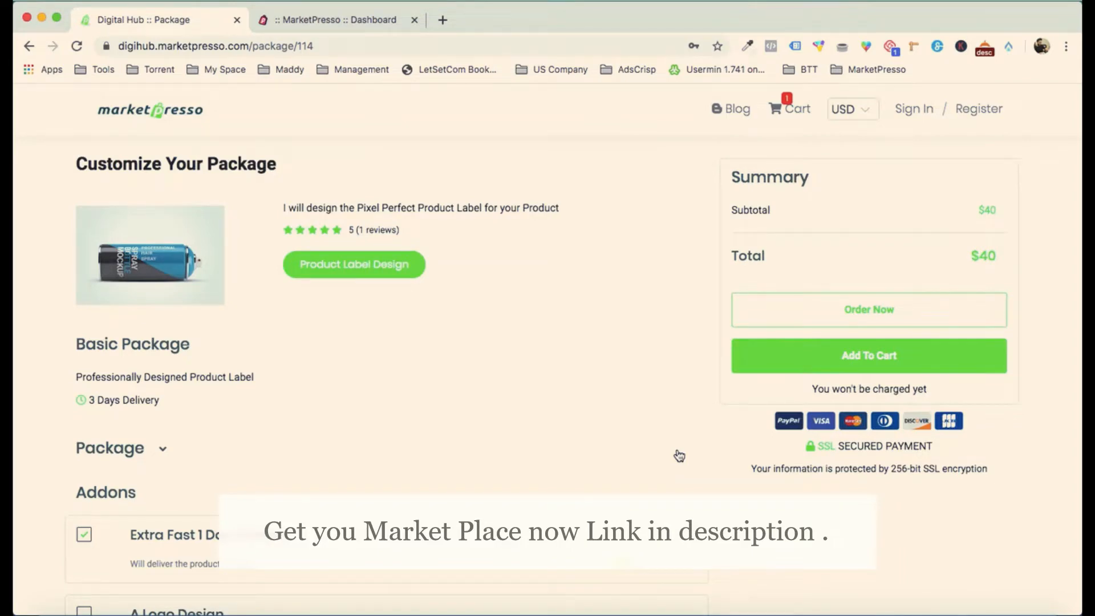
scroll(677, 454, down, 4)
scroll(677, 455, up, 4)
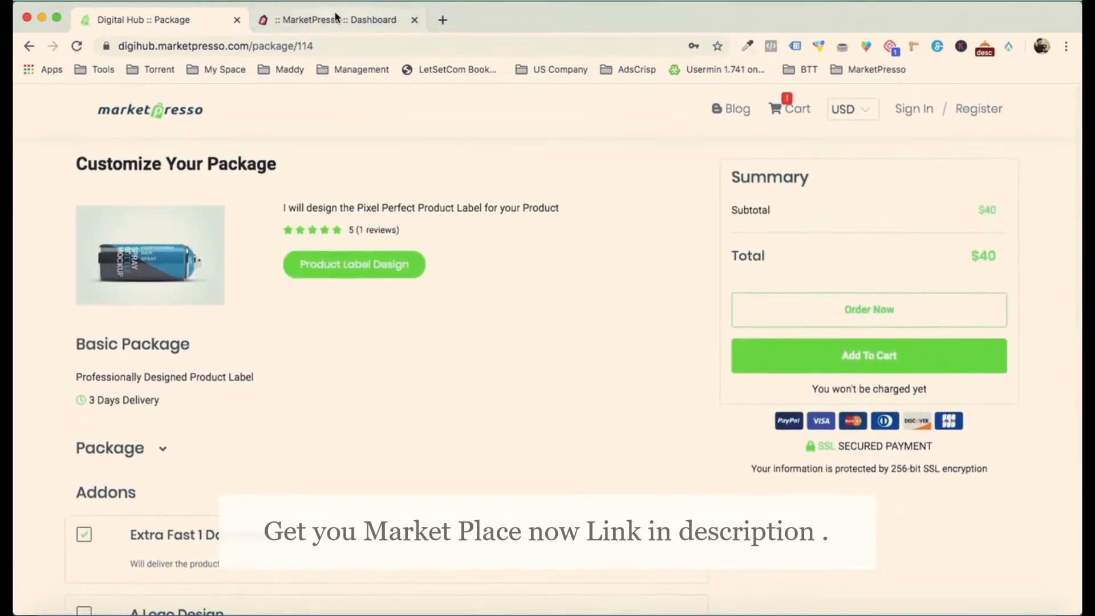
Step: Switch to the MarketPresso dashboard and start adding a new marketplace of the services type
click(336, 19)
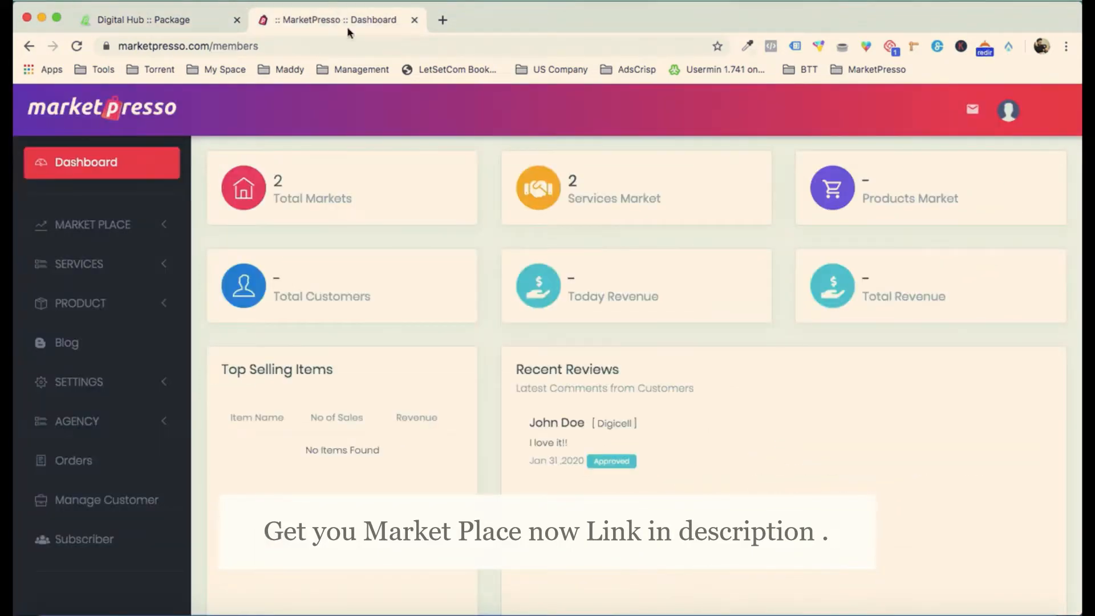
click(148, 224)
click(80, 298)
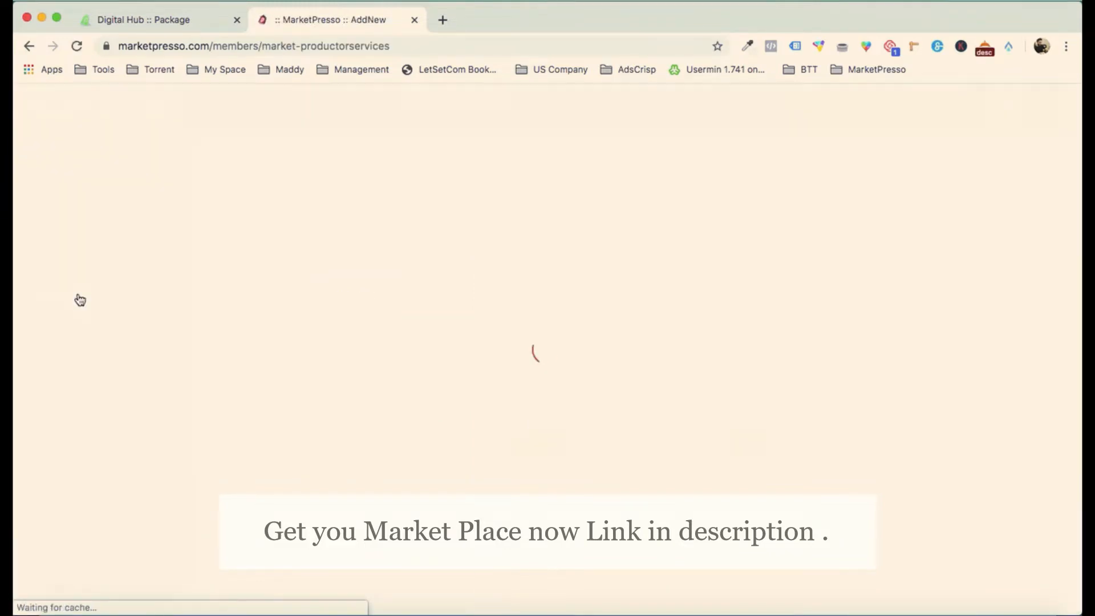
click(511, 442)
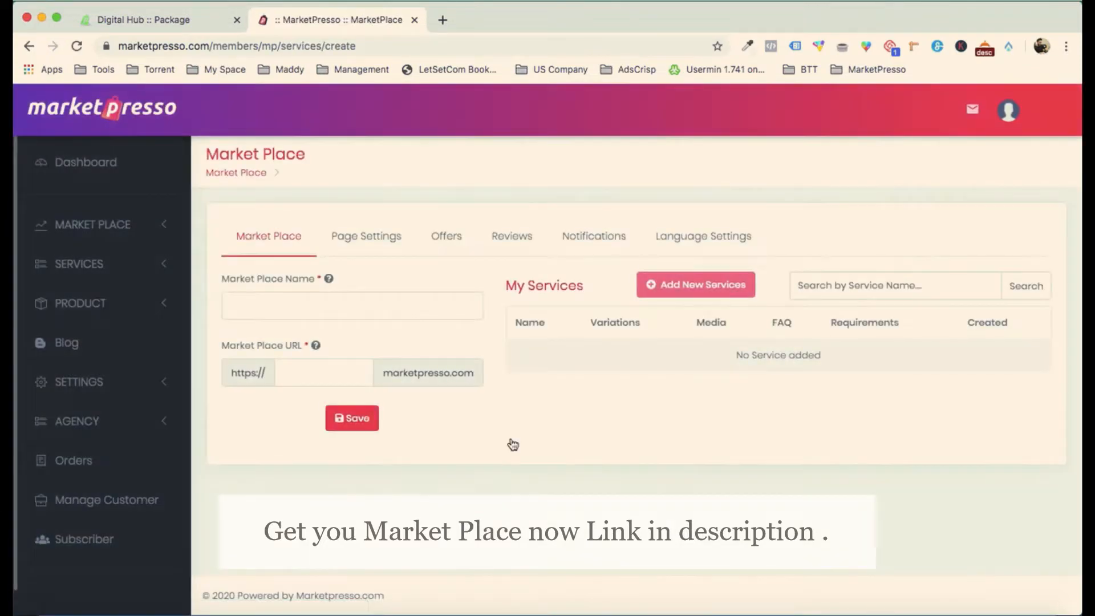
Step: Name the marketplace Digi Marketplace, set its URL to digimarket, and save it
click(274, 300)
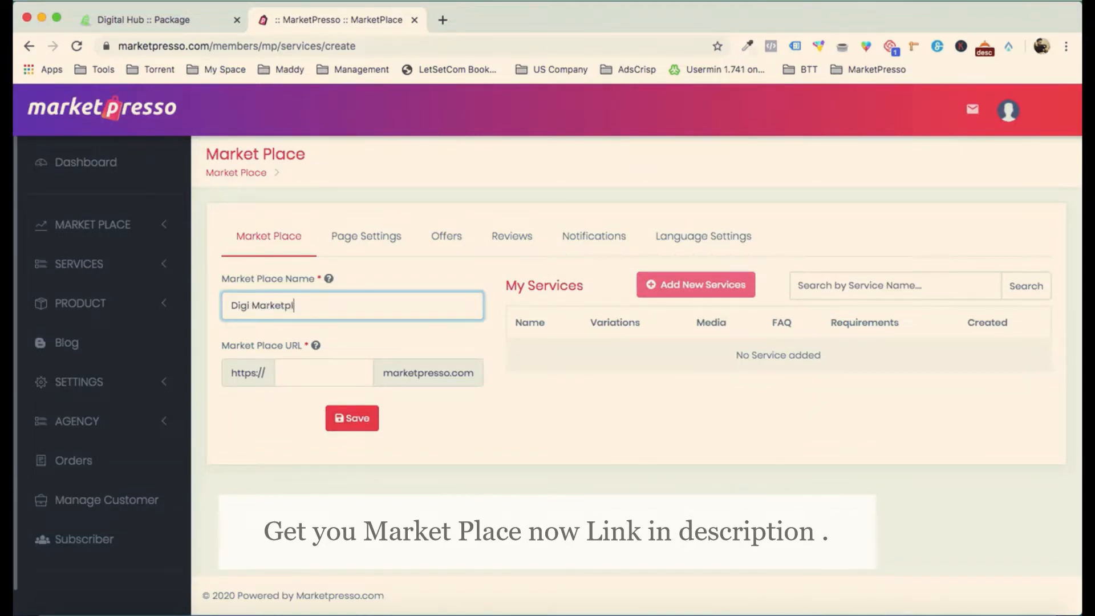
click(297, 372)
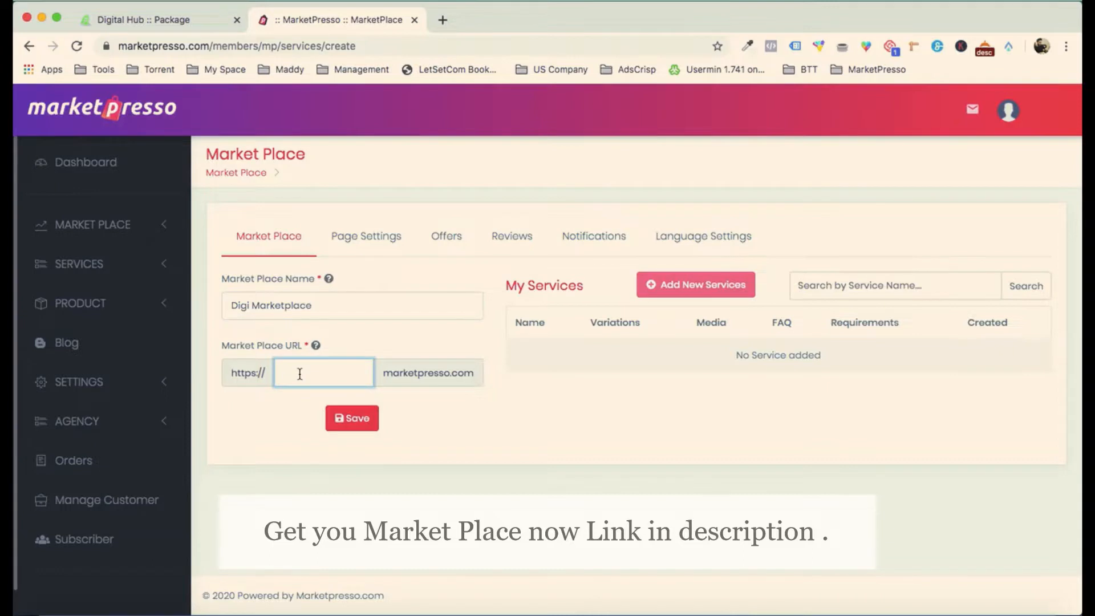
text(digimarket)
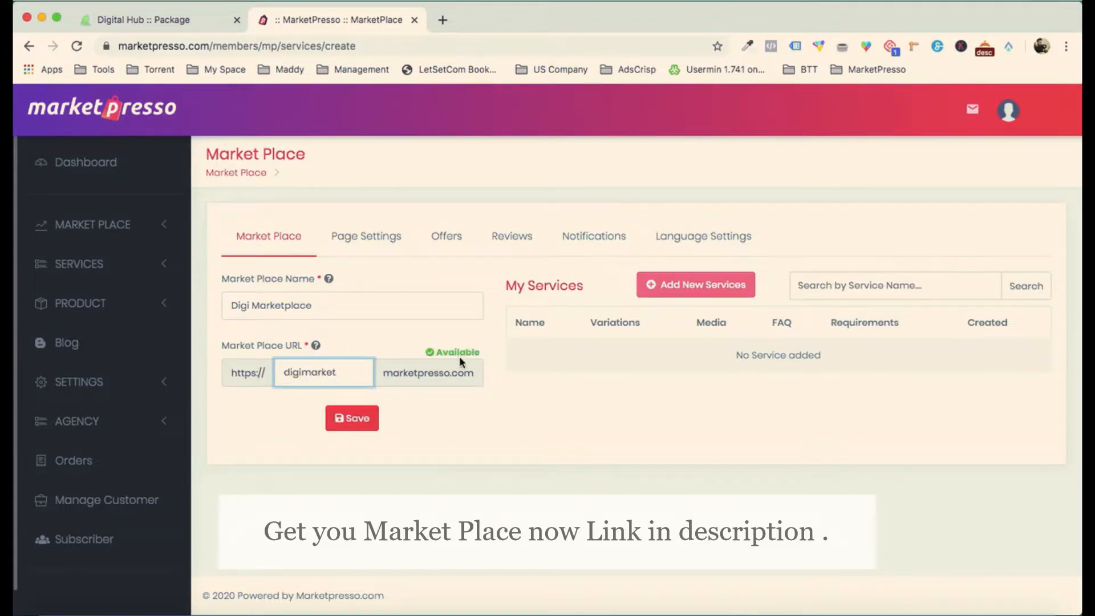
click(368, 419)
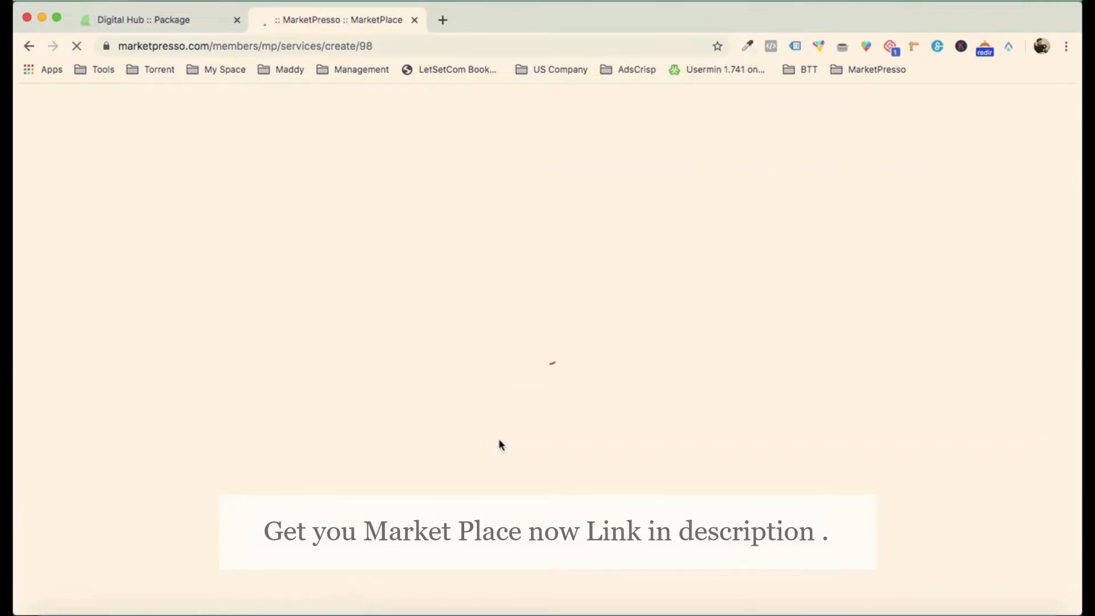
Step: Upload logo1.png from the Logo folder inside Demo and set it as the marketplace logo
scroll(499, 444, down, 3)
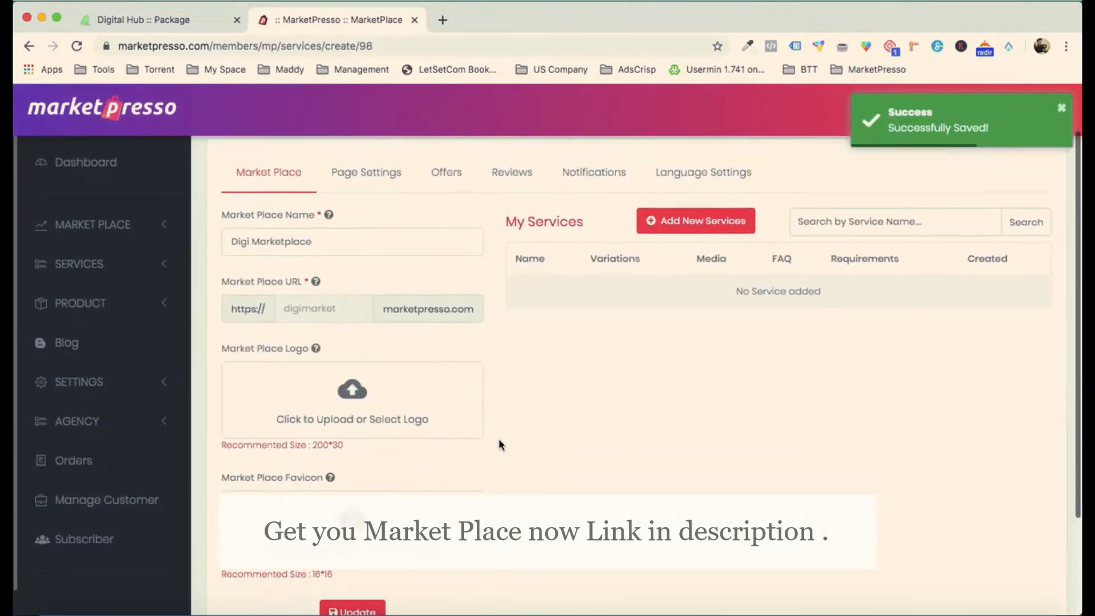
click(392, 409)
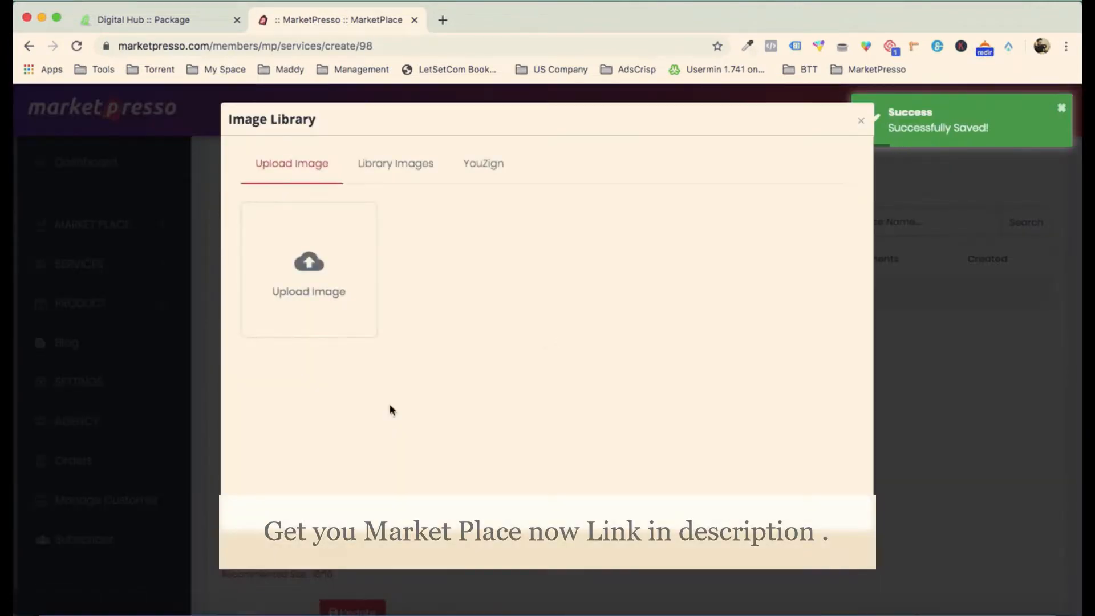
click(303, 239)
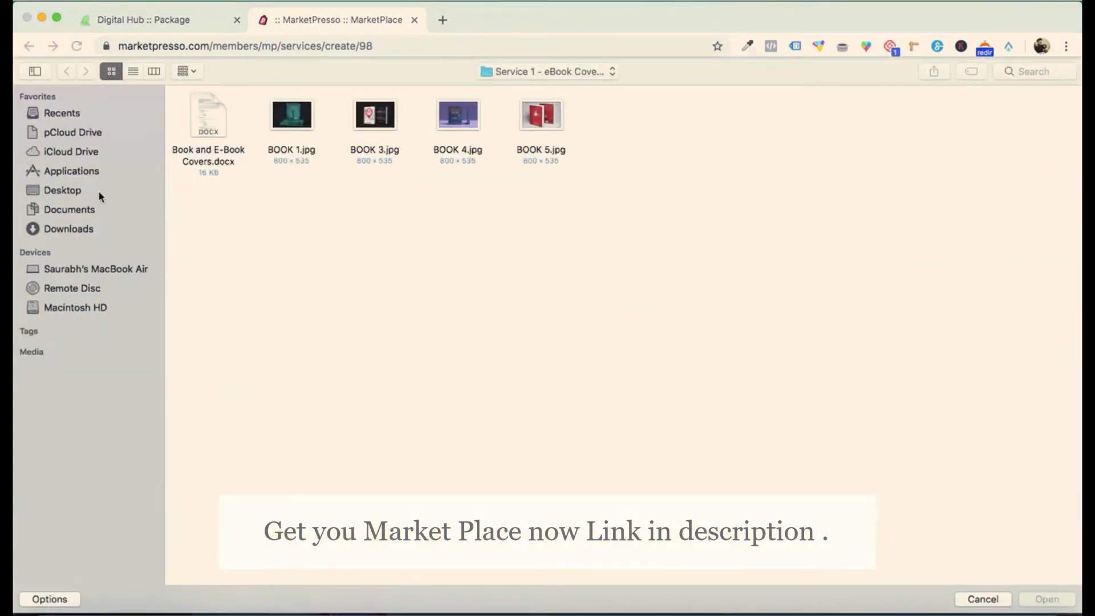
click(528, 72)
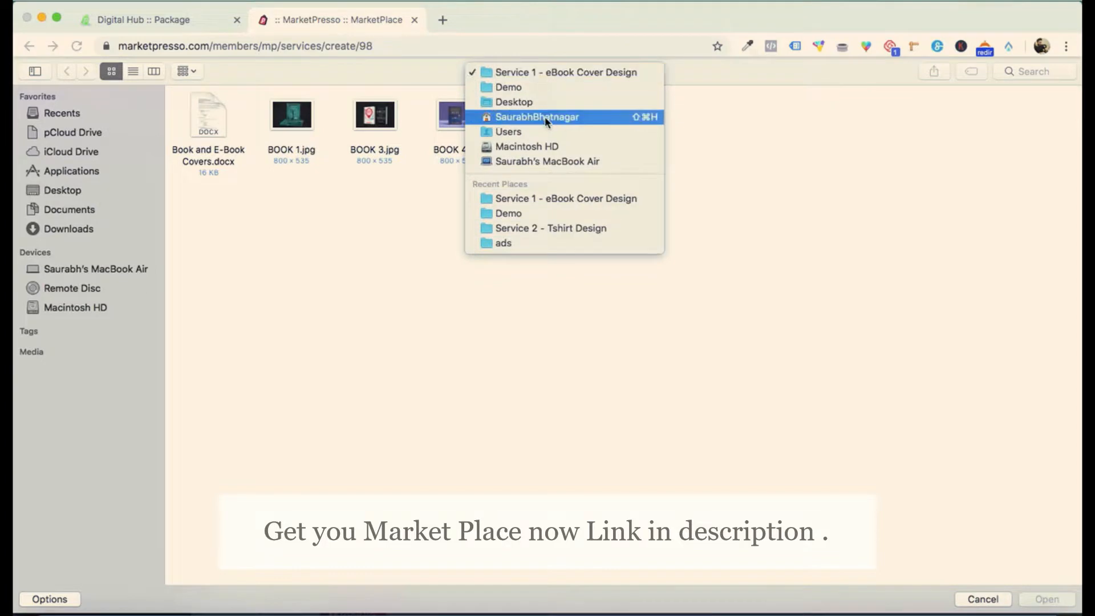
click(539, 90)
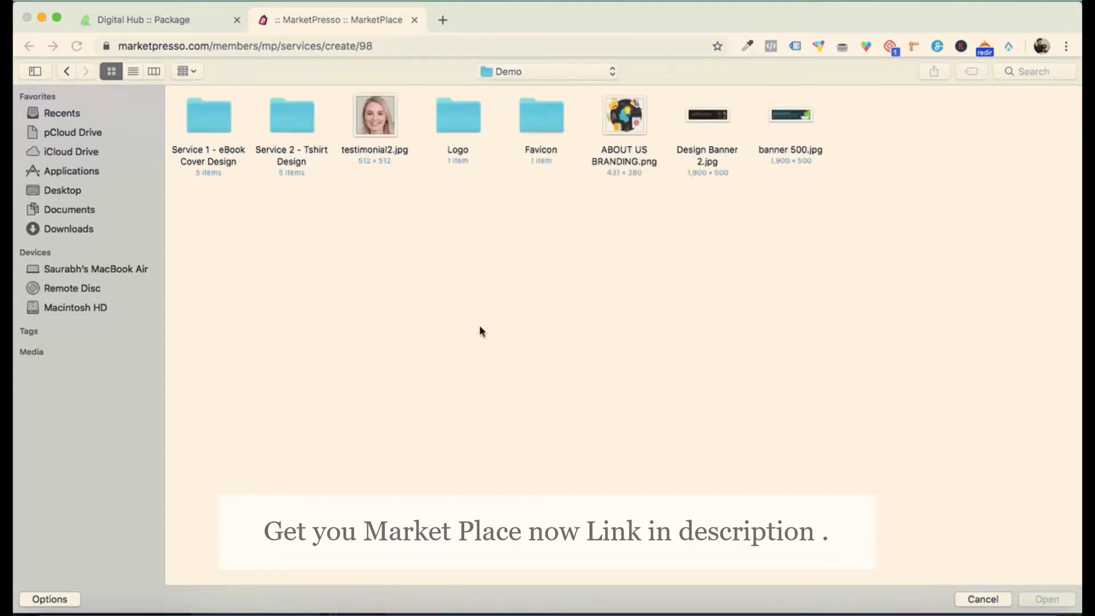
double_click(446, 132)
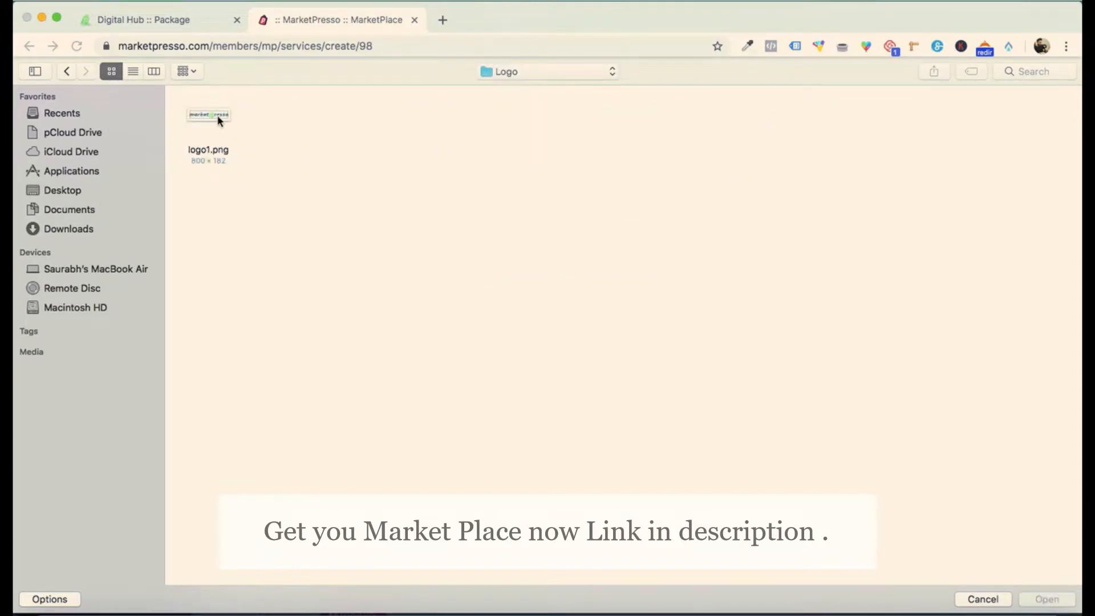
double_click(219, 121)
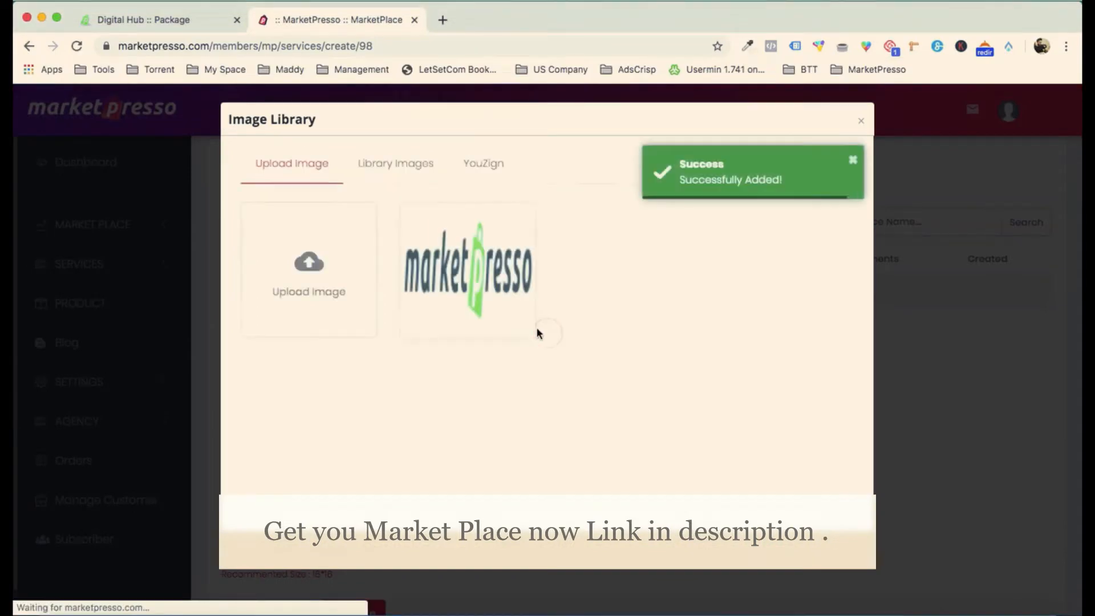
click(447, 271)
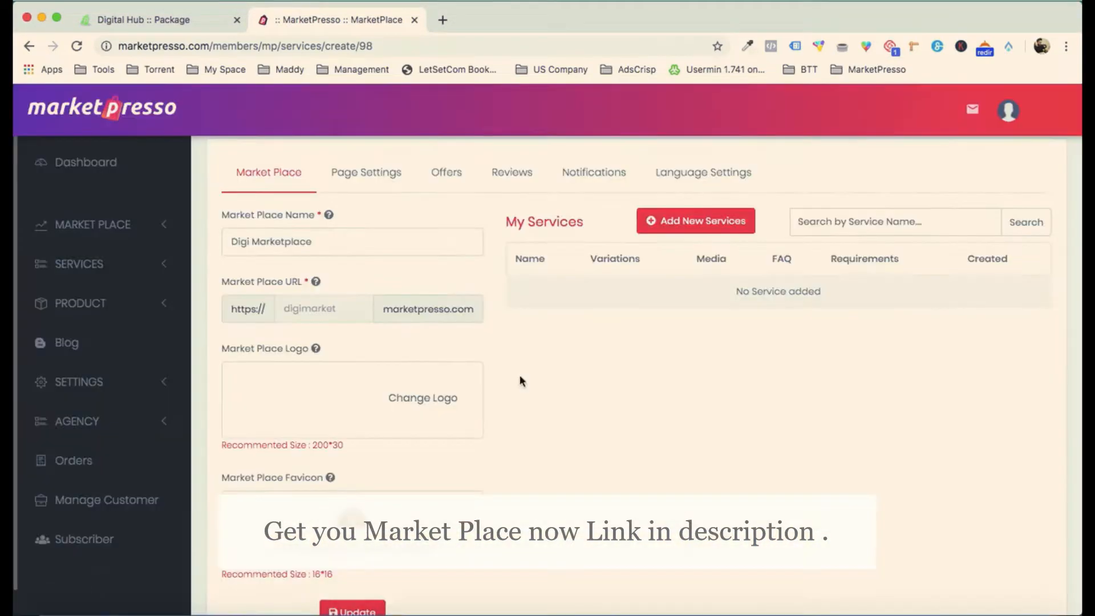
Step: Upload favicon.png from the Favicon folder inside Demo and set it as the marketplace favicon
scroll(538, 411, down, 3)
click(362, 410)
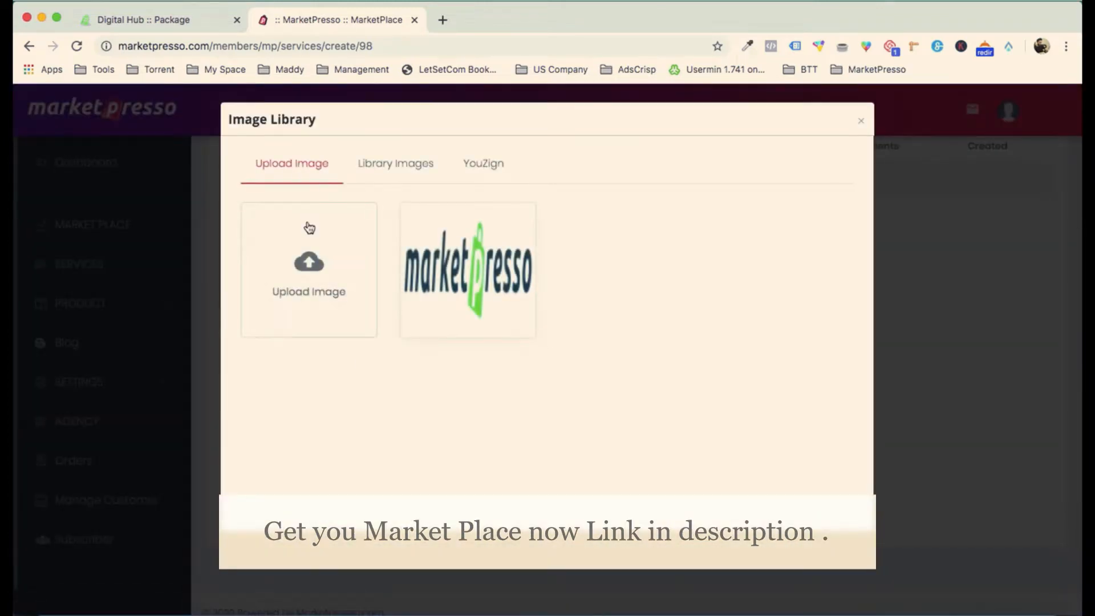
click(308, 236)
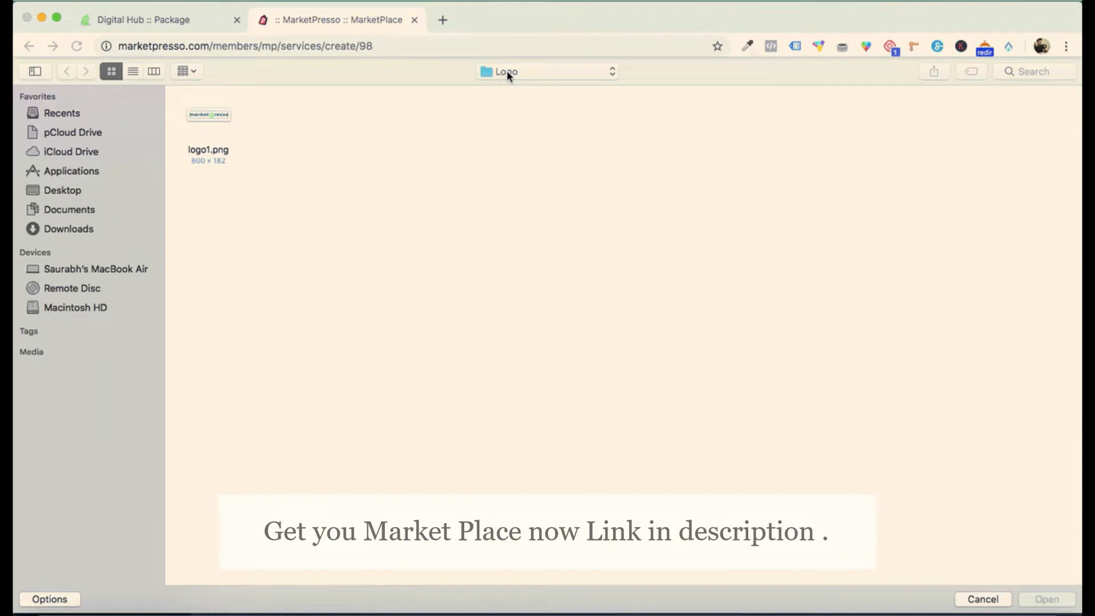
click(506, 71)
click(522, 88)
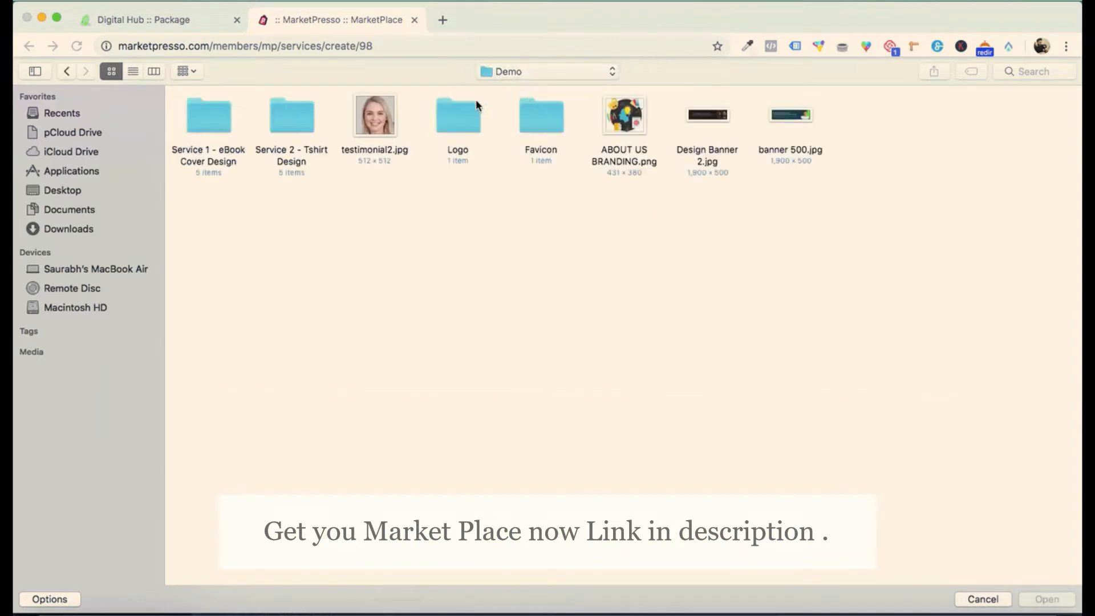
double_click(523, 109)
double_click(225, 100)
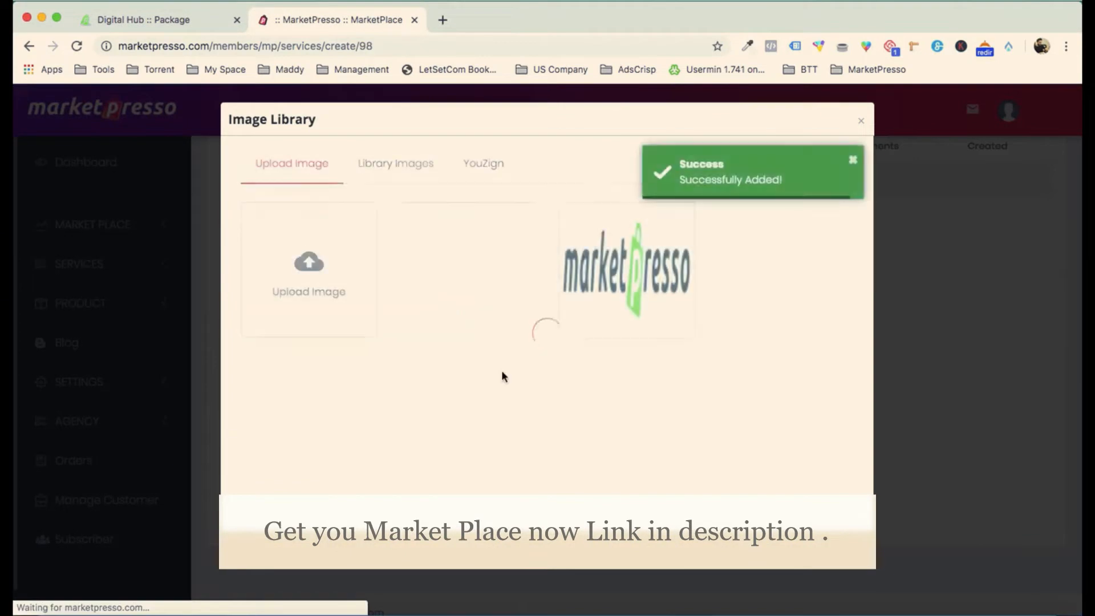
click(446, 270)
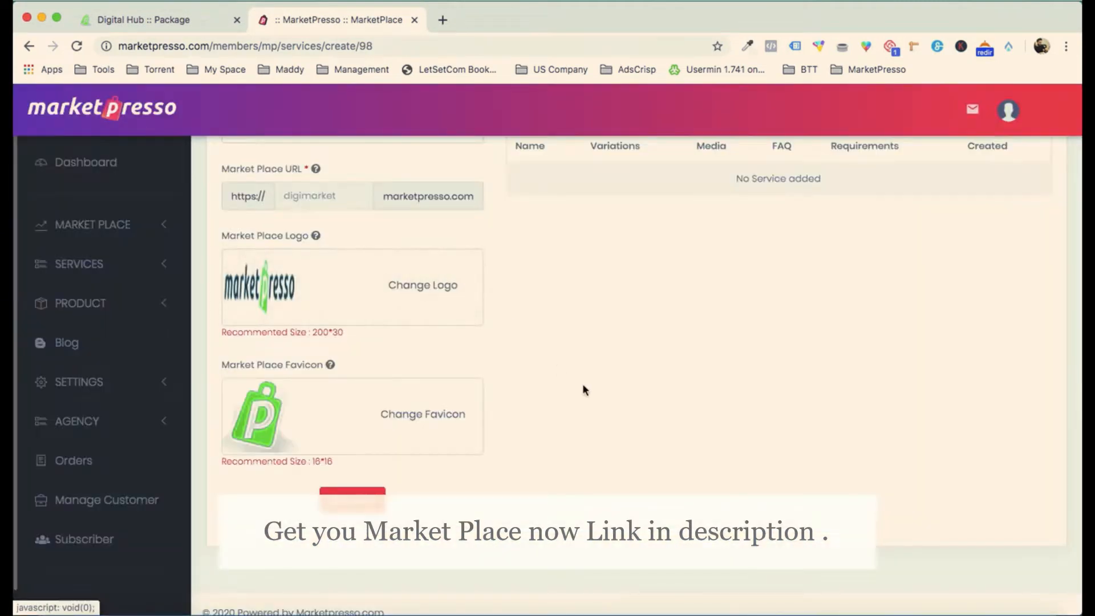
Step: Start creating a new service for Digi Marketplace
scroll(583, 385, up, 5)
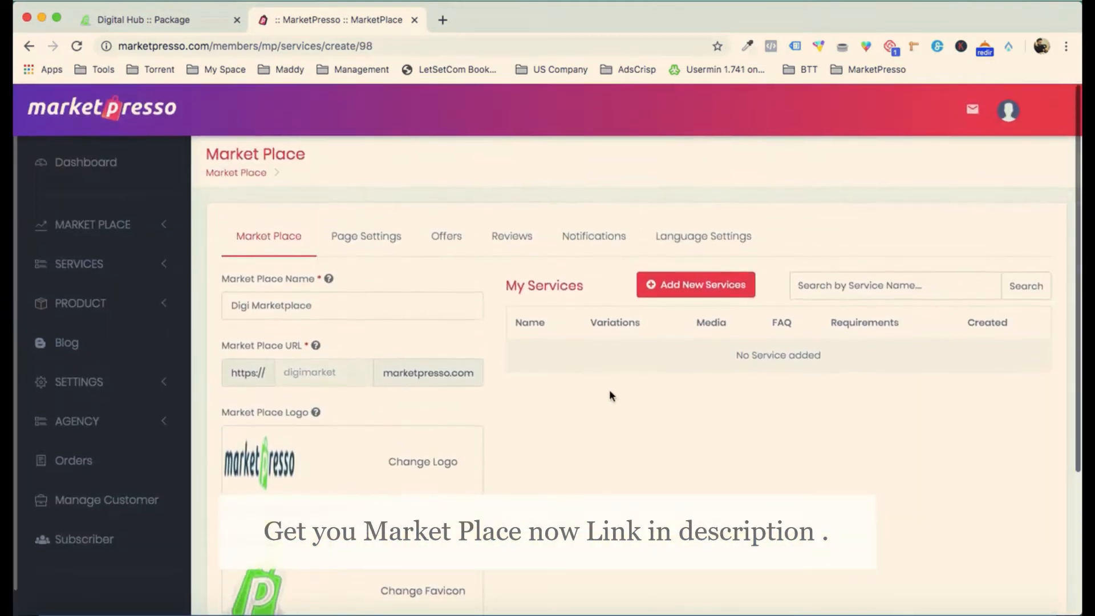
scroll(609, 393, down, 3)
scroll(474, 363, up, 2)
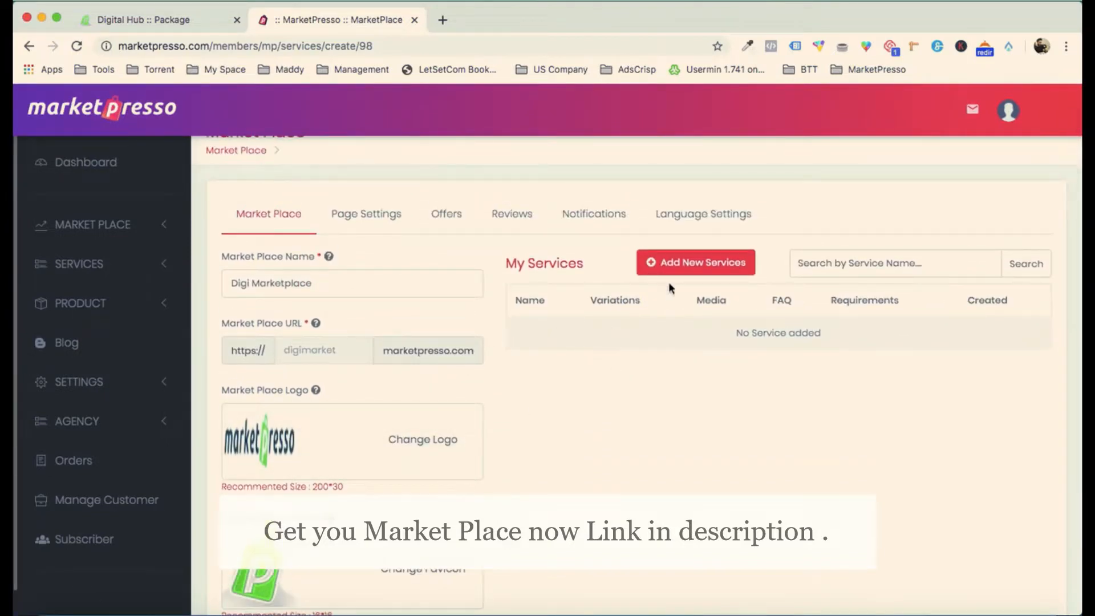
click(684, 268)
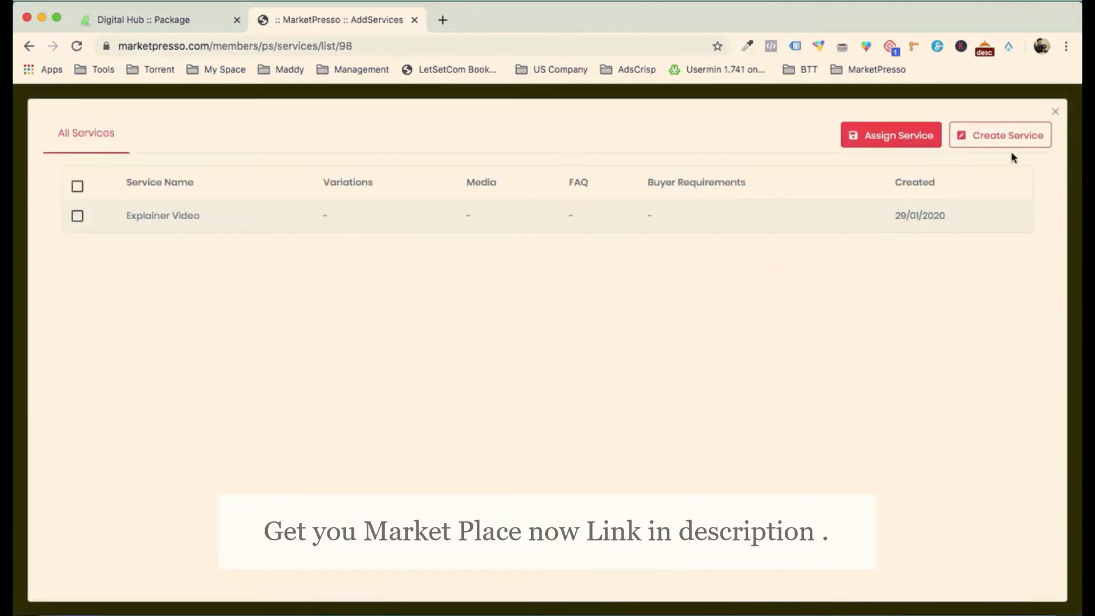
click(1002, 140)
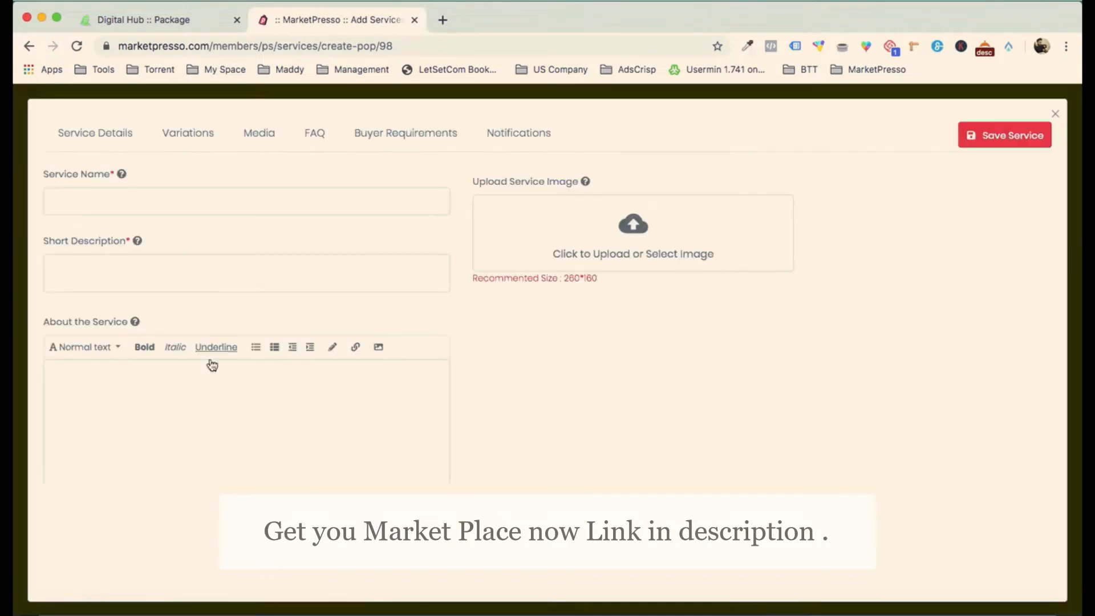
Step: Open the Book and E-Book Covers document from the Service 1 - eBook Cover Design folder inside Demo on the Desktop
click(50, 593)
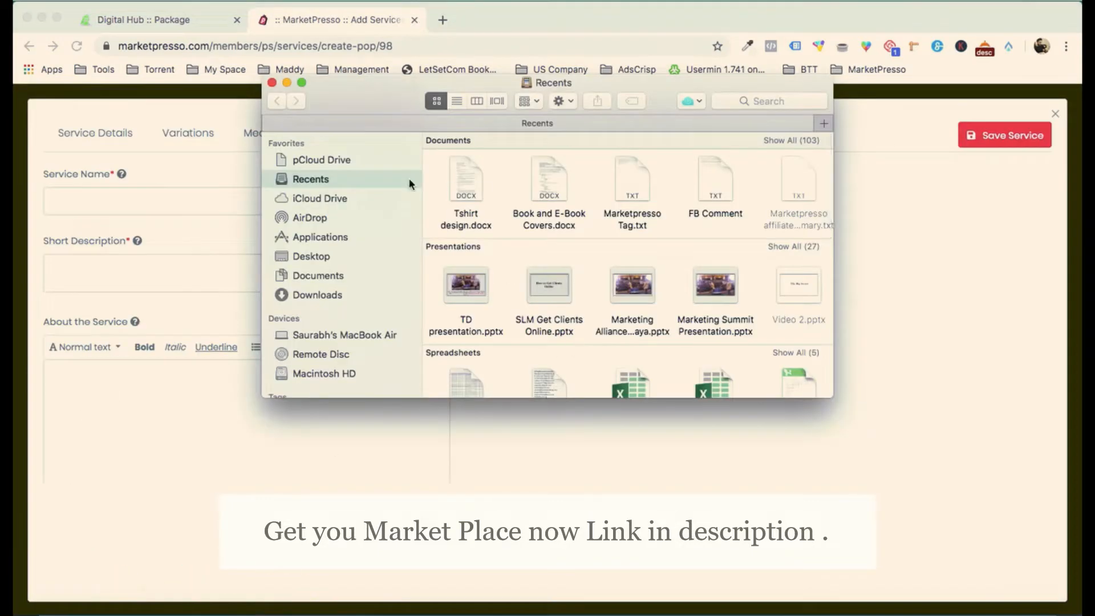
click(322, 257)
double_click(725, 171)
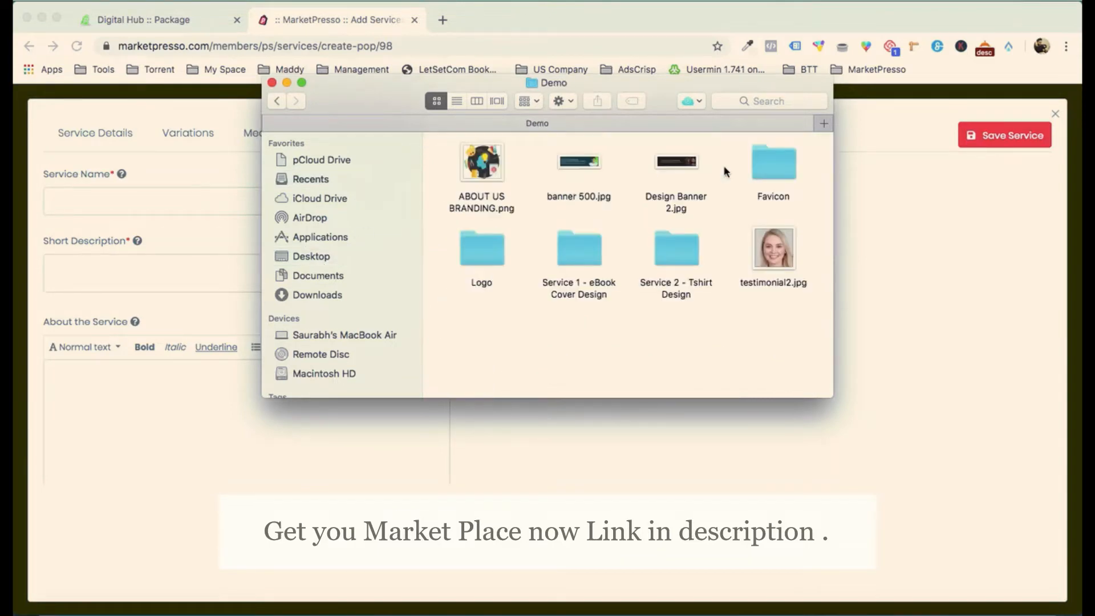
double_click(572, 246)
click(483, 240)
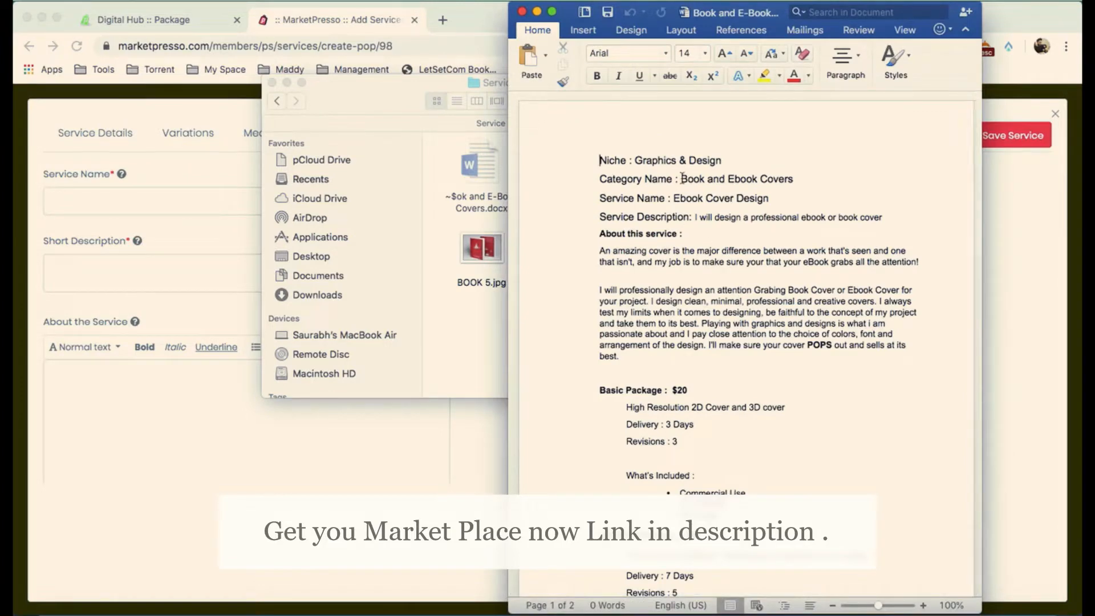
Step: Copy the service name Ebook Cover Design from the Word document into the new service's name
drag(671, 201, 754, 198)
key(super+c)
click(174, 209)
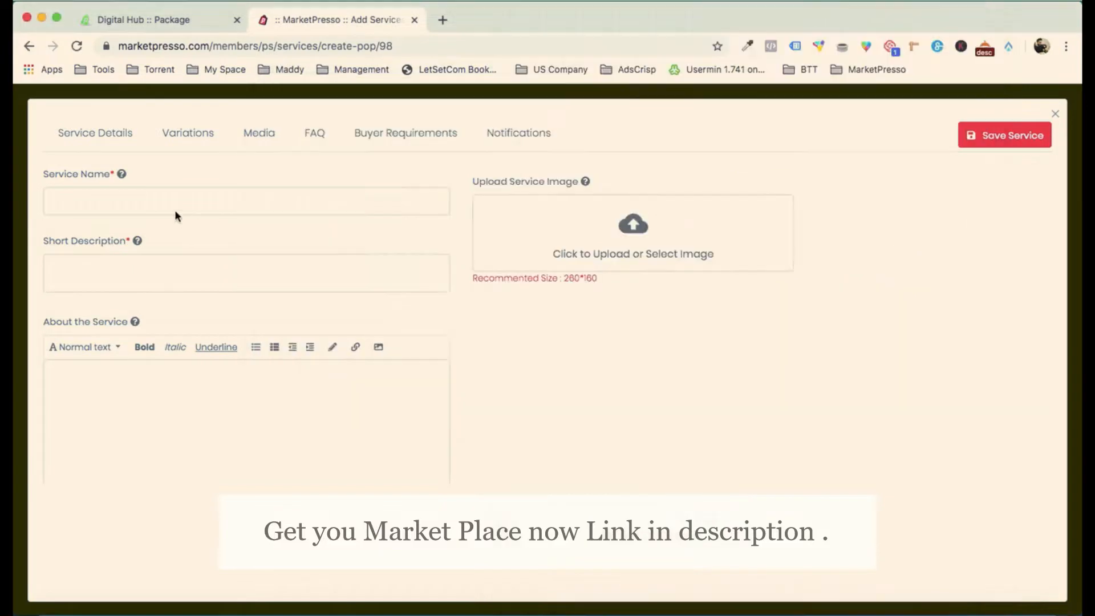
click(171, 205)
key(super+v)
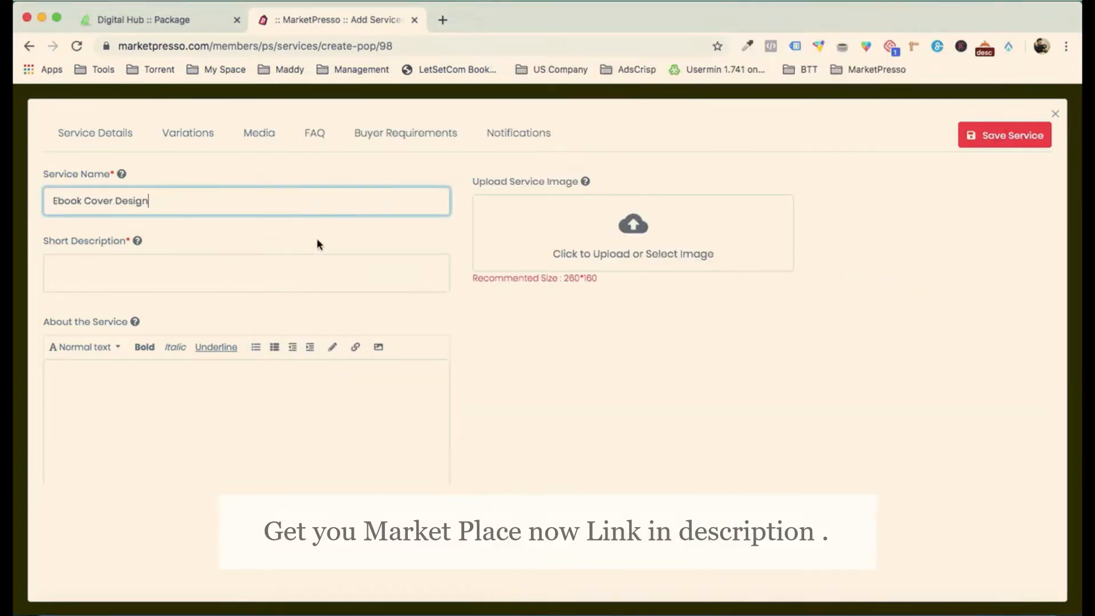
Step: Copy "I will design a professional ebook or book cover" from the Word document into the service's short description
click(891, 595)
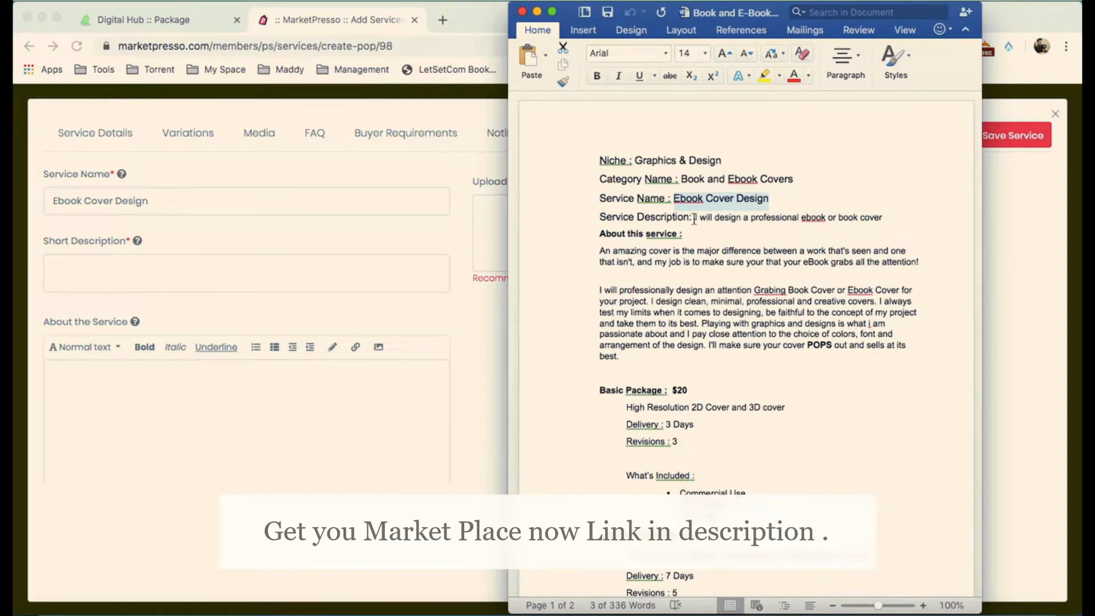
drag(695, 218, 873, 218)
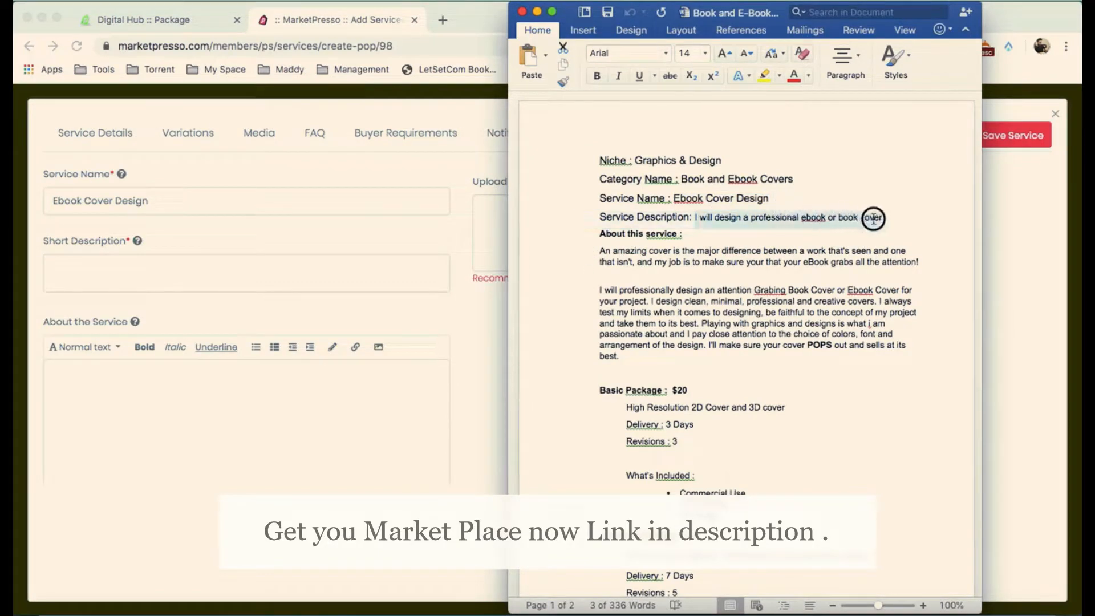
key(super+c)
click(237, 272)
click(237, 271)
key(super+v)
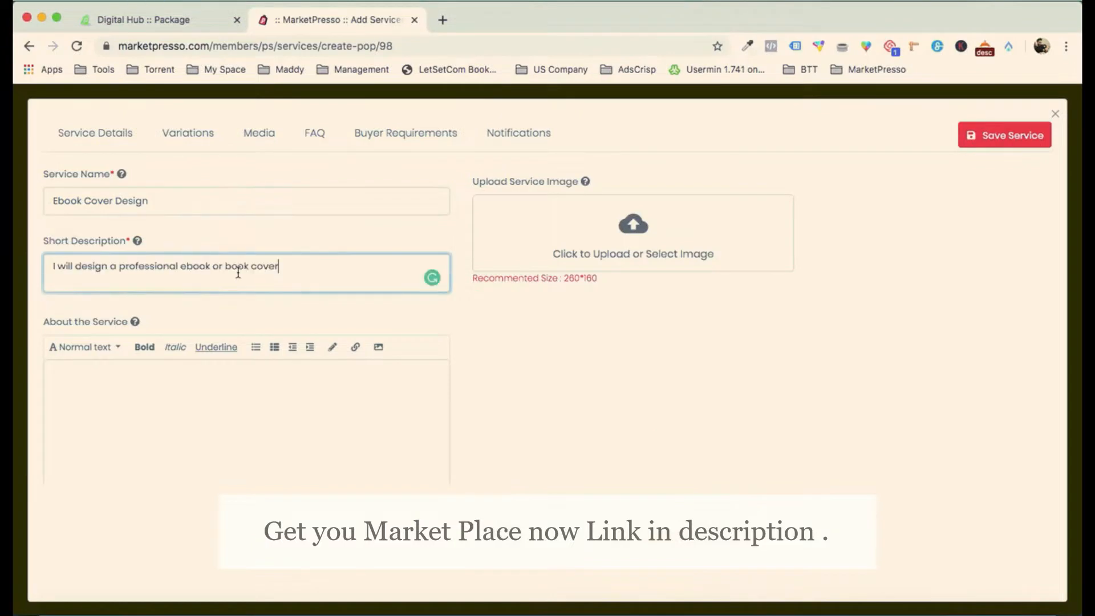
Step: Copy the two About this service paragraphs from the Word document into the service's About text, separated by a blank line
scroll(638, 411, down, 1)
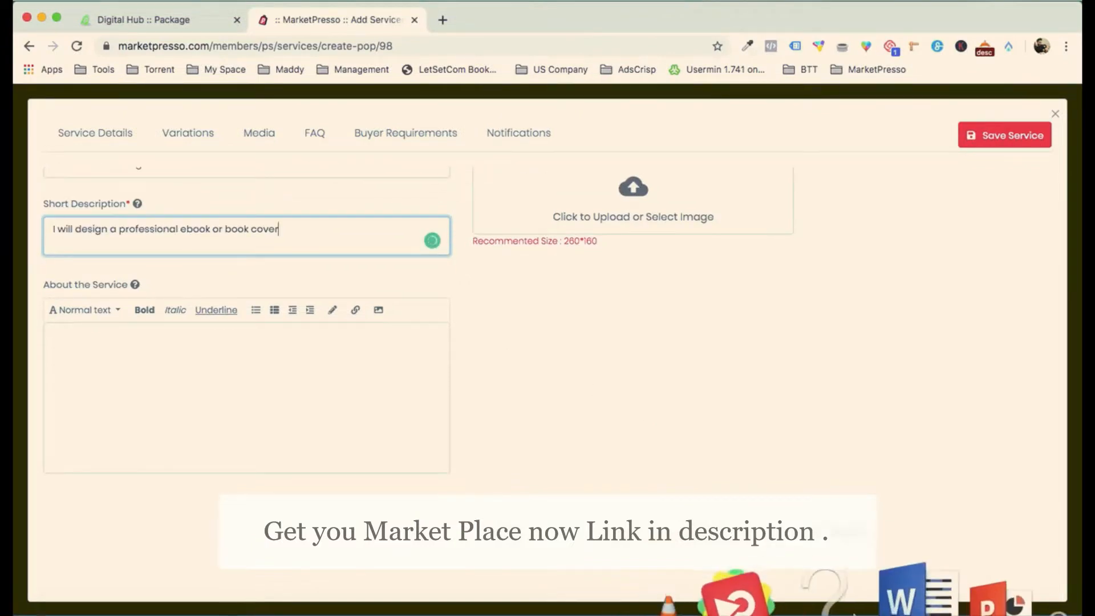
click(883, 596)
click(597, 248)
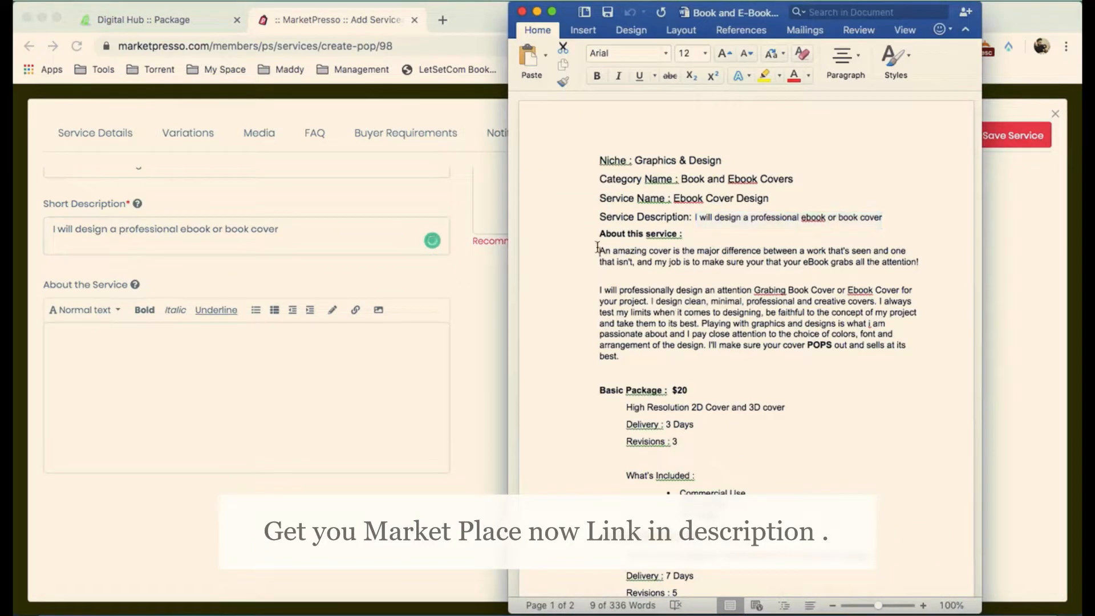
drag(601, 251, 630, 352)
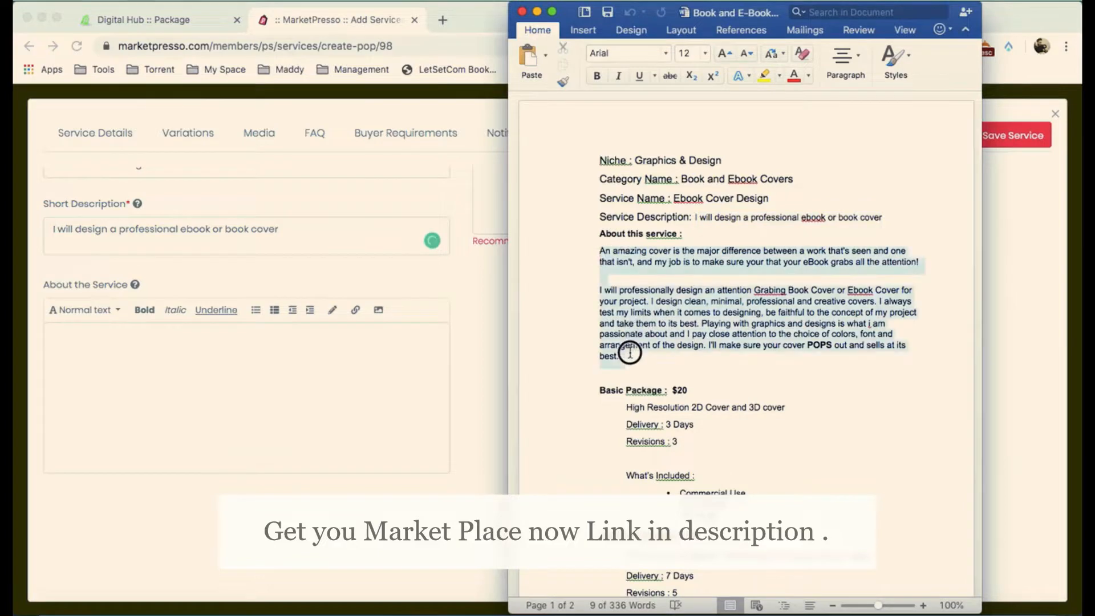
click(415, 374)
click(123, 425)
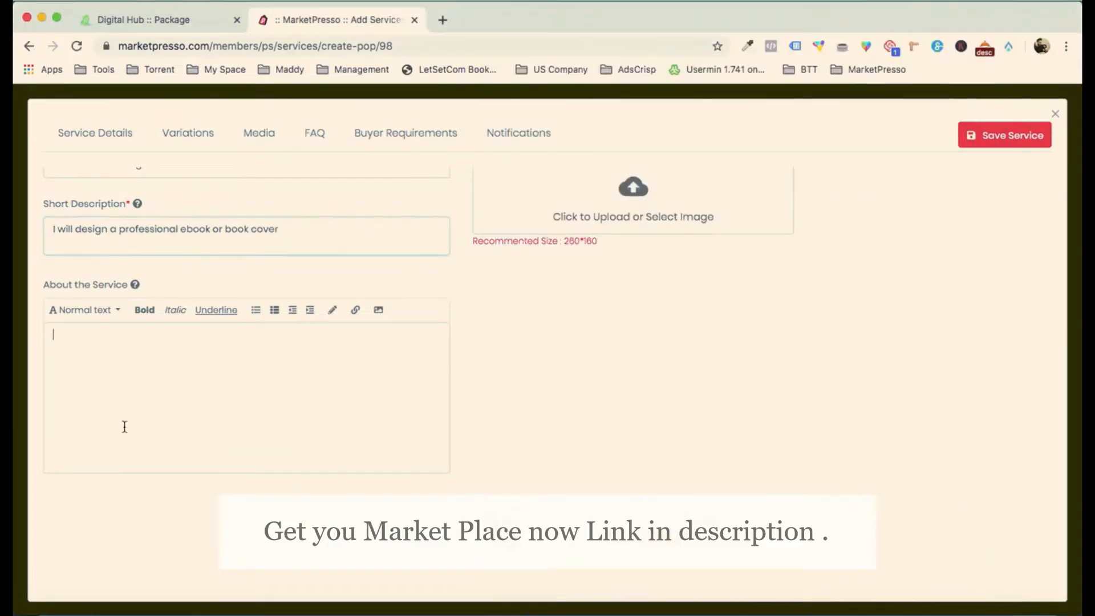
key(super+v)
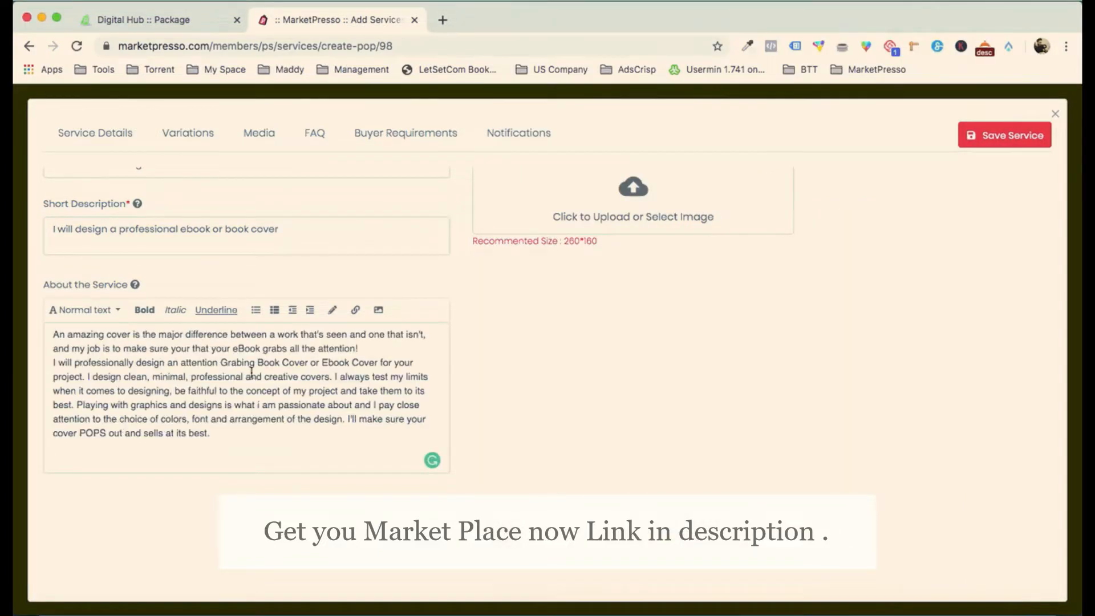
key(Return)
Step: Upload BOOK 4.jpg from the Service 1 - eBook Cover Design folder as the service image and save the service
scroll(676, 420, down, 3)
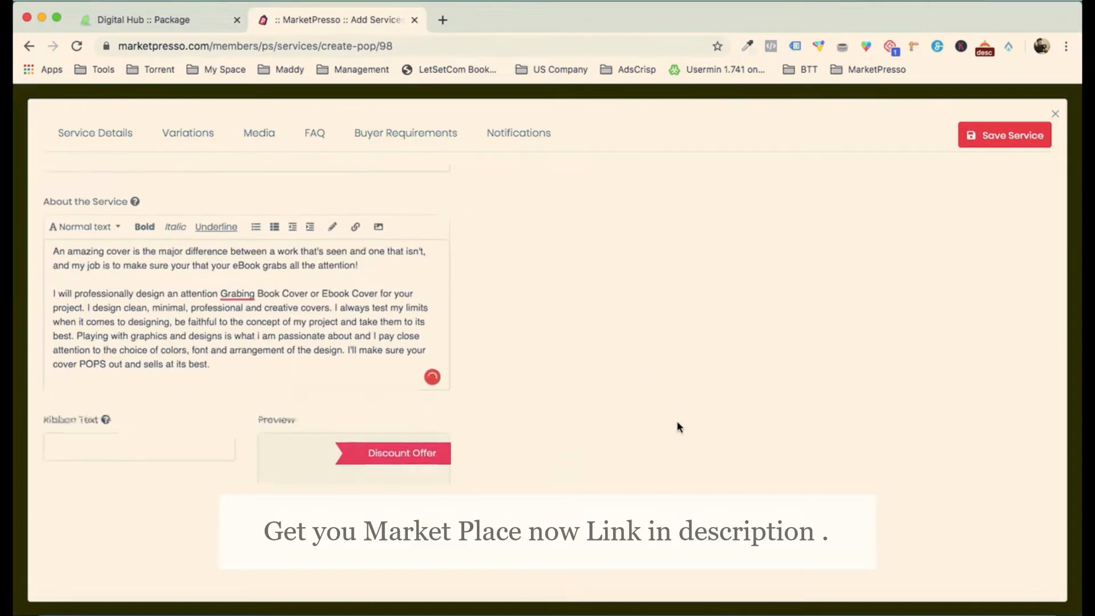
scroll(643, 406, down, 2)
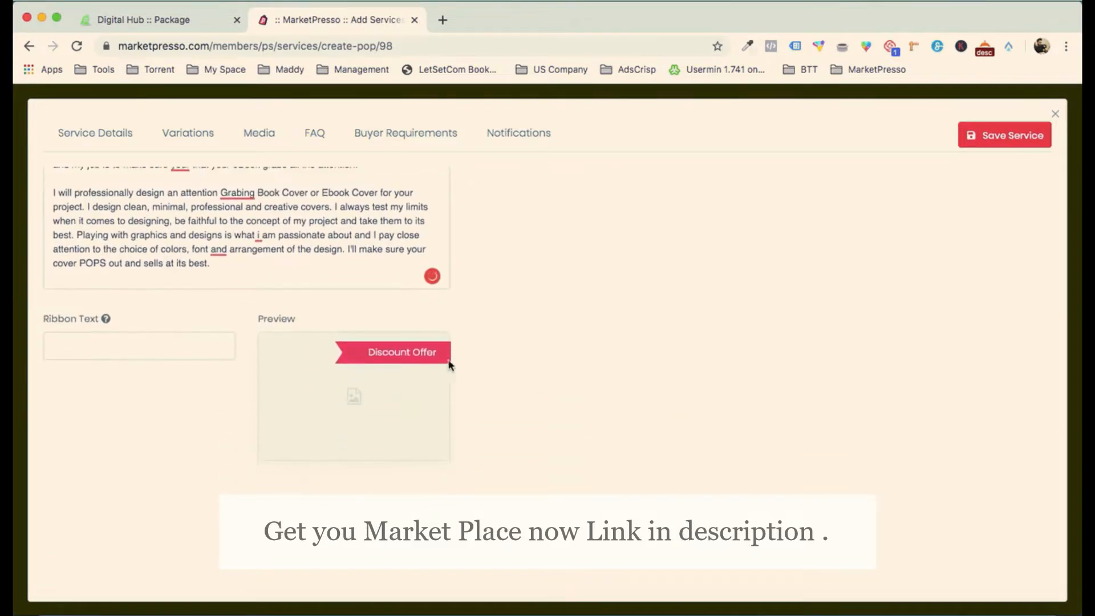
scroll(605, 359, up, 5)
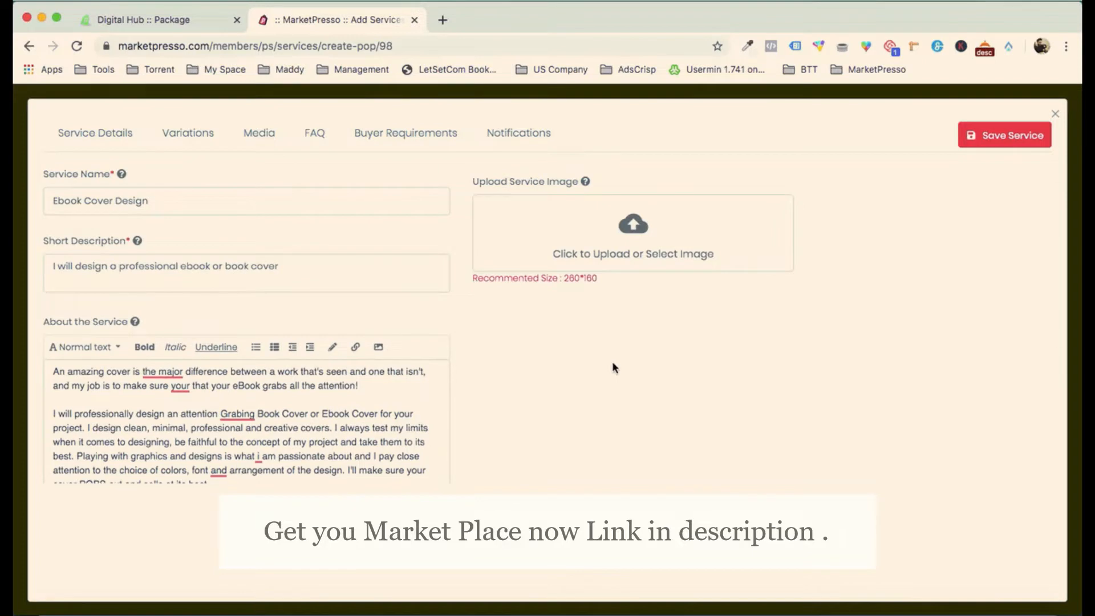
click(670, 238)
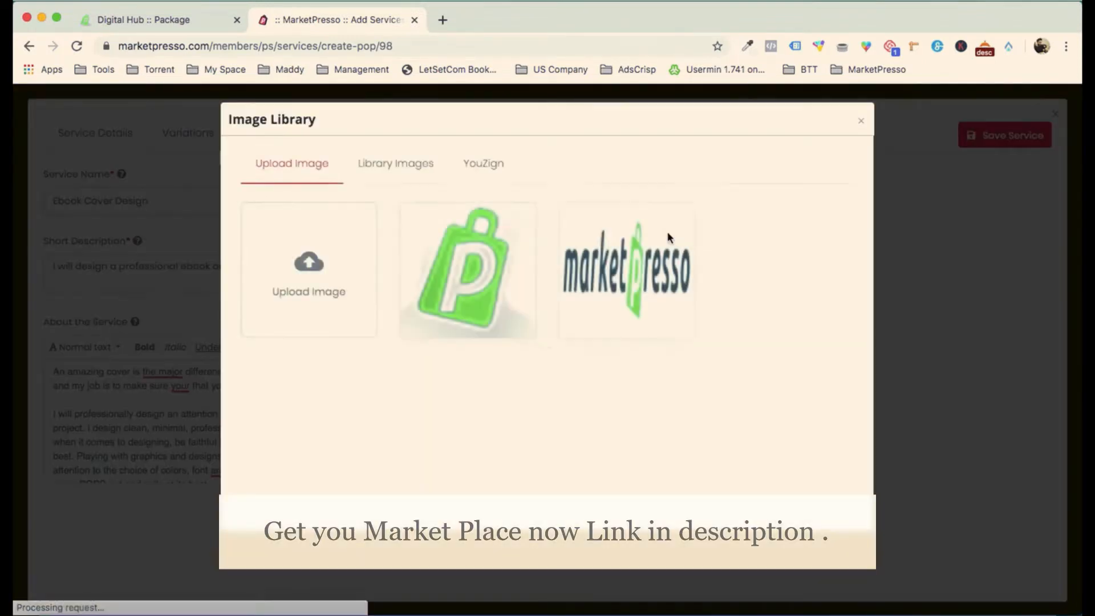
click(294, 259)
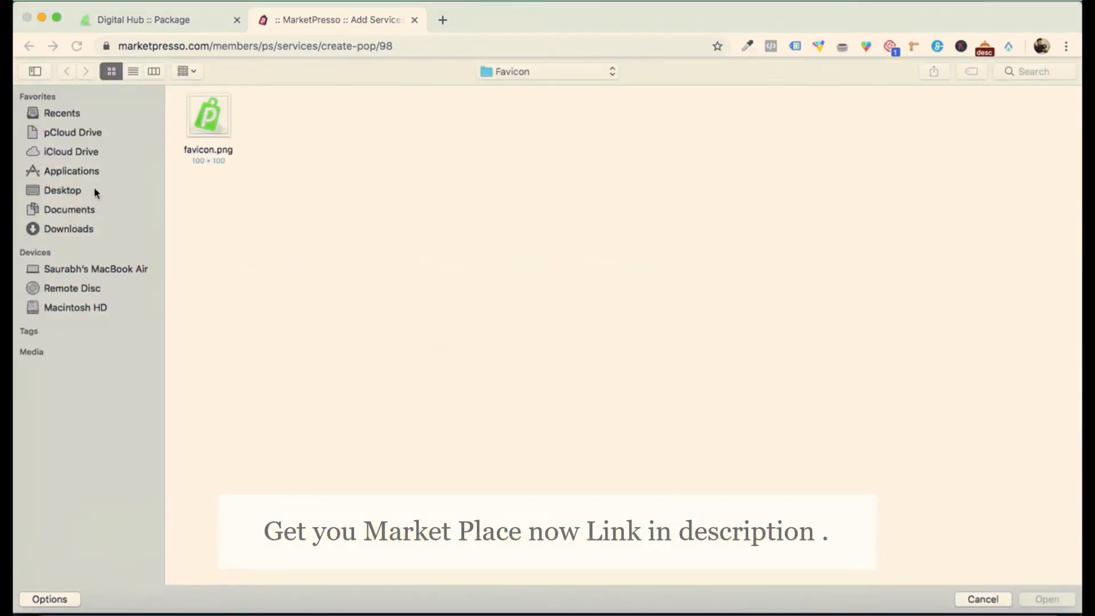
click(587, 69)
click(579, 84)
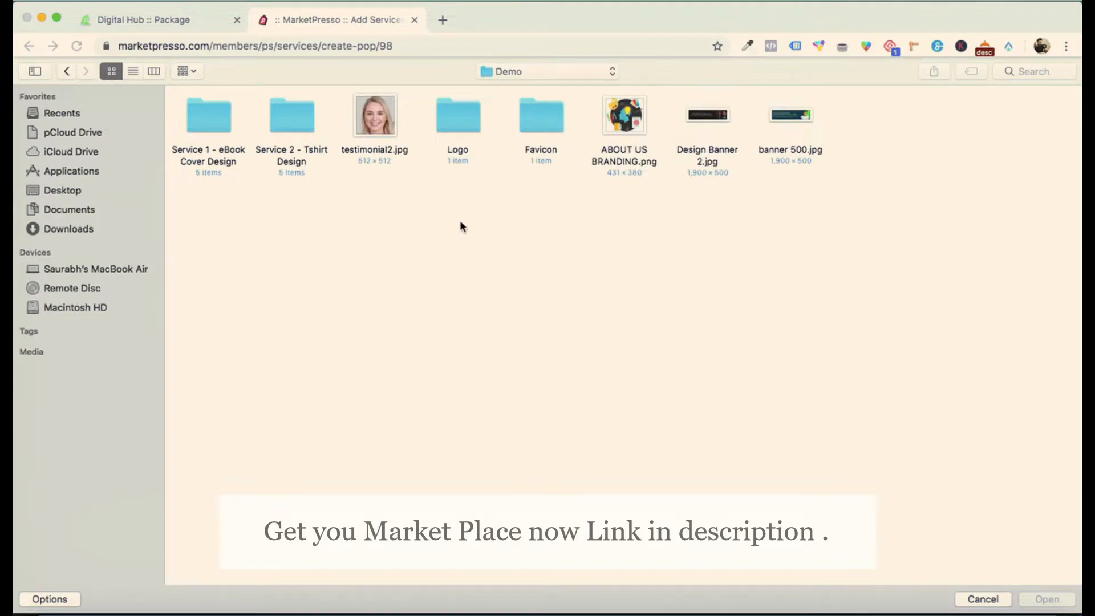
double_click(194, 120)
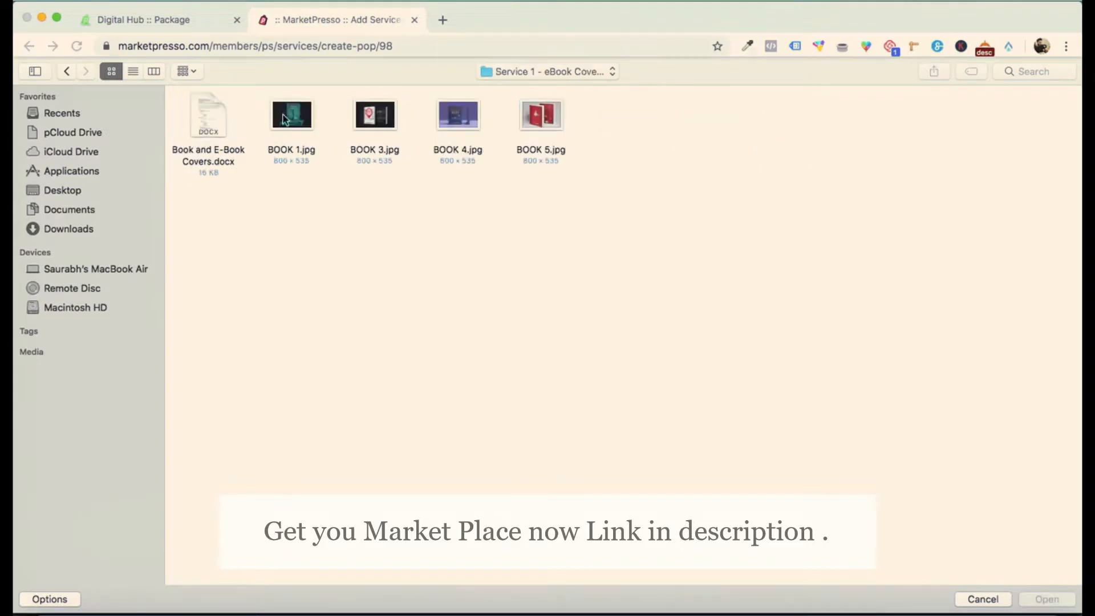
double_click(466, 116)
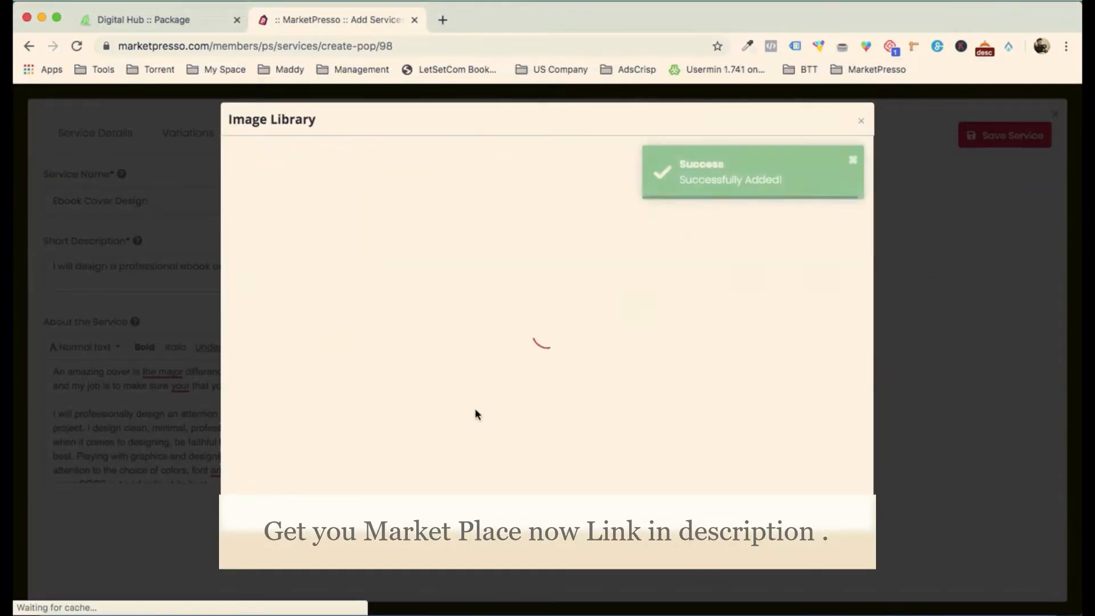
click(441, 264)
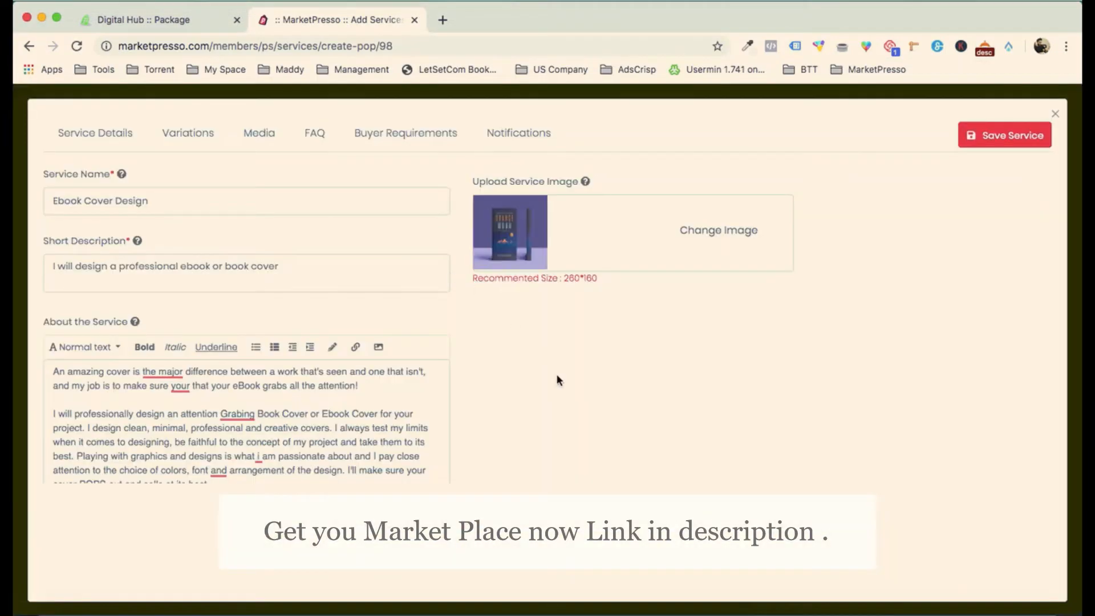
click(985, 145)
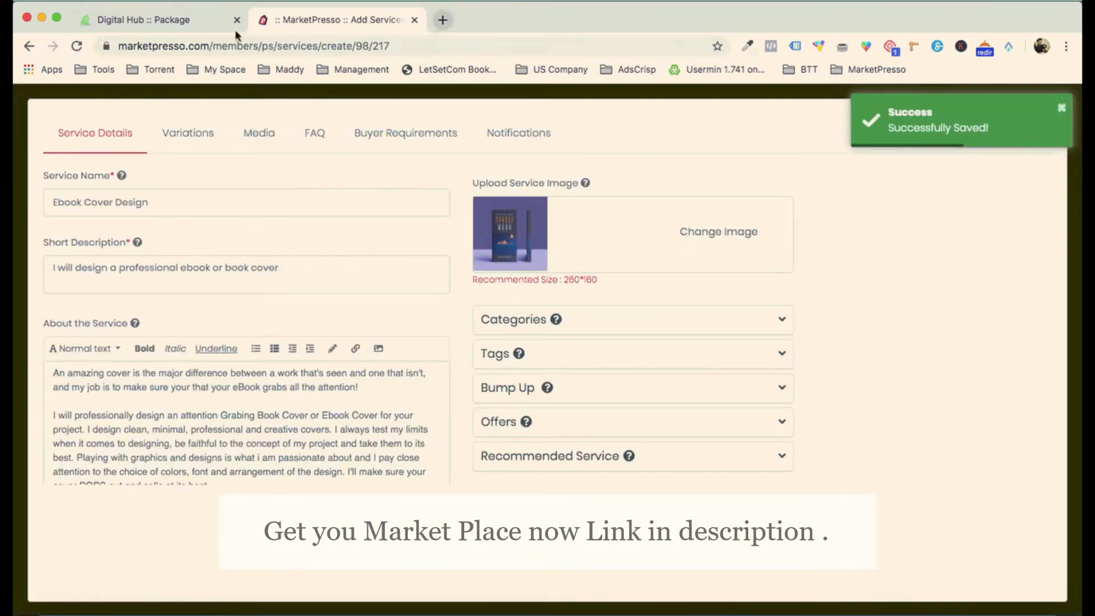
Step: Open the new storefront at digimarket.marketpresso.com in a separate browser tab and look through its home page
click(206, 22)
click(201, 46)
key(super+c)
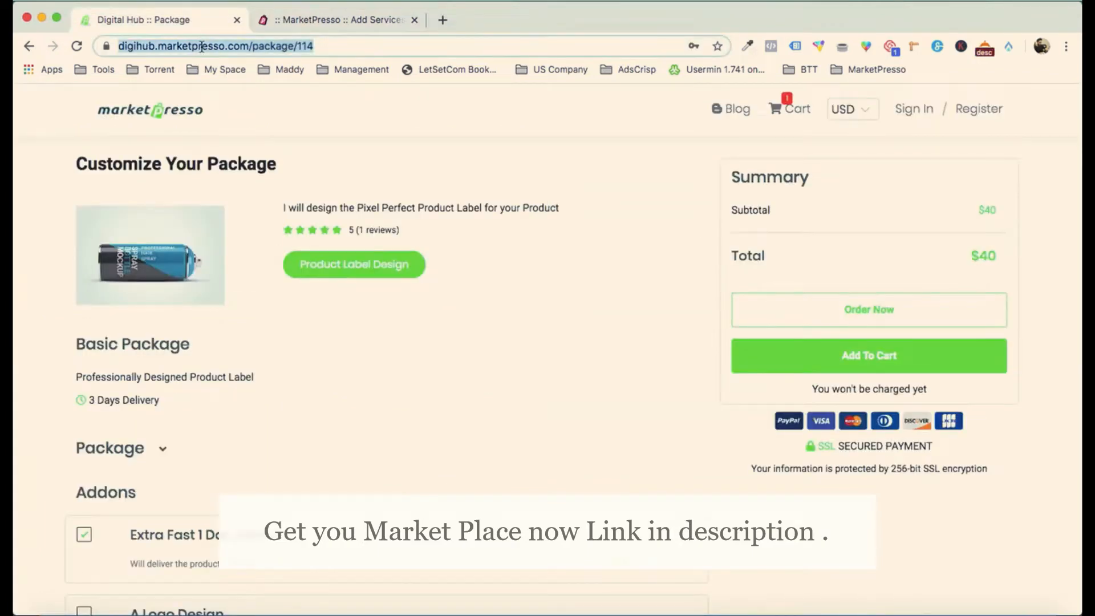
click(442, 20)
key(super+v)
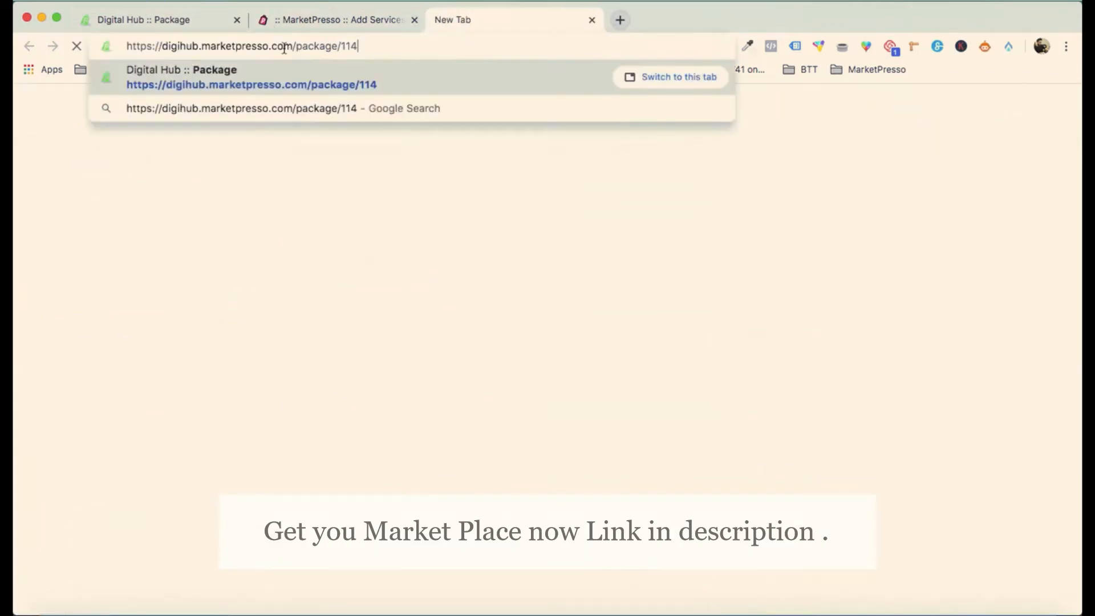
drag(296, 45, 377, 52)
key(BackSpace)
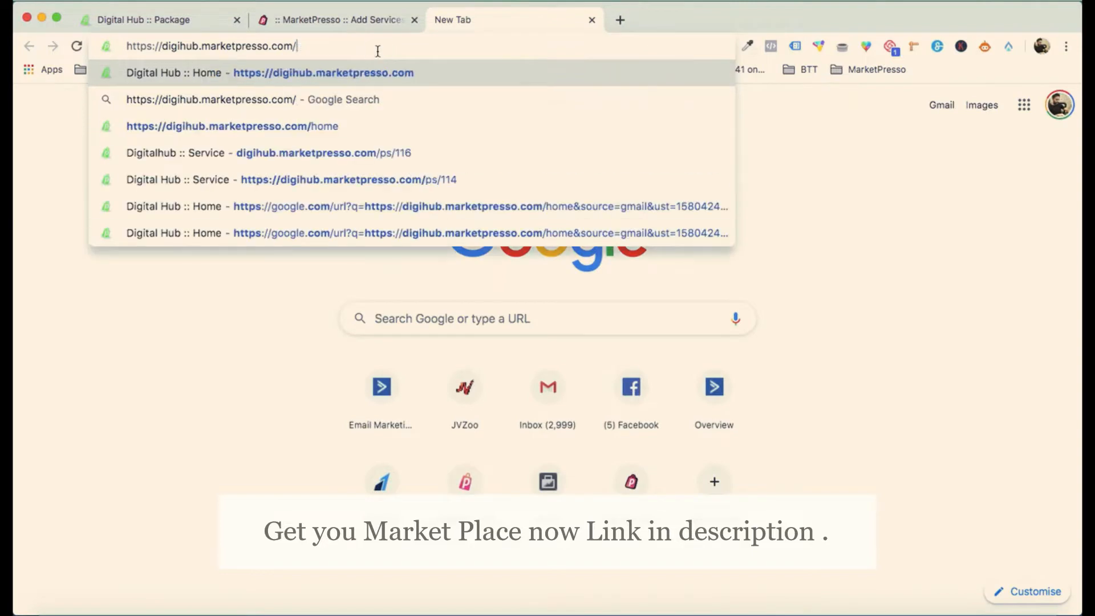
click(196, 46)
key(BackSpace)
key(BackSpace)
key(BackSpace)
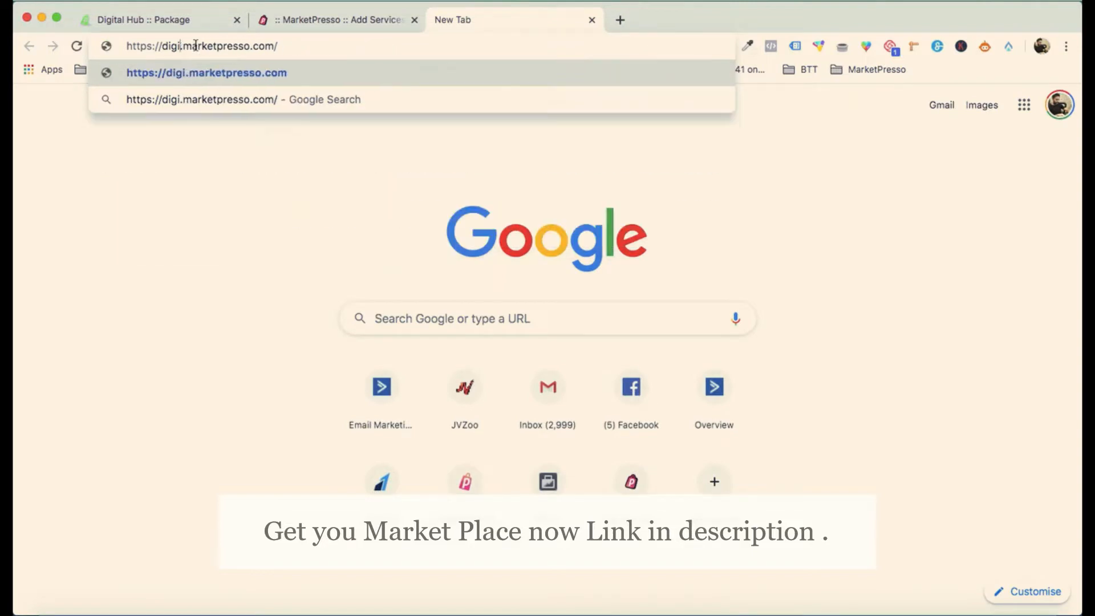
text(market)
key(Return)
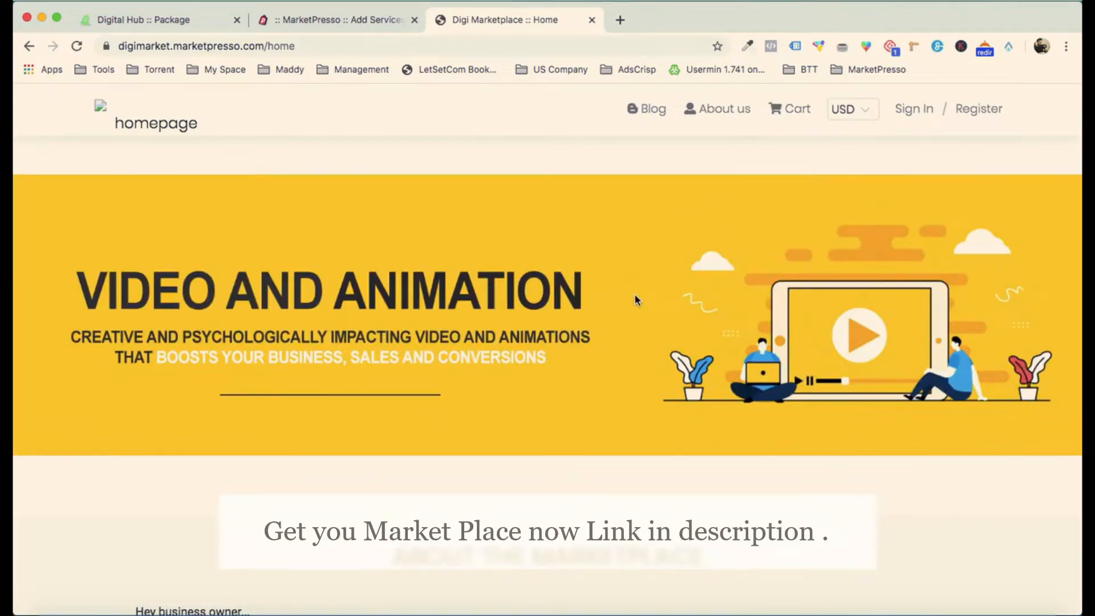
scroll(635, 296, down, 10)
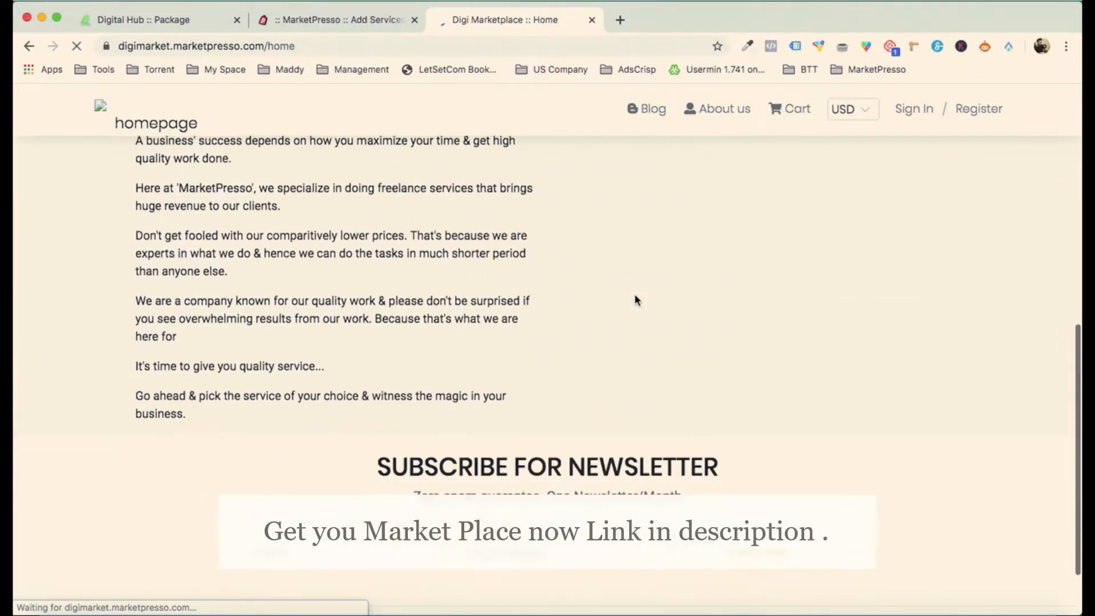
scroll(634, 295, down, 2)
scroll(635, 296, up, 10)
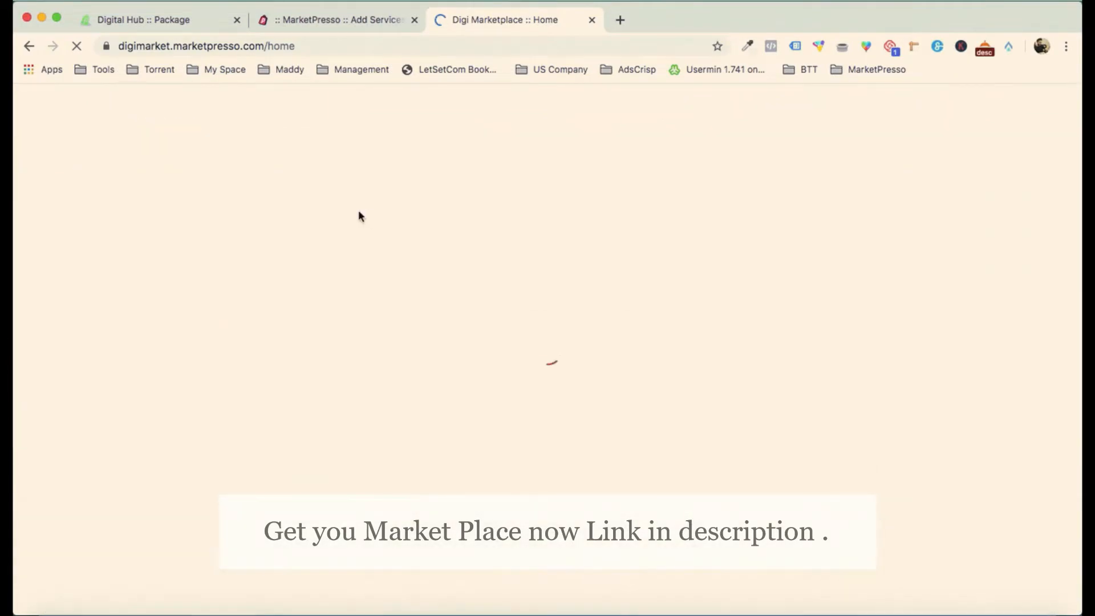
Step: Return to the Ebook Cover Design service, open its variations and title the first variation Basic
click(344, 21)
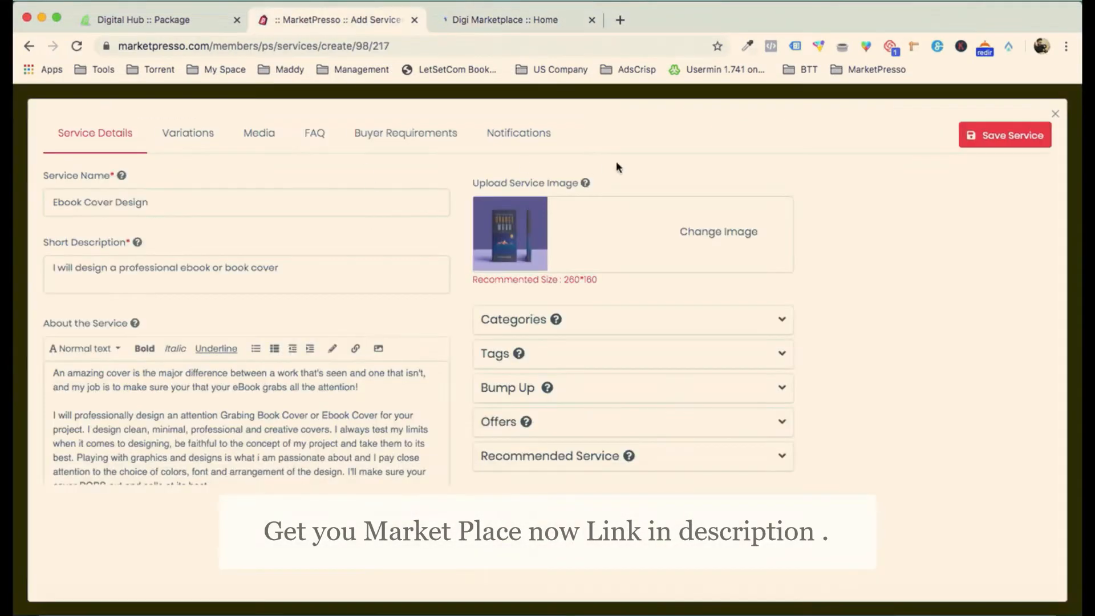
click(190, 134)
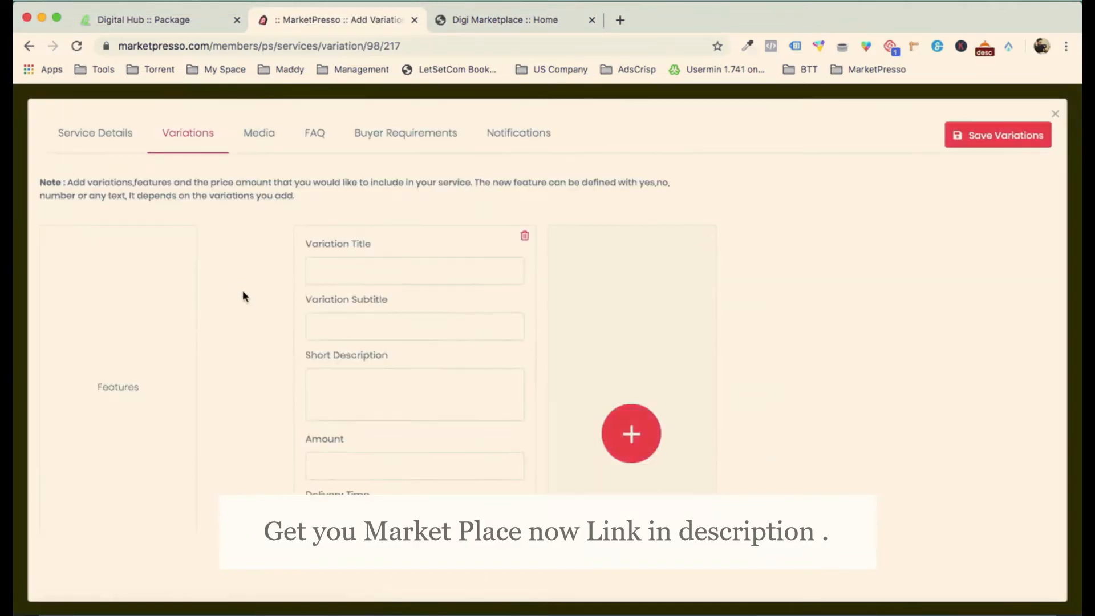
click(855, 593)
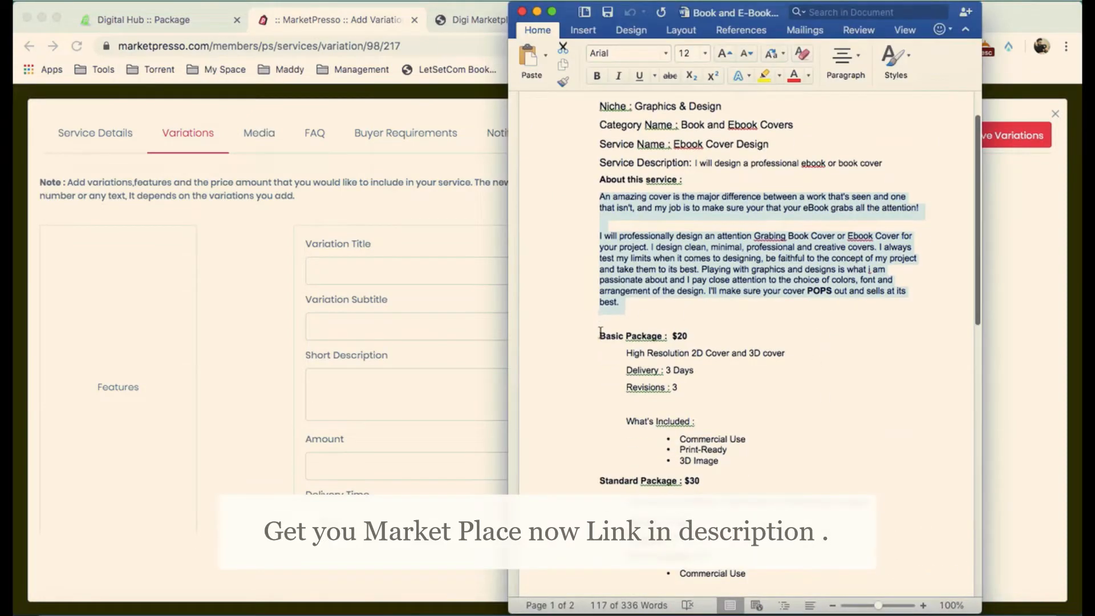
click(388, 269)
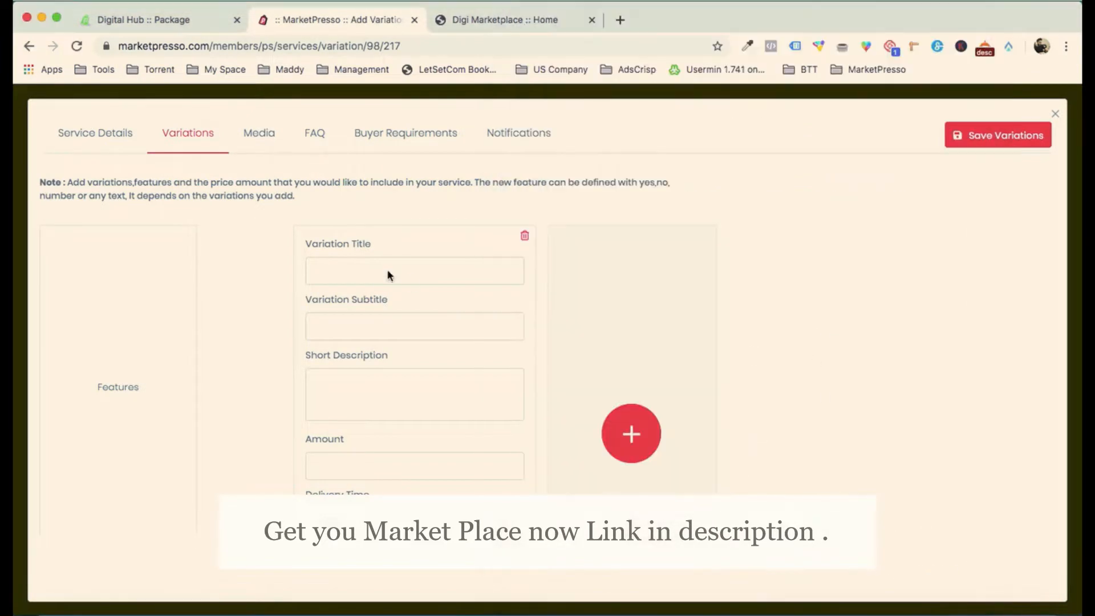
text(Basic)
Step: Copy "High Resolution 2D Cover and 3D cover" from the Word document into the Basic variation's short description
click(420, 325)
click(837, 605)
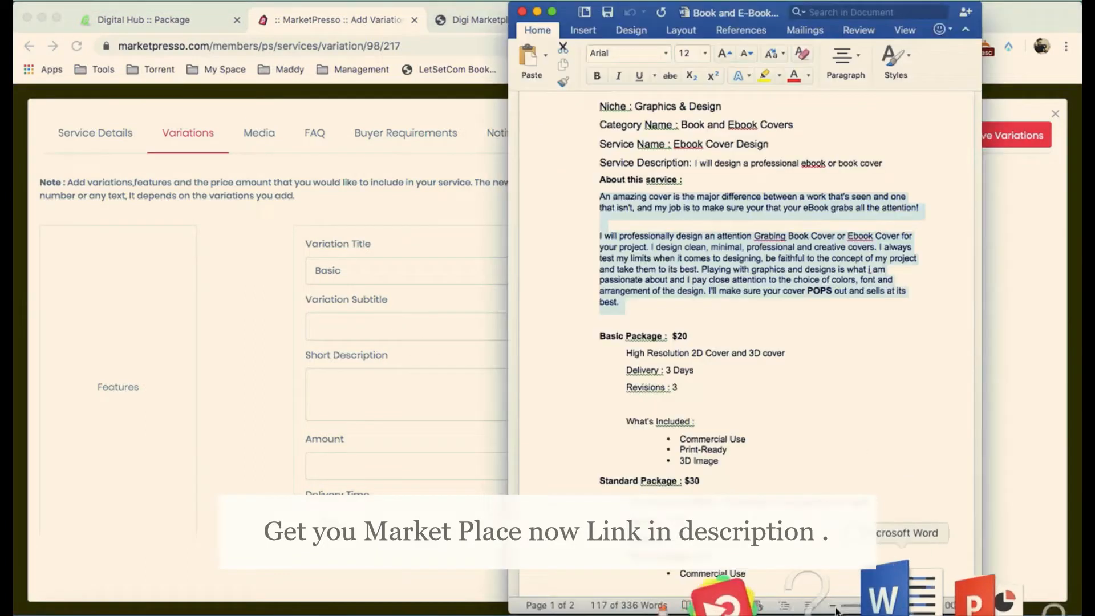
scroll(672, 354, down, 5)
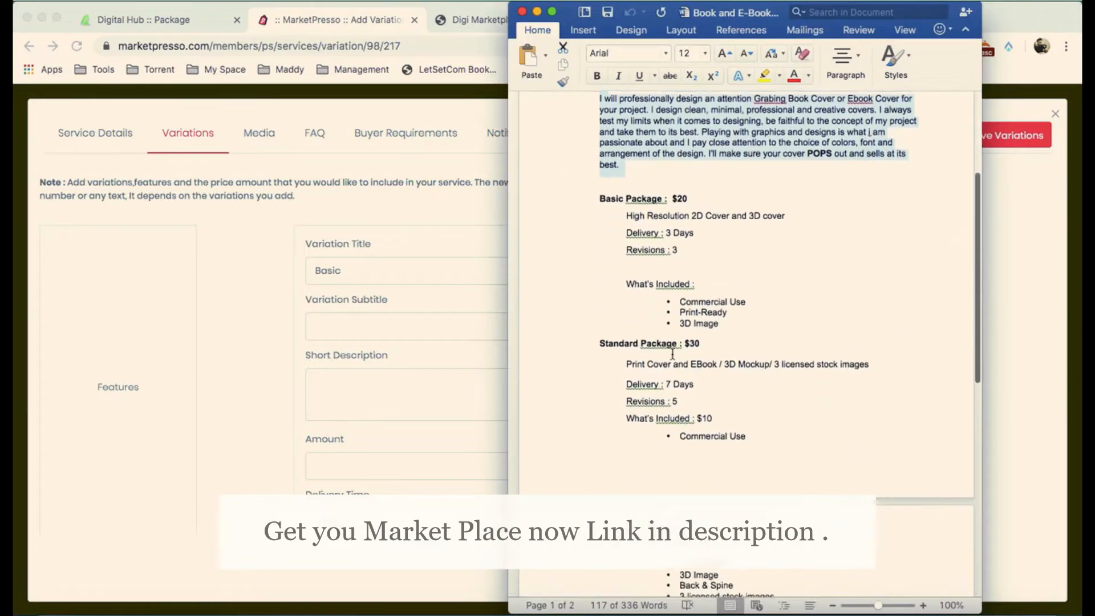
drag(627, 215, 782, 216)
key(super+c)
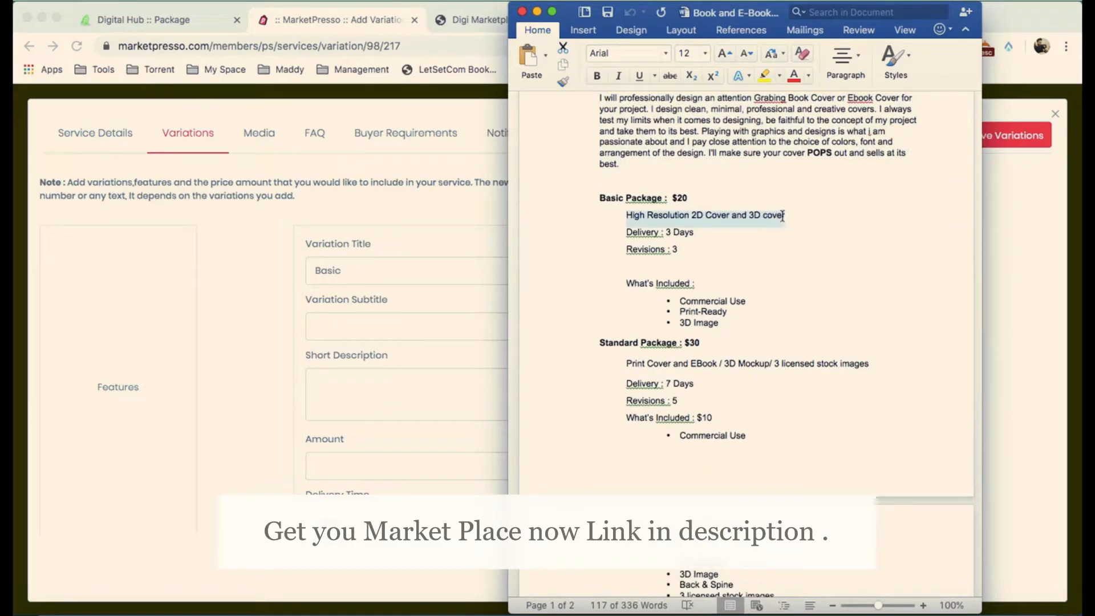
click(328, 370)
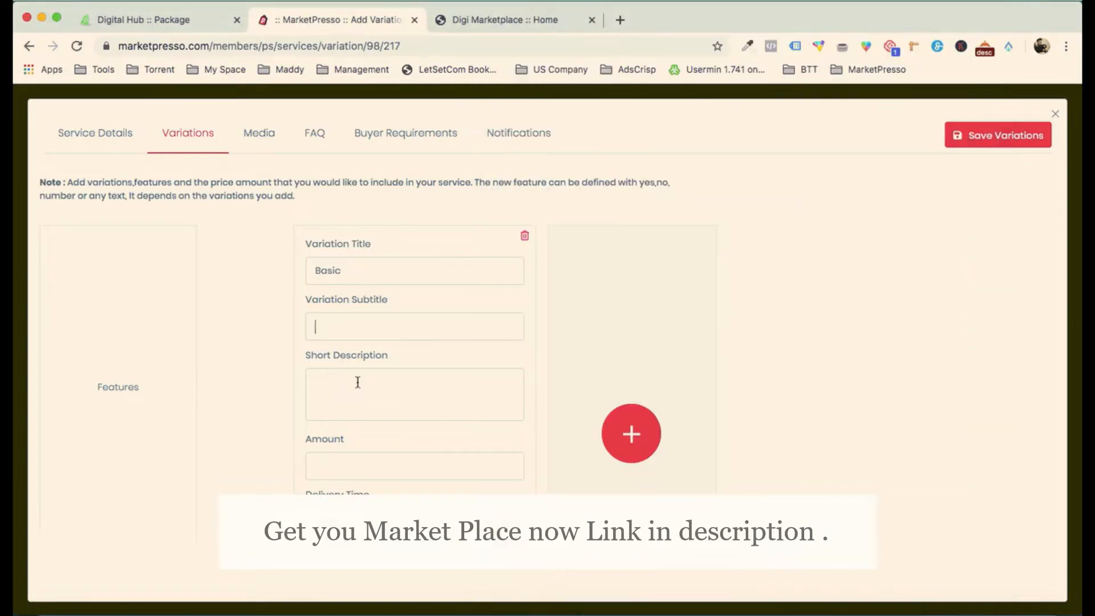
key(super+v)
Step: Set the Basic variation's amount to 50, delivery time to 5 Days and revisions to 3 Revisions
scroll(358, 382, down, 2)
click(373, 354)
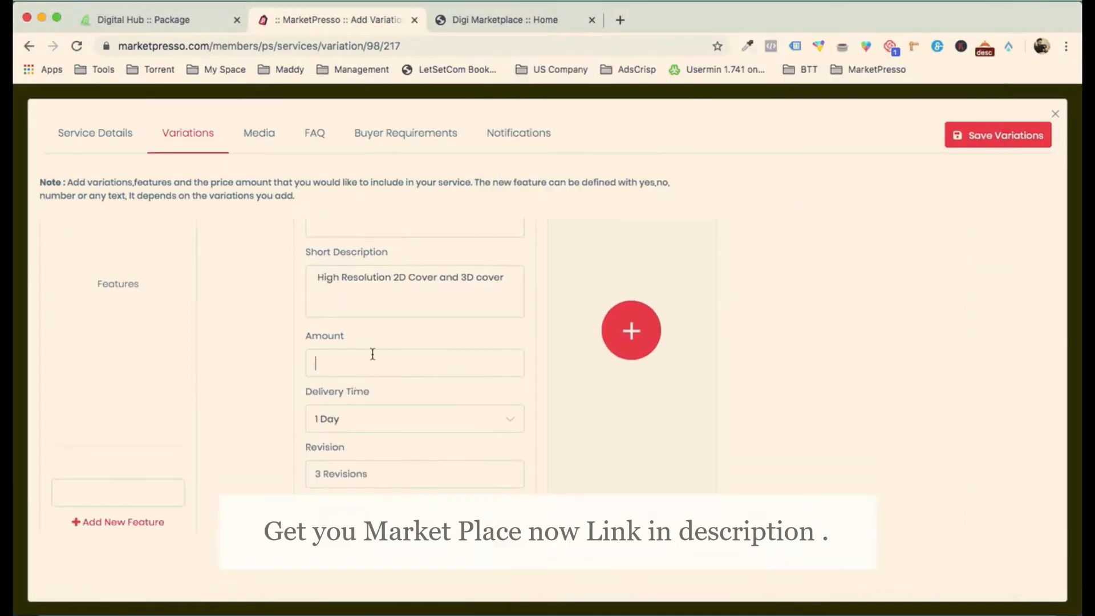
text(50)
scroll(280, 370, down, 1)
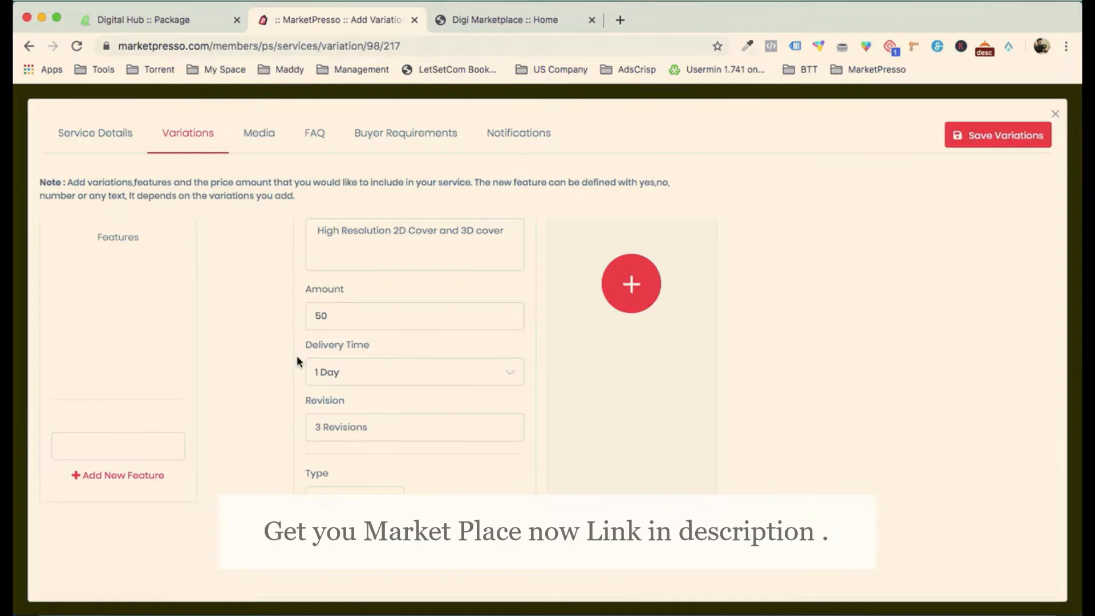
click(361, 372)
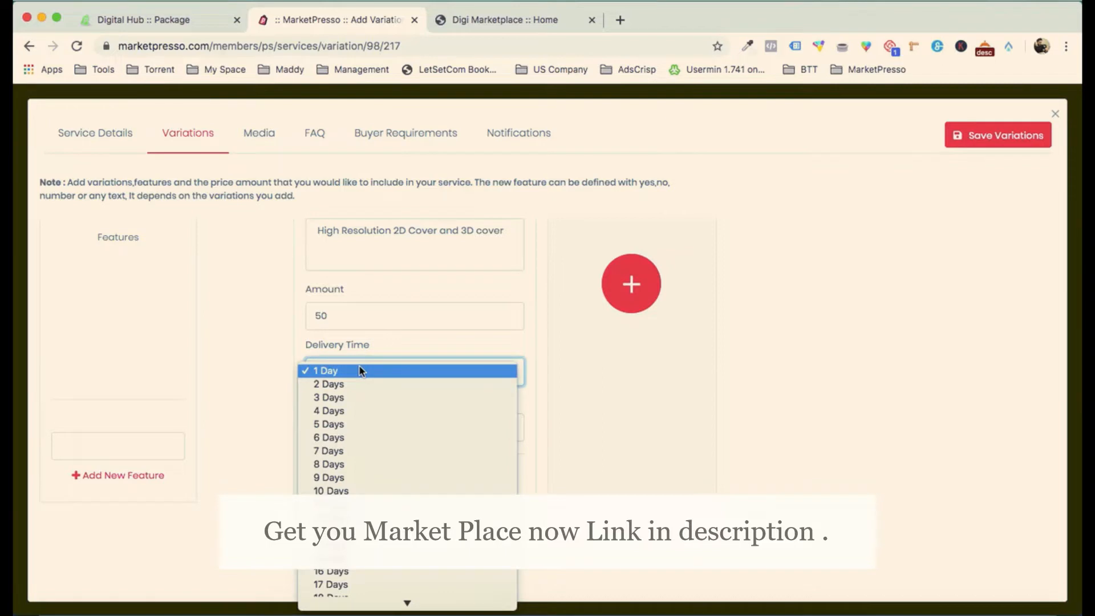
click(355, 424)
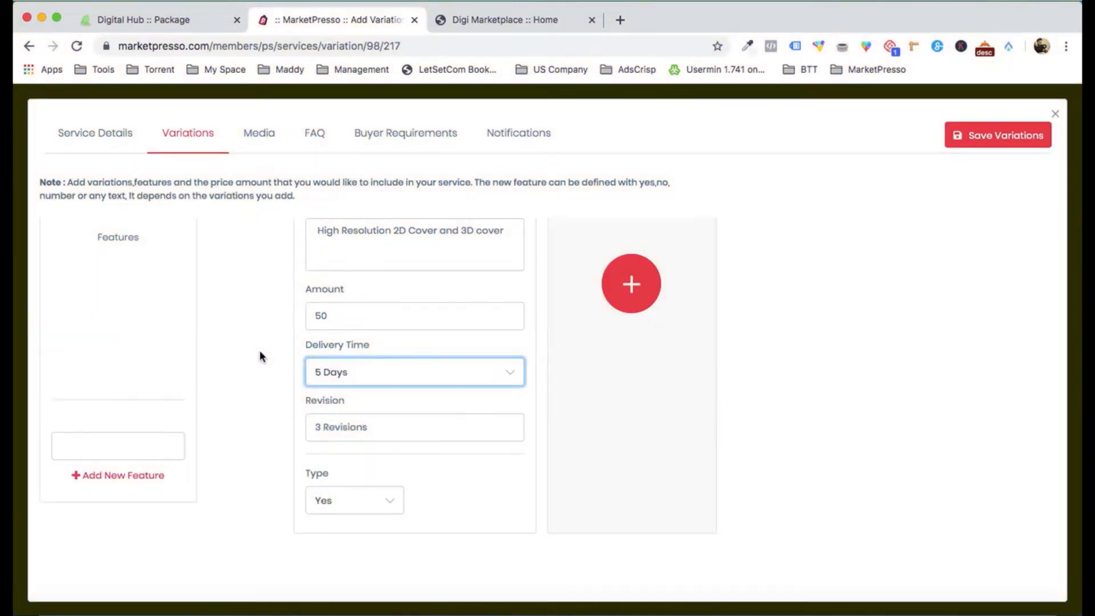
click(331, 429)
text(3 Rev)
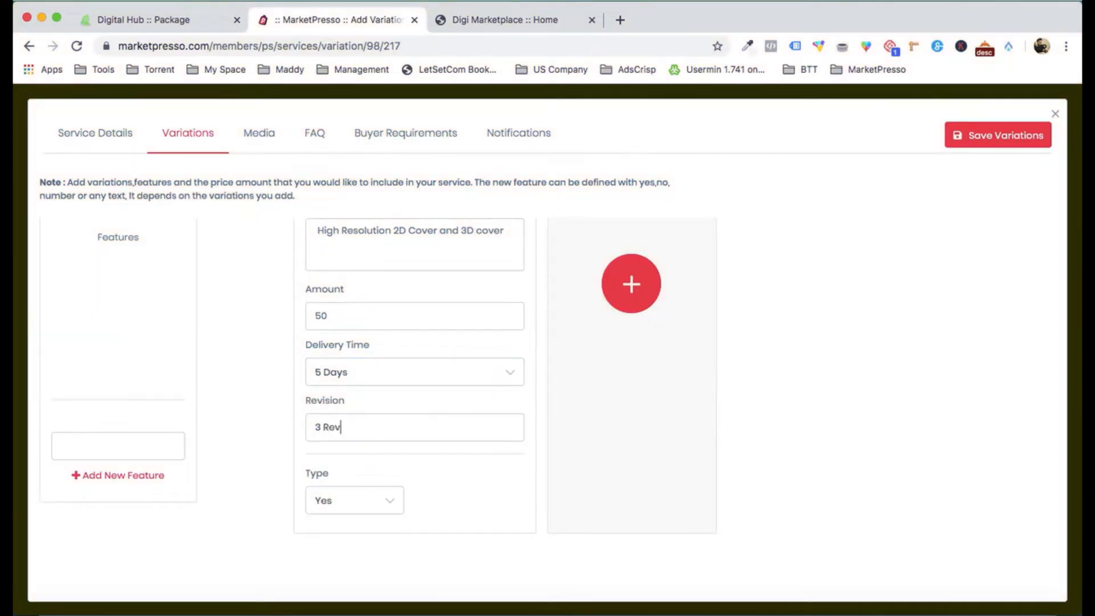
text(isions)
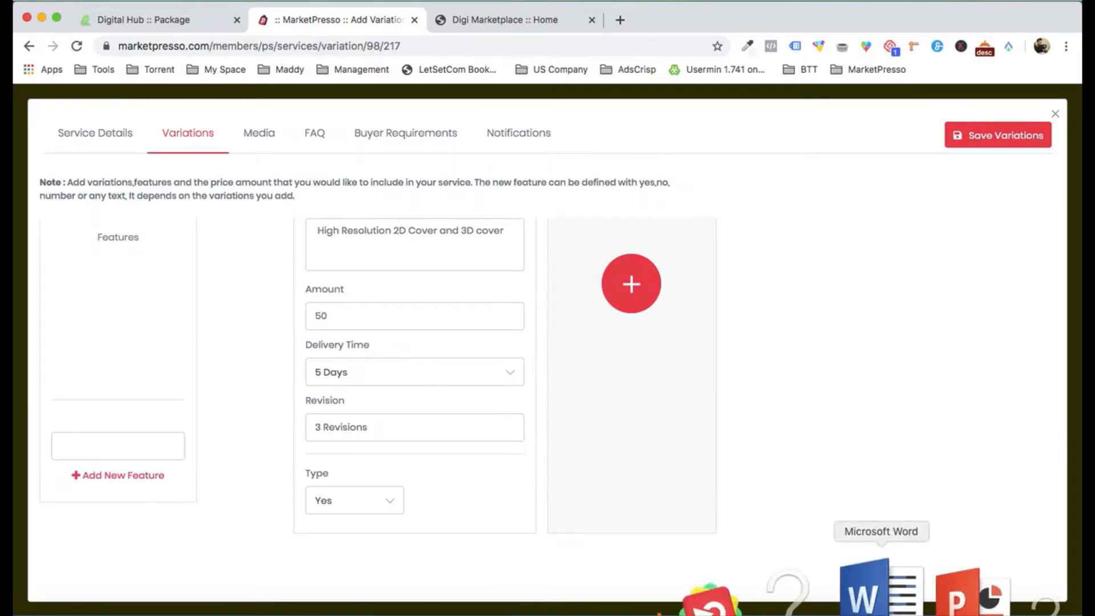
Step: Copy Commercial Use from the Word document into the first feature, remove its bullet and keep the Basic type as Yes
click(871, 590)
scroll(717, 354, down, 2)
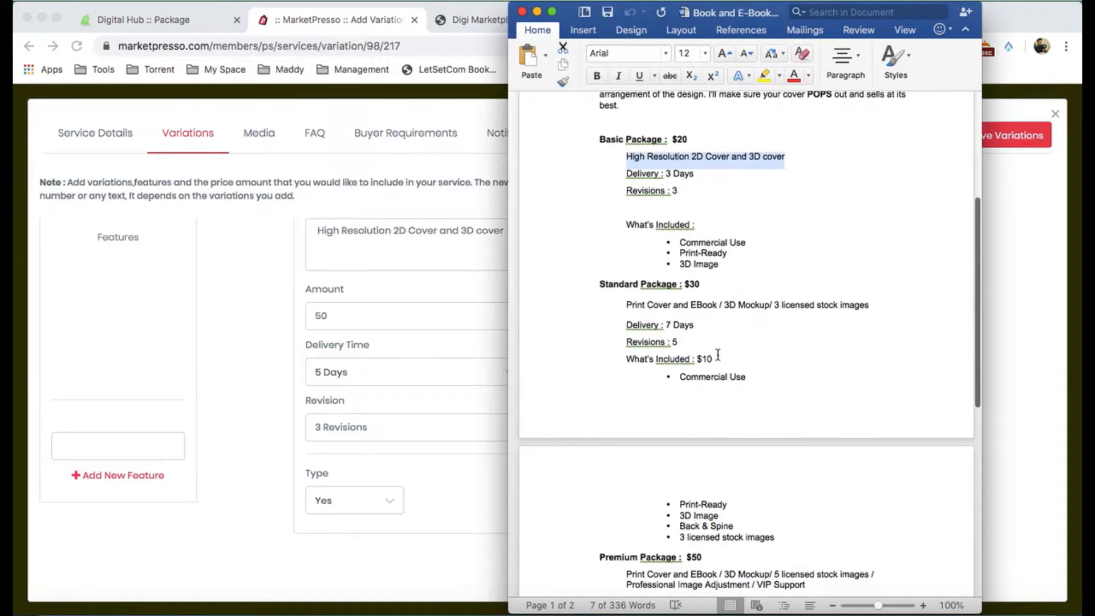
drag(679, 242, 748, 242)
key(super+c)
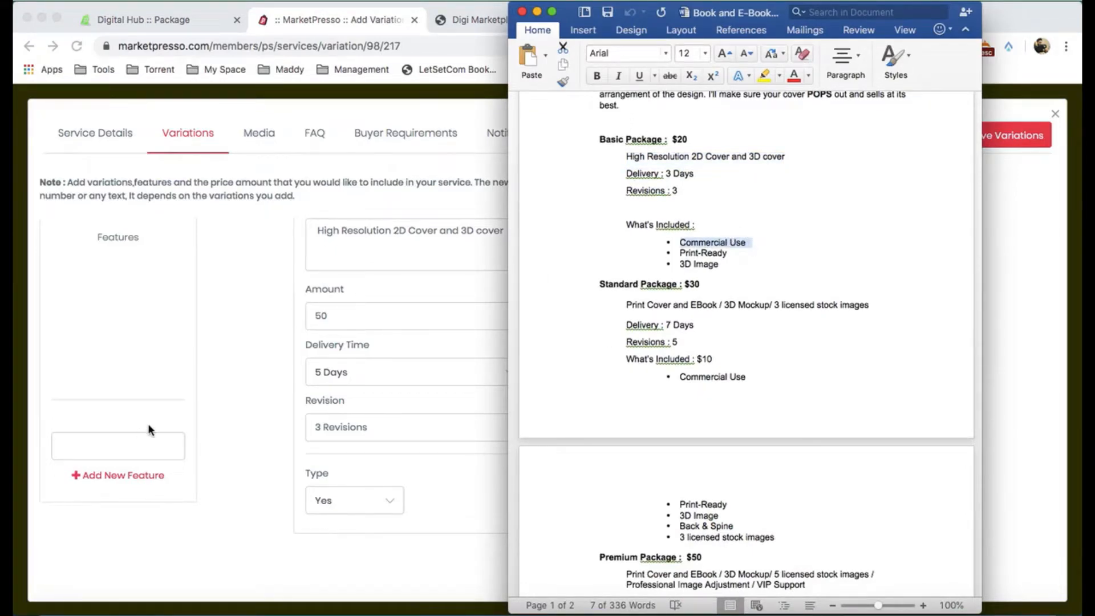
click(140, 439)
text(•	Commercial Use)
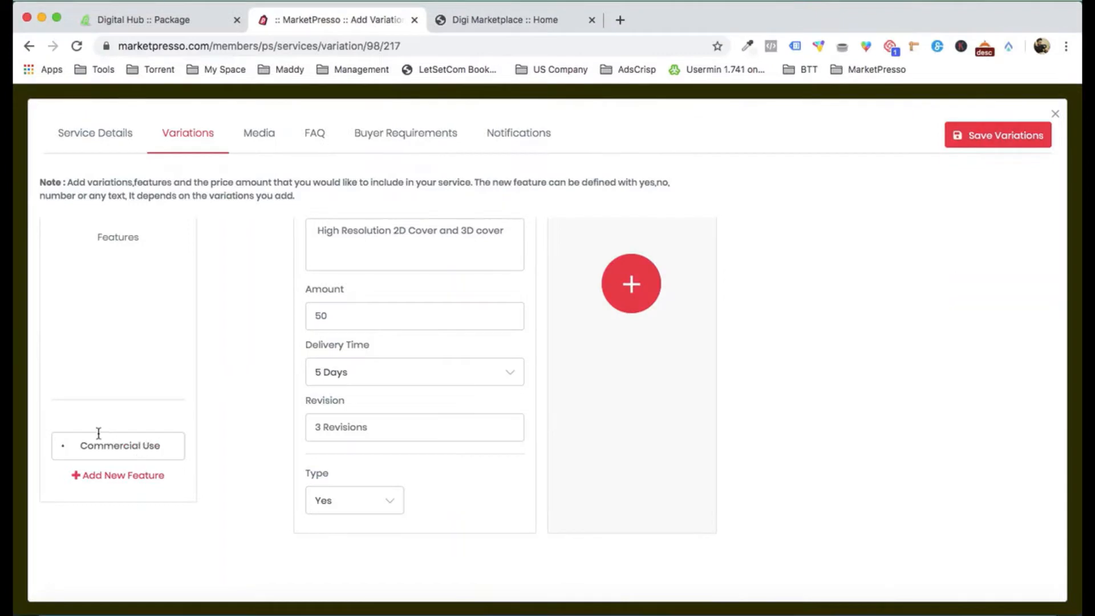
click(78, 448)
key(BackSpace)
key(BackSpace)
click(354, 502)
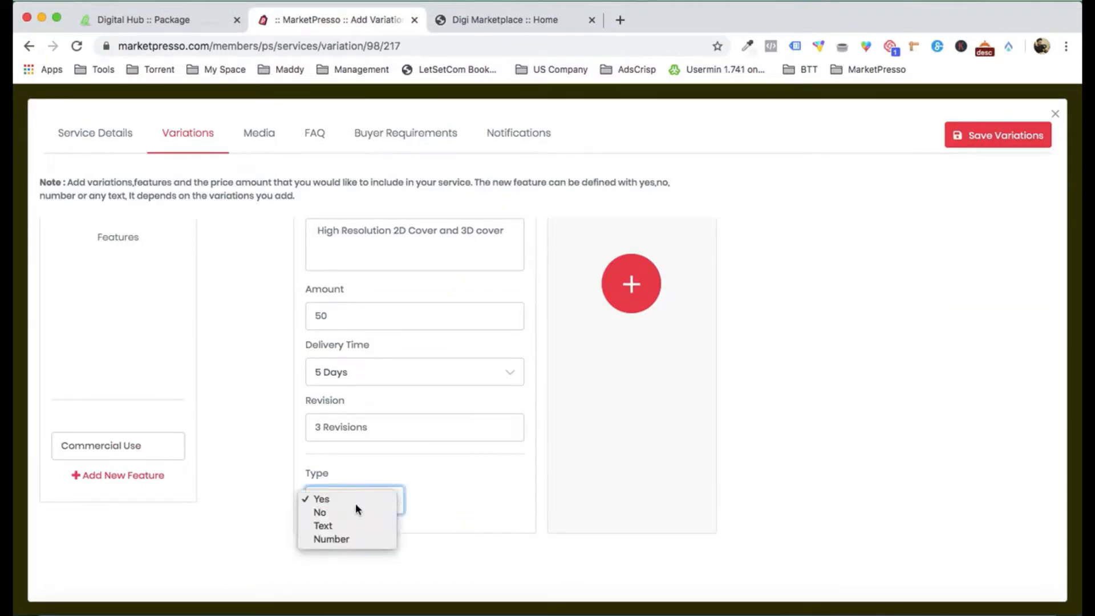
click(355, 502)
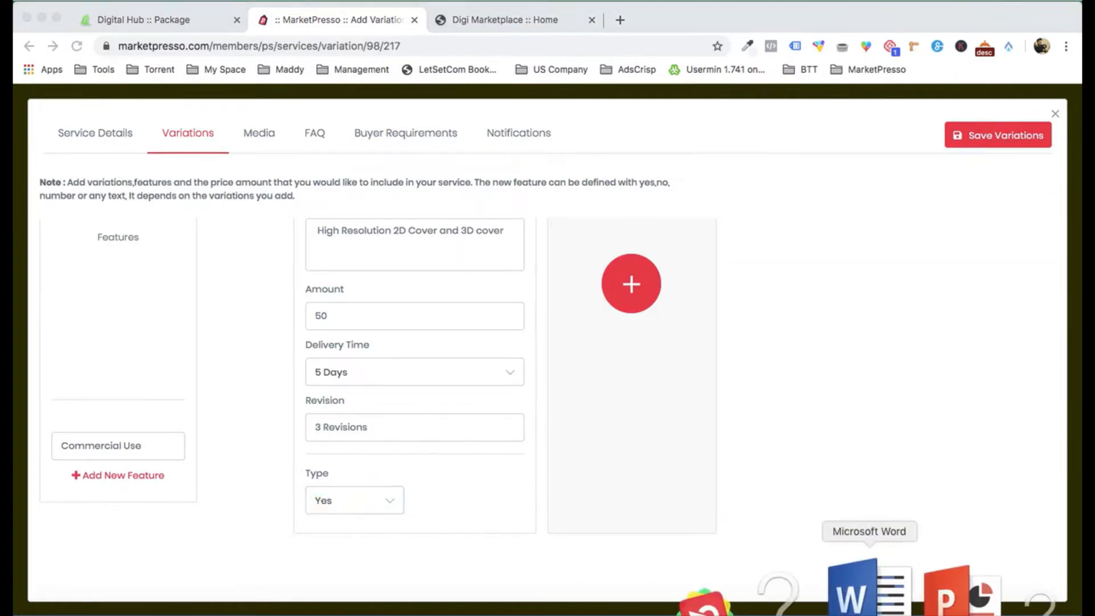
Step: Add a second feature to the variations and try to copy 3D Image from the Word document into it
click(854, 596)
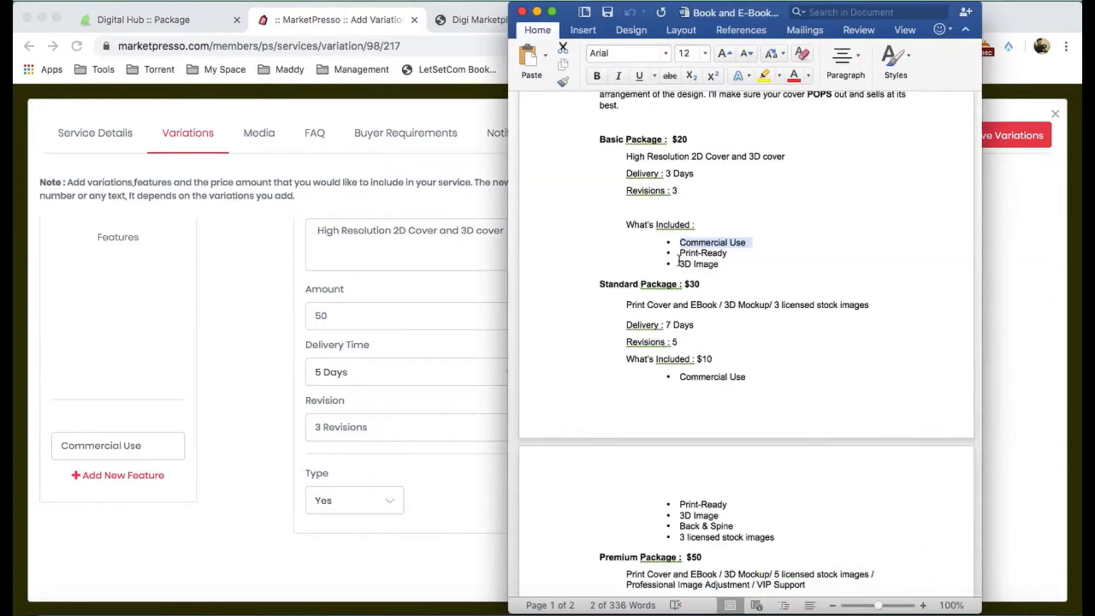
drag(680, 264, 715, 265)
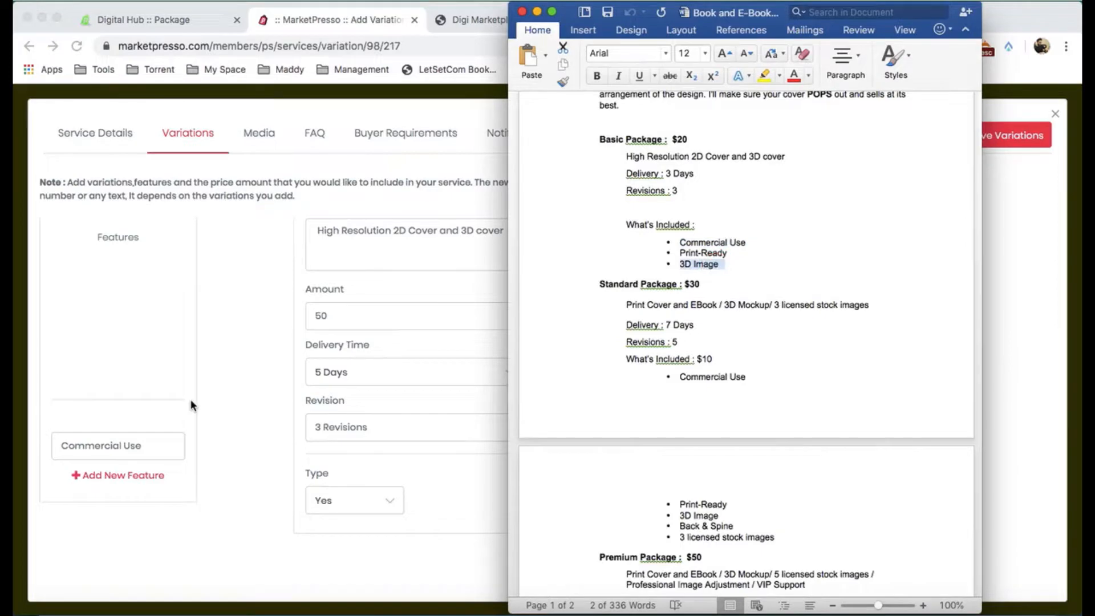
click(190, 398)
click(140, 473)
key(super+v)
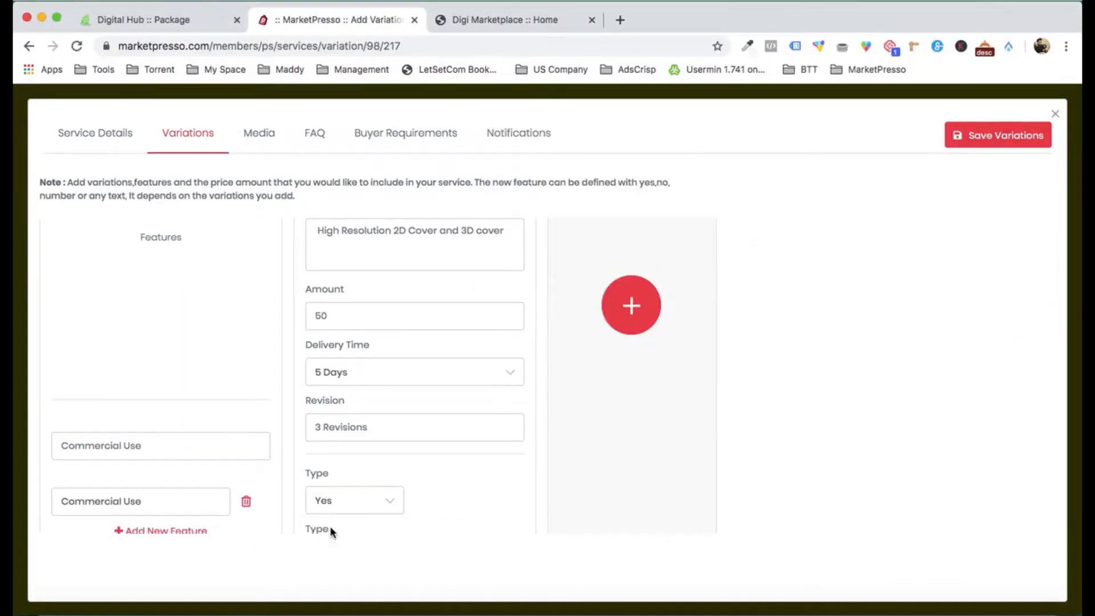
scroll(342, 456, down, 2)
Step: Add two more variations beside Basic, titled Standard and Premium
scroll(399, 473, up, 5)
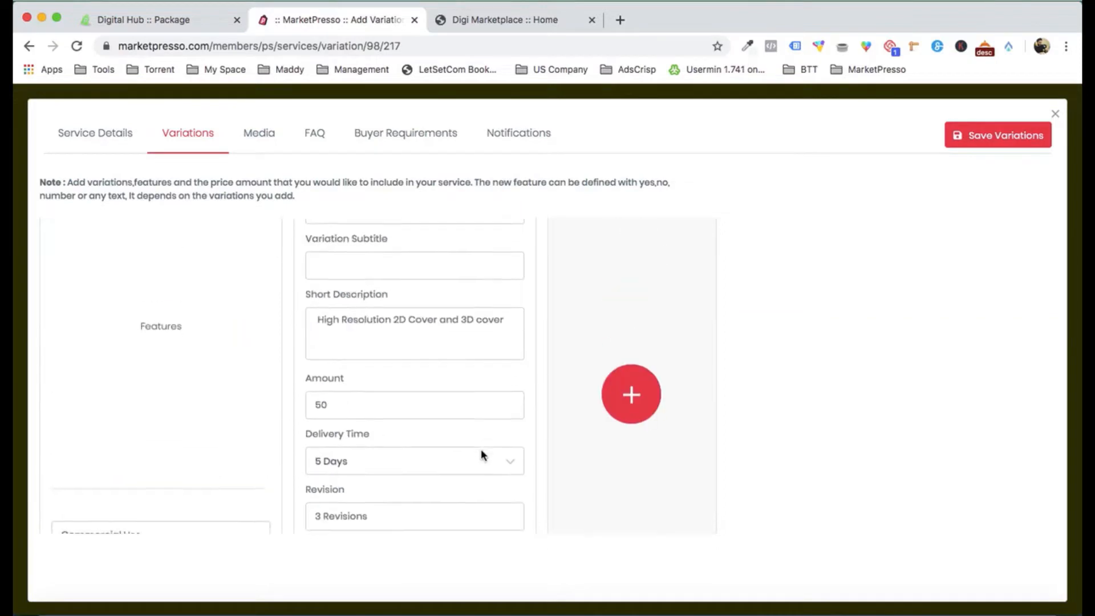
scroll(481, 449, up, 1)
click(655, 457)
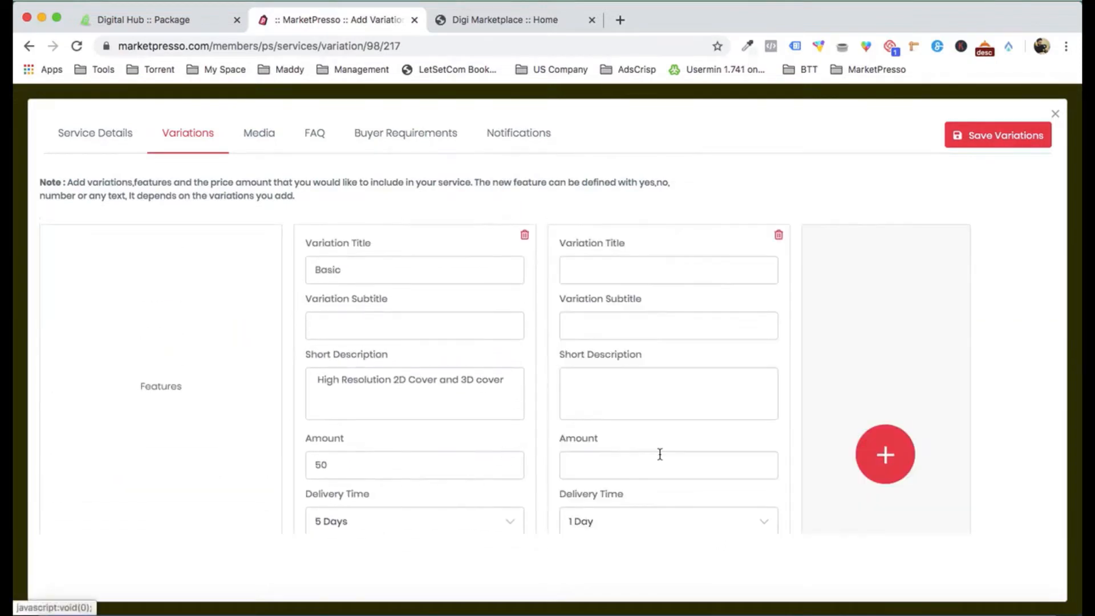
click(561, 263)
text(Standard)
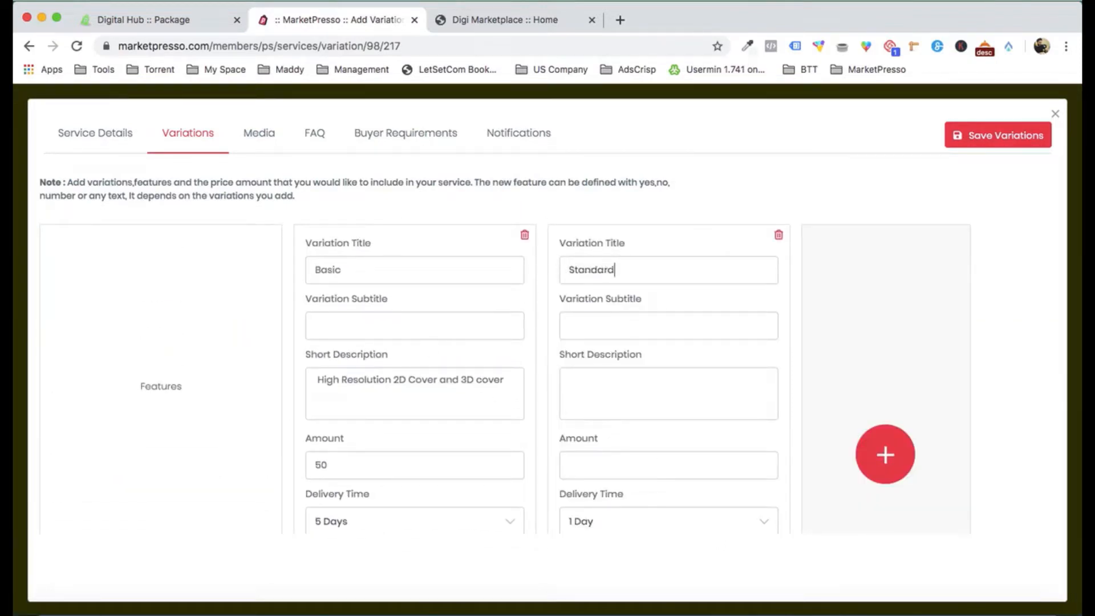
click(898, 476)
click(829, 264)
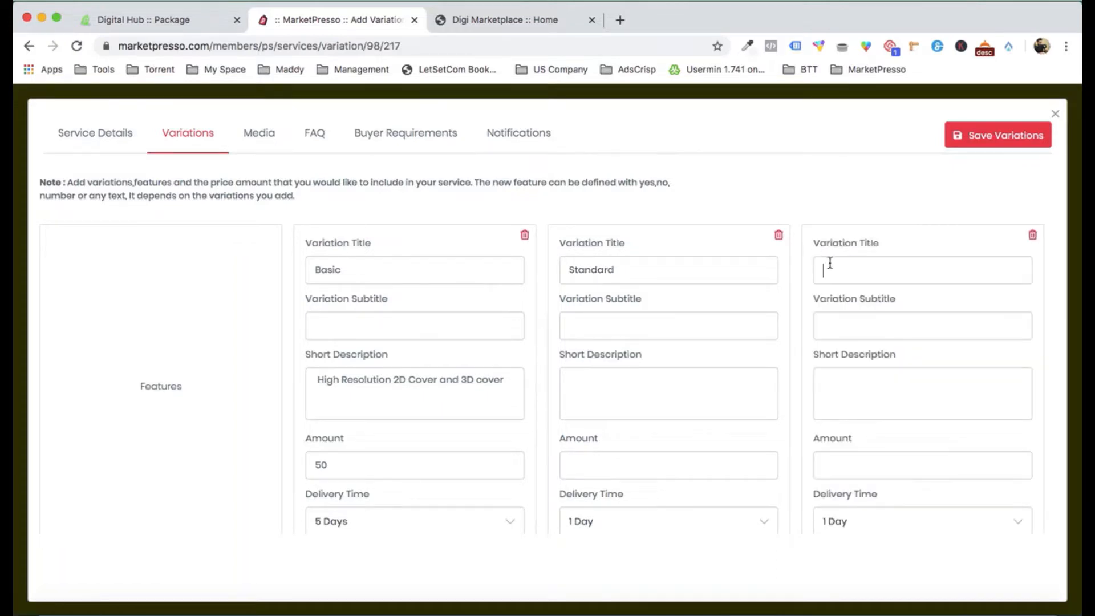
text(Premo)
text(um)
Step: Set the Standard variation's amount to 100
scroll(656, 422, down, 2)
click(625, 413)
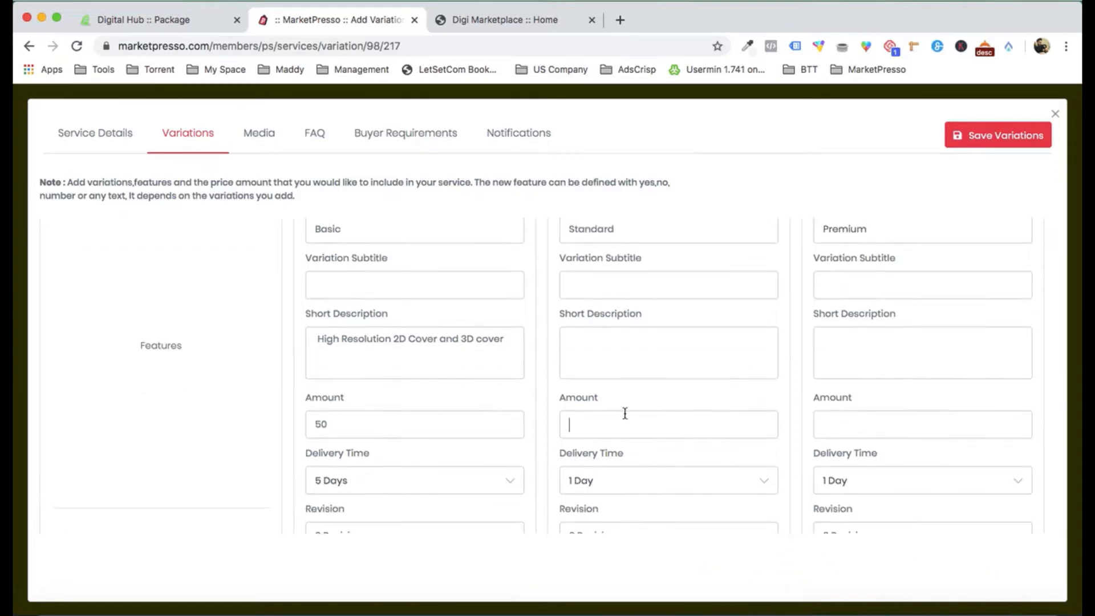
text(100)
key(Tab)
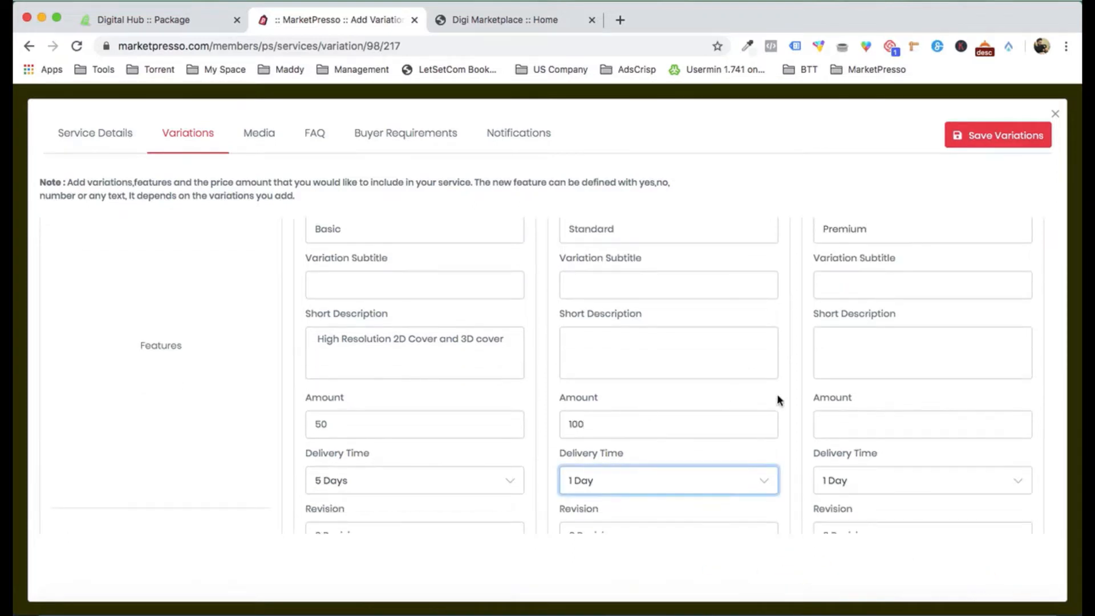
Step: Set the Premium amount to 150 and the delivery times to 4 Days for Standard and 2 Days for Premium
click(824, 426)
text(150)
click(718, 483)
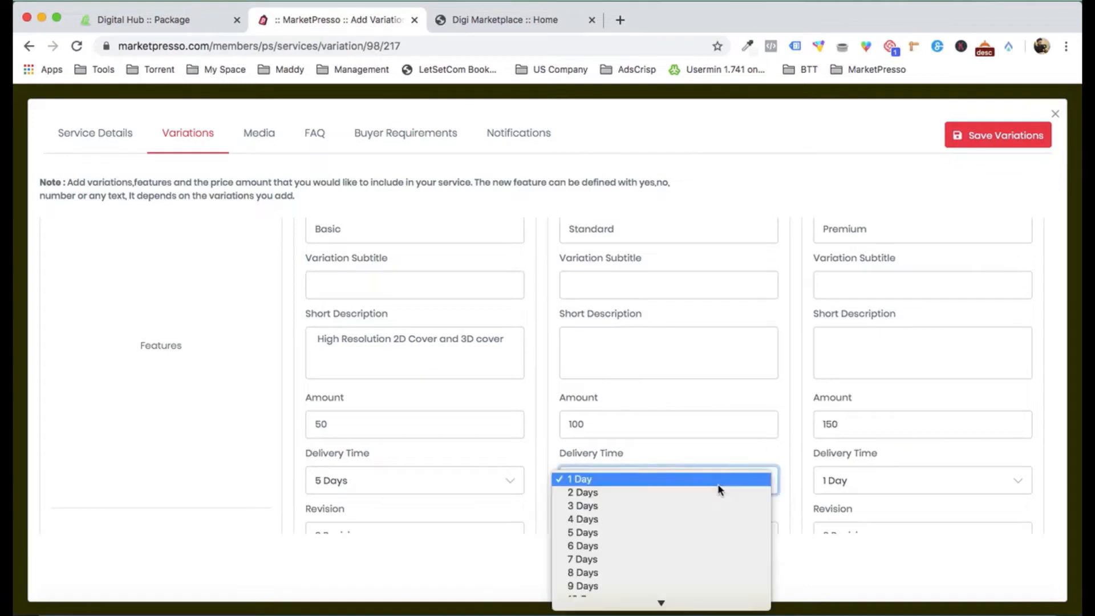
click(681, 523)
click(843, 481)
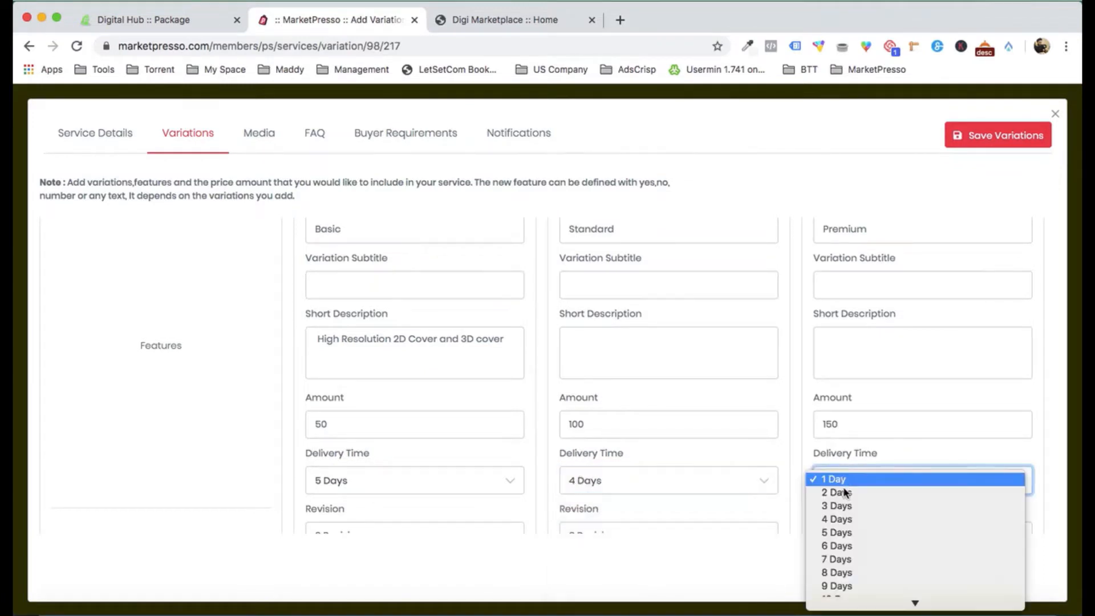
click(849, 494)
Step: Change the Revision value to 5 Revisions for both the Standard and Premium variations
scroll(786, 408, down, 3)
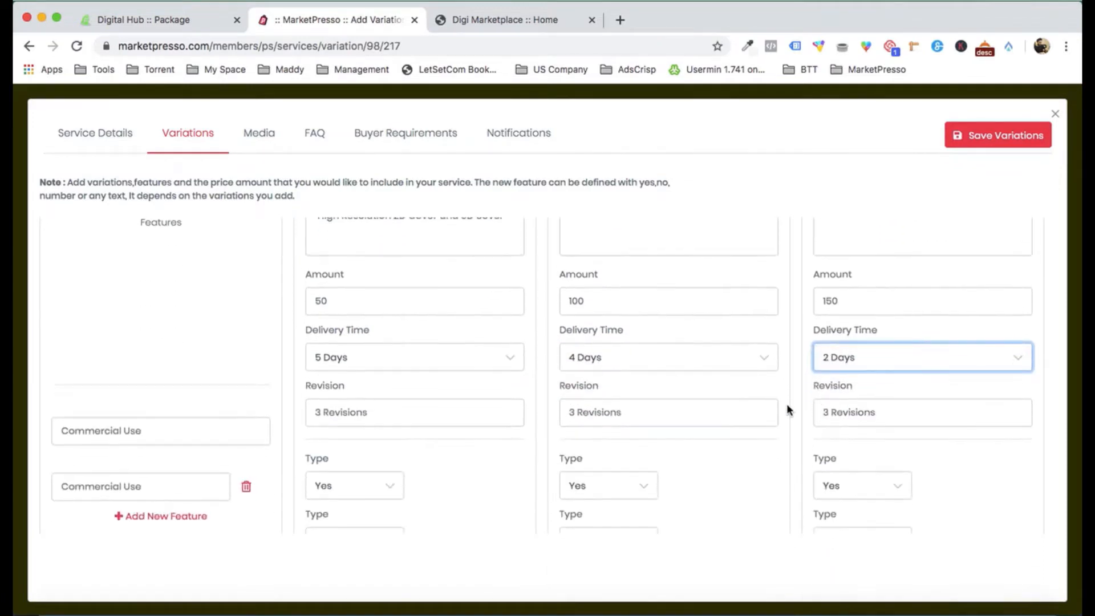
triple_click(420, 413)
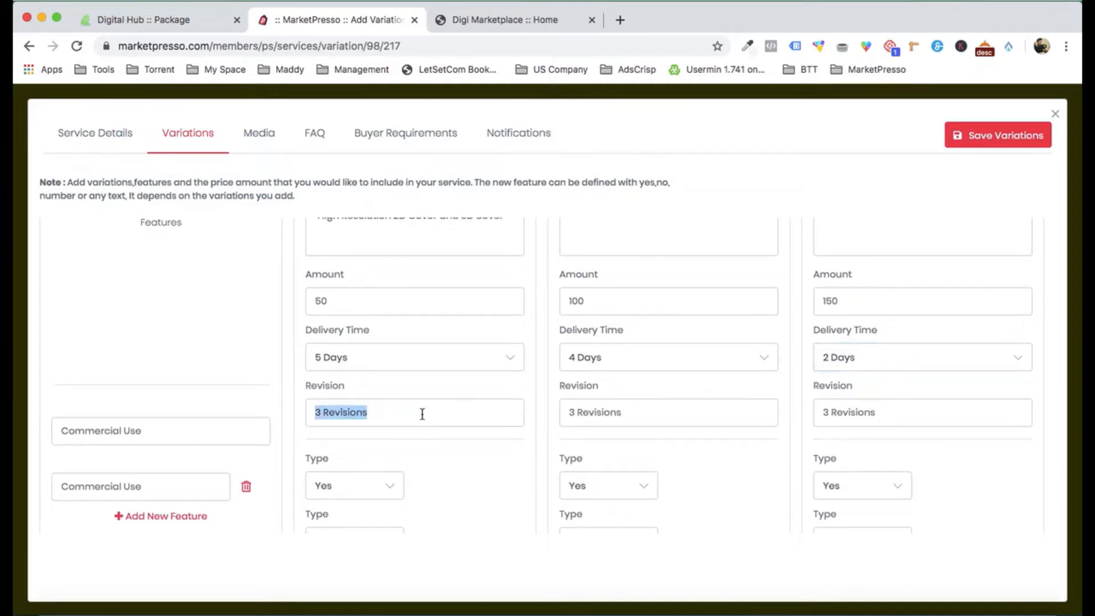
click(599, 419)
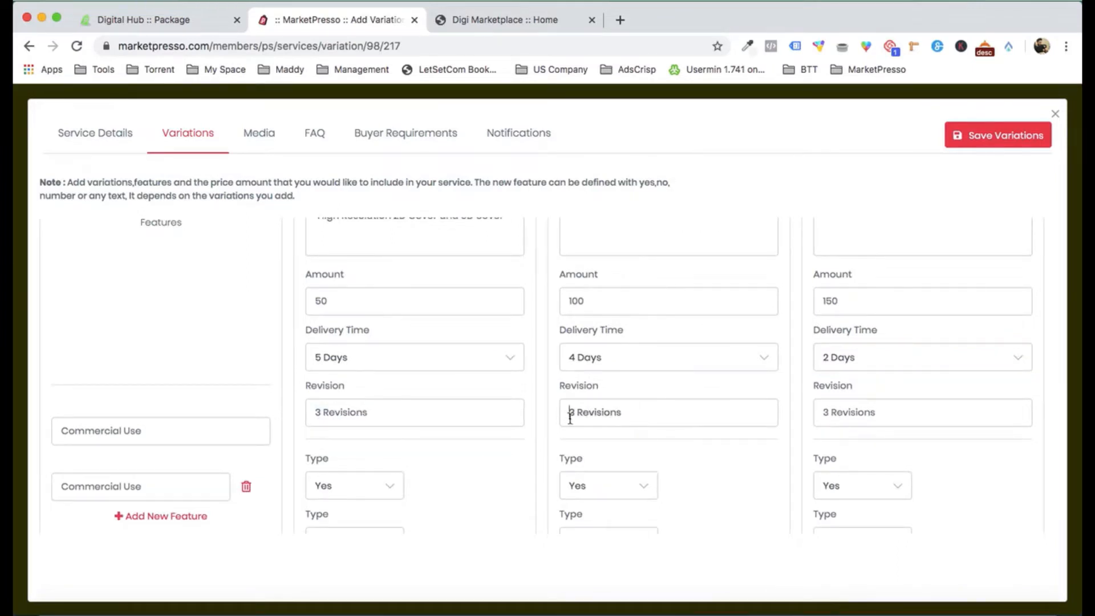
key(Delete)
key(Delete)
text(5)
click(822, 412)
key(Delete)
key(Delete)
text(5)
Step: Copy Back & Spine from the Word document into a new third feature of the variations
scroll(667, 444, down, 2)
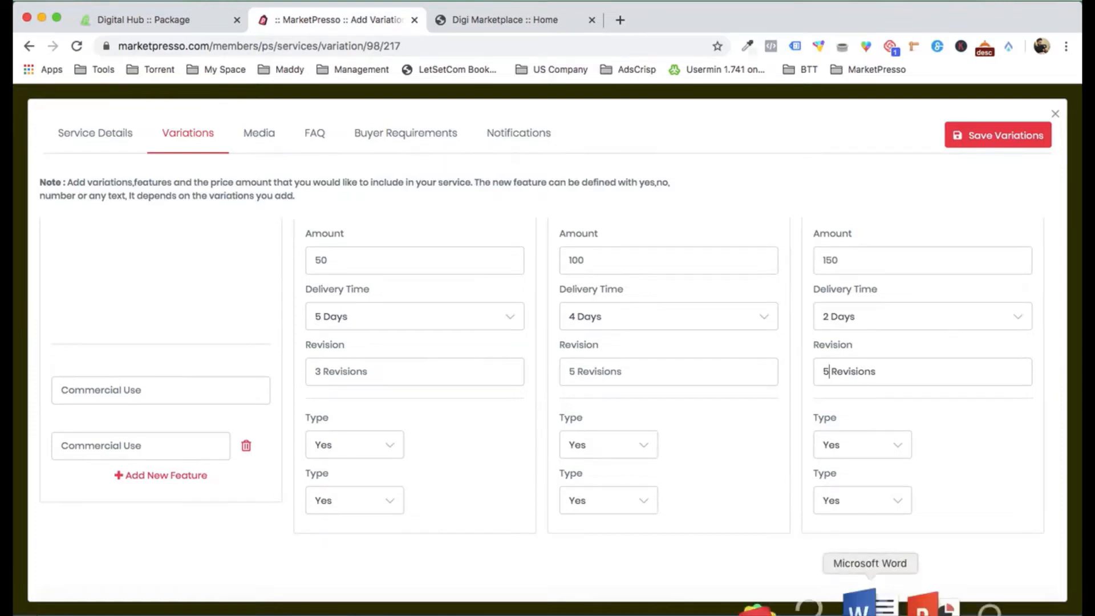
click(868, 609)
scroll(836, 392, down, 4)
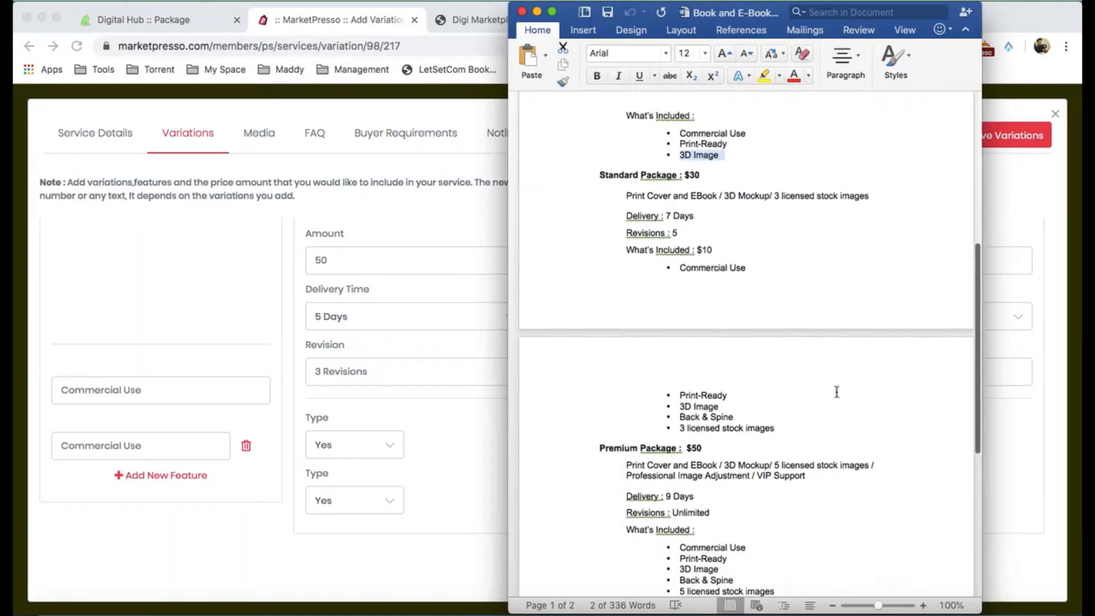
drag(678, 415, 736, 416)
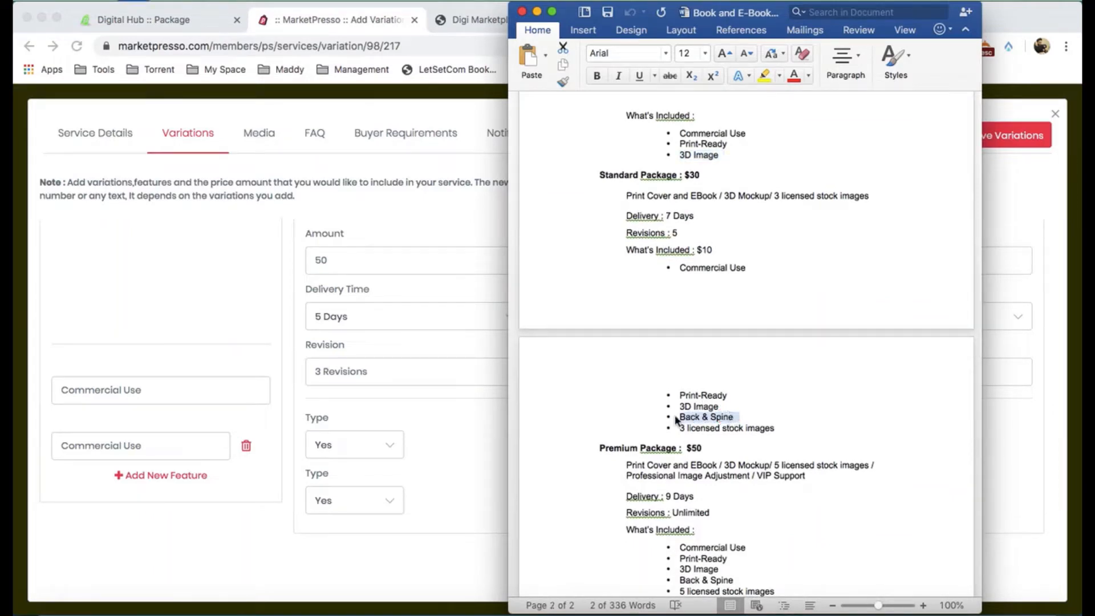
click(163, 477)
click(153, 477)
click(143, 491)
text(• Back & Spine)
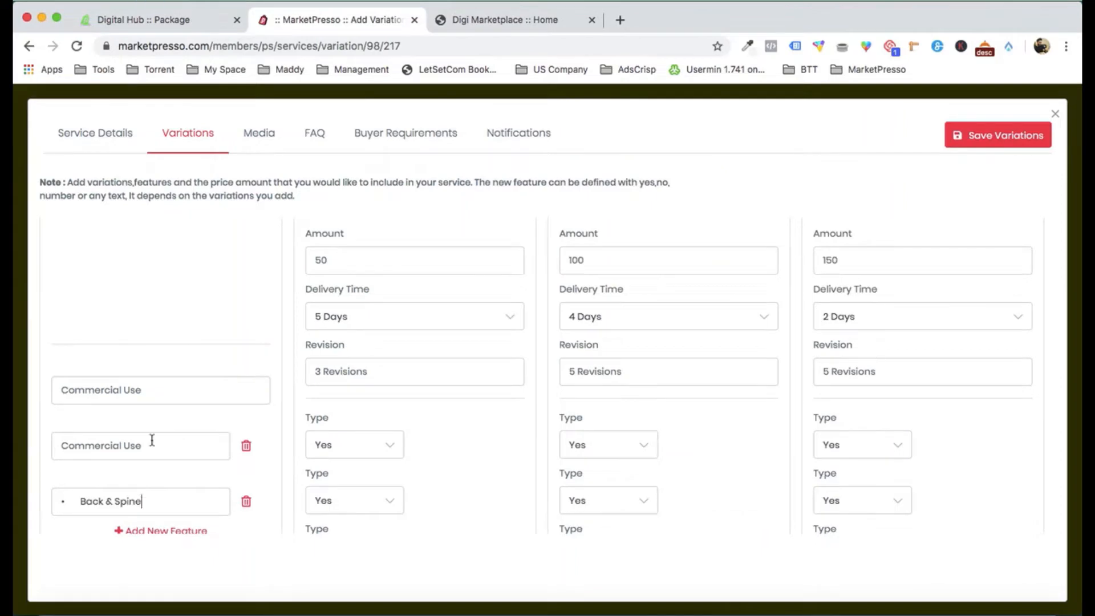
Step: Remove the bullet before Back & Spine and set that feature's type to No for the Basic variation
scroll(152, 442, down, 2)
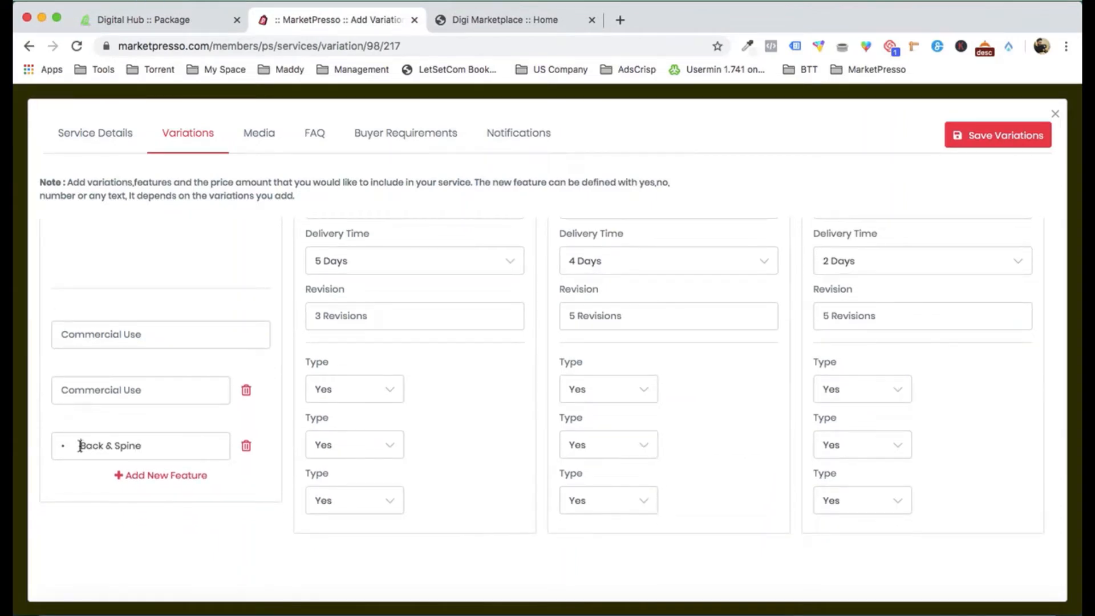
drag(79, 445, 60, 445)
key(BackSpace)
click(367, 495)
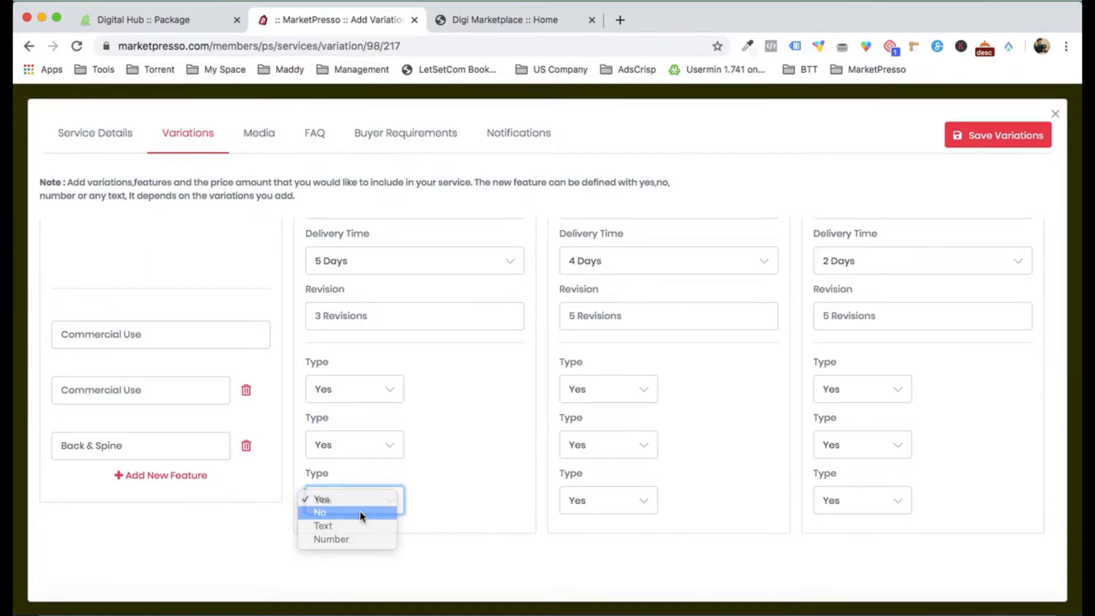
click(360, 513)
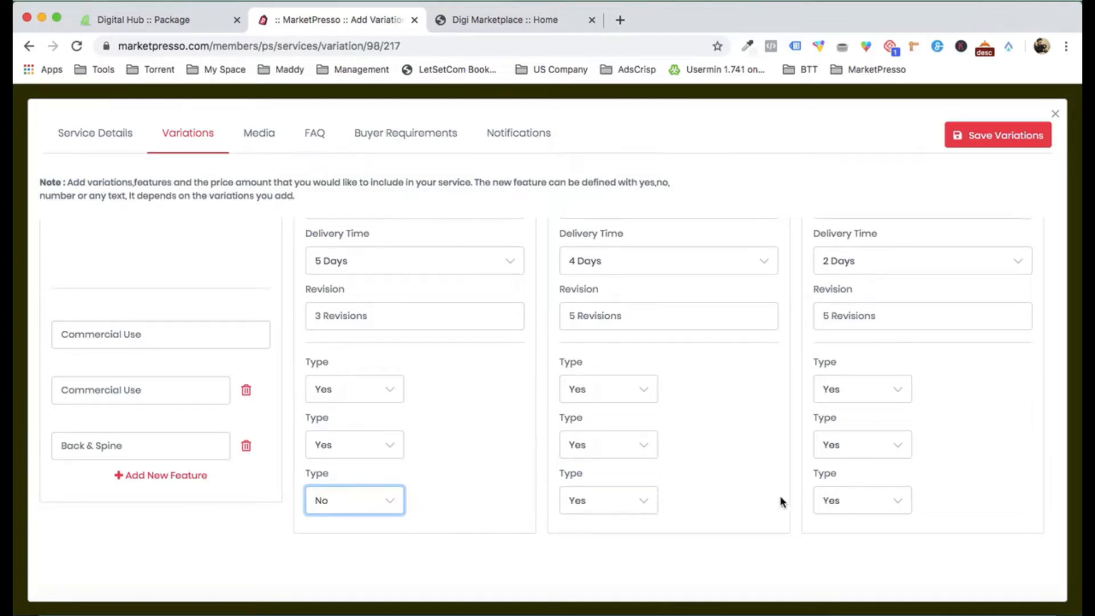
Step: Add a fourth feature, copy "3 licensed stock images" into it from the Word document and remove its bullet
click(191, 482)
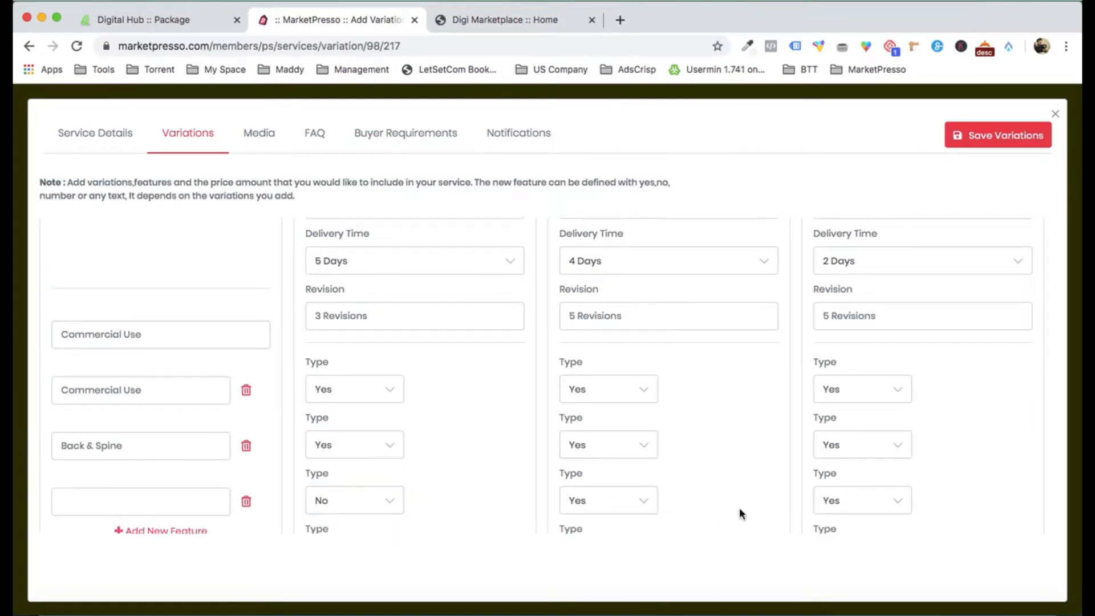
click(897, 591)
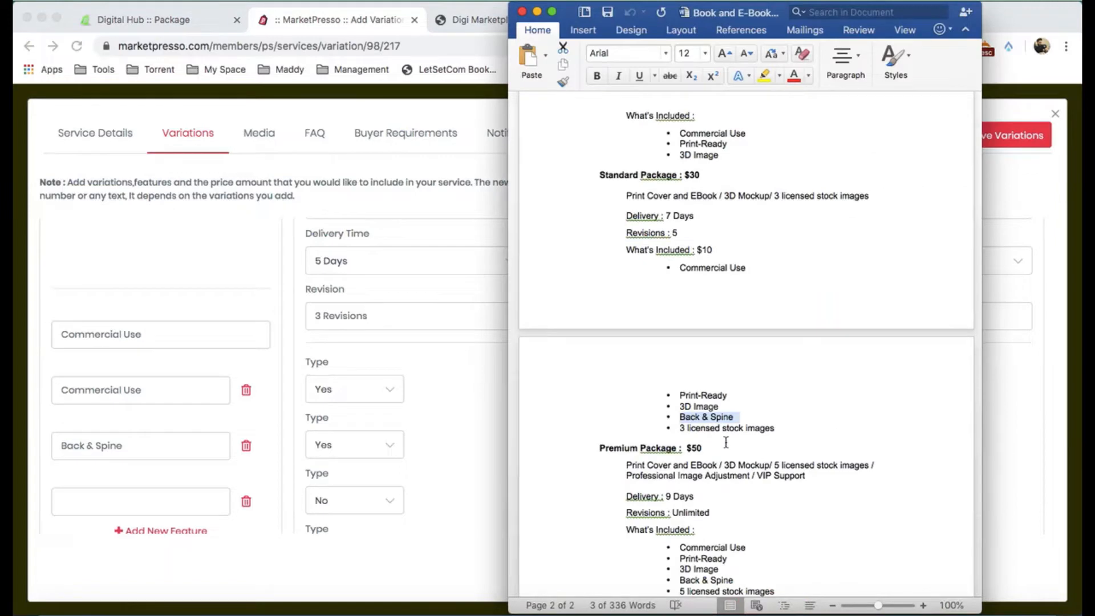
drag(680, 428, 779, 428)
click(320, 402)
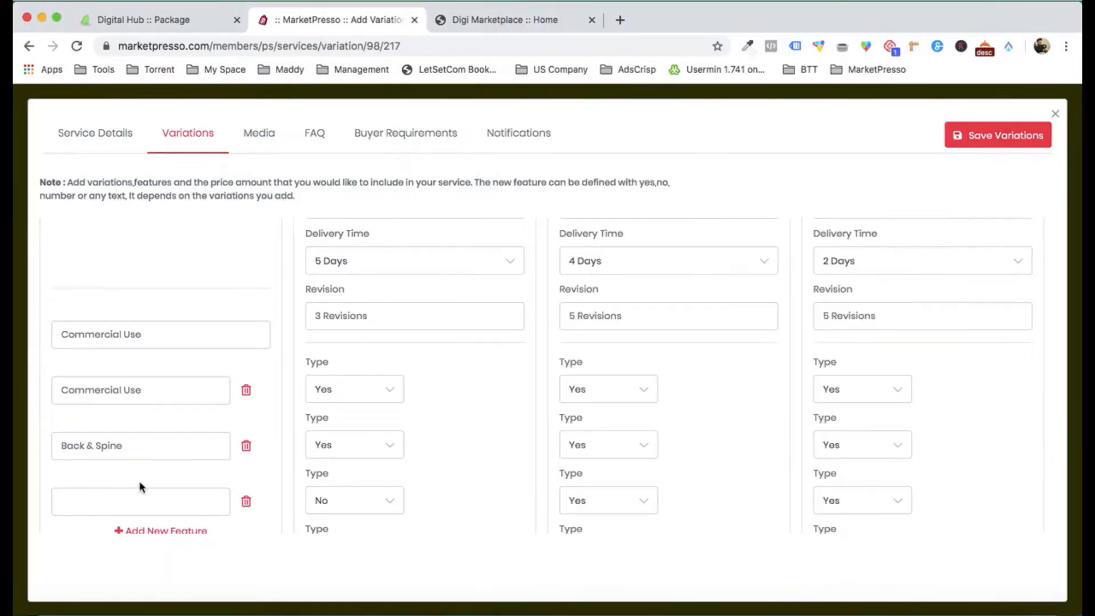
key(super+v)
drag(80, 501, 59, 502)
key(BackSpace)
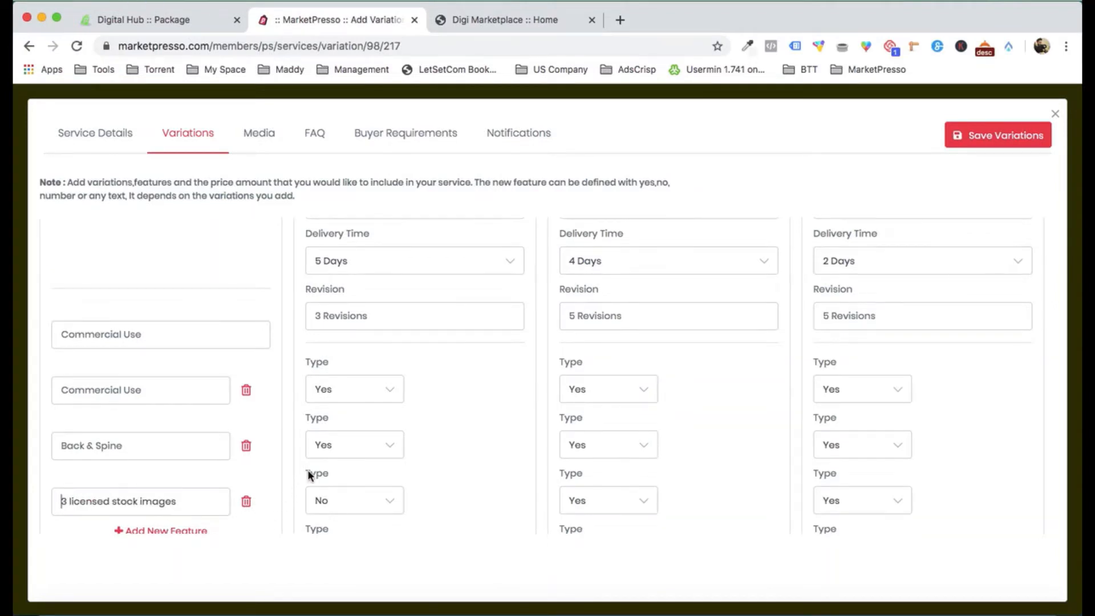
Step: Set the type of the 3 licensed stock images feature to No for the Basic and Standard variations
scroll(308, 476, down, 2)
click(364, 502)
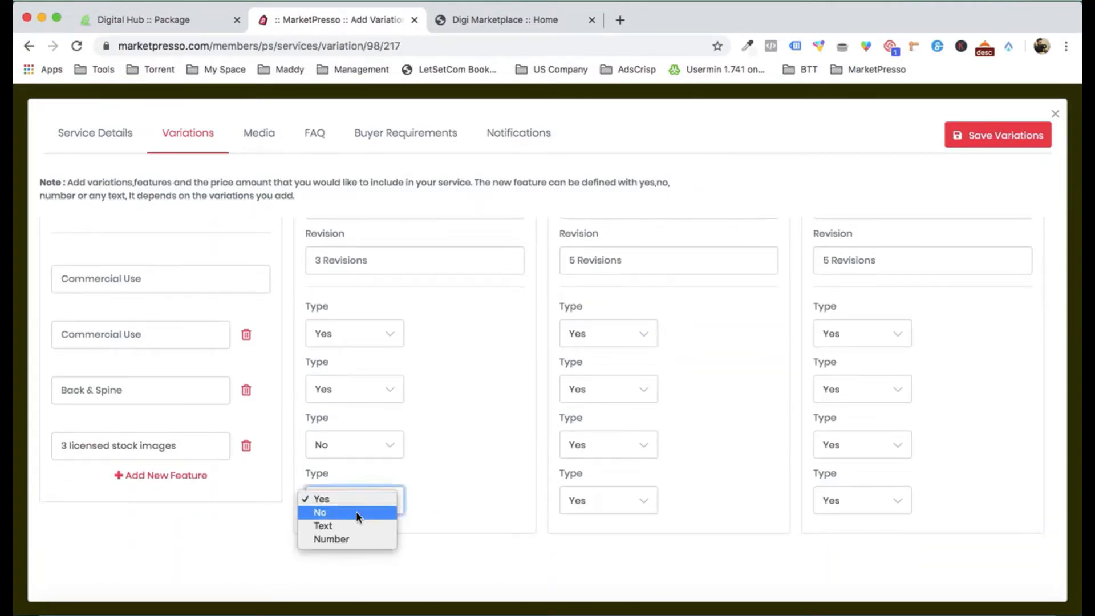
click(356, 511)
click(608, 502)
click(609, 512)
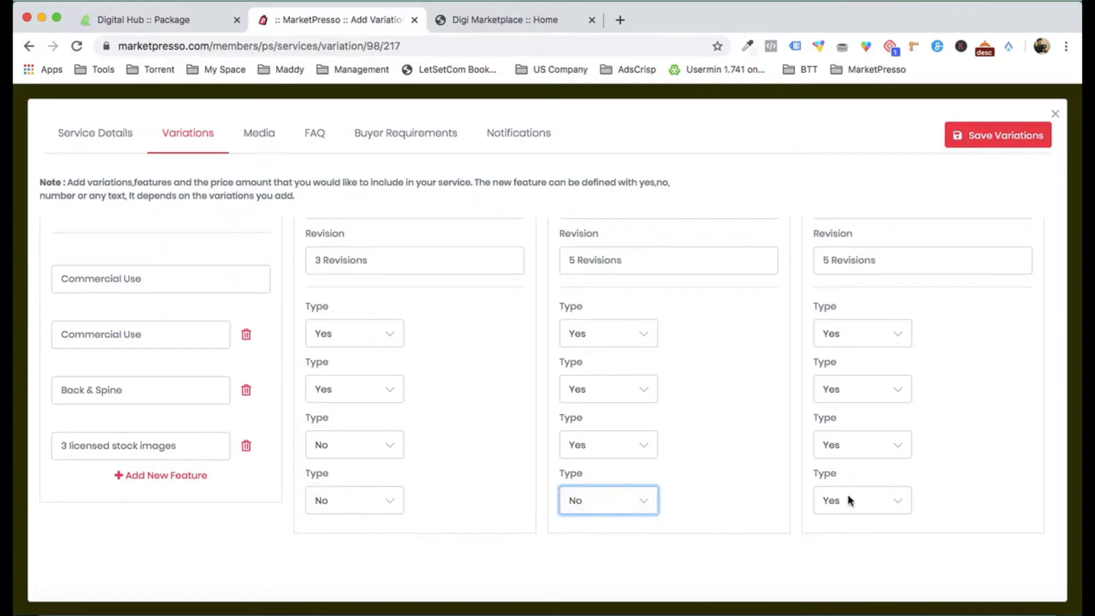
Step: Copy the Premium Package description from the Word document into the Premium short description and remove its leading space
scroll(850, 462, up, 6)
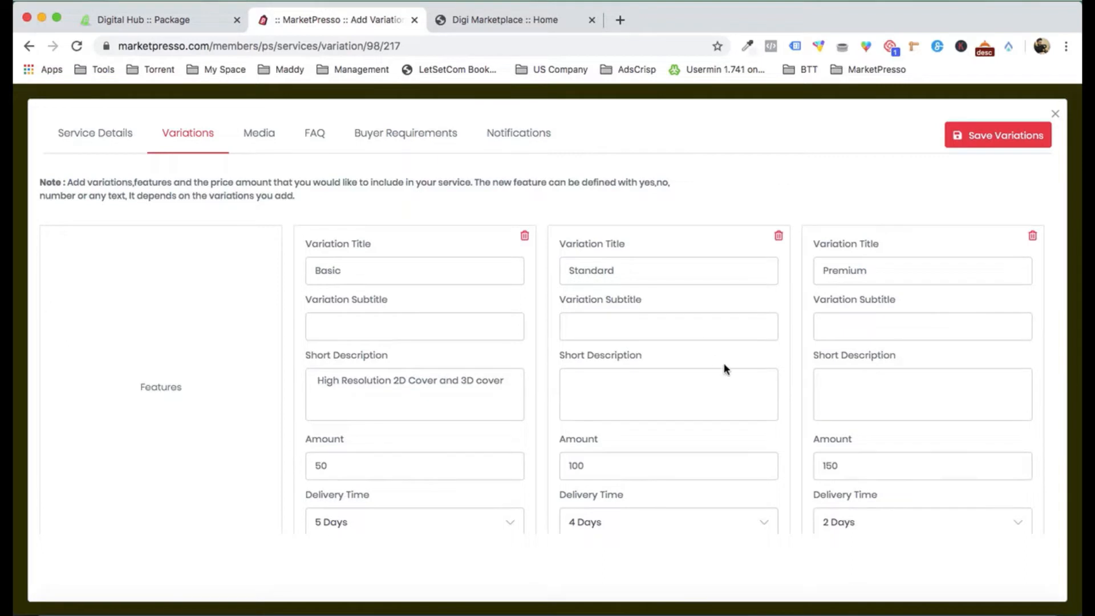
scroll(736, 377, down, 2)
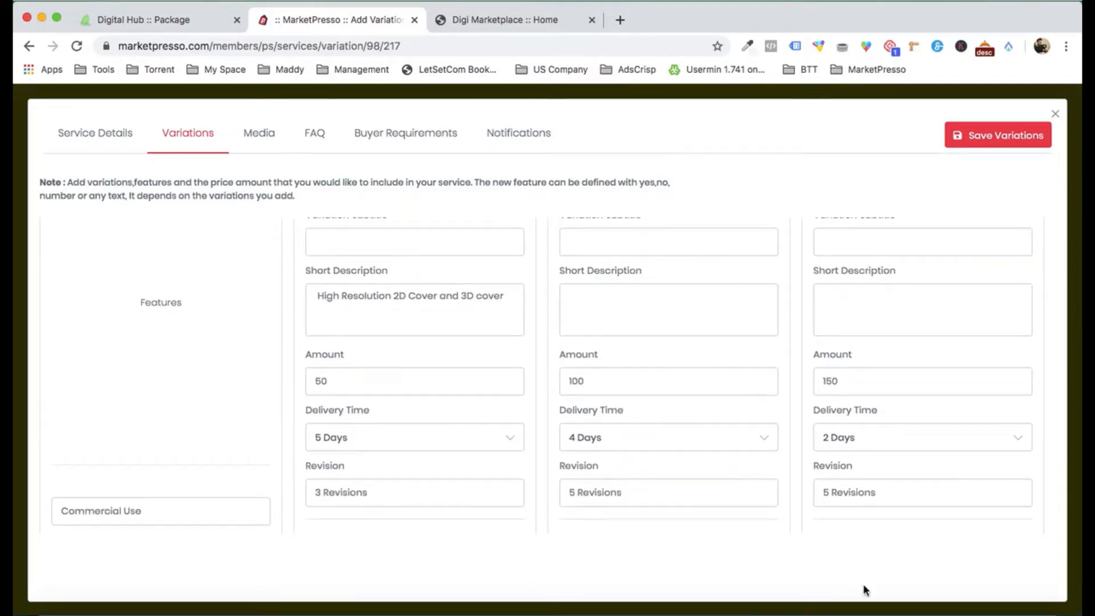
click(886, 593)
scroll(797, 375, down, 3)
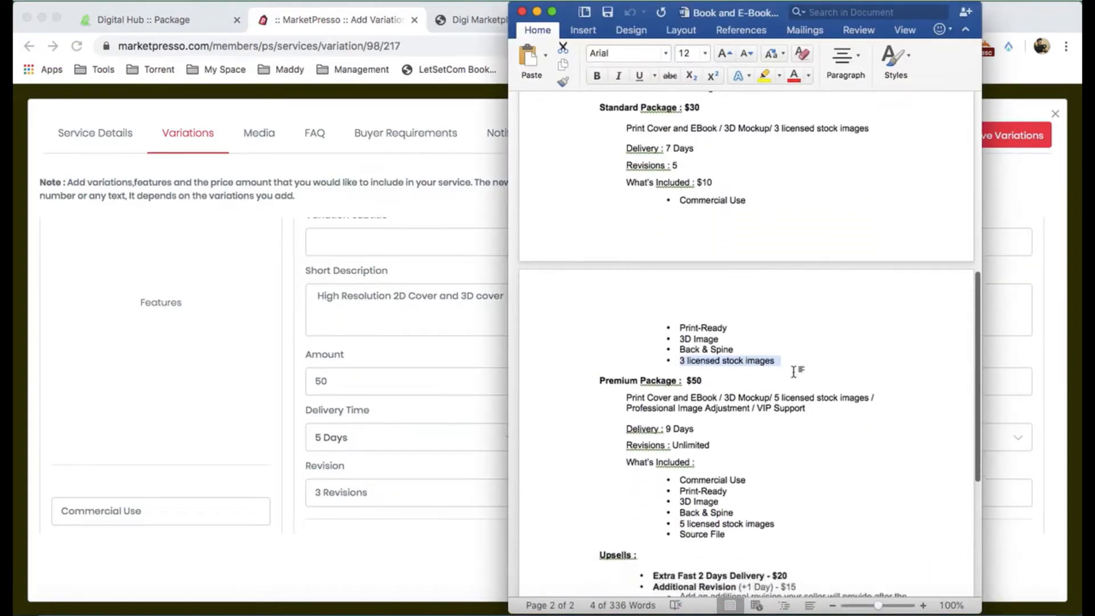
drag(628, 389, 803, 402)
key(super+c)
key(super+Tab)
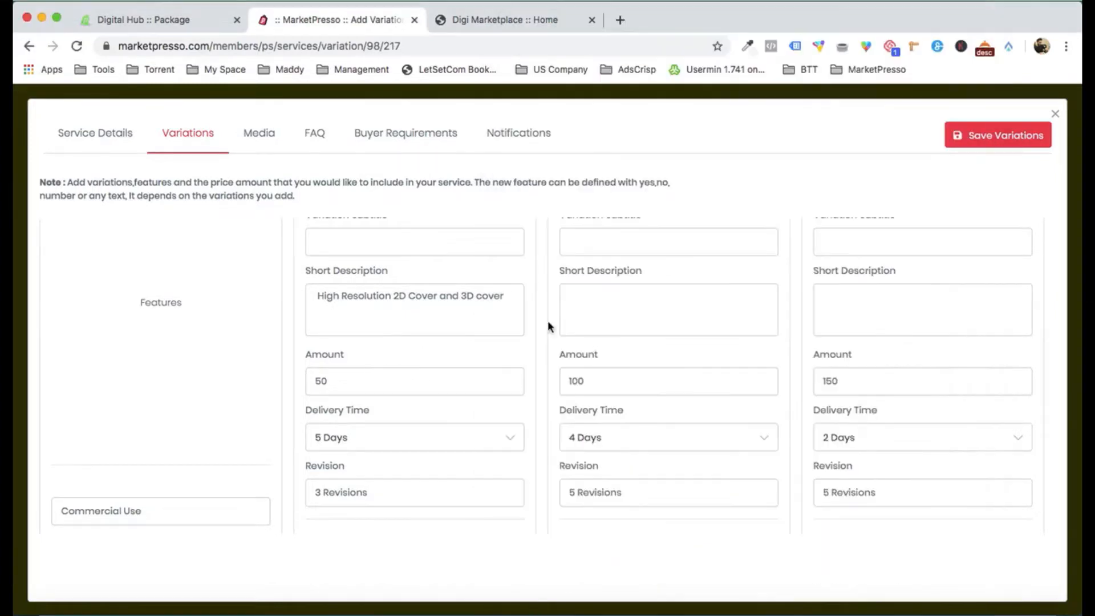
click(841, 301)
key(super+v)
key(BackSpace)
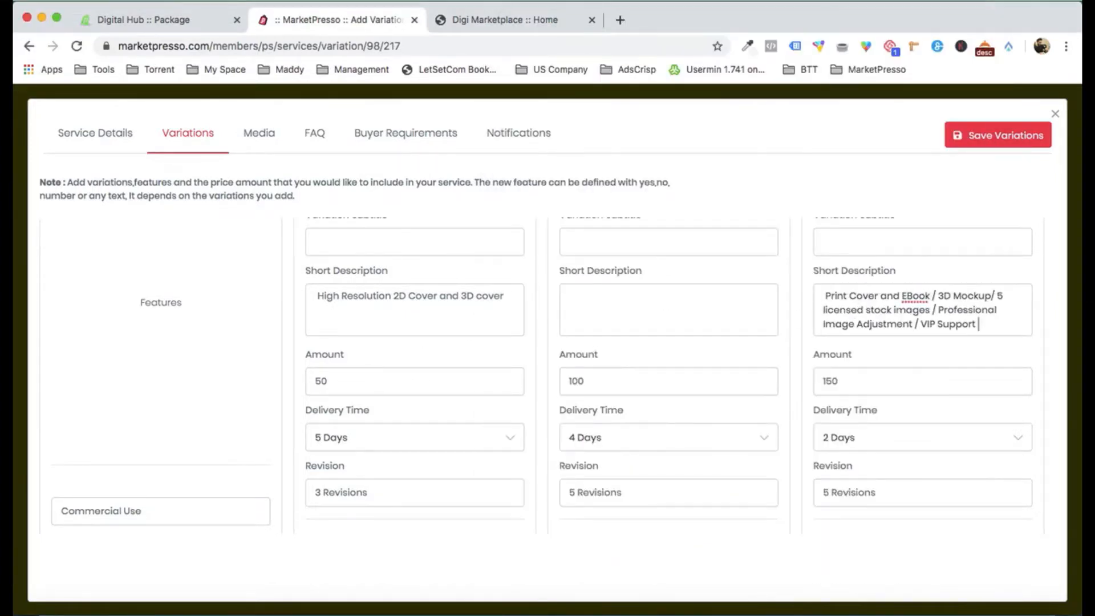
click(824, 295)
key(BackSpace)
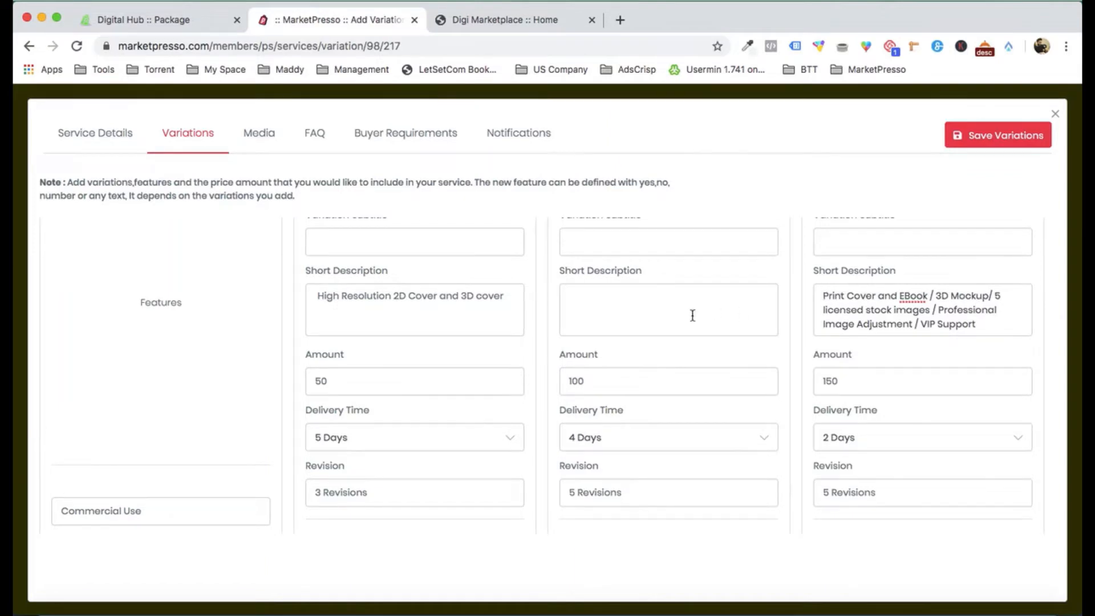
Step: Copy the Standard Package description from the Word document into the Standard variation's short description
click(863, 590)
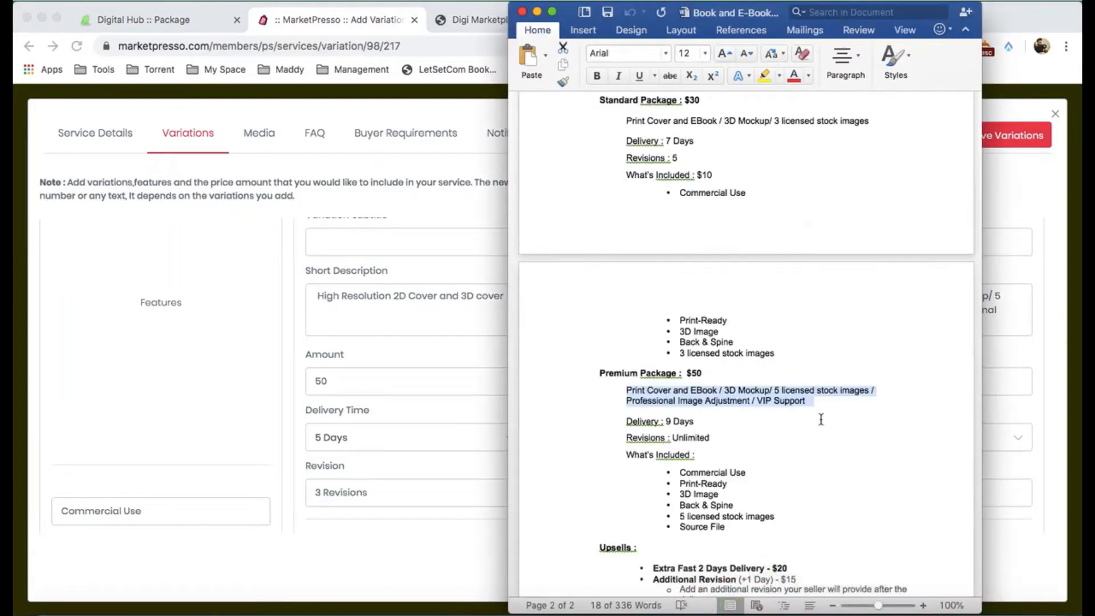
scroll(821, 419, up, 2)
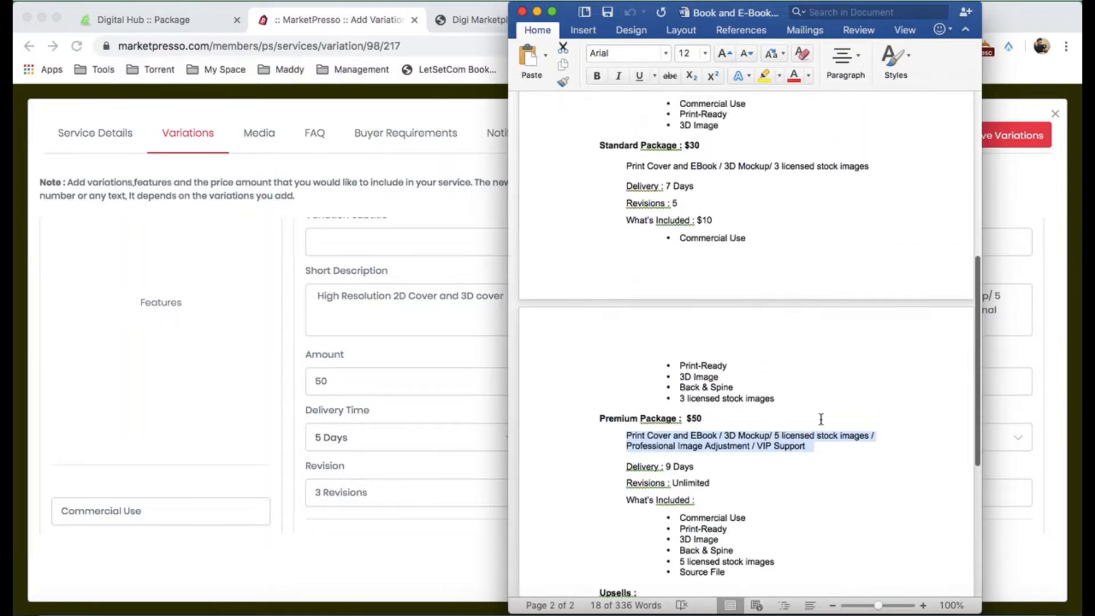
drag(627, 174, 865, 176)
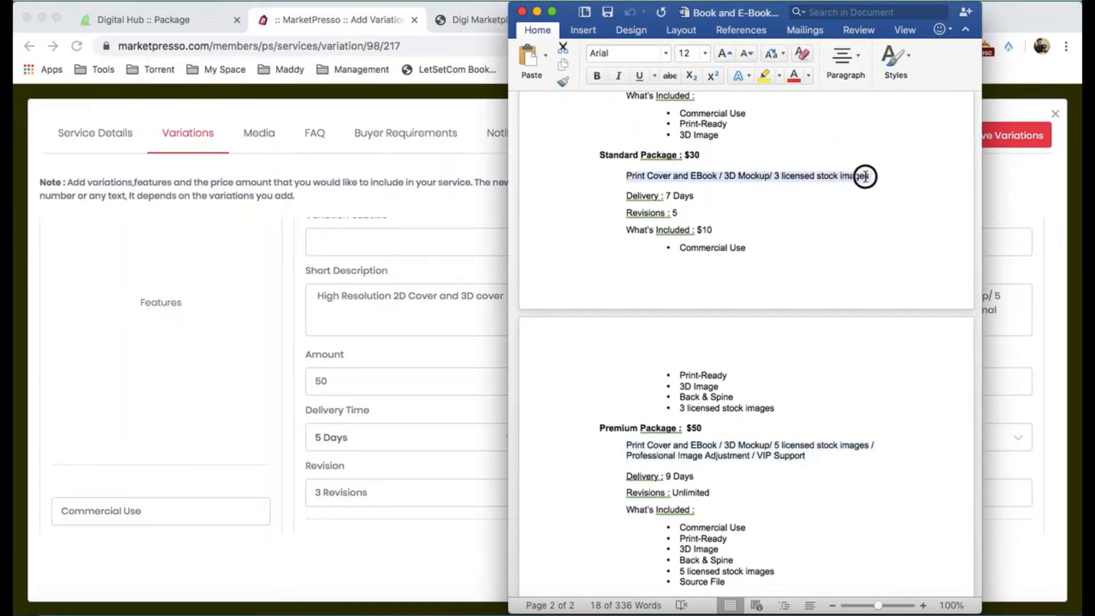
click(459, 330)
click(636, 289)
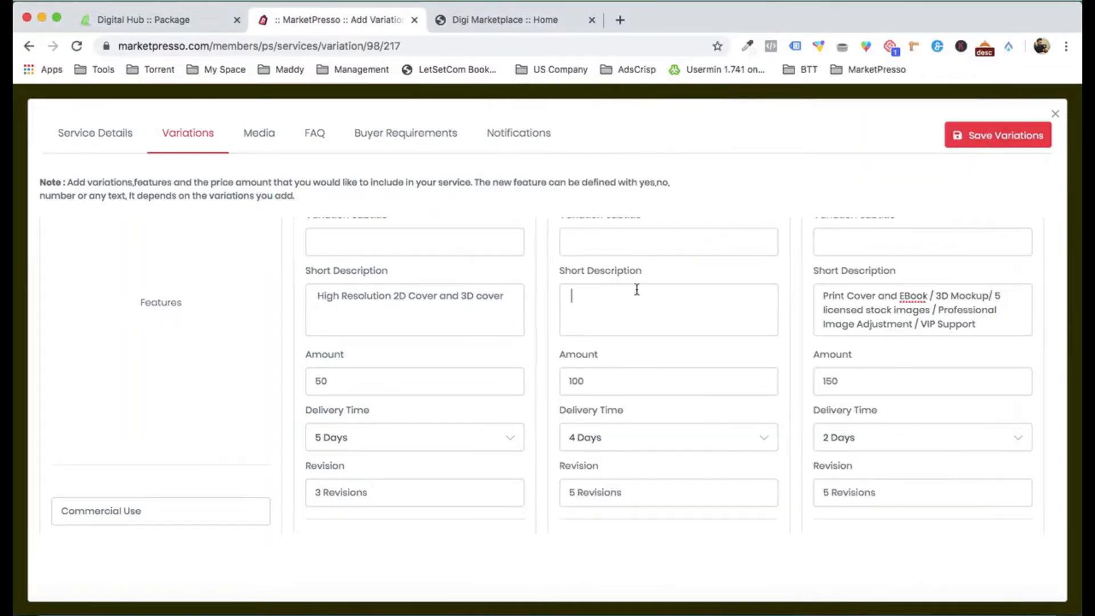
key(super+v)
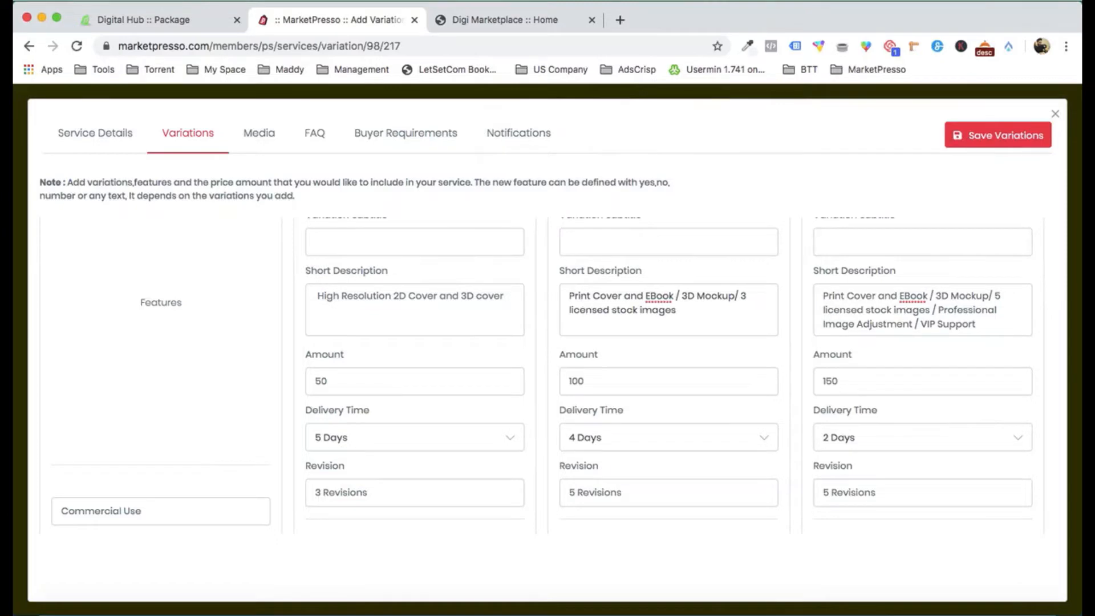
Step: Review the three variations and their feature types, and save the variations
scroll(688, 305, up, 3)
scroll(689, 303, down, 5)
scroll(688, 304, down, 2)
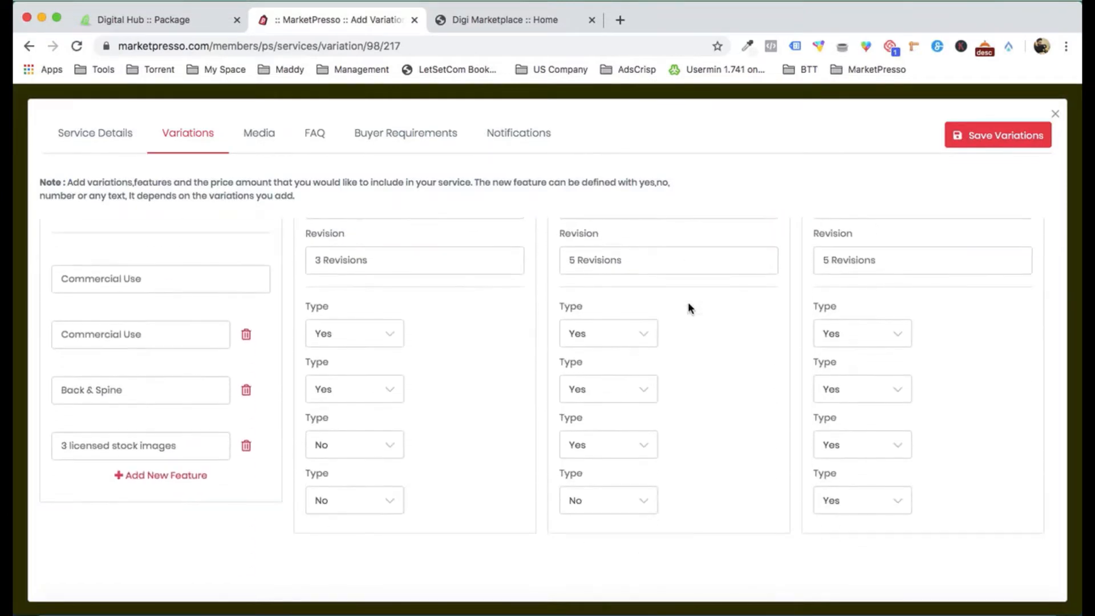
scroll(688, 307, up, 4)
click(974, 136)
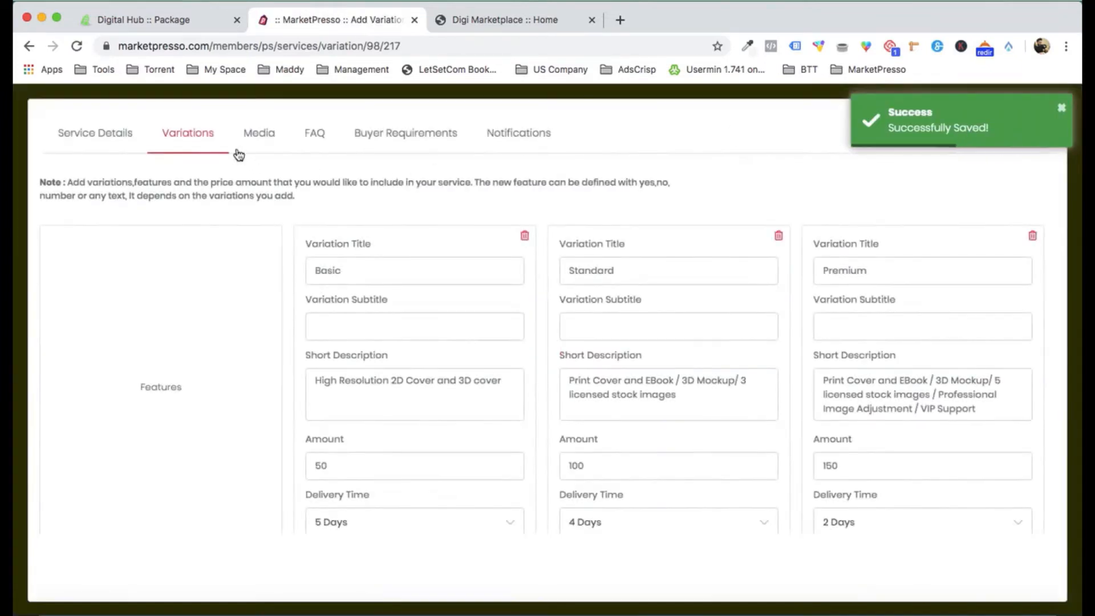
Step: Add the Orange Moon book cover image from the image library to the service's media
click(238, 147)
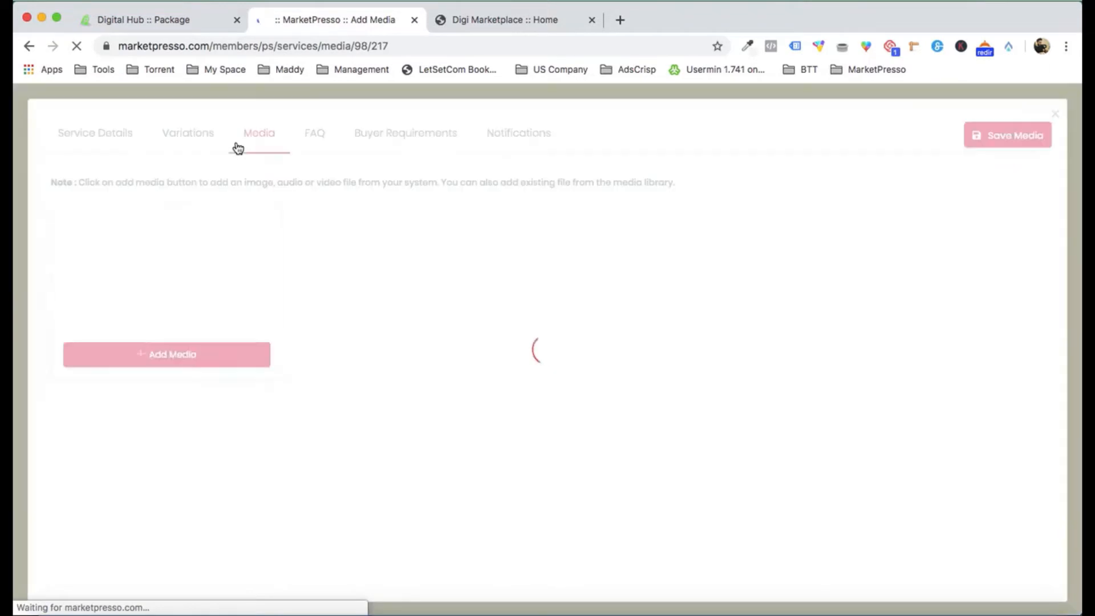
click(190, 356)
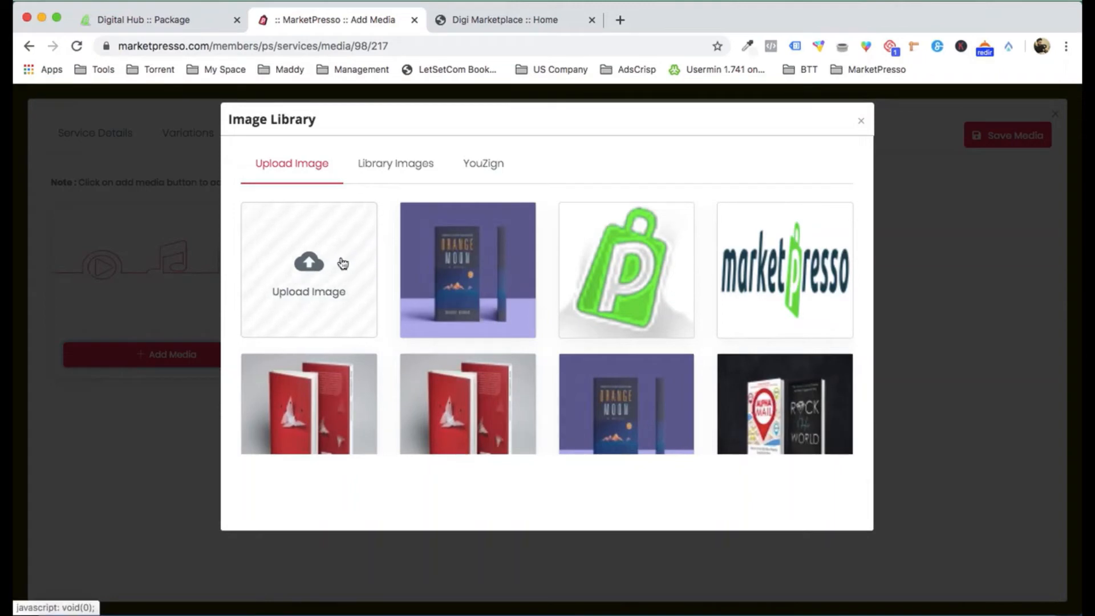
click(440, 269)
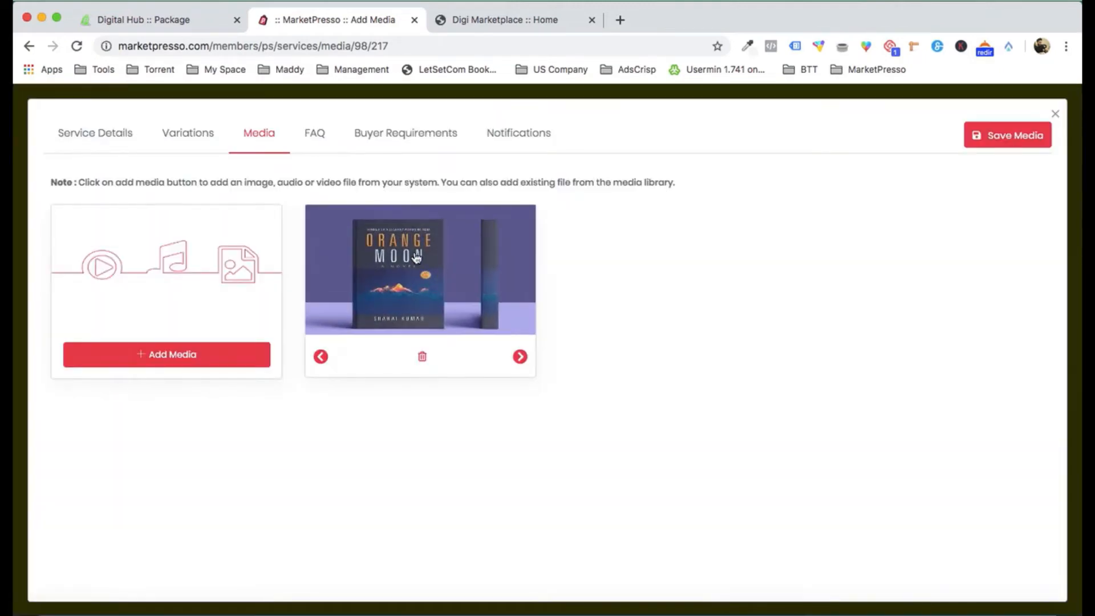
Step: Upload BOOK 1.jpg, BOOK 3.jpg and BOOK 5.jpg to the image library
click(181, 351)
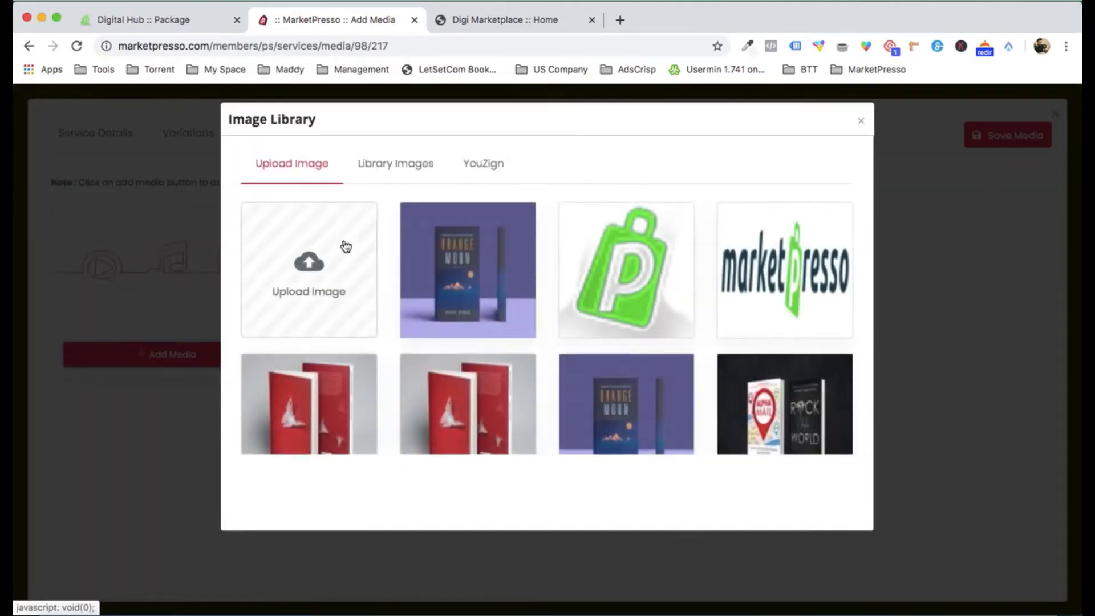
click(345, 245)
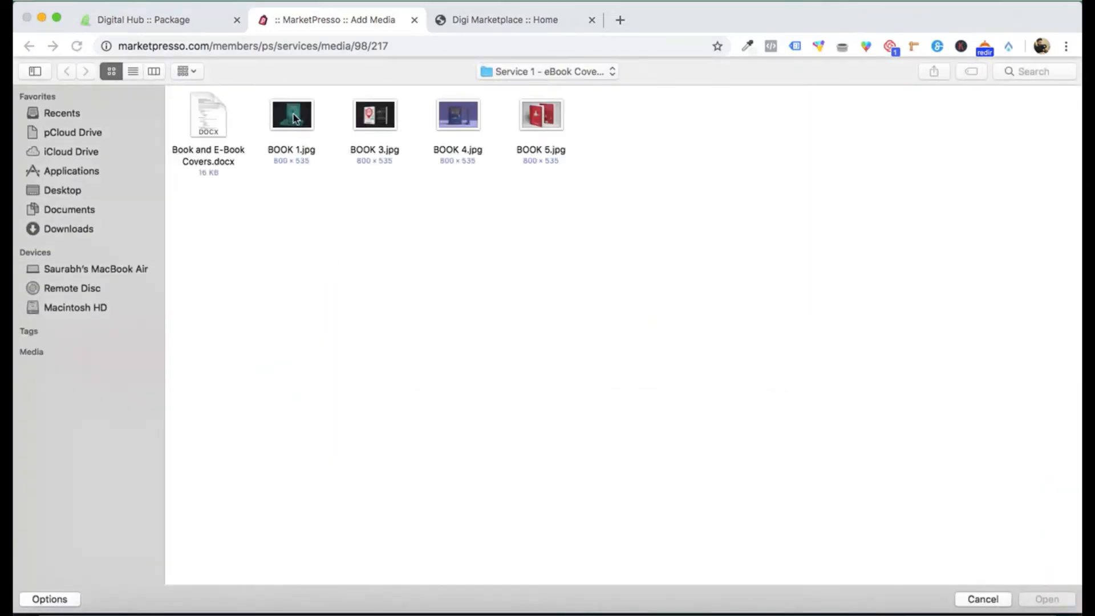
double_click(293, 119)
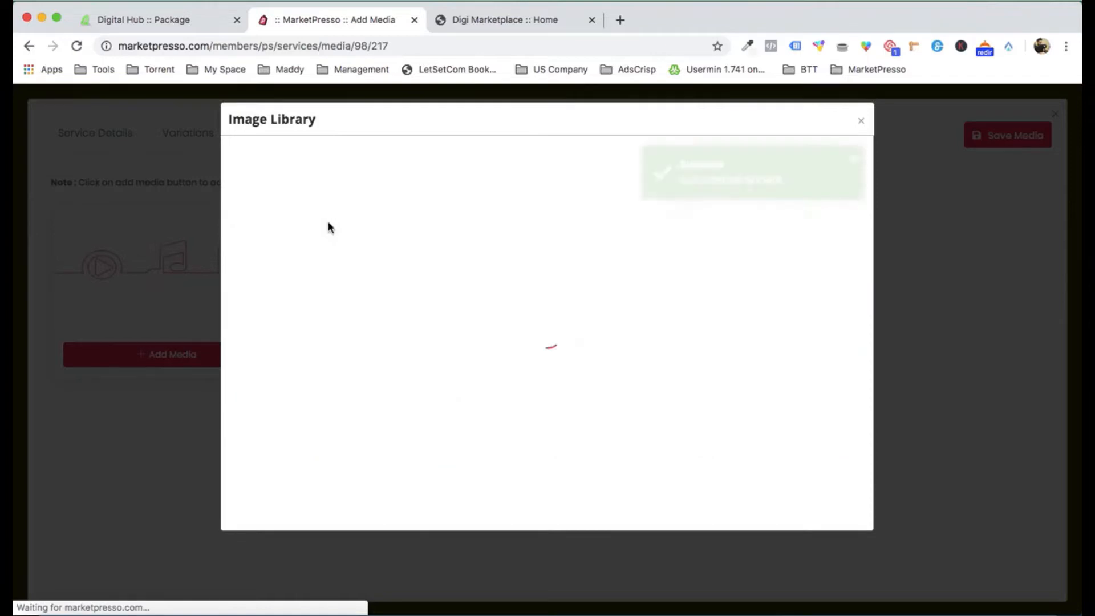
click(310, 267)
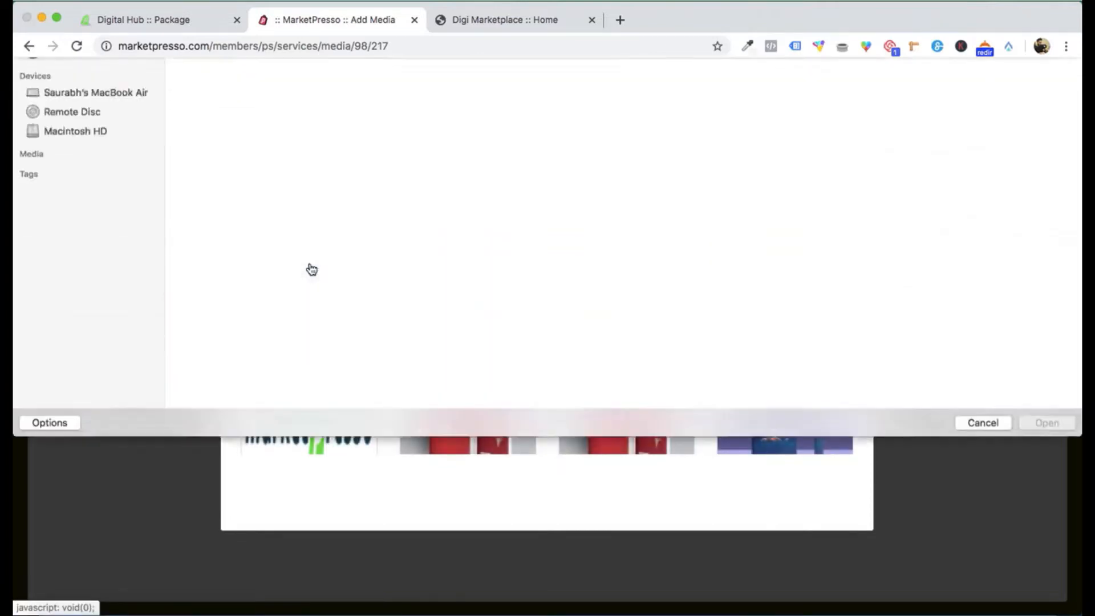
double_click(372, 117)
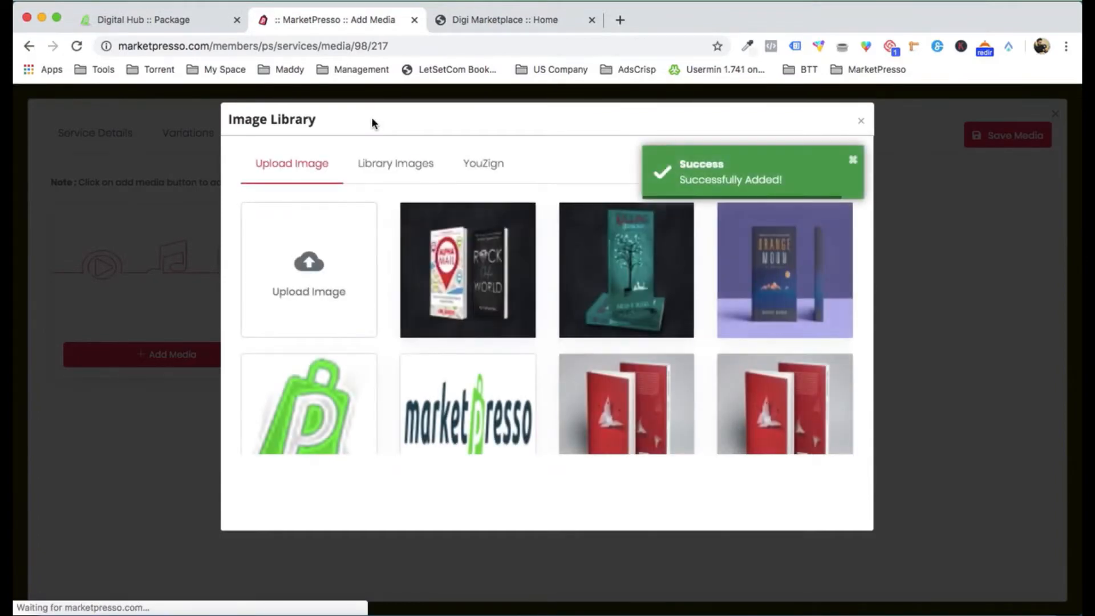
click(348, 237)
double_click(555, 126)
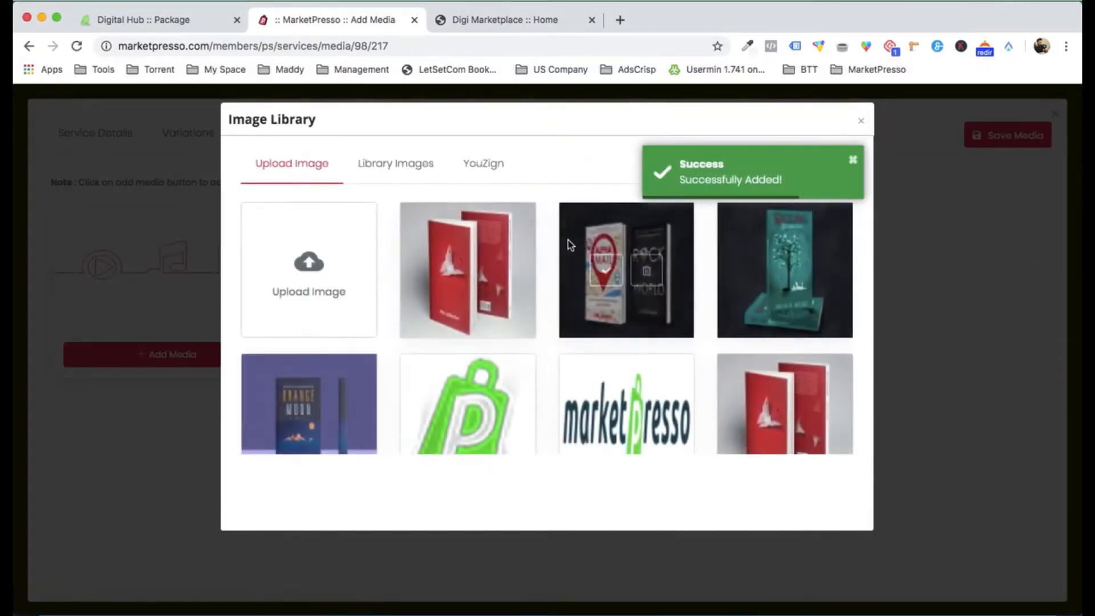
Step: Add the red book, Alpha Mail and Killing Hemingway cover images to the service's media, and save the media
click(447, 270)
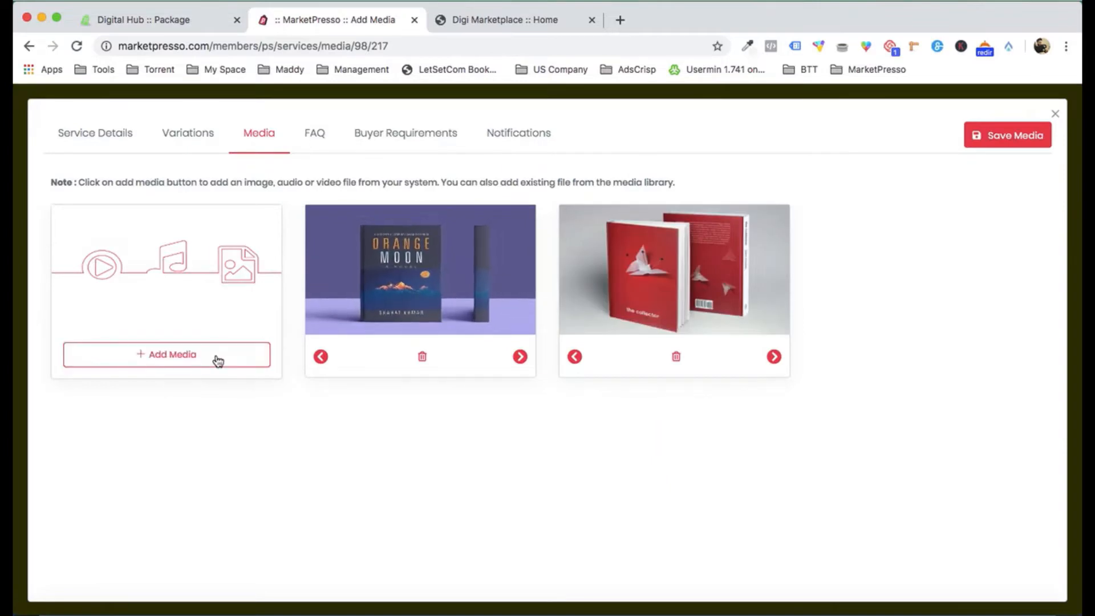
click(217, 360)
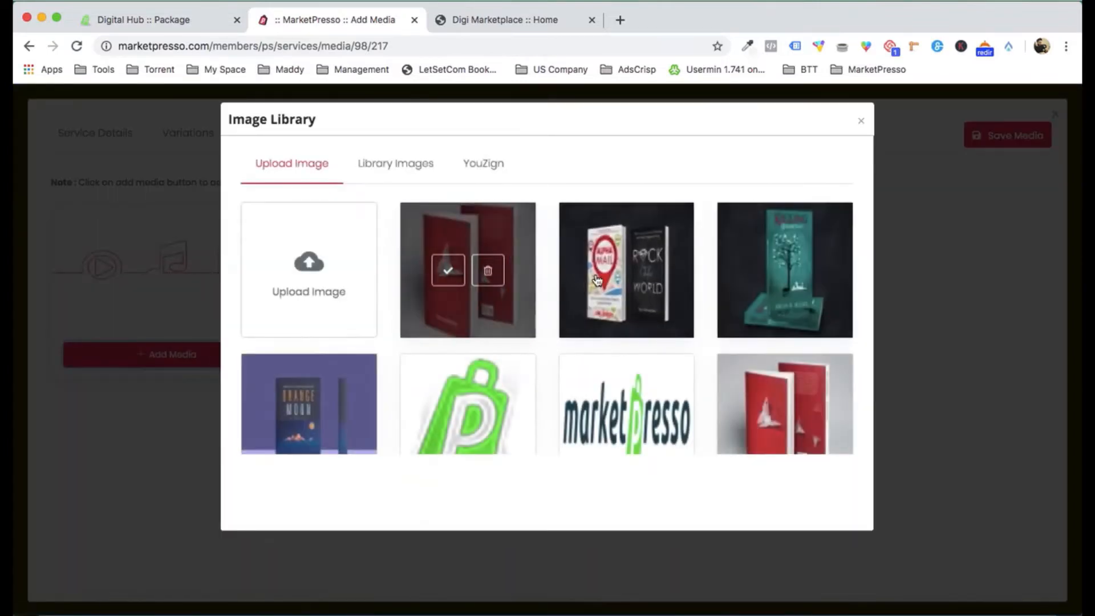
click(606, 271)
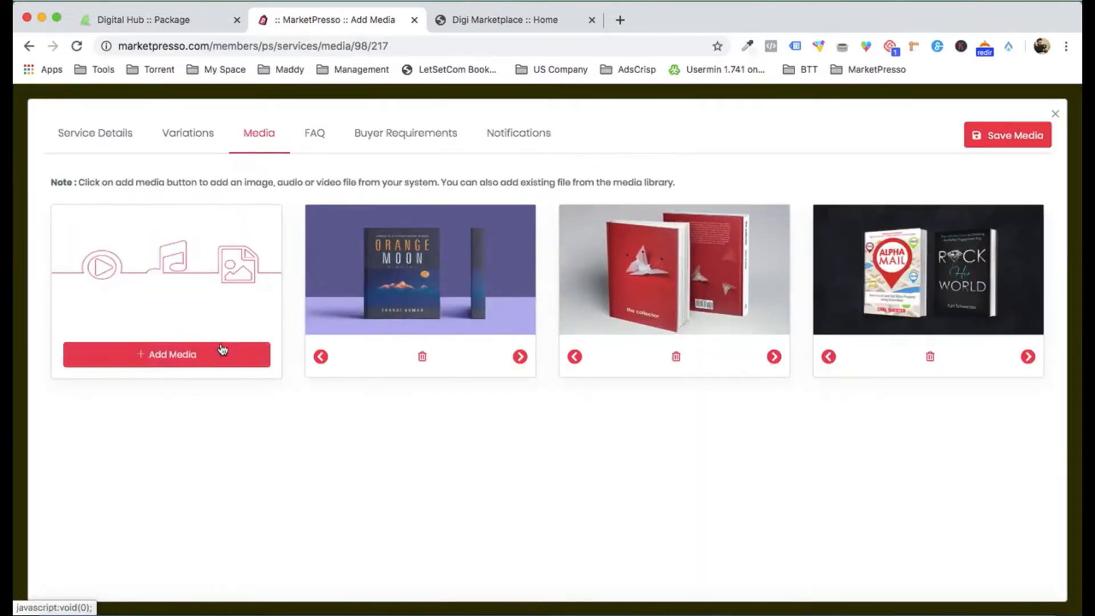
click(222, 349)
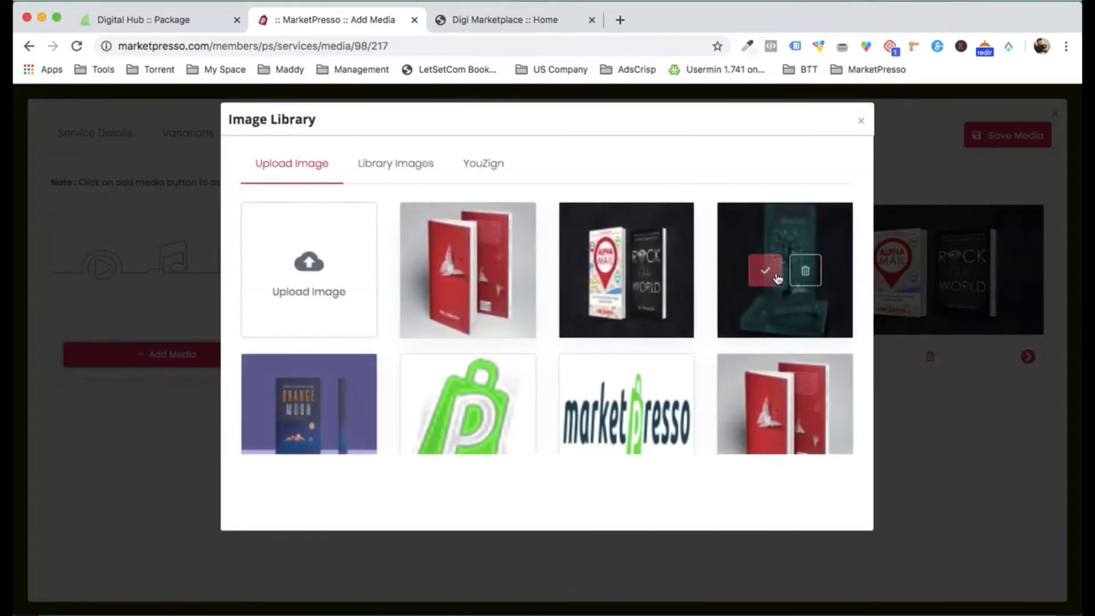
click(776, 275)
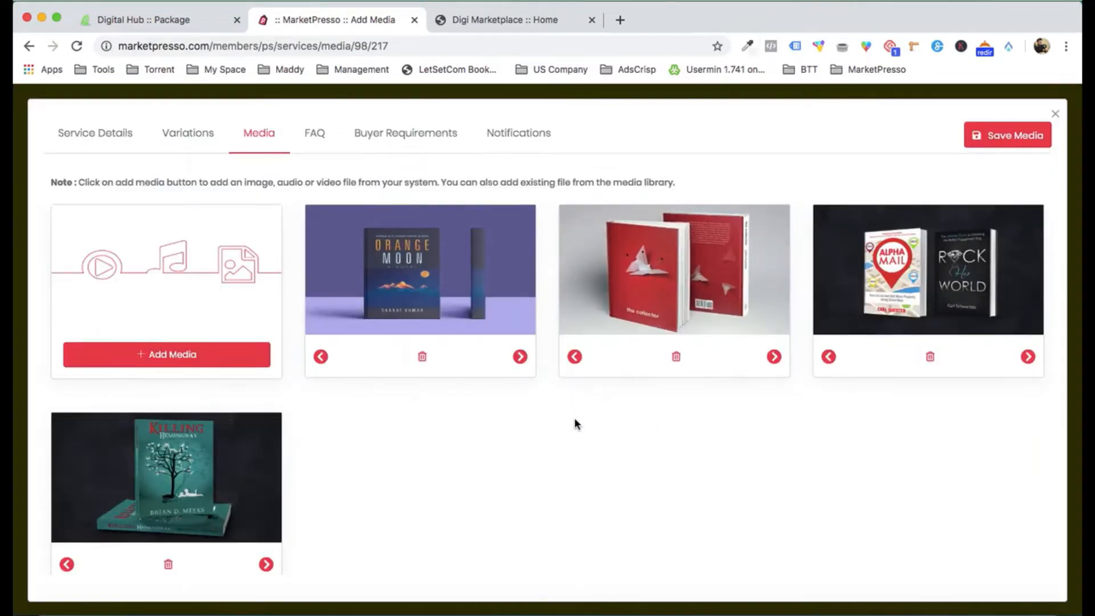
click(995, 142)
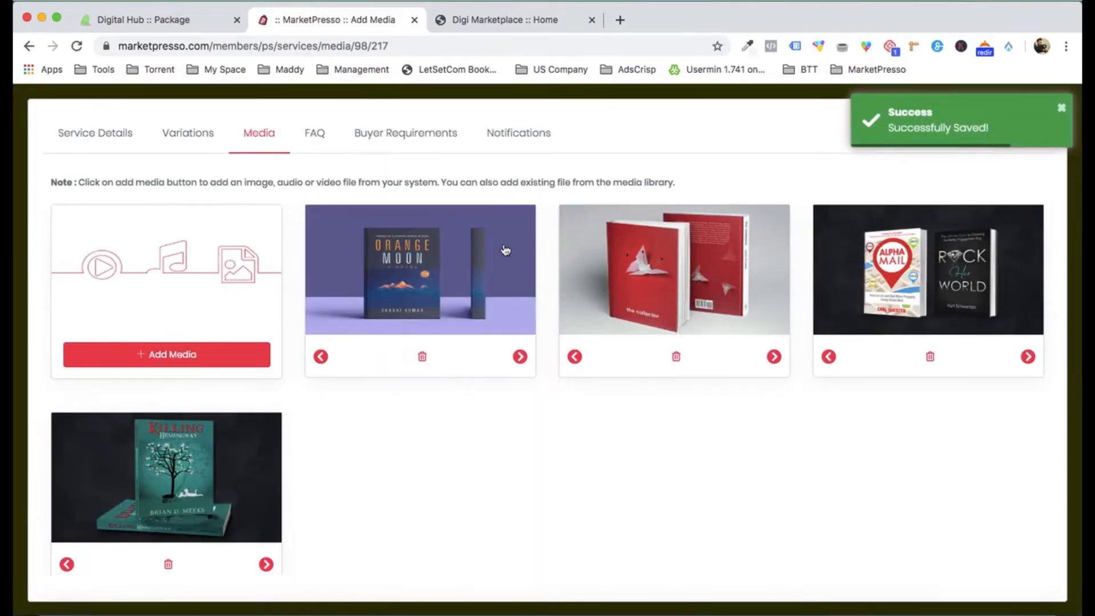
Step: Open the service's FAQ section and check the Word document for FAQ content
click(314, 134)
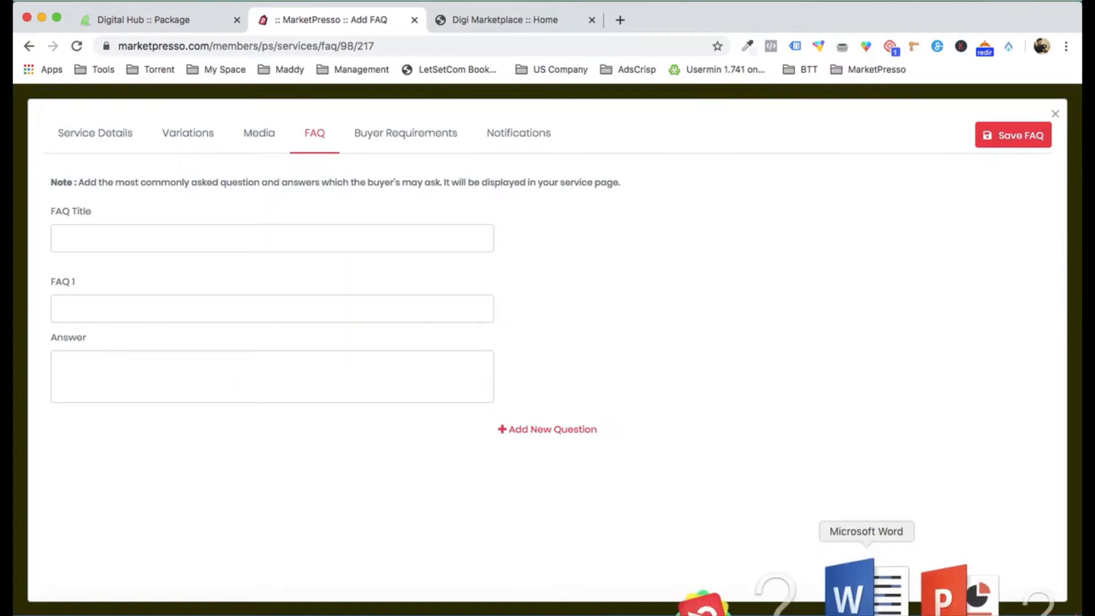
click(860, 592)
scroll(797, 377, down, 10)
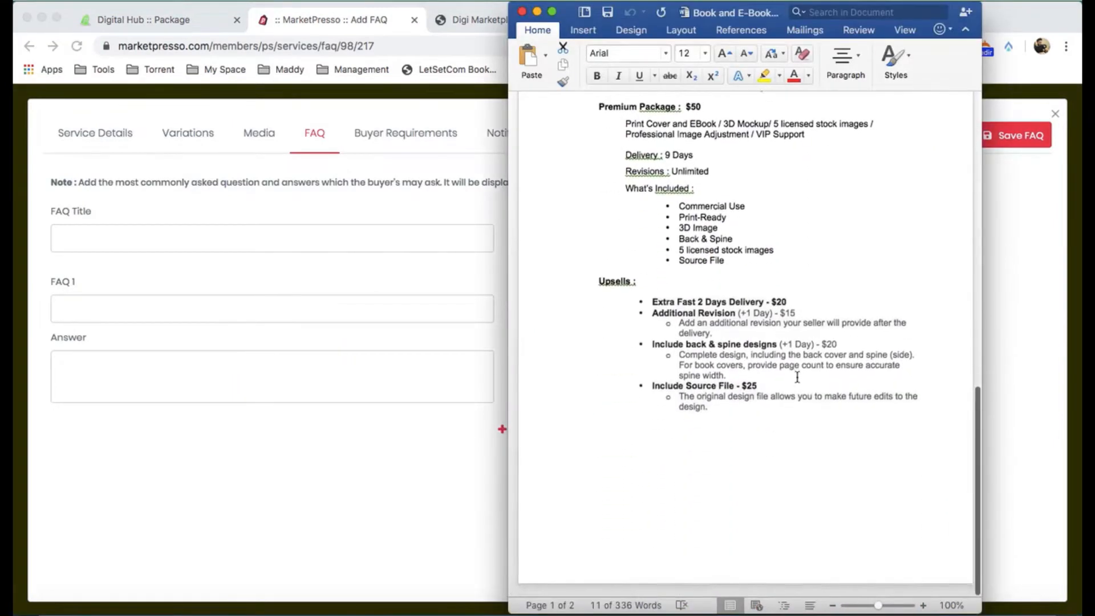
scroll(797, 377, up, 10)
scroll(797, 377, up, 5)
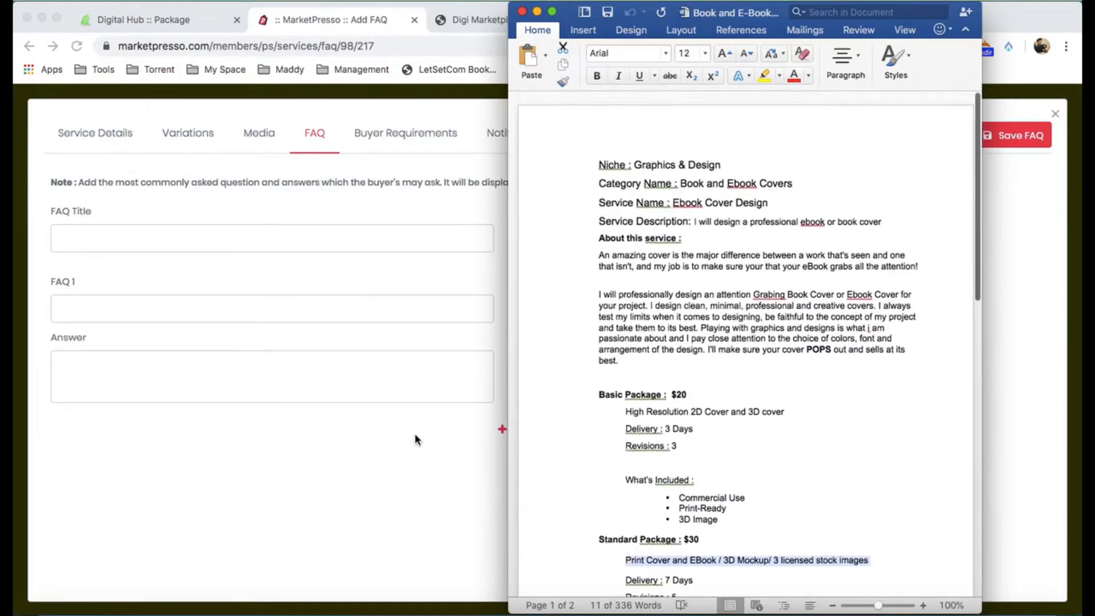
click(385, 530)
Step: Title the FAQ "FAQ", add the question "How much would be the delivery time?" with answer "3 days", save it and close the service editor
click(145, 238)
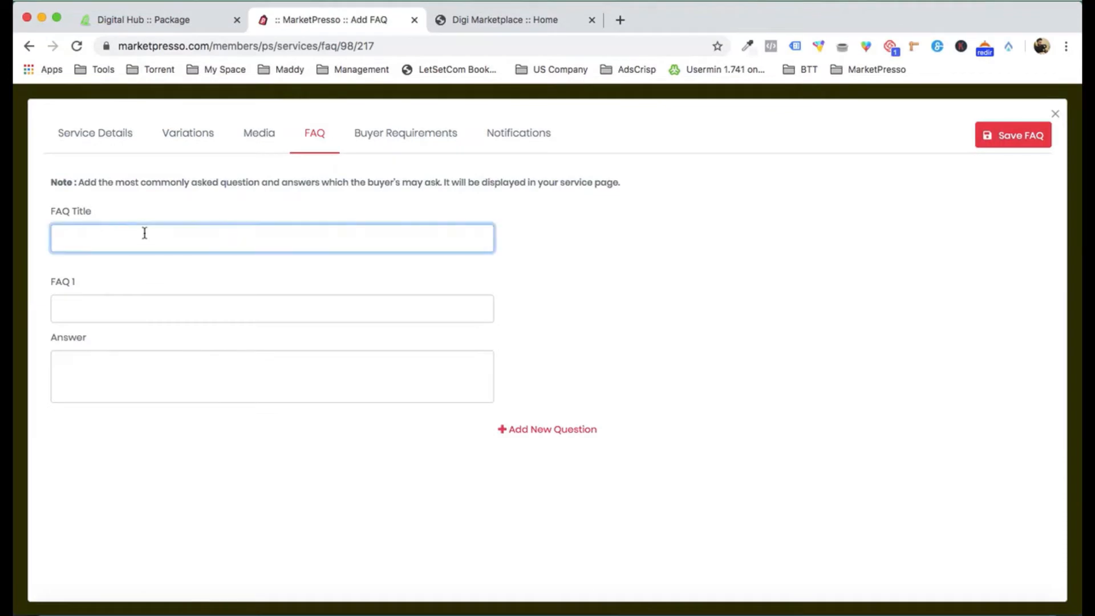
click(105, 309)
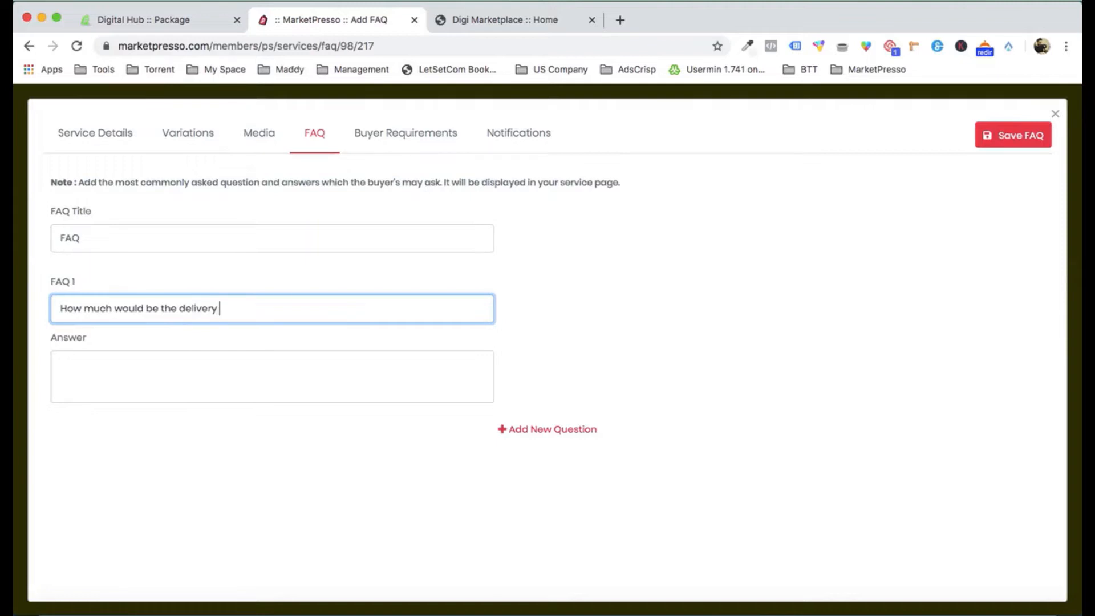
click(108, 393)
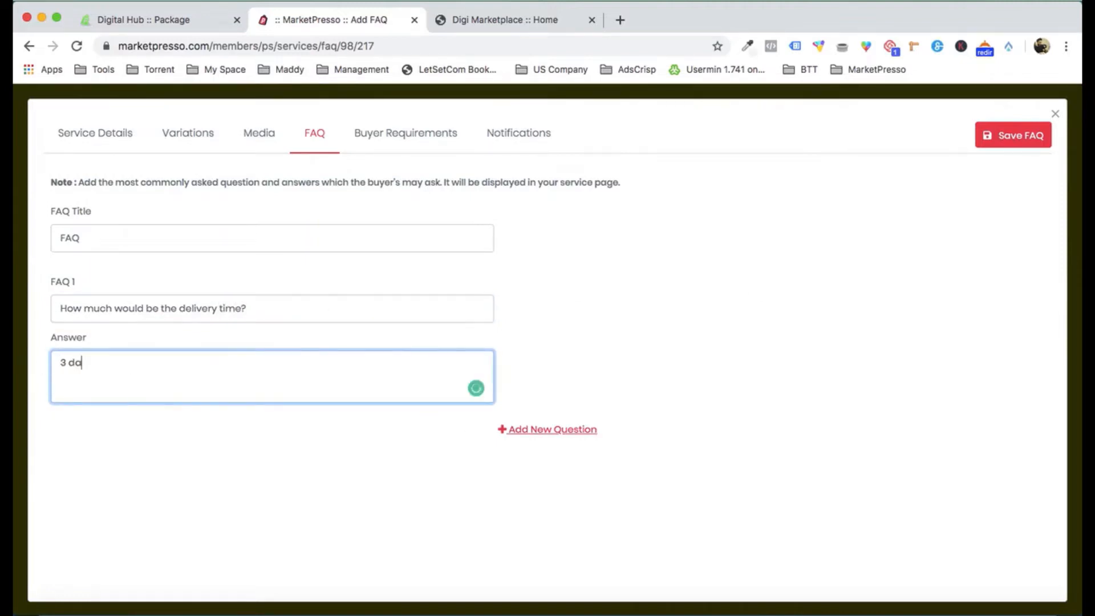
click(1012, 135)
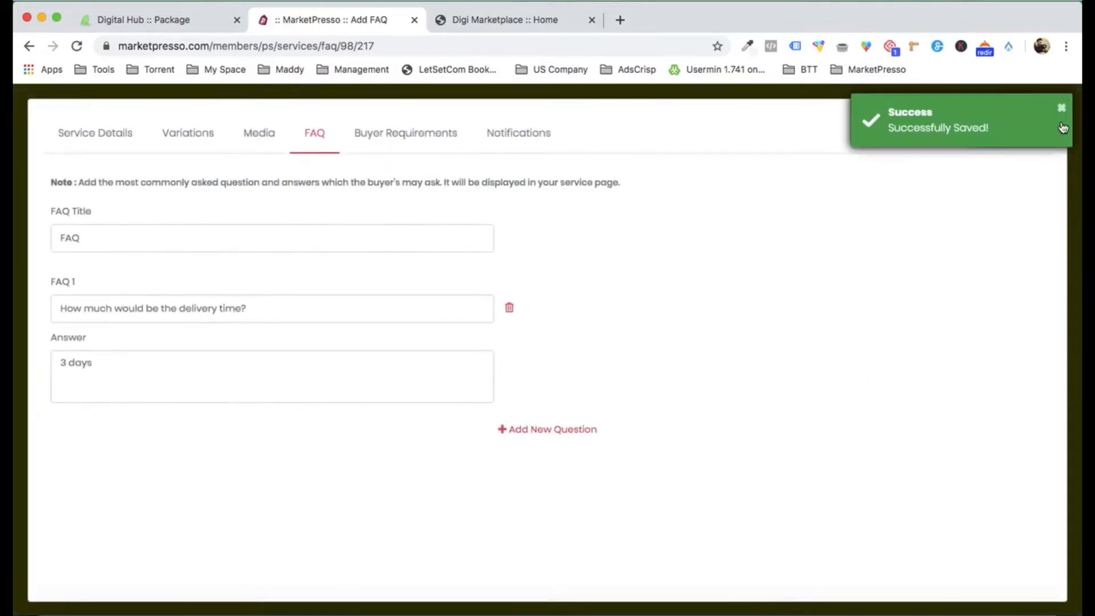
click(1062, 110)
click(1059, 114)
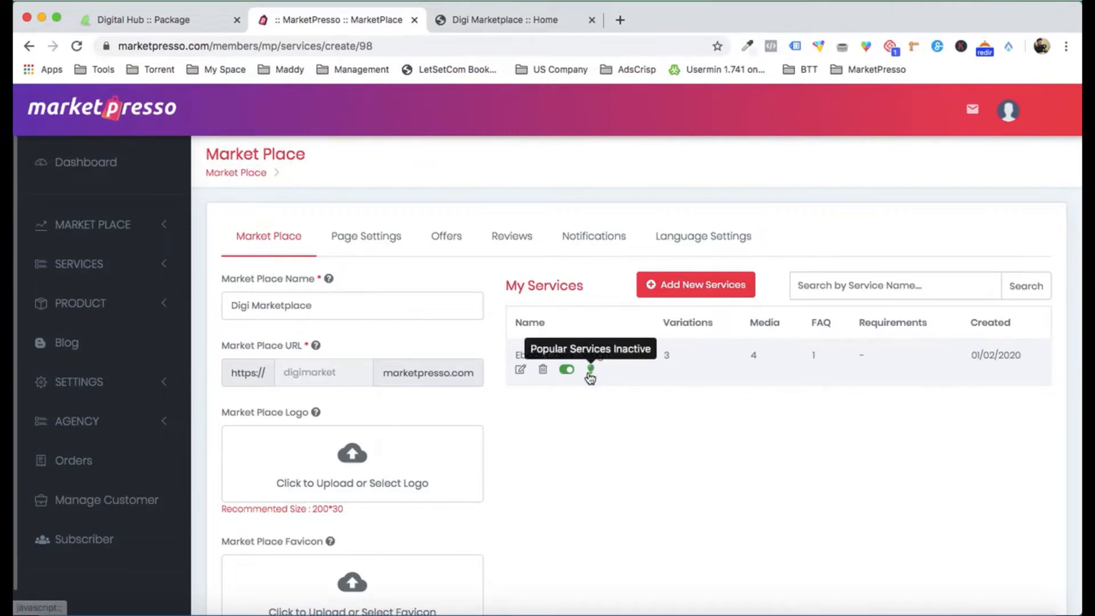
Step: Refresh the live Digi Marketplace home page and activate Ebook Cover Design as a popular service in the marketplace settings
click(528, 22)
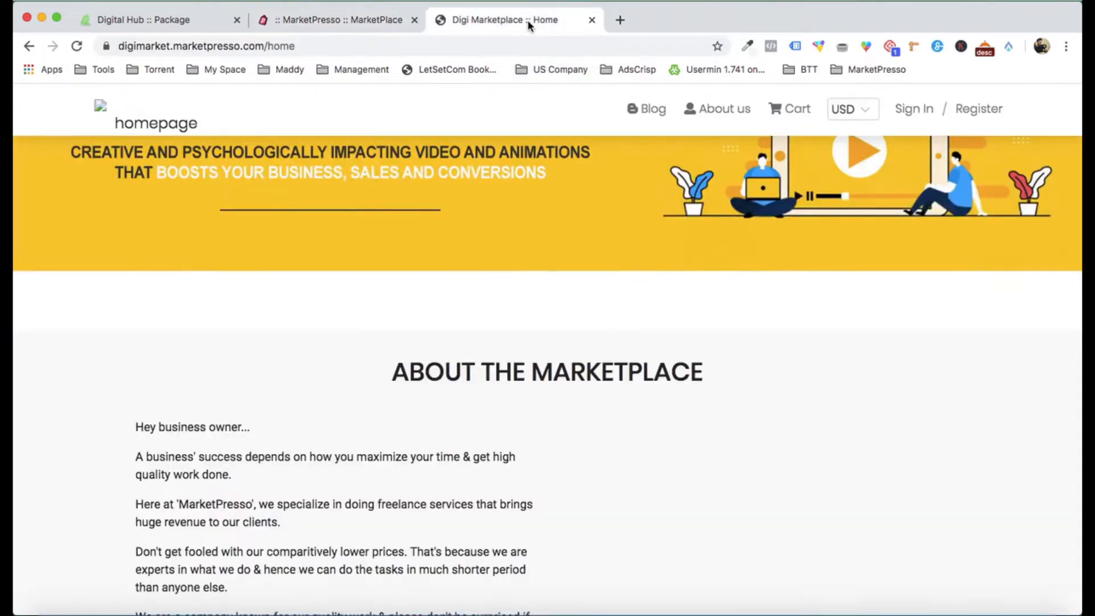
key(super+r)
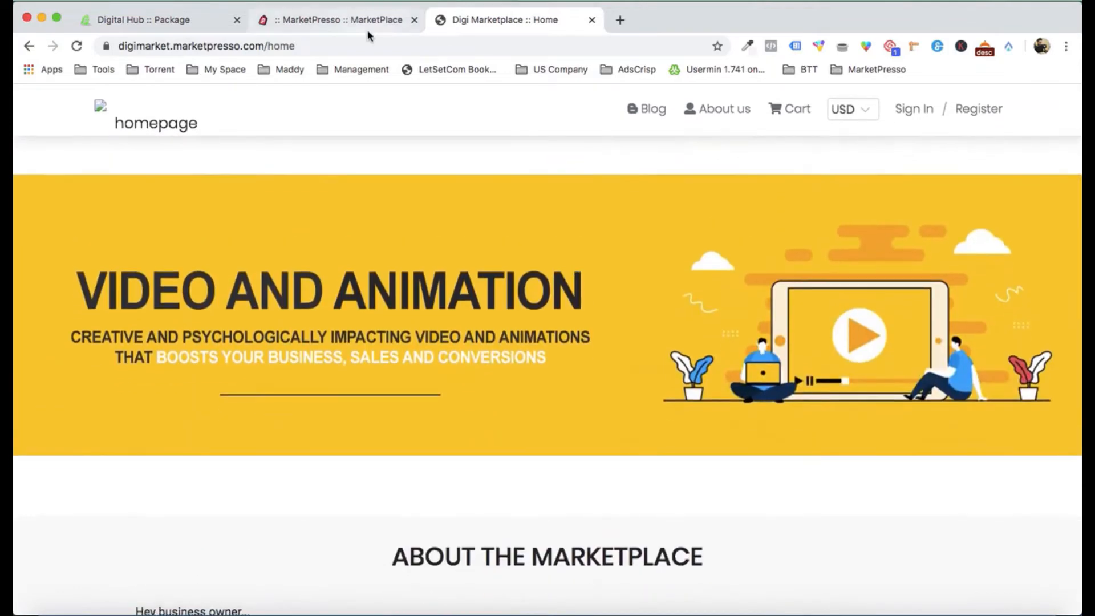
click(368, 33)
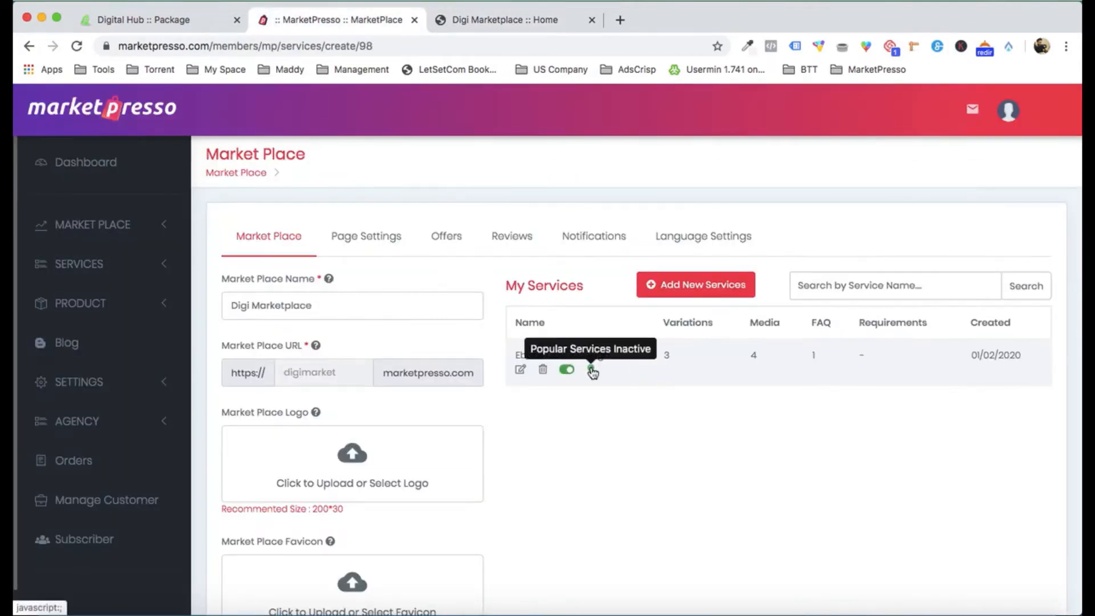
click(592, 371)
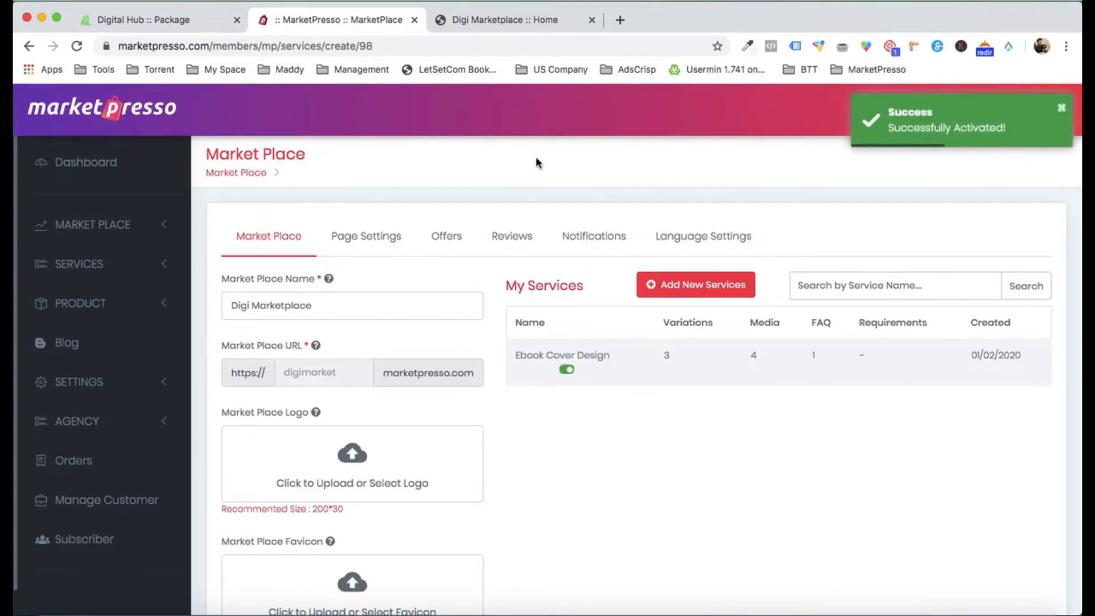
Step: Examine the Popular Services section and the Ebook Cover Design card on the live Digi Marketplace home page
click(515, 18)
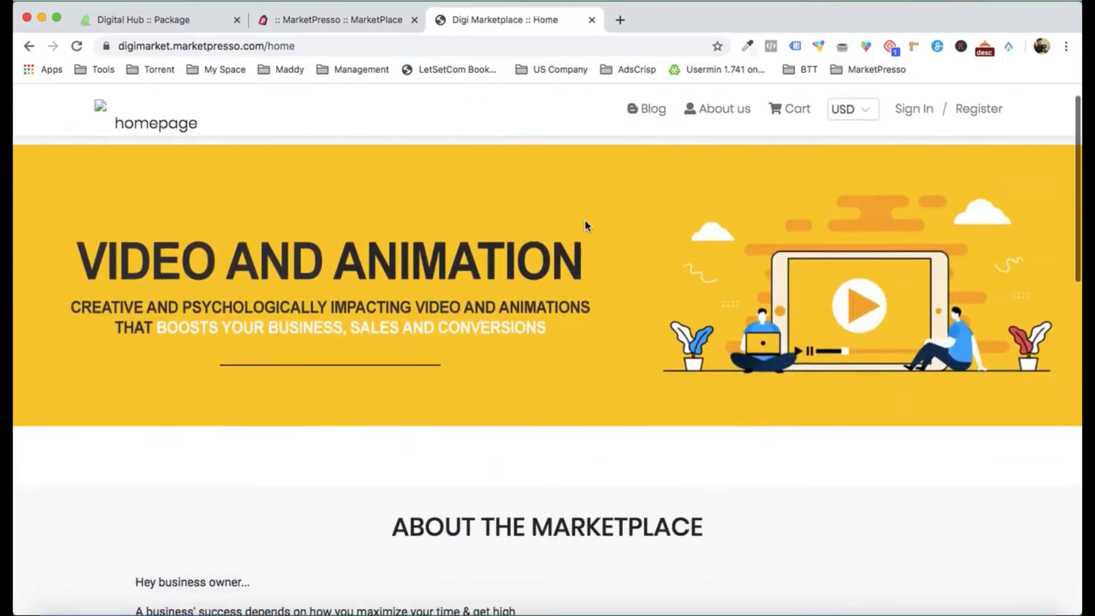
scroll(585, 225, down, 10)
scroll(584, 225, down, 3)
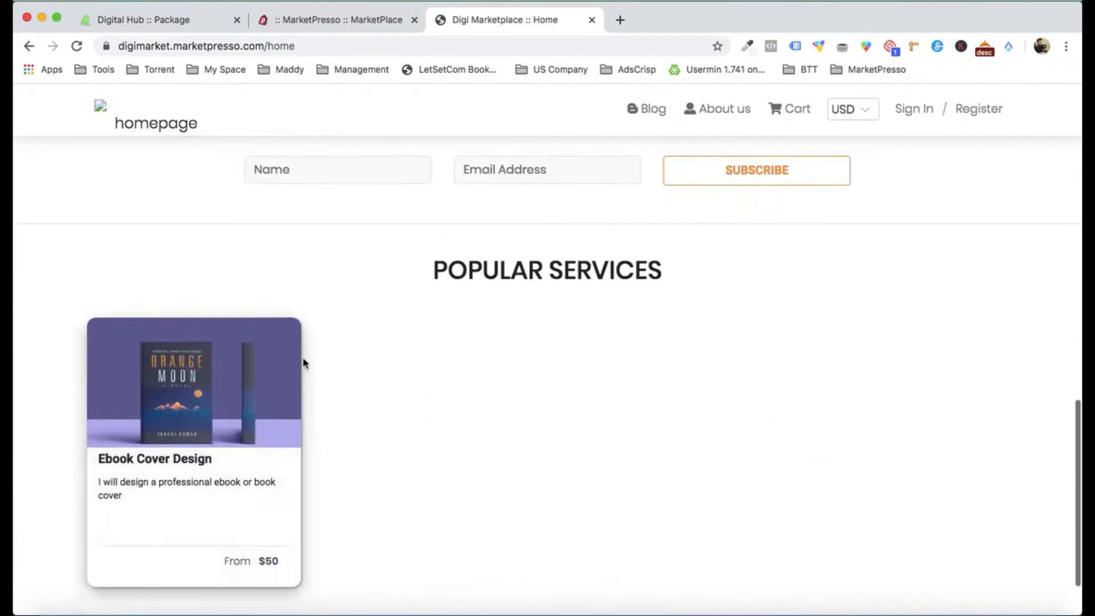
scroll(209, 445, down, 1)
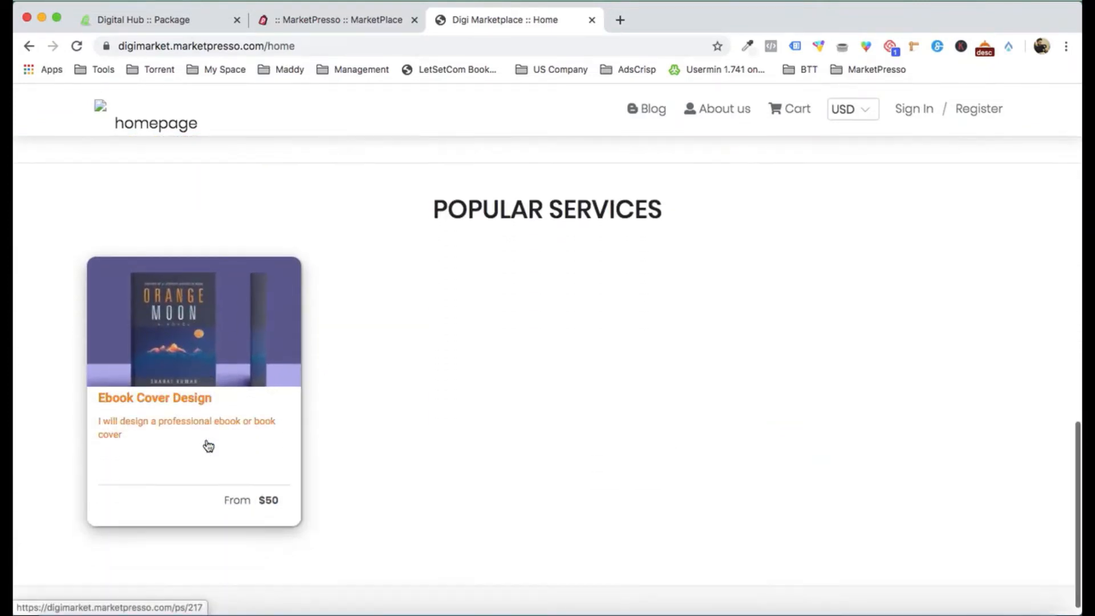
scroll(420, 435, up, 3)
scroll(420, 435, down, 1)
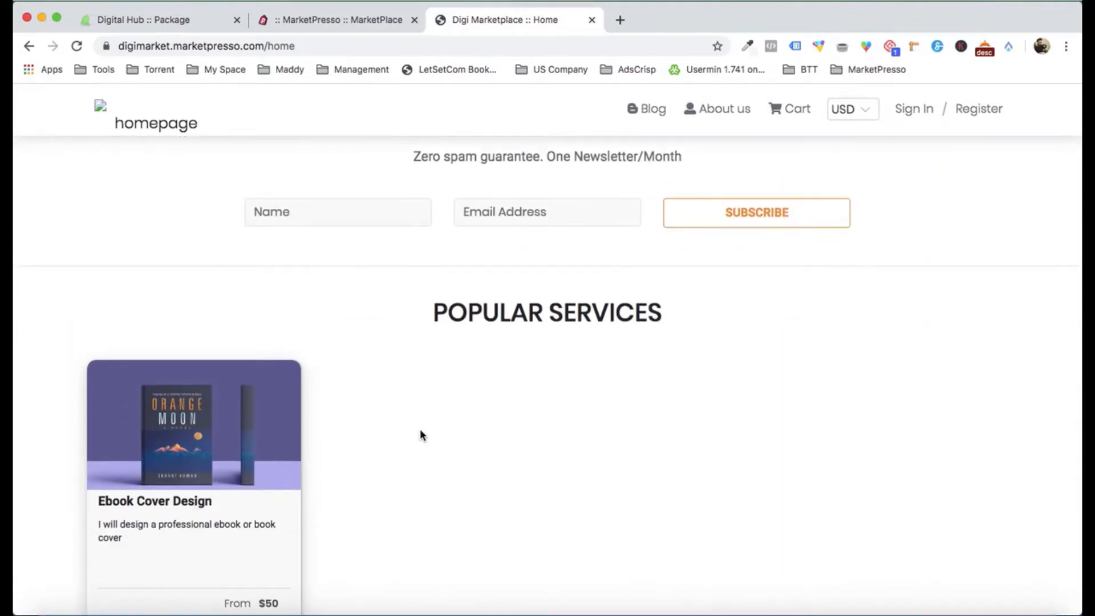
scroll(421, 435, down, 2)
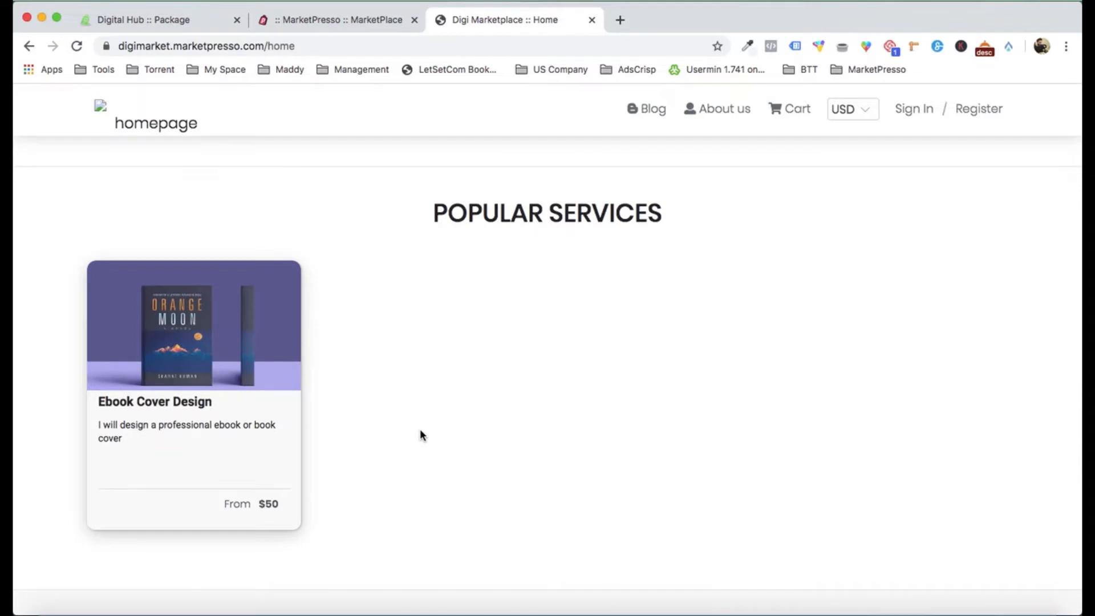
scroll(420, 435, down, 1)
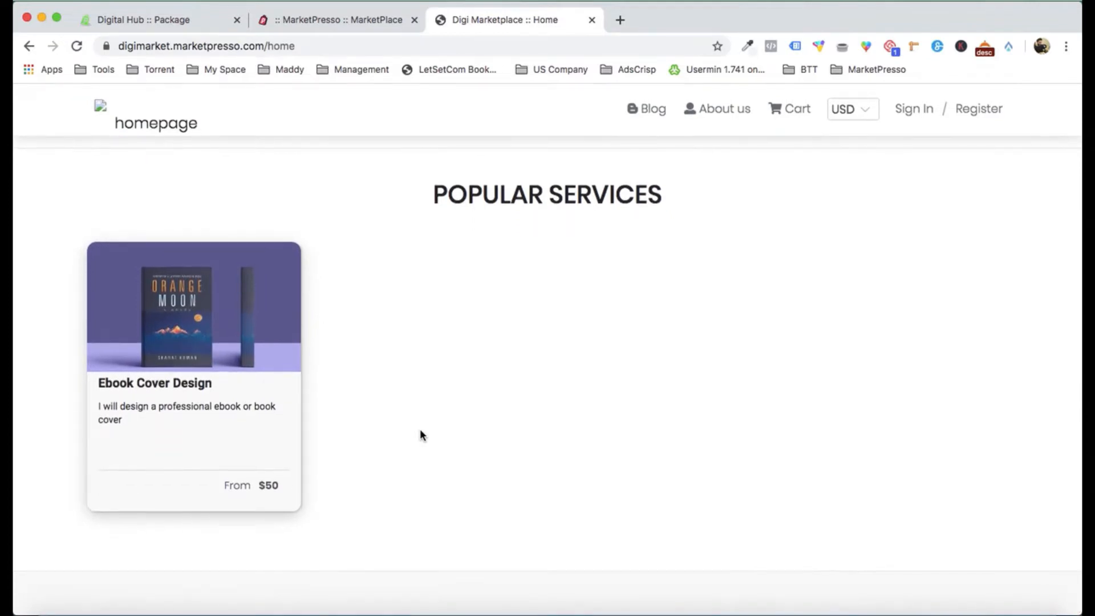
Step: Open the Digital Hub home page at digihub.marketpresso.com/home and examine its popular services as an example
click(174, 20)
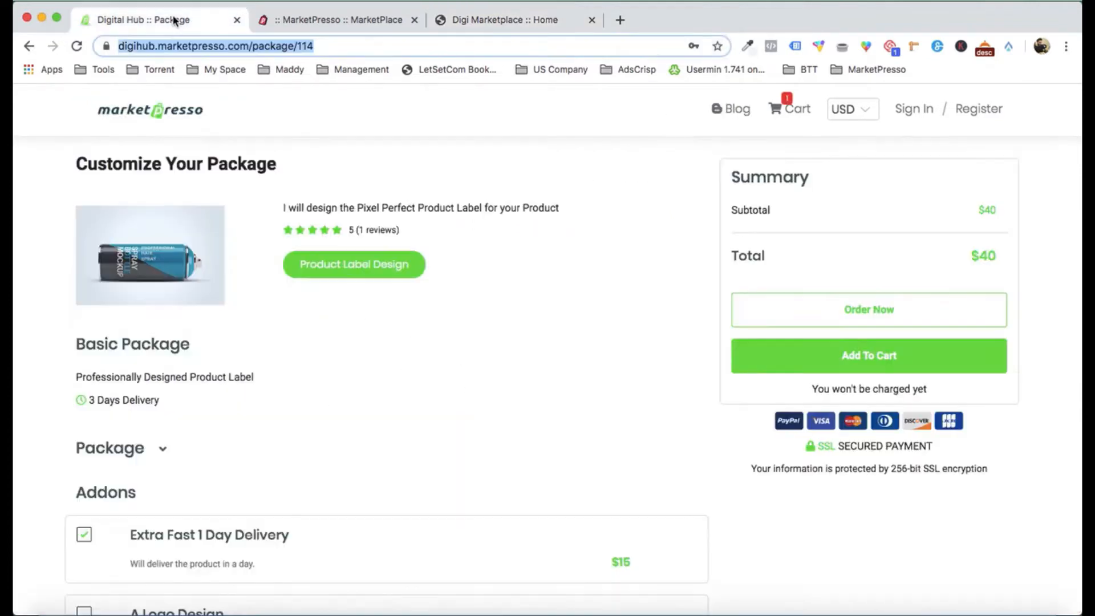
key(Return)
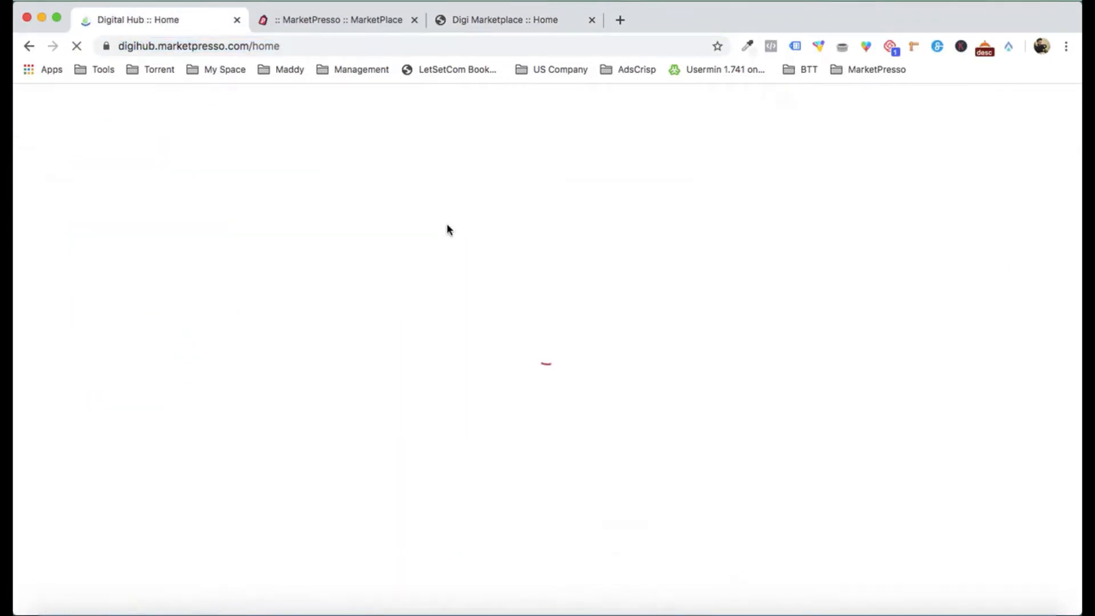
scroll(470, 293, down, 15)
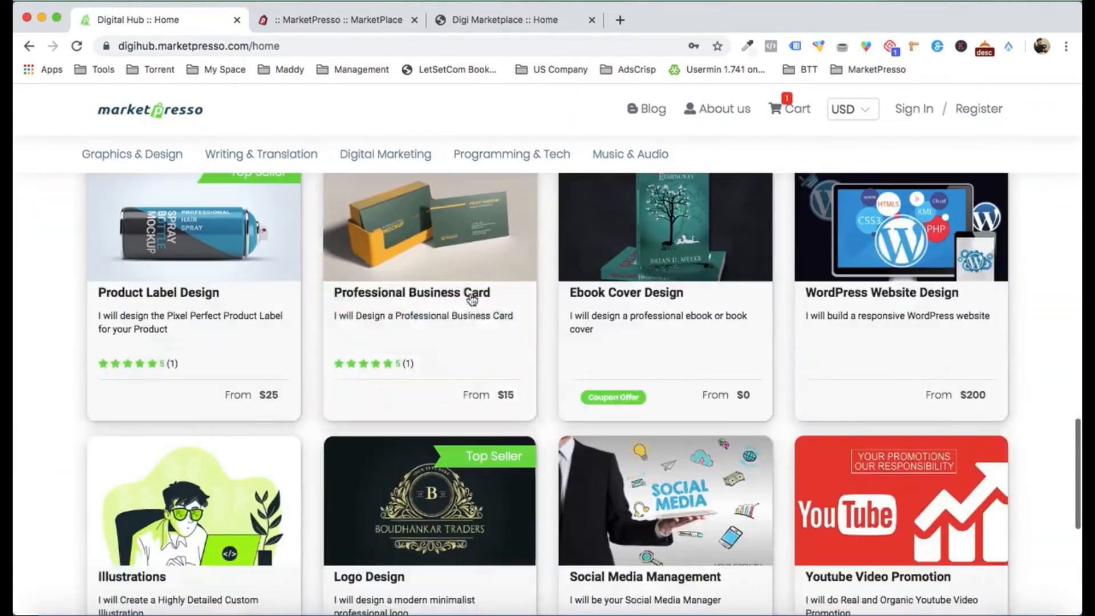
scroll(470, 298, up, 1)
scroll(627, 393, down, 3)
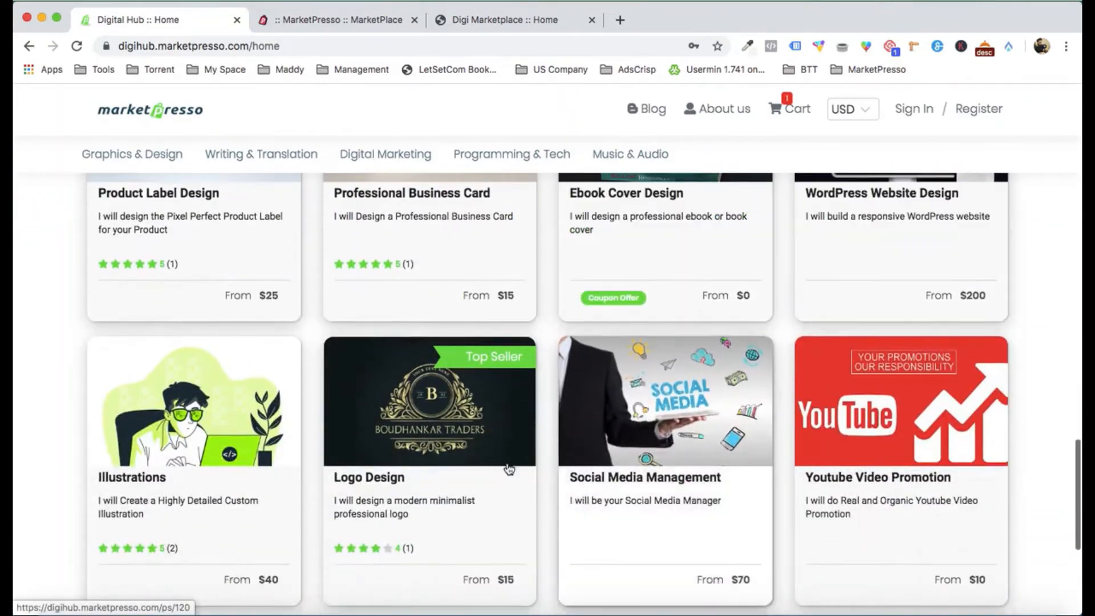
scroll(781, 486, down, 2)
scroll(781, 486, up, 5)
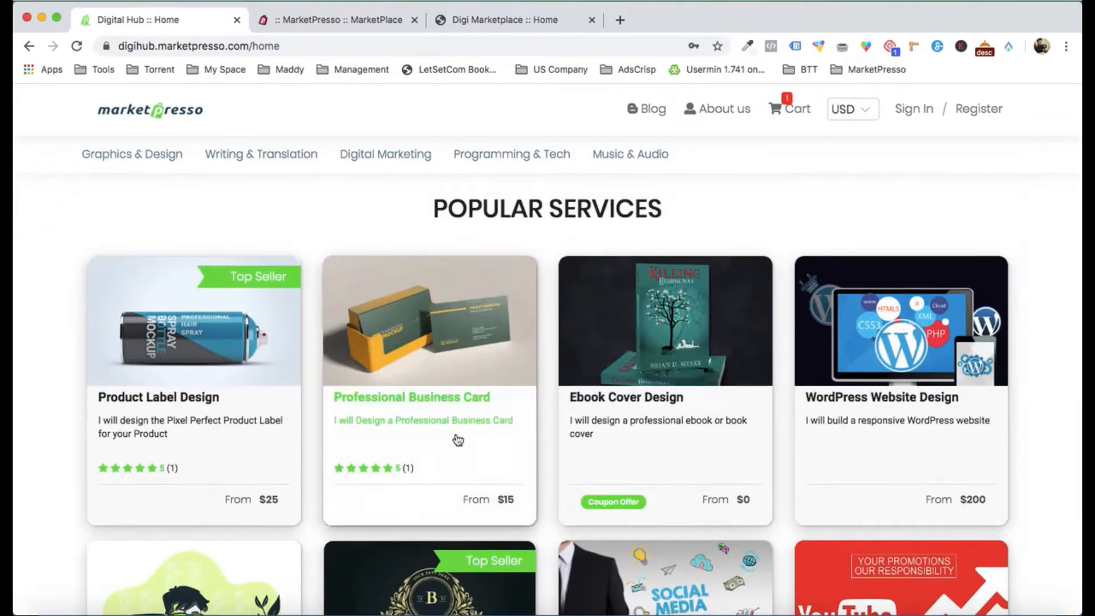
Step: Compare the popular services on the Digital Hub home page with those on the live Digi Marketplace home page
scroll(567, 420, down, 2)
scroll(567, 420, up, 2)
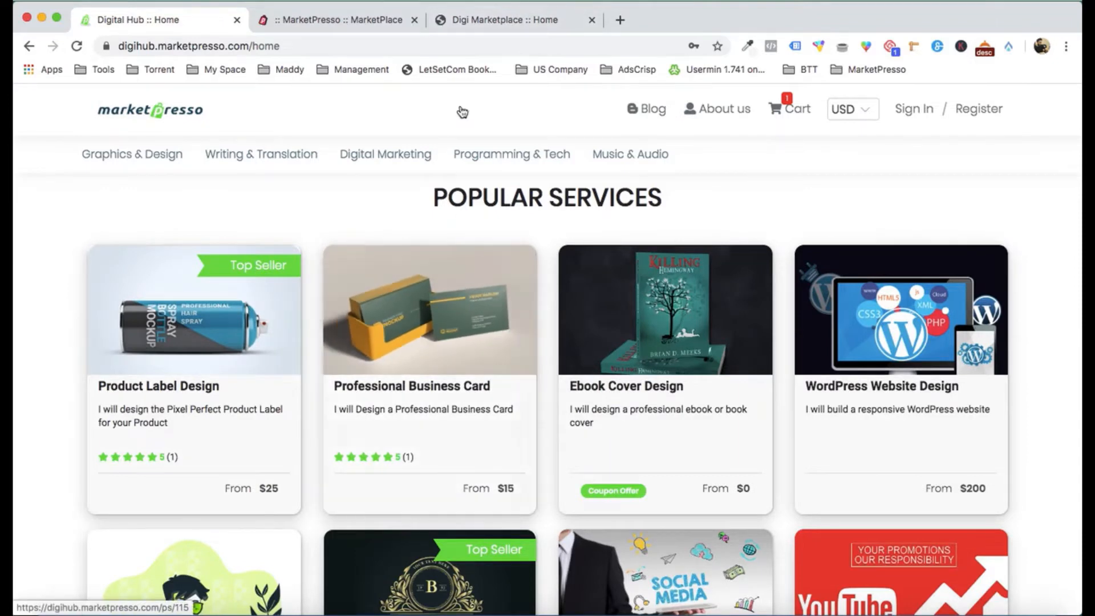
click(512, 19)
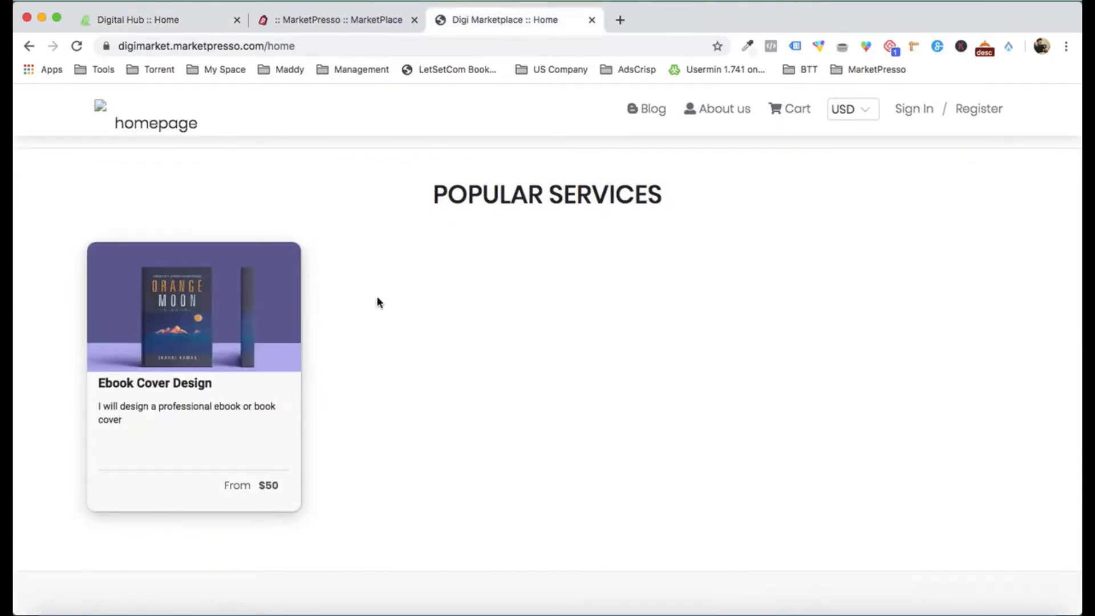
Step: Open the Ebook Cover Design service for editing, set its ribbon text to "Top Seller" and save the service
click(346, 23)
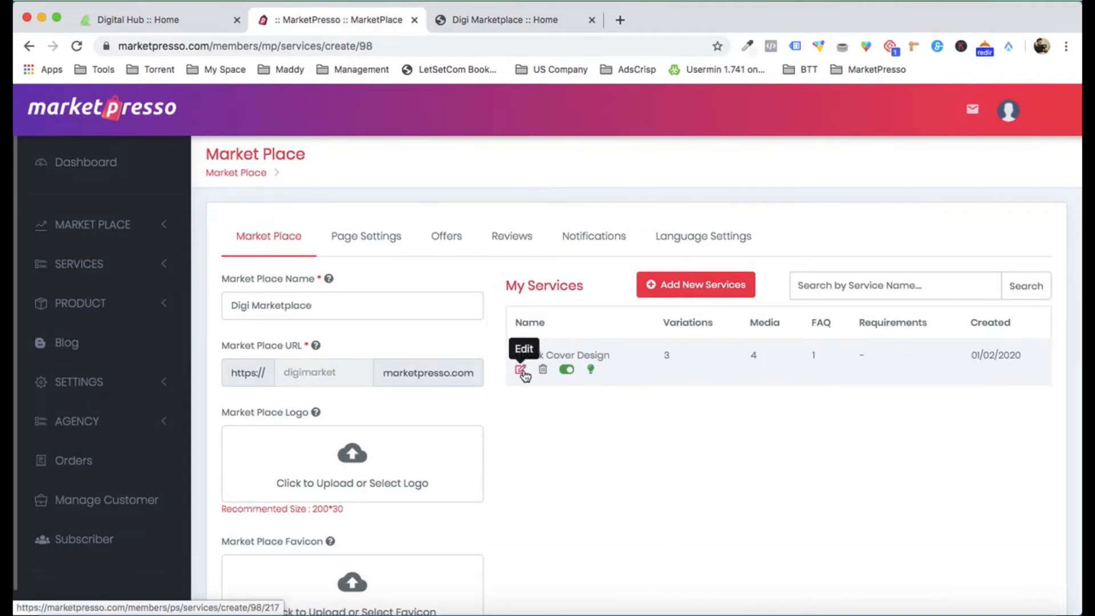
click(520, 369)
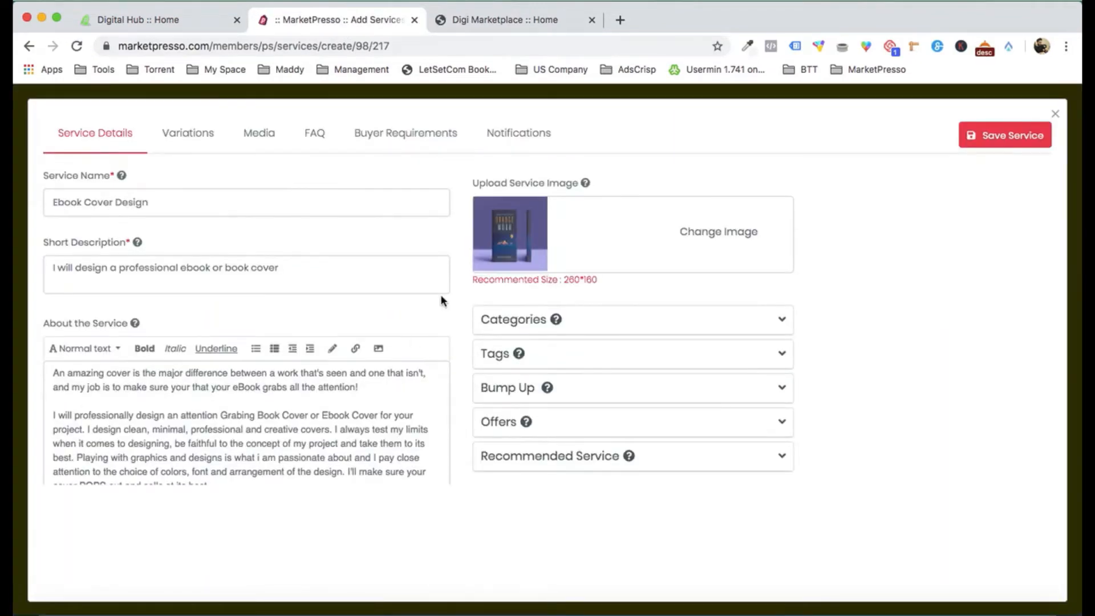
scroll(443, 300, down, 4)
click(149, 338)
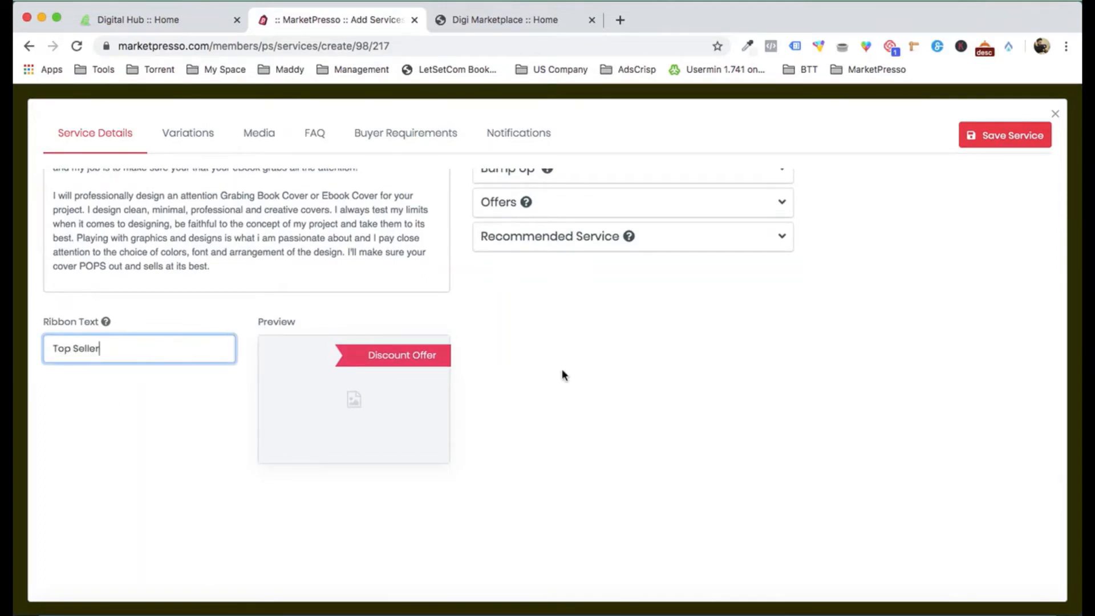
click(607, 399)
click(1008, 138)
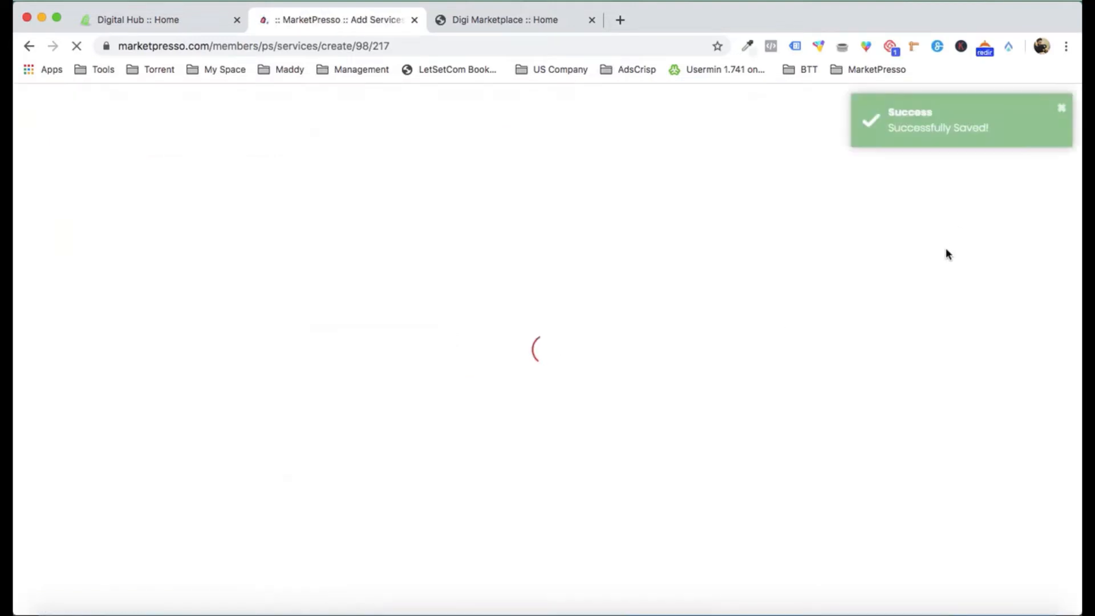
Step: Refresh the live Digi Marketplace home page and close the Ebook Cover Design service editor
click(507, 18)
key(super+r)
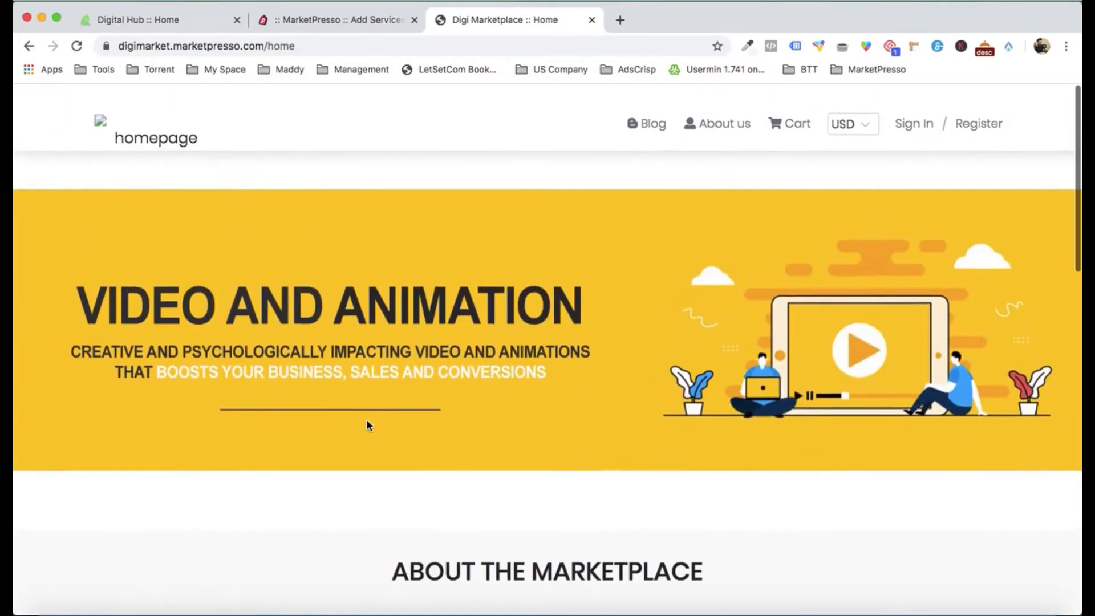
click(333, 17)
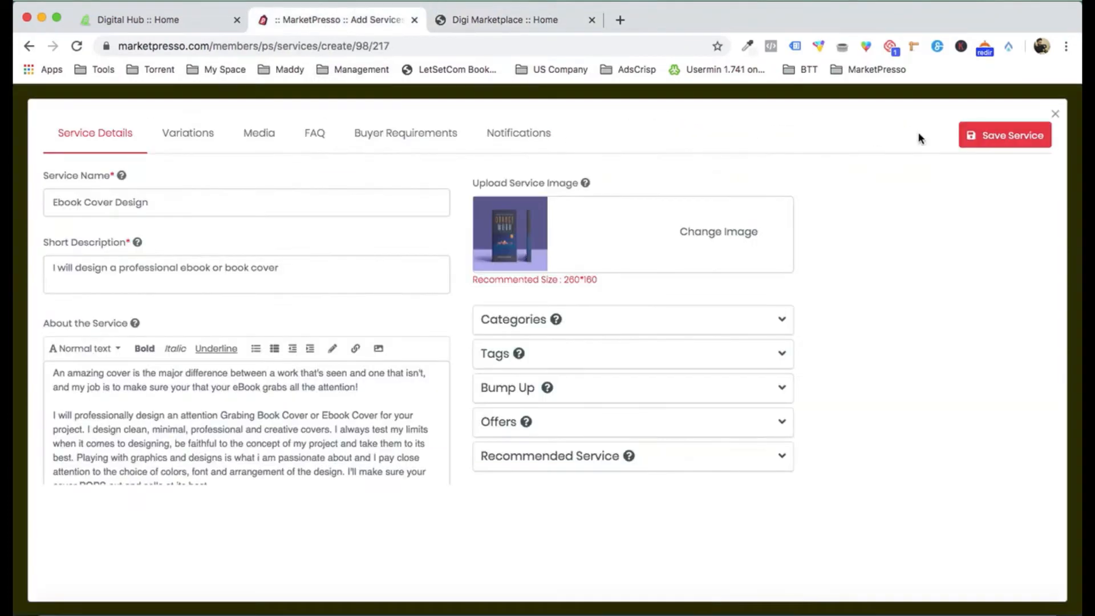
click(1055, 117)
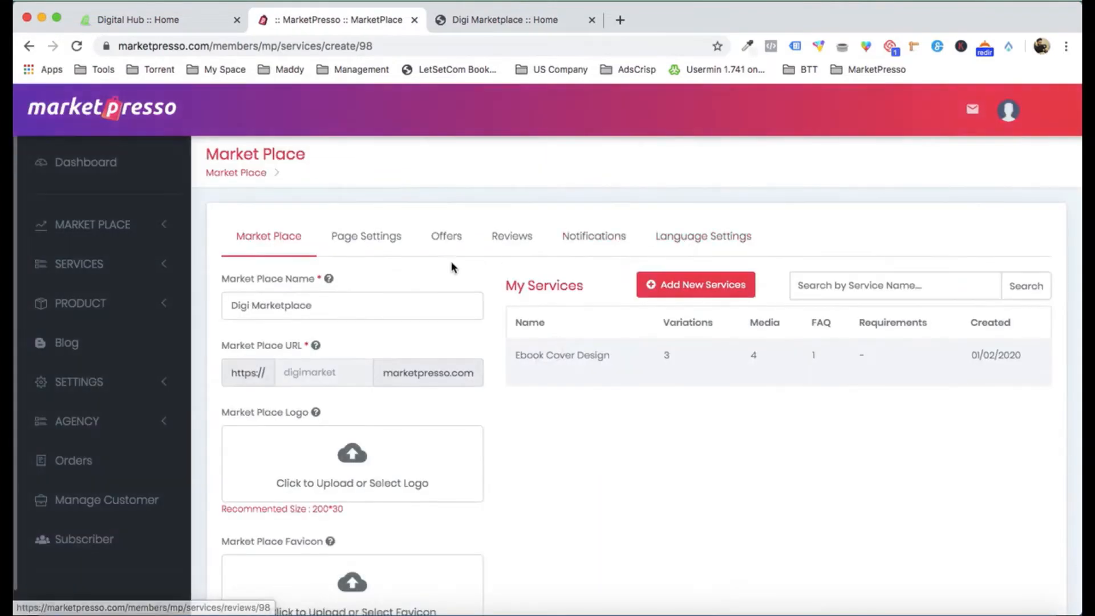
Step: Open the category page settings of the marketplace and examine the category menus on the Digital Hub home page as an example
click(366, 238)
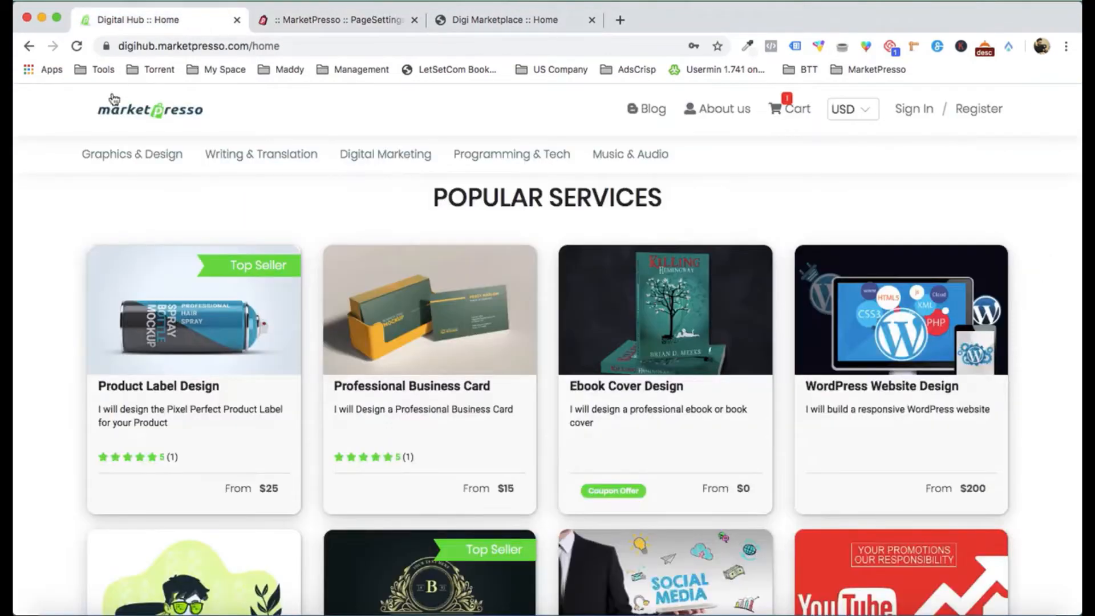
mouse_move(262, 157)
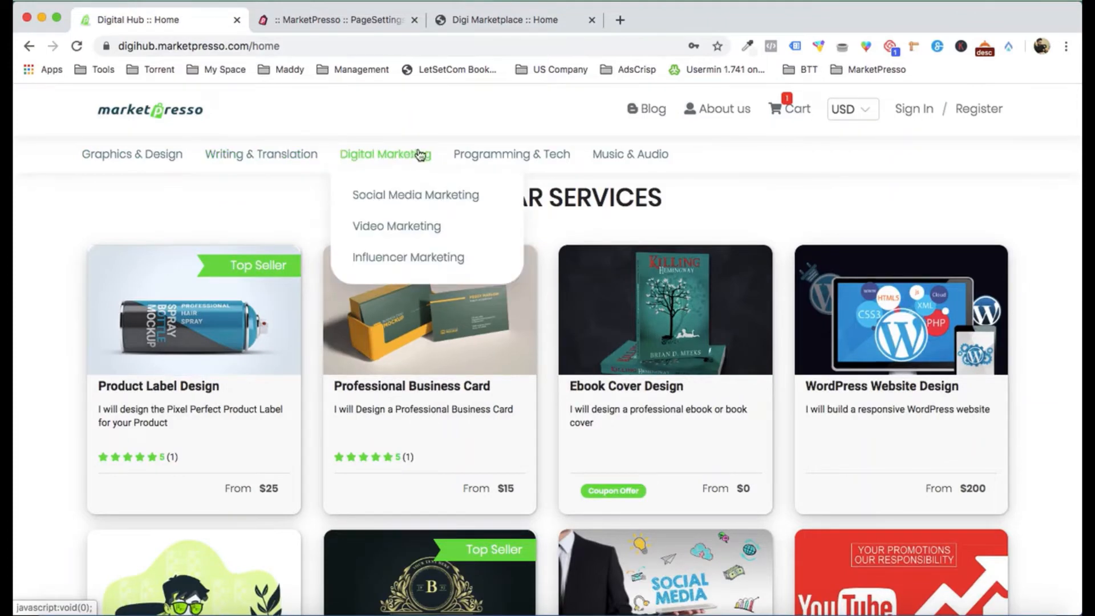
click(333, 22)
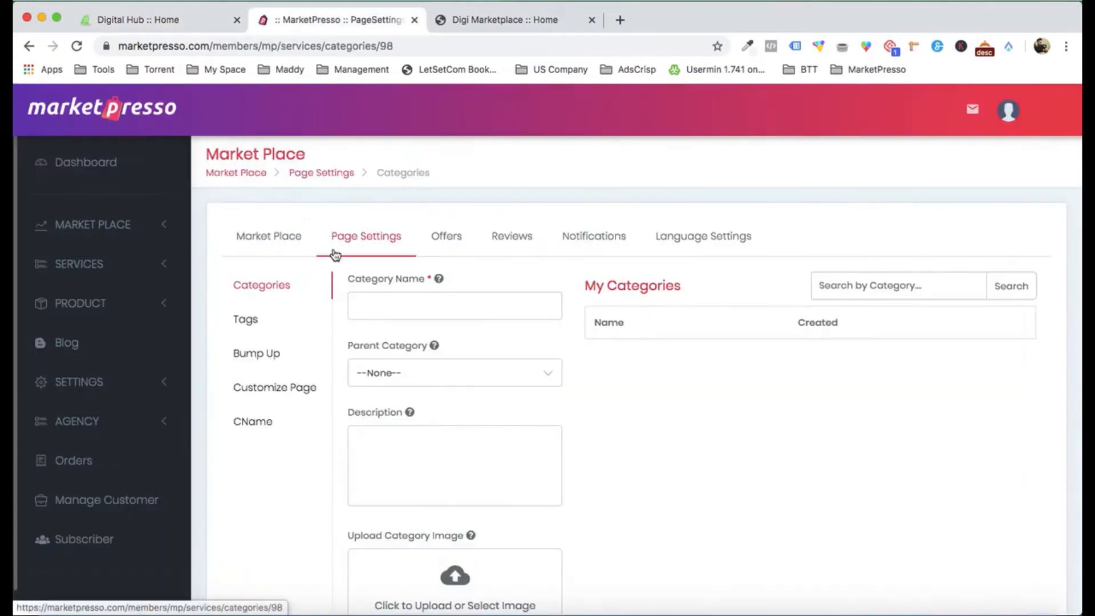
Step: Name the new category "eBook Creation" and describe it as "I will create Professional eBooks for you."
click(390, 298)
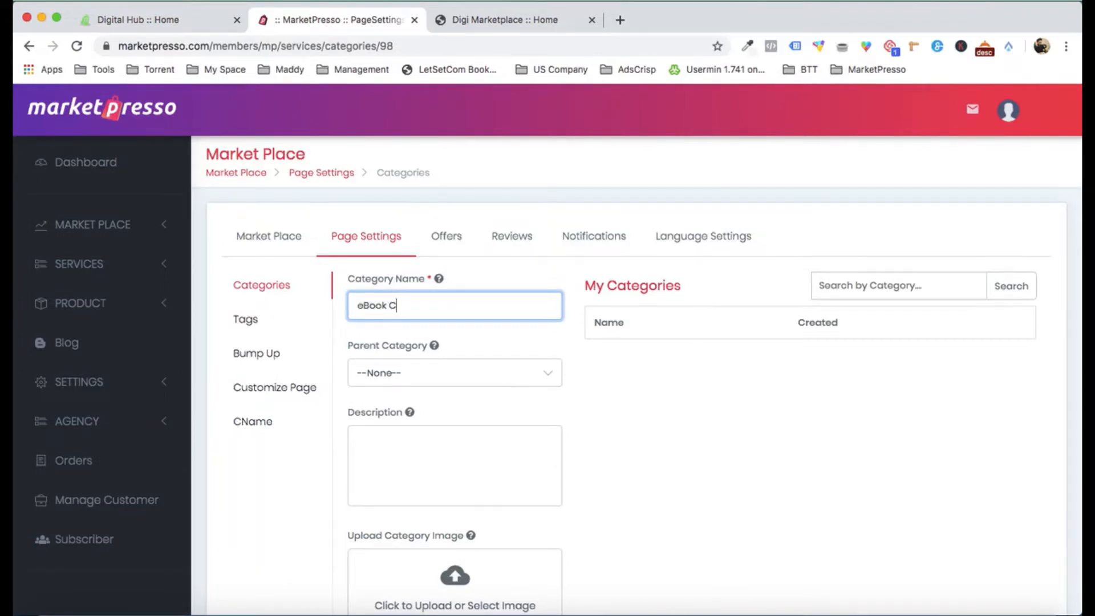
click(670, 394)
scroll(667, 397, down, 3)
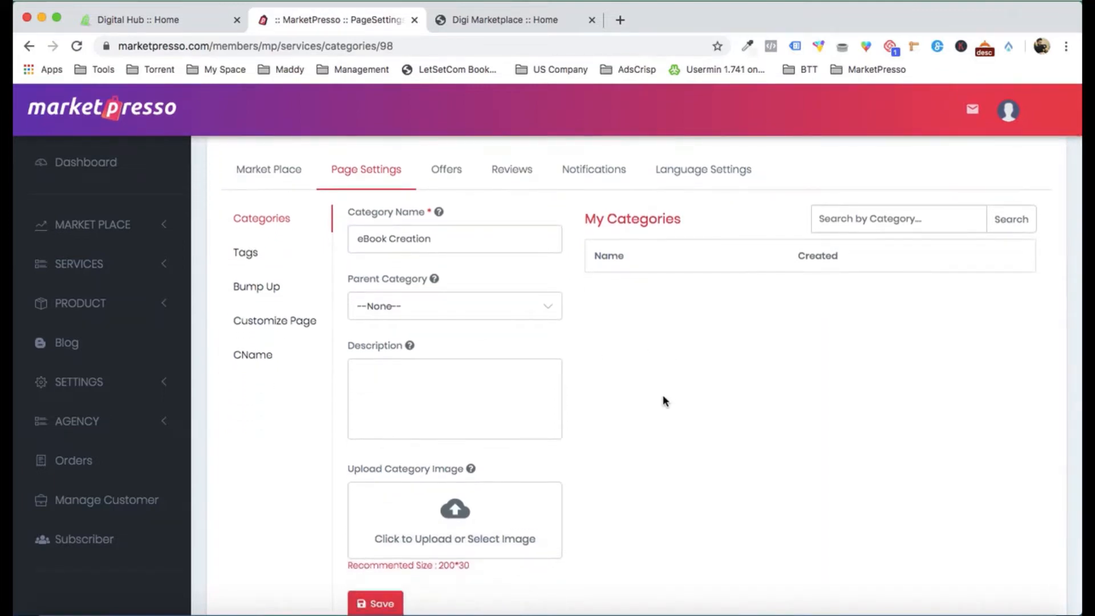
click(470, 387)
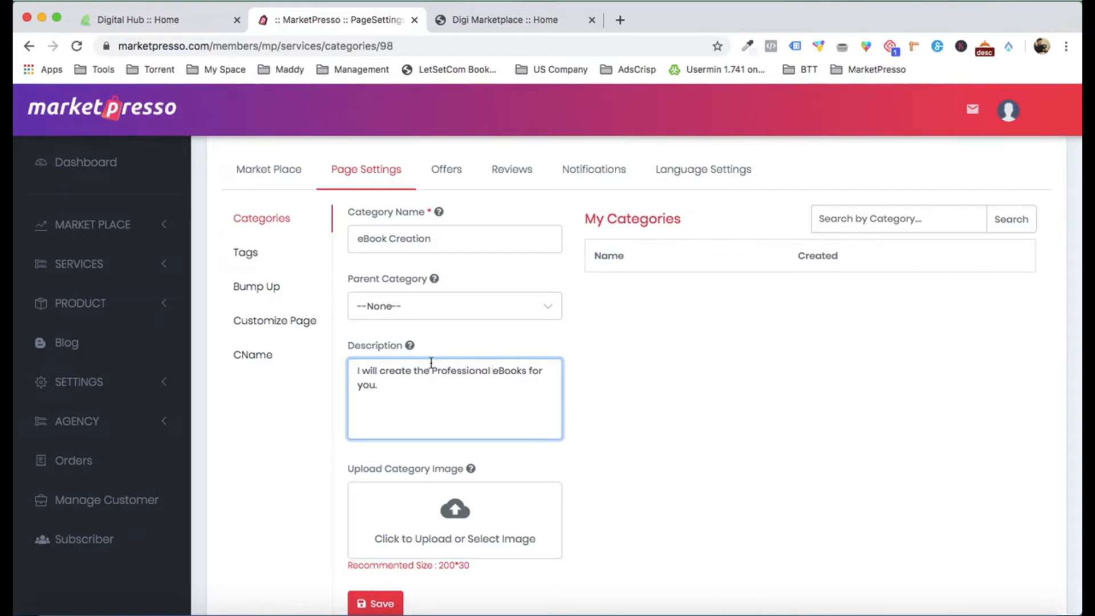
key(BackSpace)
key(BackSpace)
key(BackSpace)
key(BackSpace)
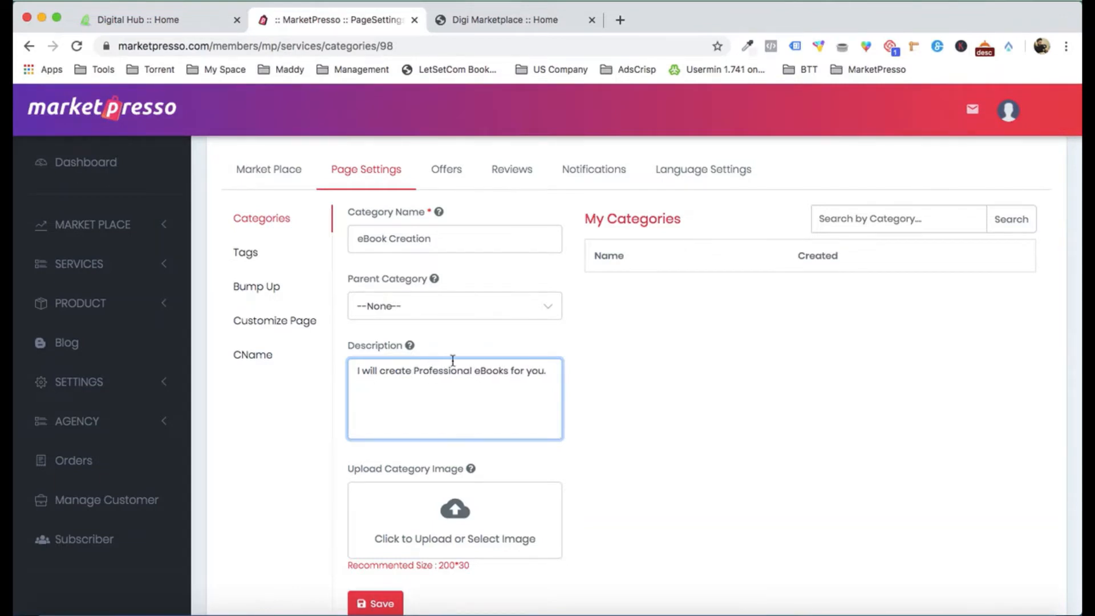
Step: Upload BOOK 5.jpg to the image library, use it as the category image and save the category
scroll(648, 444, down, 3)
click(492, 423)
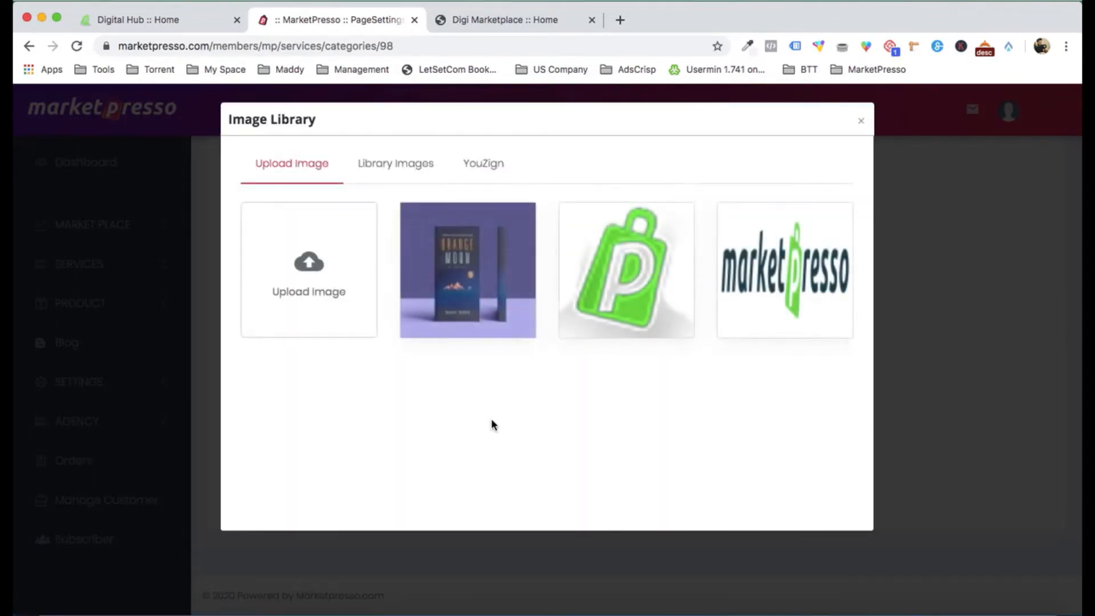
click(329, 272)
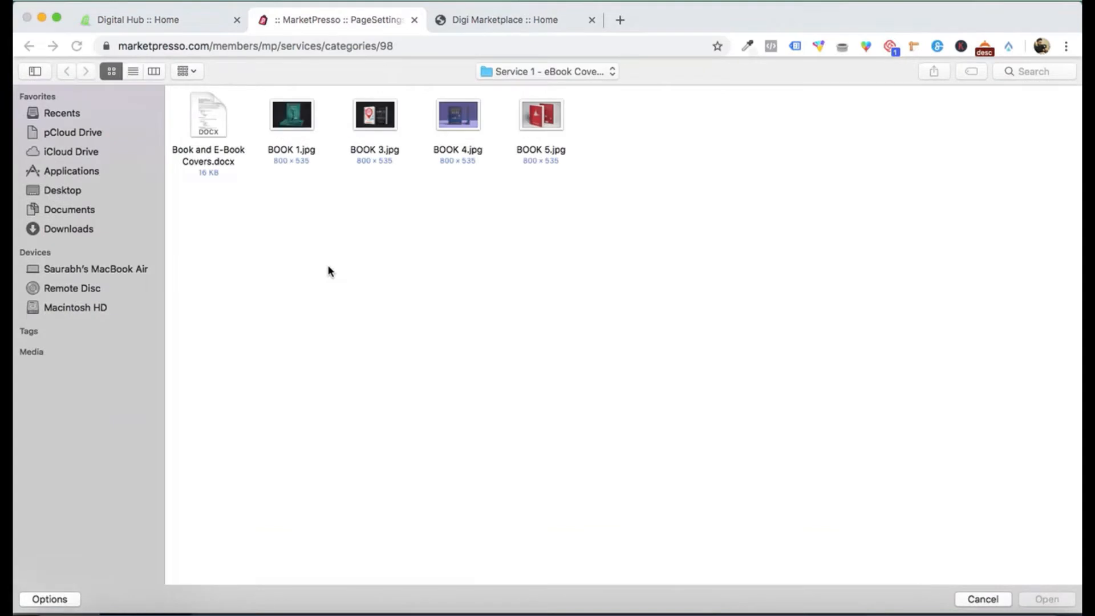
double_click(533, 110)
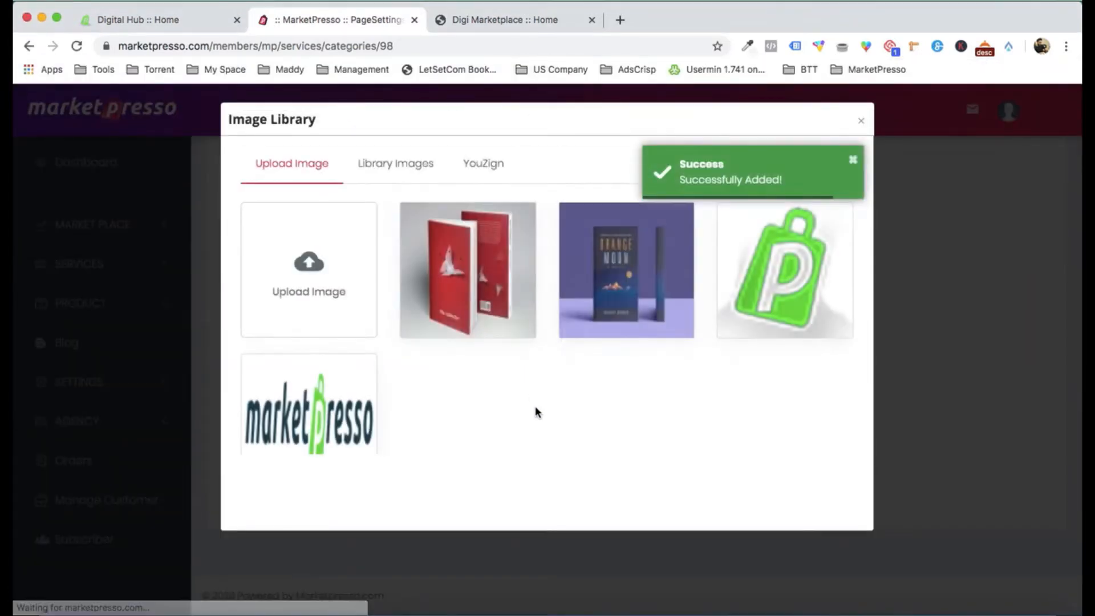
click(445, 271)
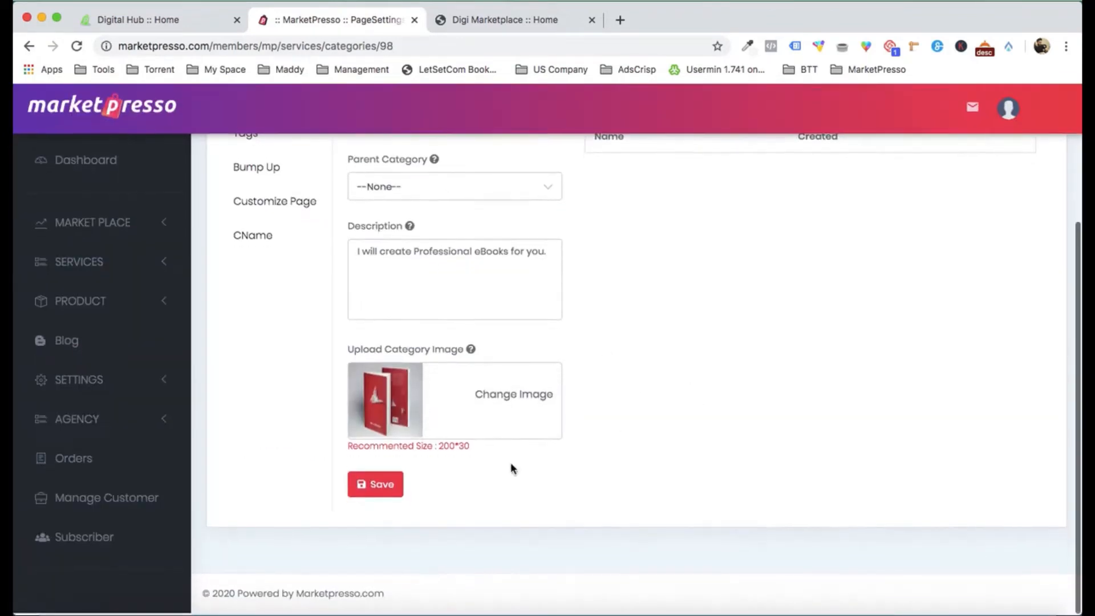
click(379, 487)
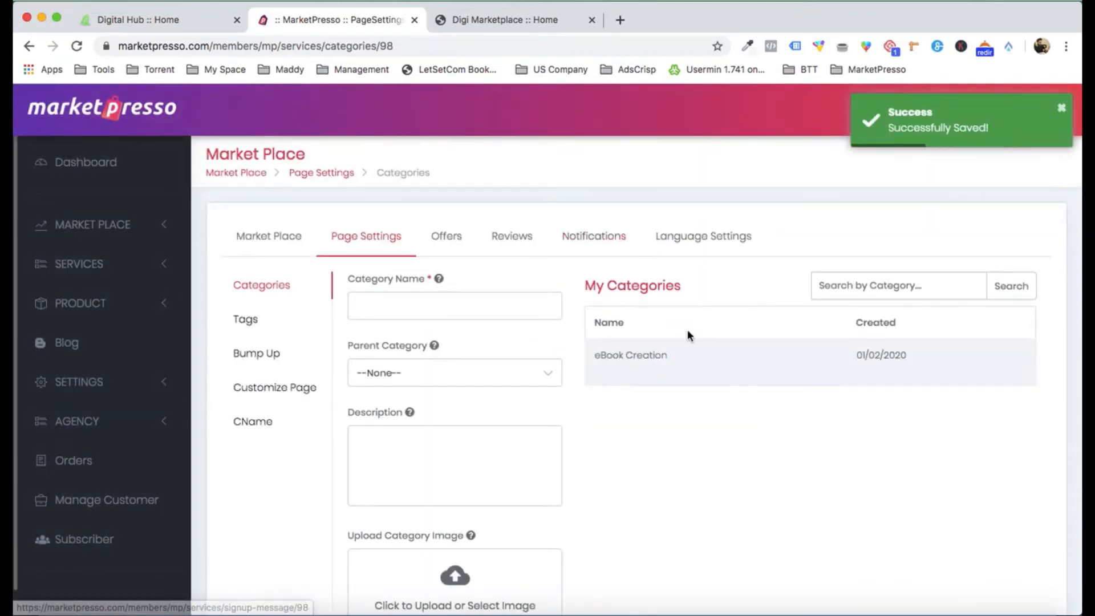
Step: Check the live Digi Marketplace home page and mark the eBook Creation category as featured in the category list
mouse_move(640, 351)
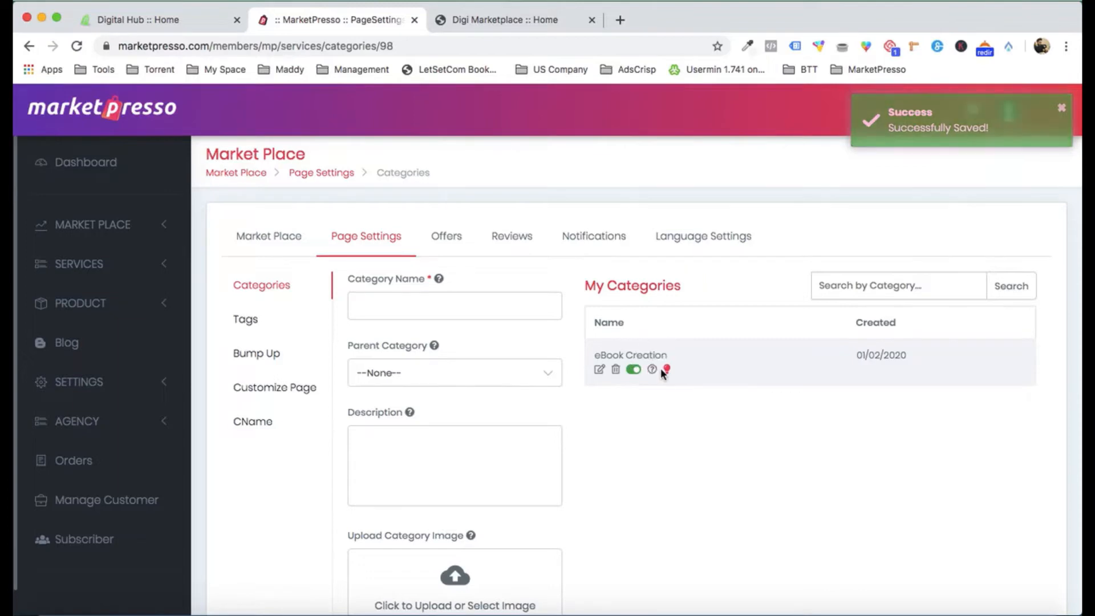
click(507, 23)
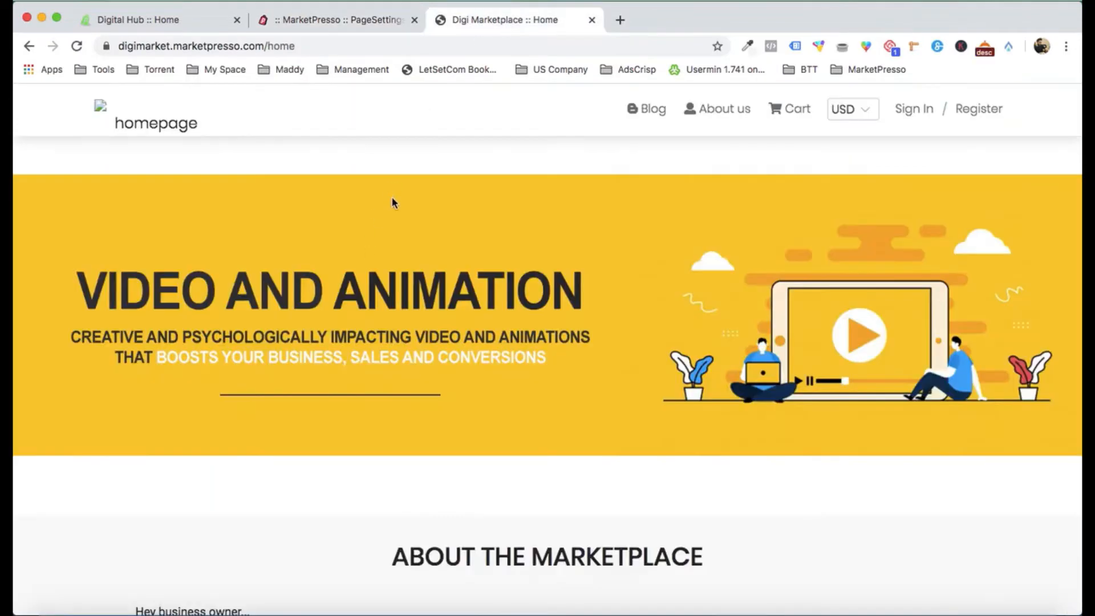
scroll(391, 200, down, 5)
scroll(391, 199, up, 5)
click(375, 22)
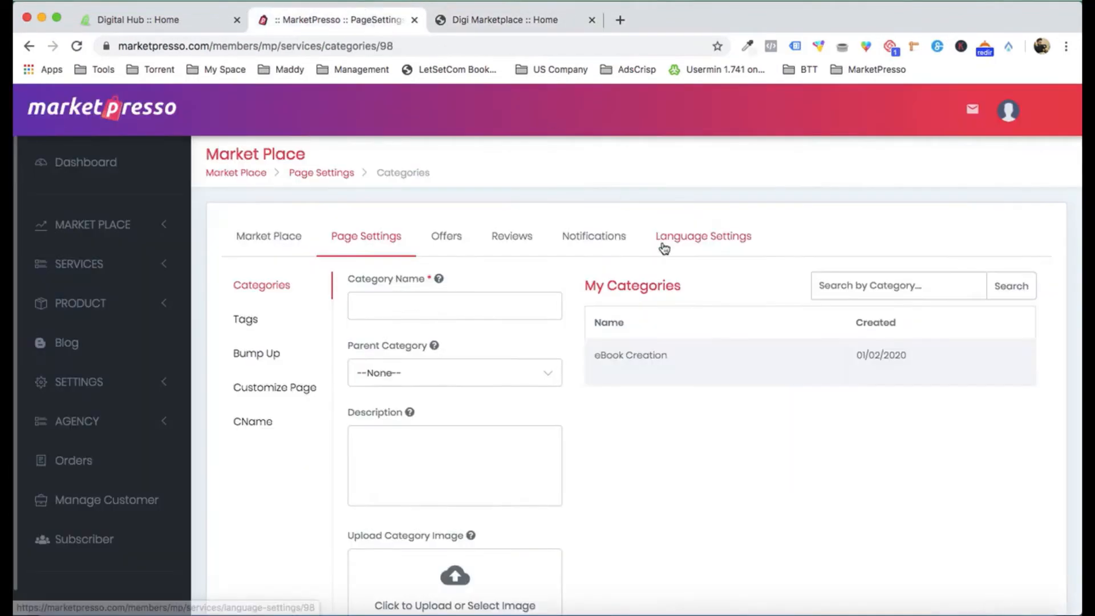
click(668, 369)
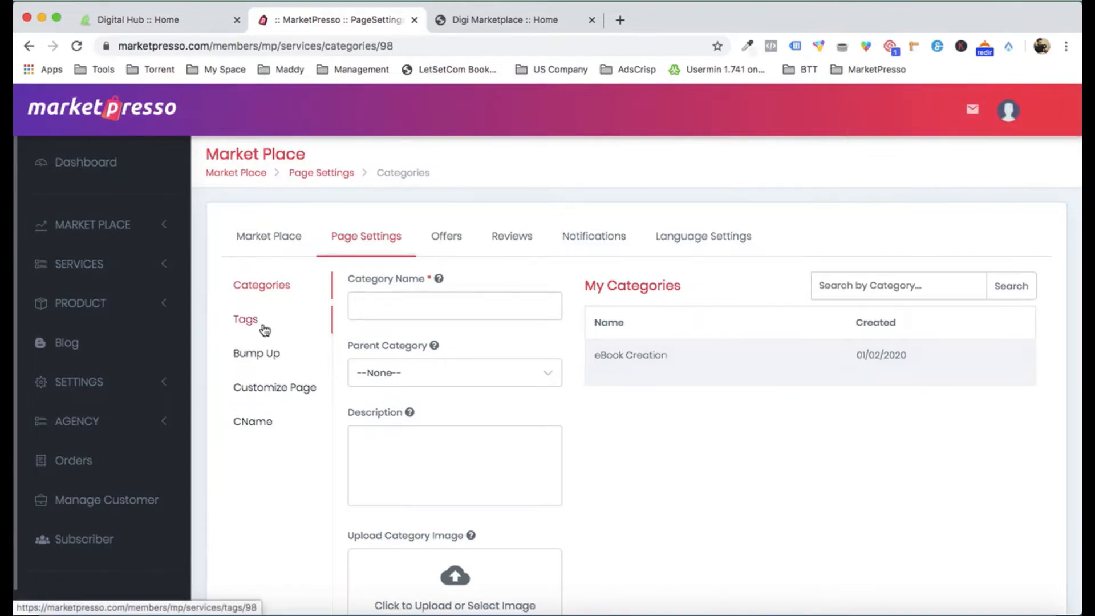
Step: Open the page customization for the marketplace and examine its sections against the live Digi Marketplace home page
click(277, 391)
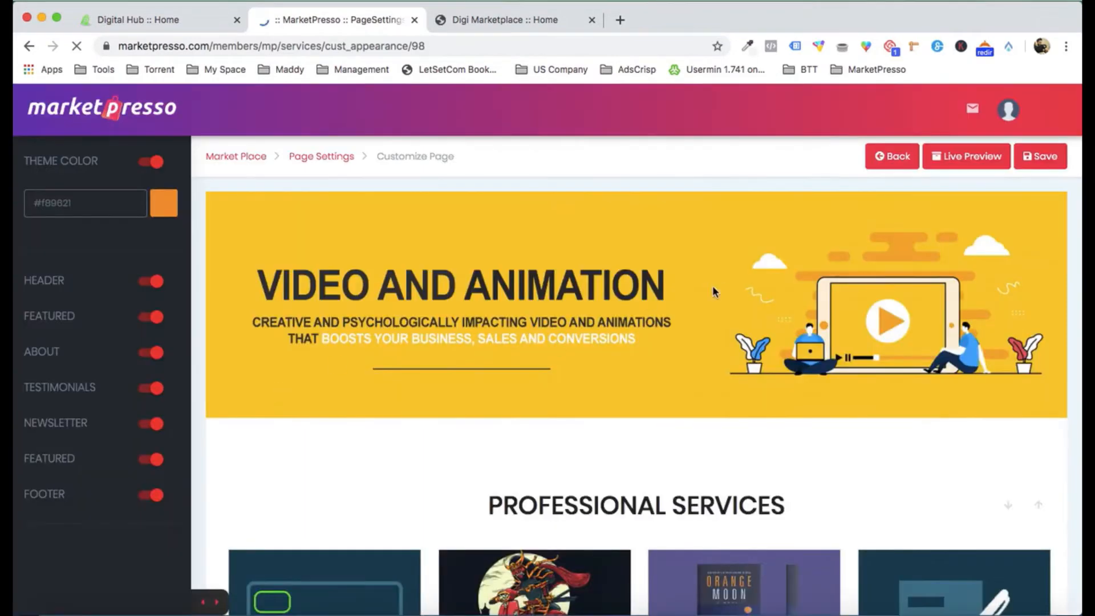
scroll(634, 386, down, 20)
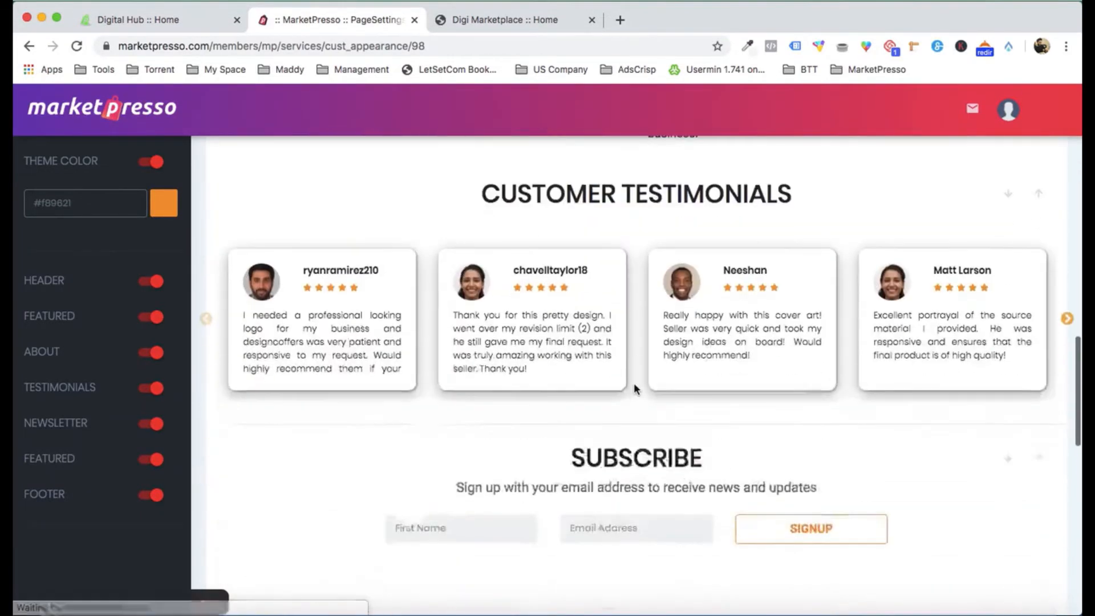
scroll(634, 388, down, 10)
scroll(634, 388, up, 15)
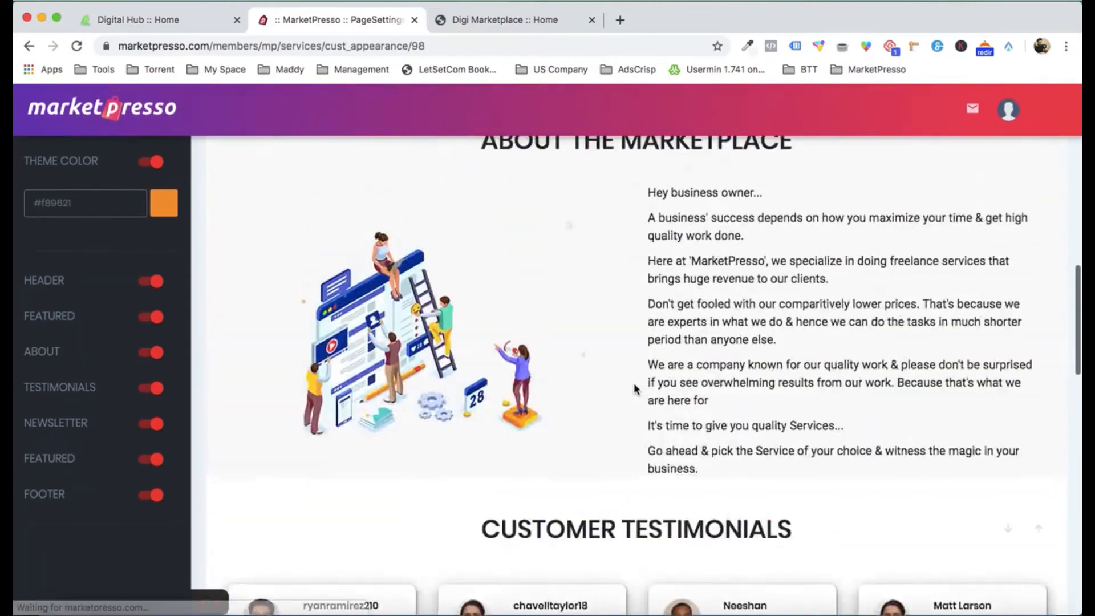
scroll(634, 388, up, 10)
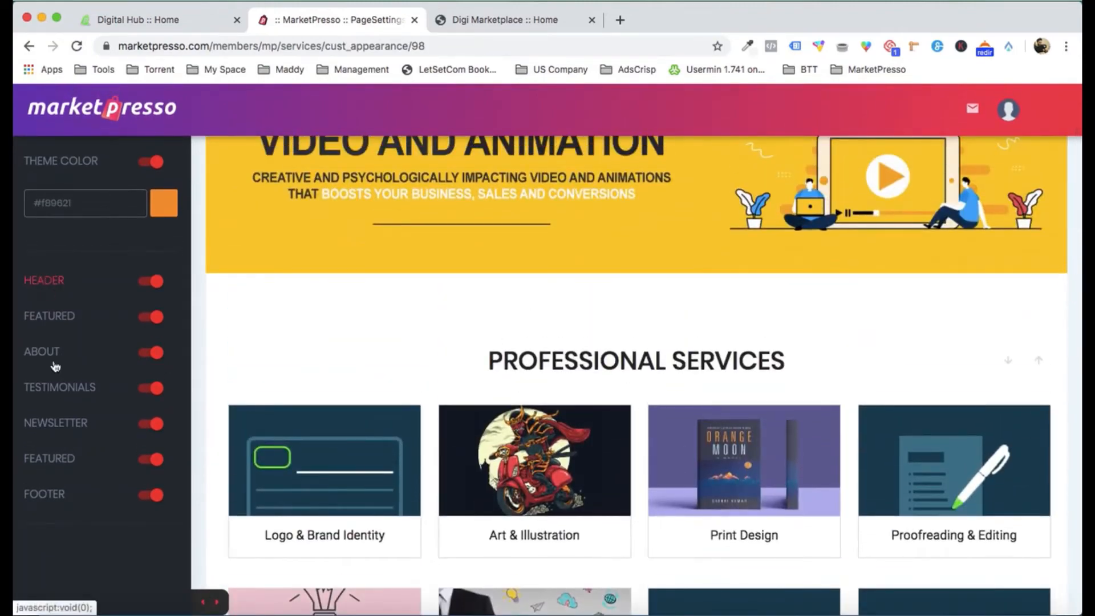
scroll(337, 411, up, 3)
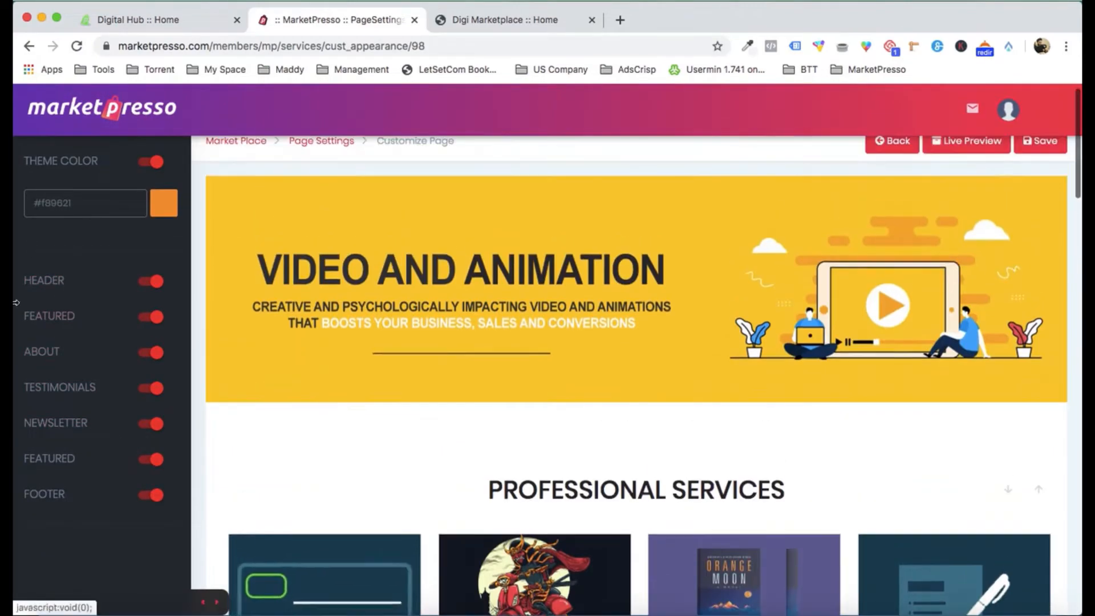
click(458, 29)
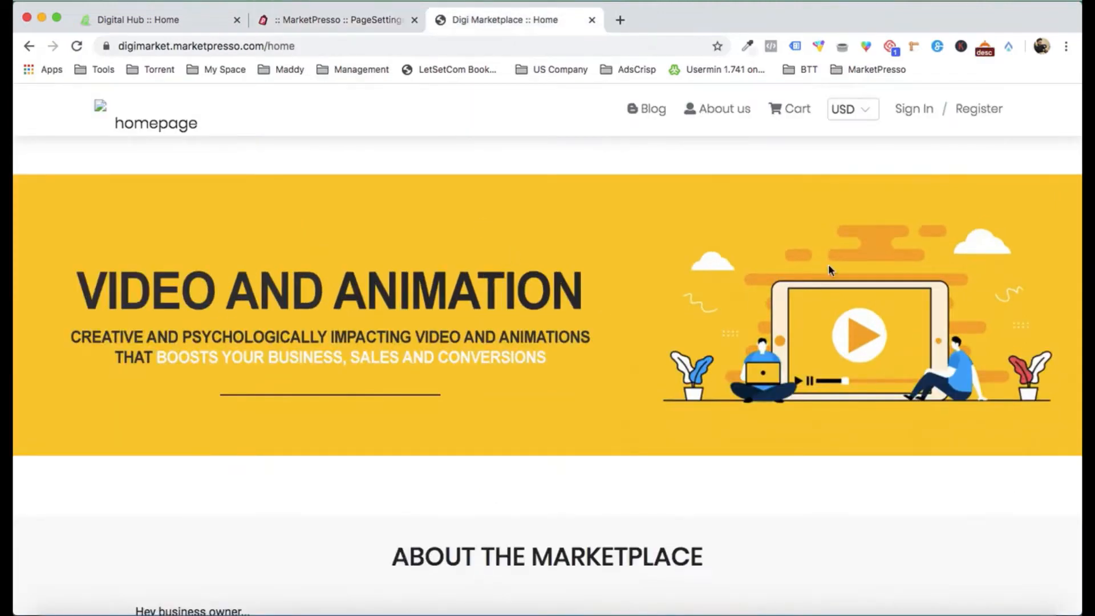
click(358, 19)
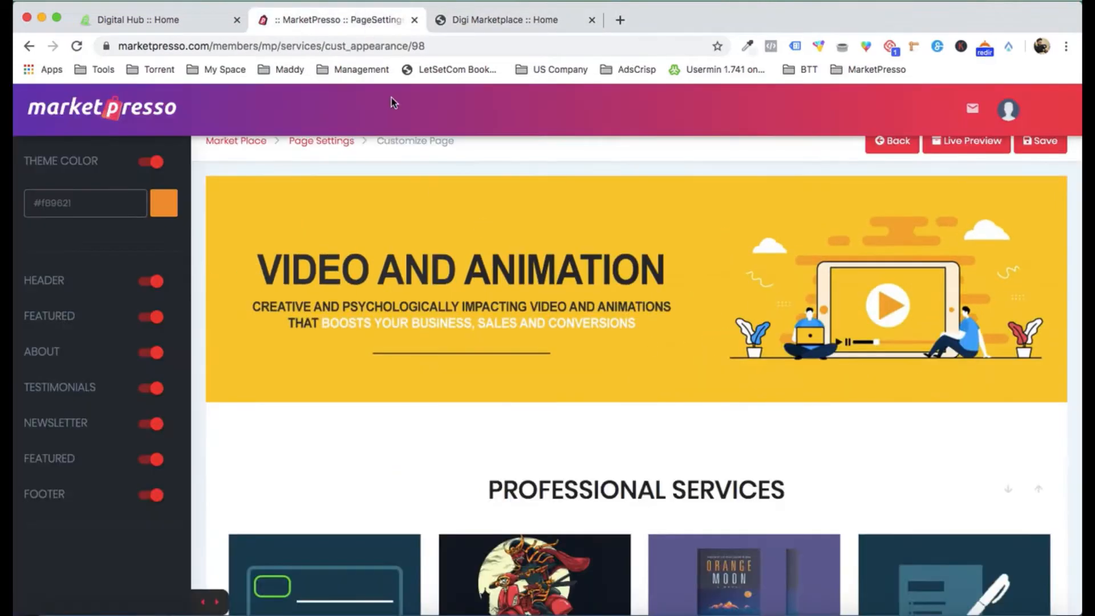
Step: Upload Design Banner 2.jpg from the Demo folder to the image library for the home page header
click(46, 280)
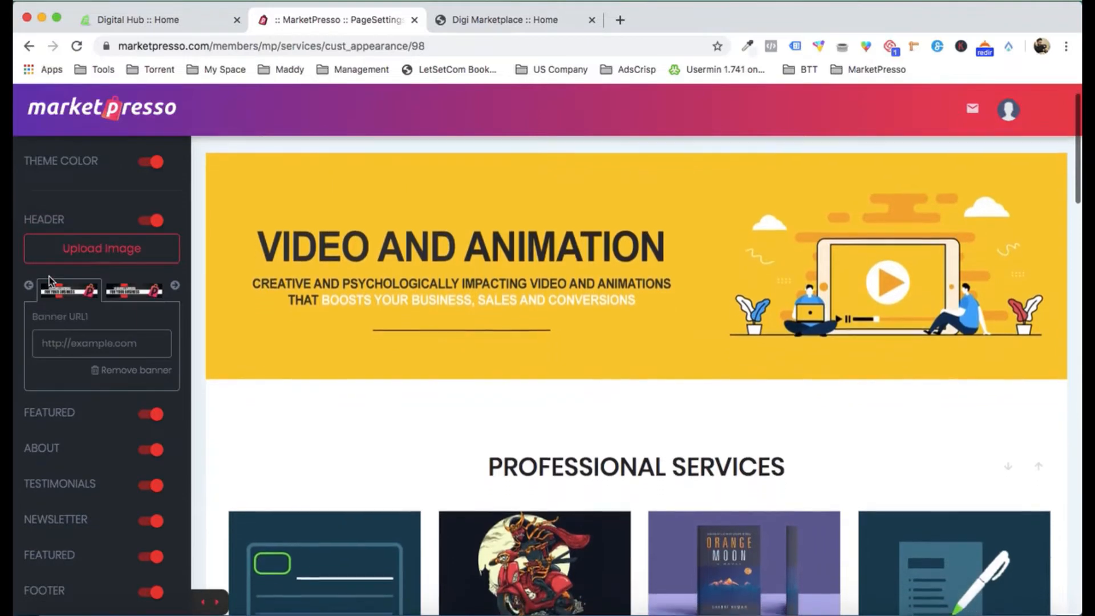
click(98, 261)
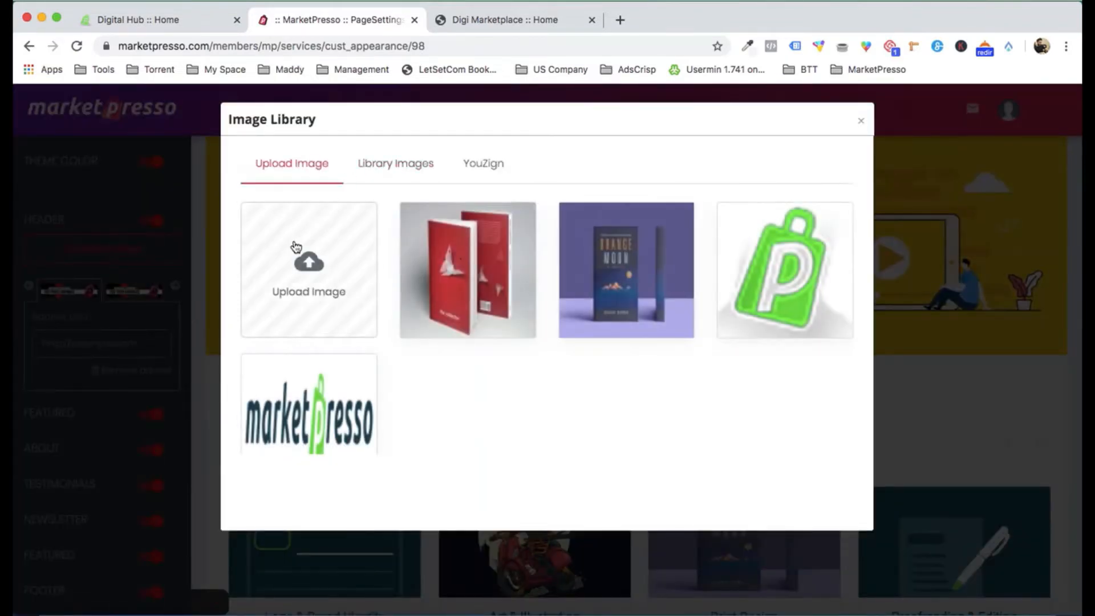
click(295, 246)
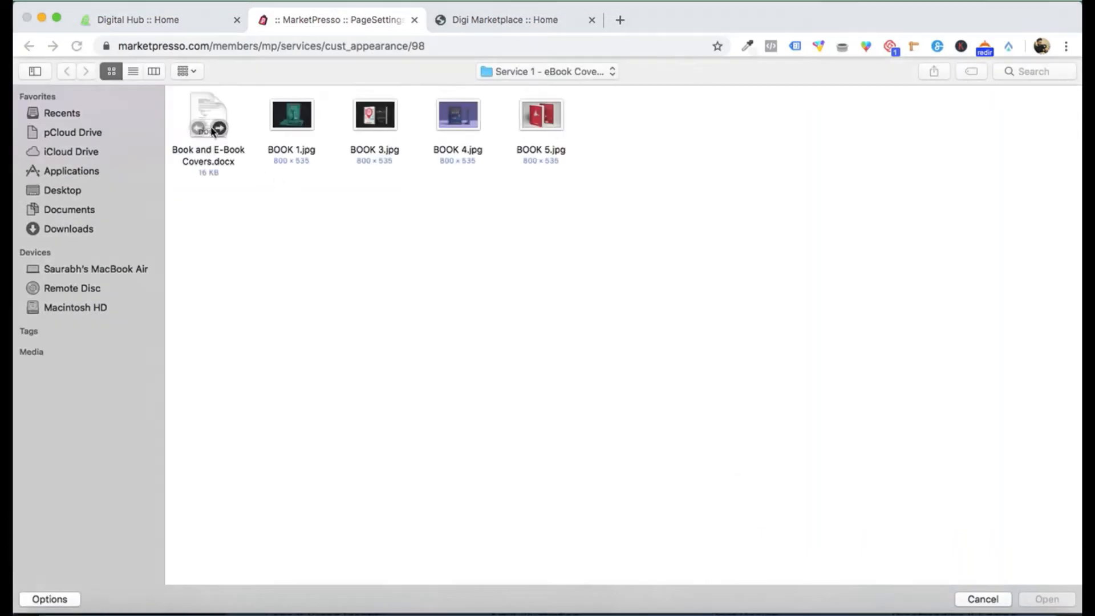
click(535, 66)
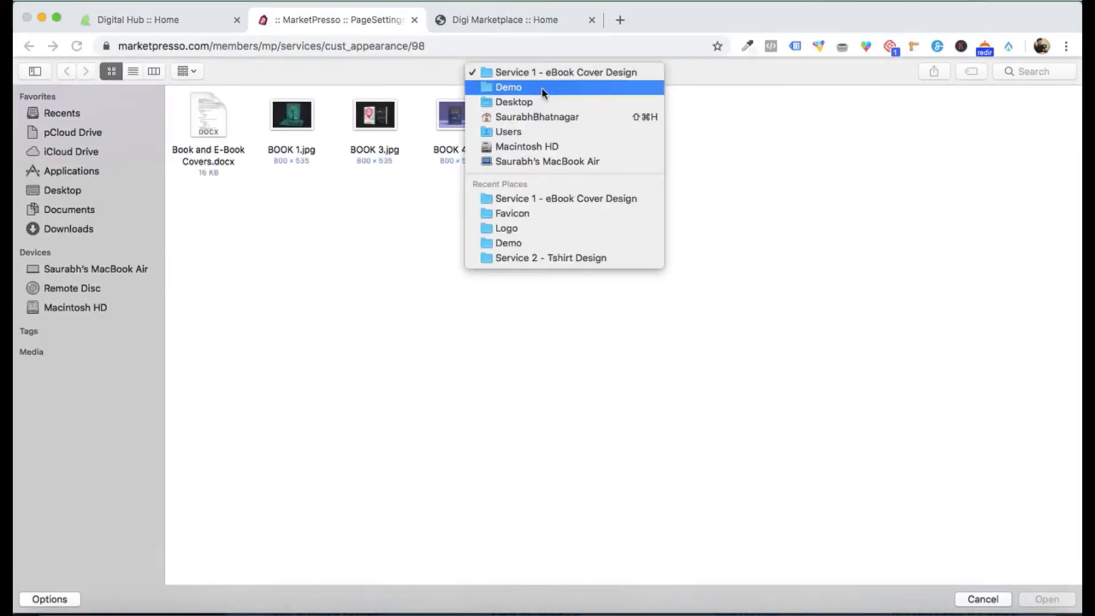
click(542, 88)
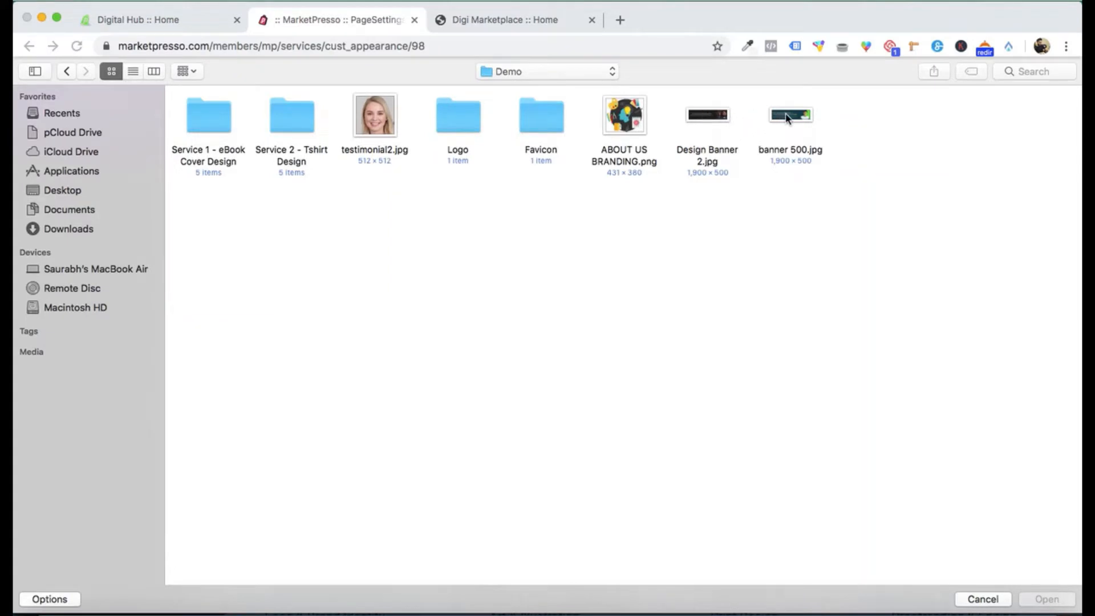
double_click(723, 118)
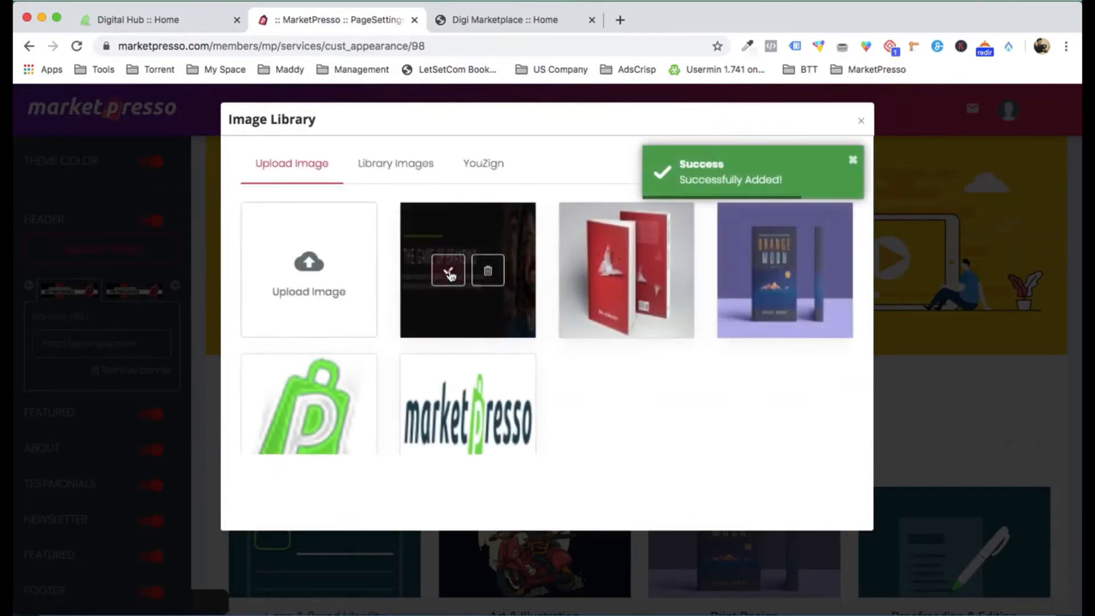
Step: Use the uploaded "The Game of Branding" image as the first header banner and save the page
click(448, 273)
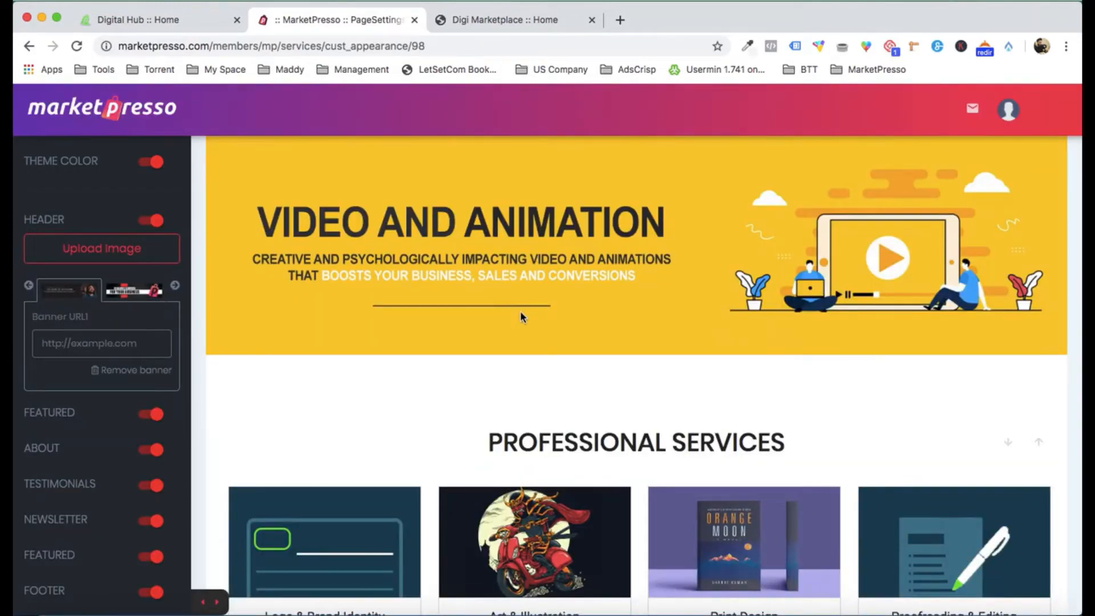
scroll(521, 312, up, 2)
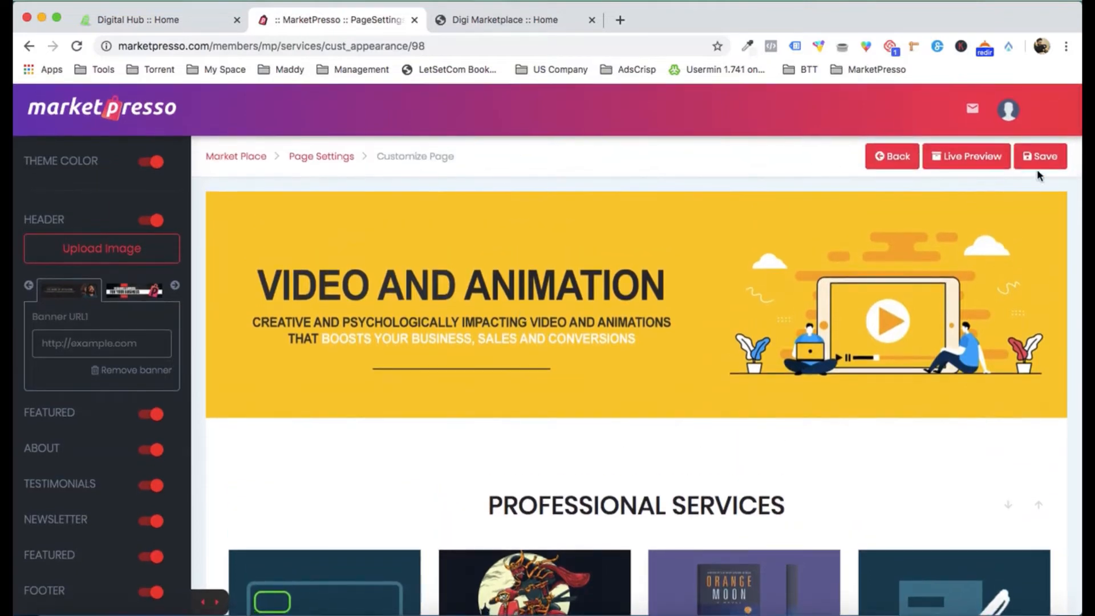
click(1044, 171)
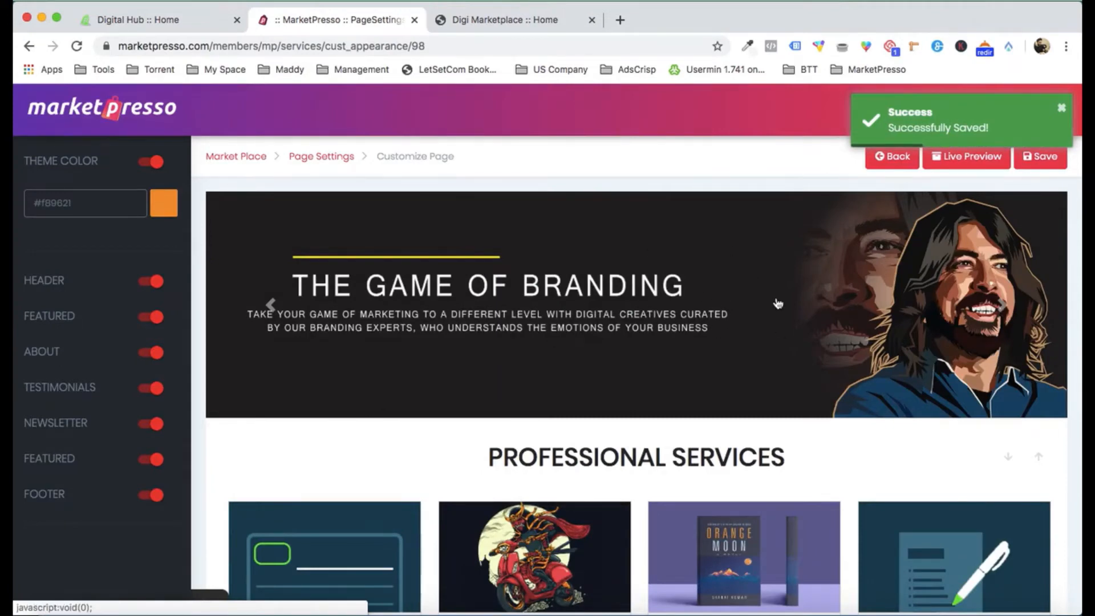
Step: Upload banner 500.jpg to the image library, use it as the first header banner and save the page
click(29, 281)
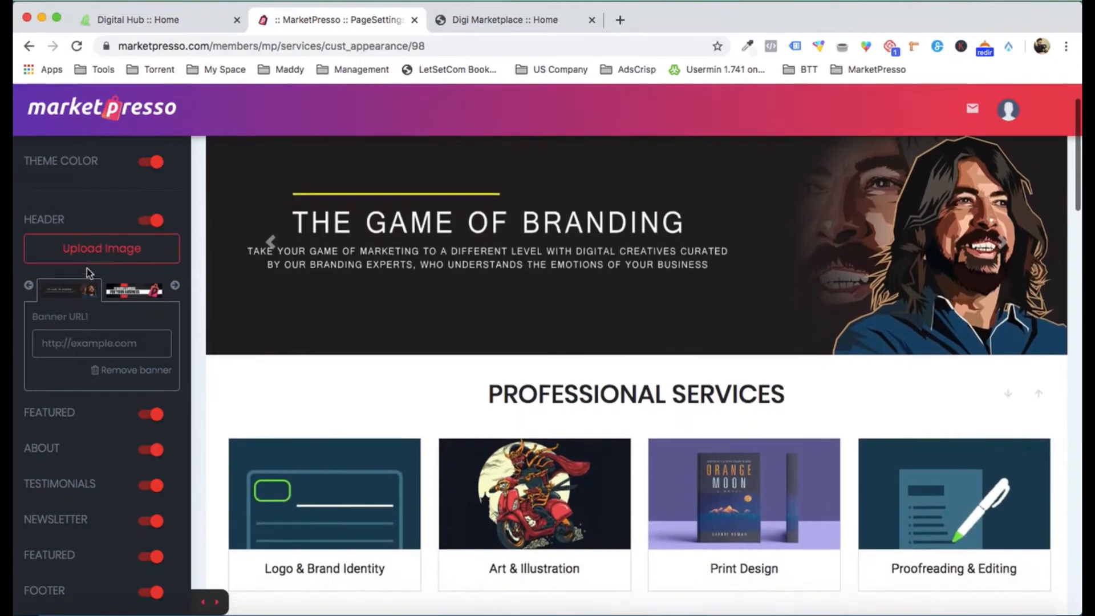
click(96, 255)
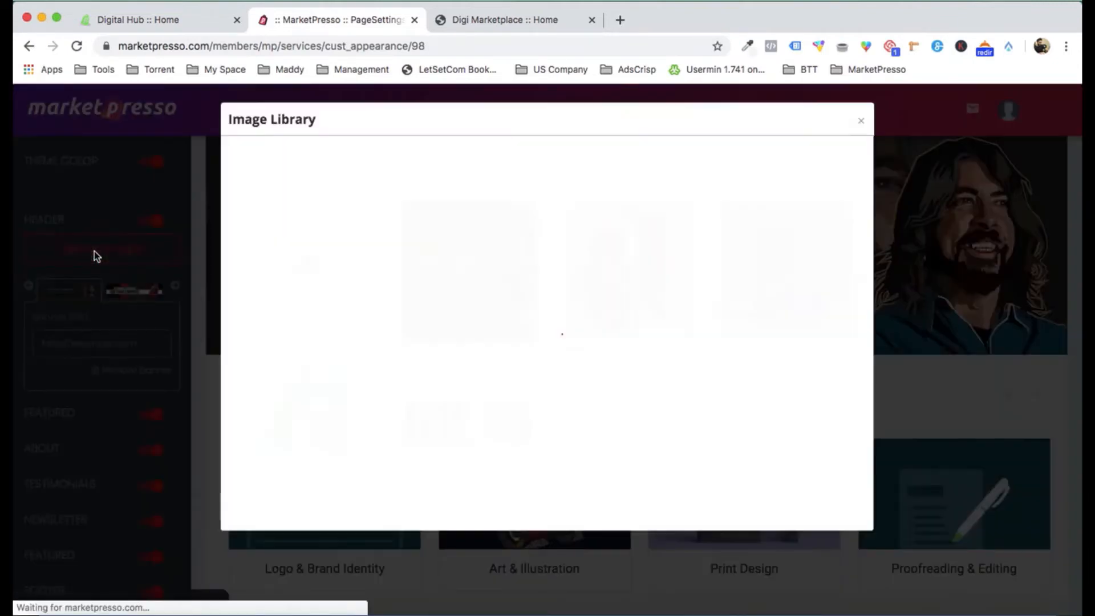
click(328, 272)
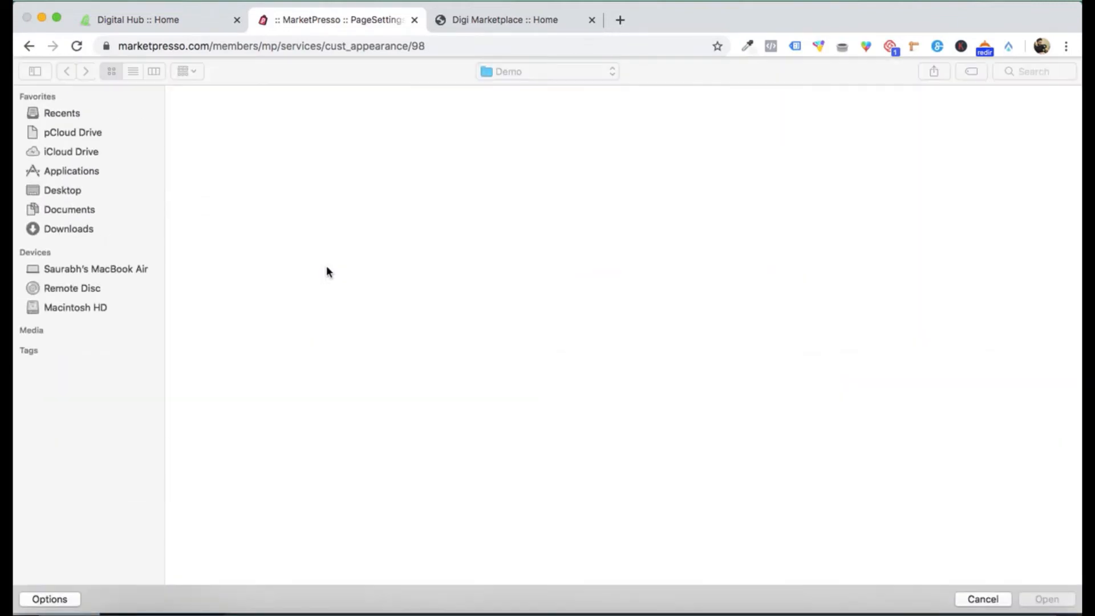
double_click(790, 115)
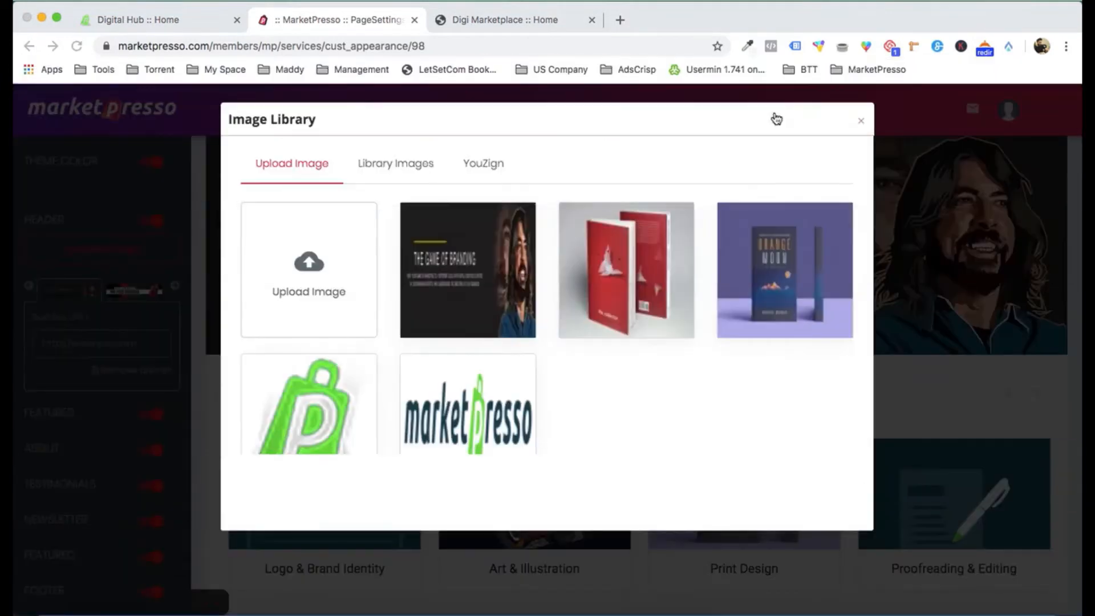
mouse_move(747, 240)
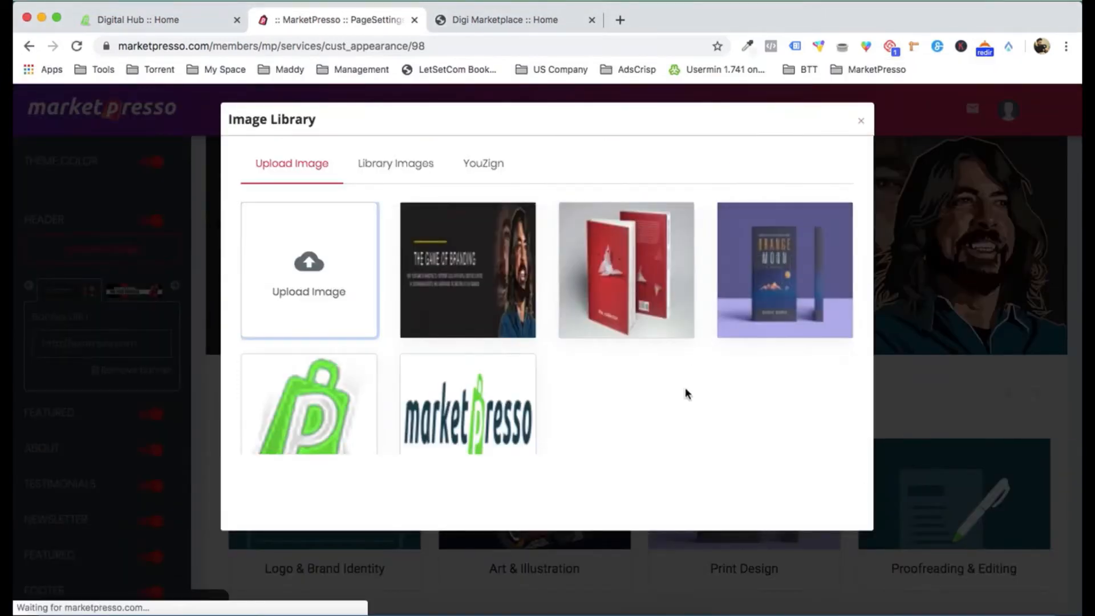
click(457, 268)
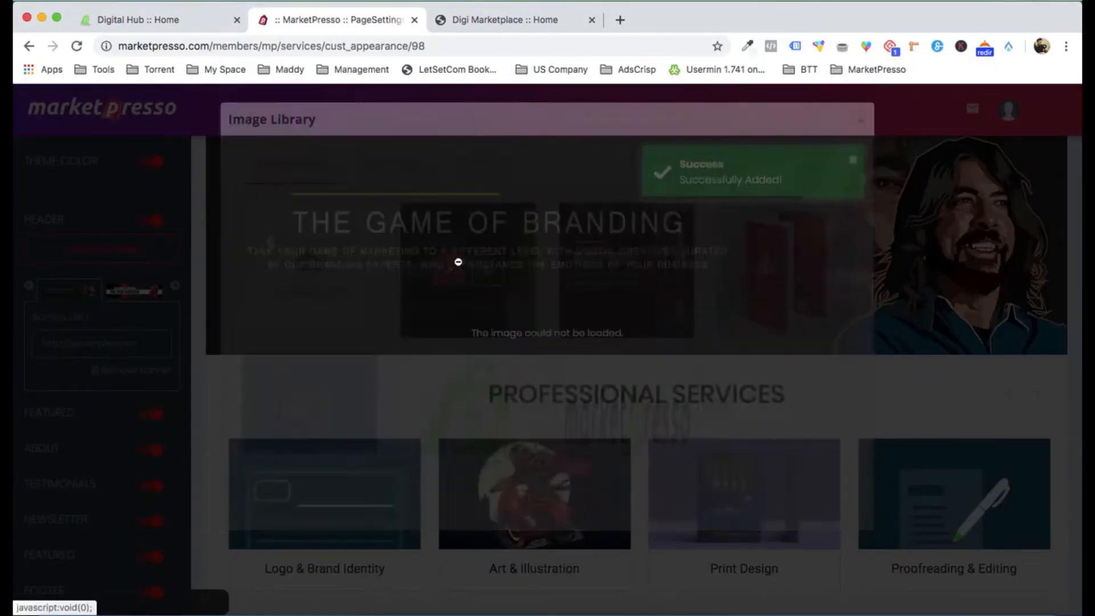
scroll(625, 279, up, 2)
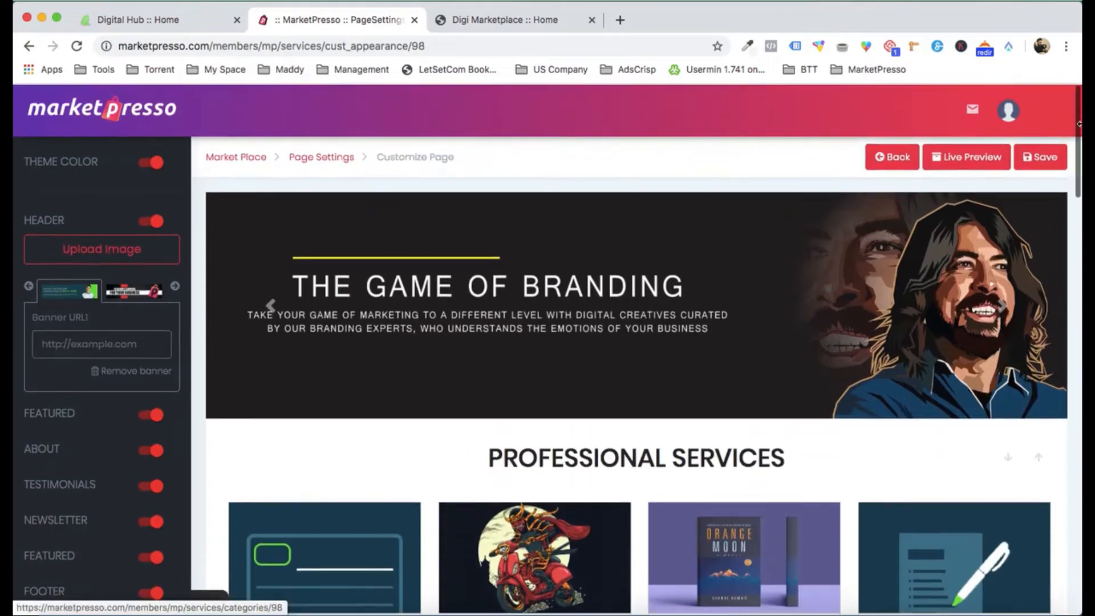
click(1046, 155)
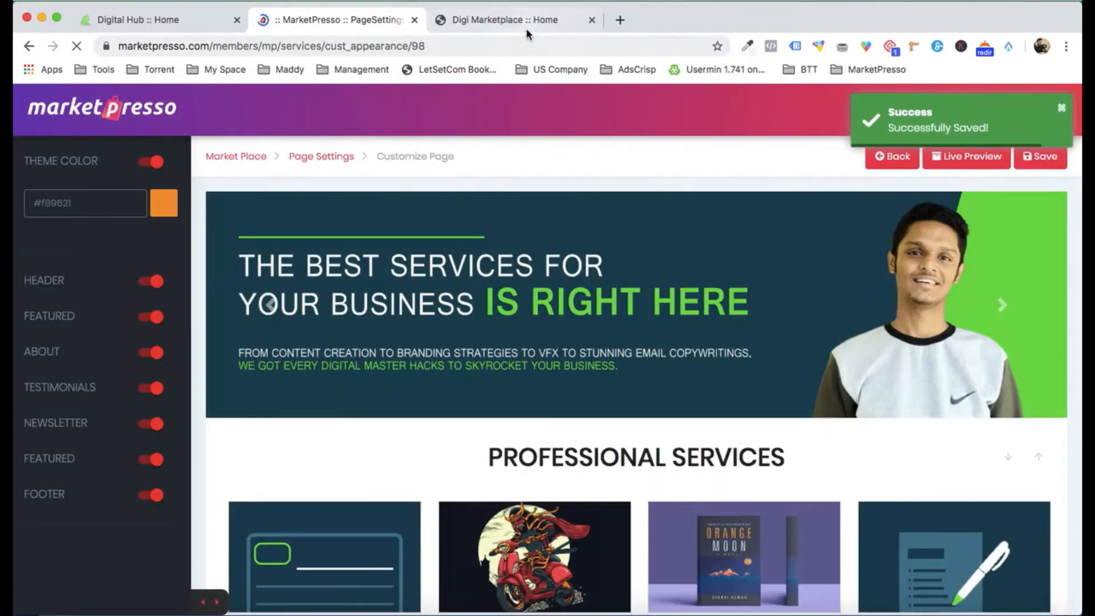
Step: Examine the header banner and the Professional Services section on the live Digi Marketplace home page
click(526, 28)
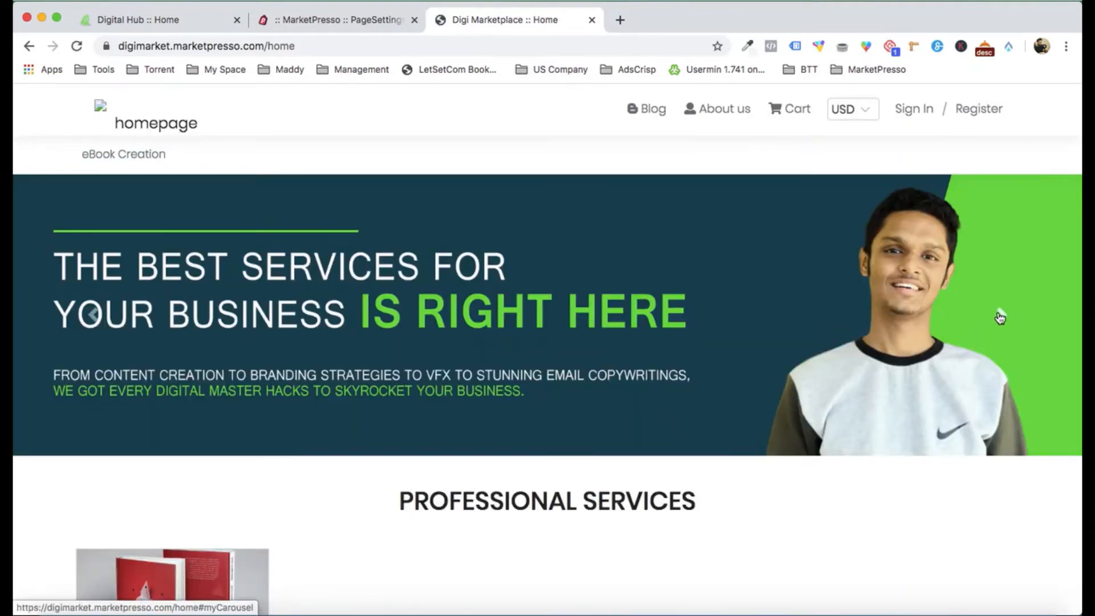
scroll(1015, 381, down, 5)
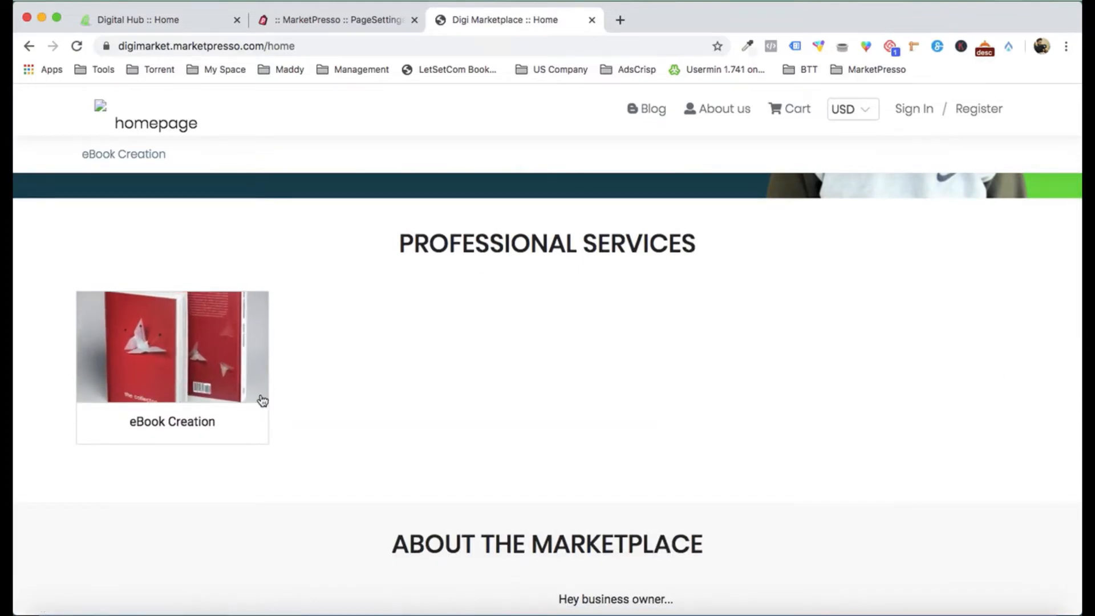
scroll(504, 377, down, 2)
scroll(390, 340, up, 1)
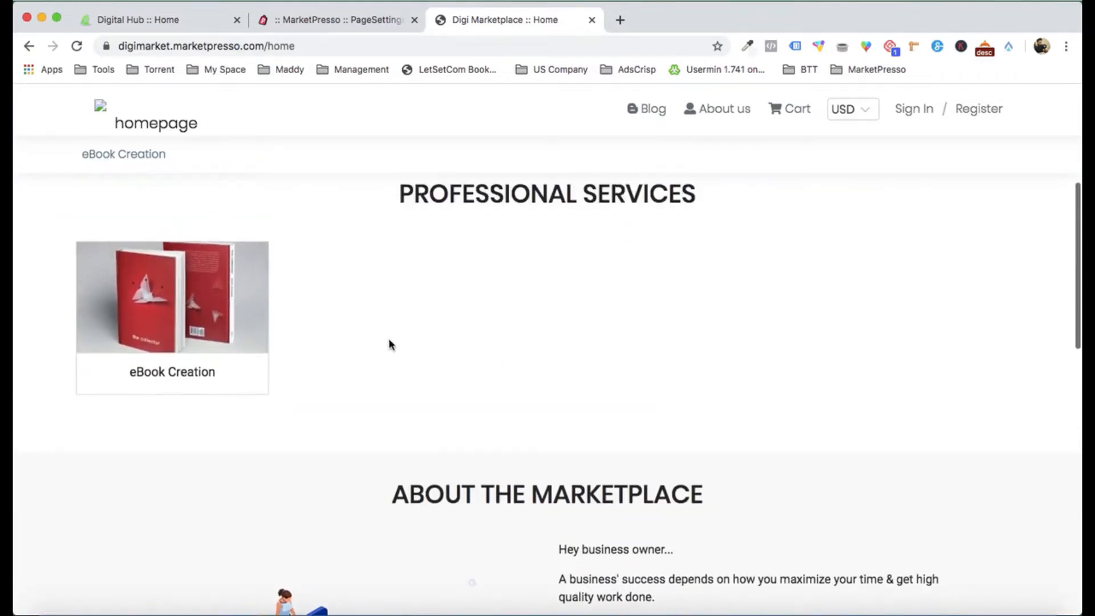
scroll(440, 309, down, 1)
scroll(441, 309, up, 1)
scroll(460, 271, up, 3)
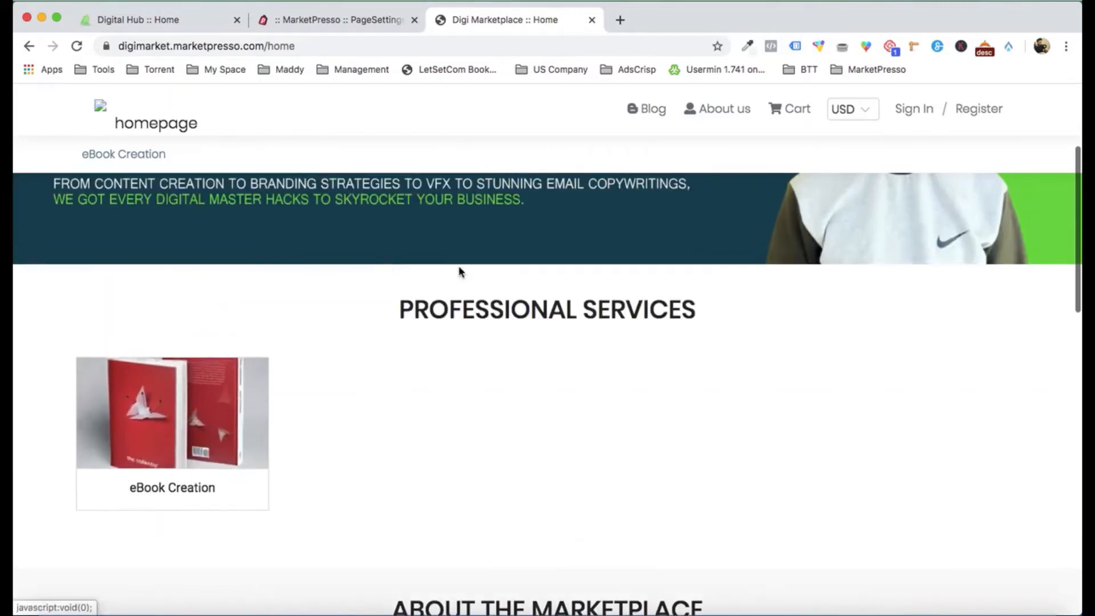
scroll(624, 437, up, 4)
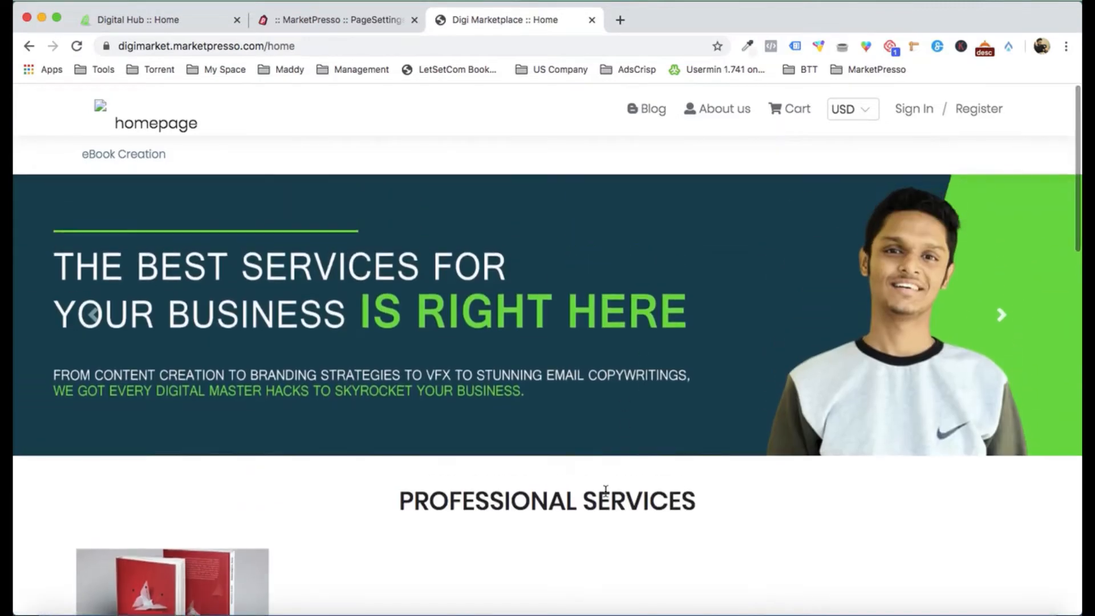
Step: Change the title of the first Featured section to "PROFESSIONAL CATEGORY" in the page customization and save the page
click(362, 24)
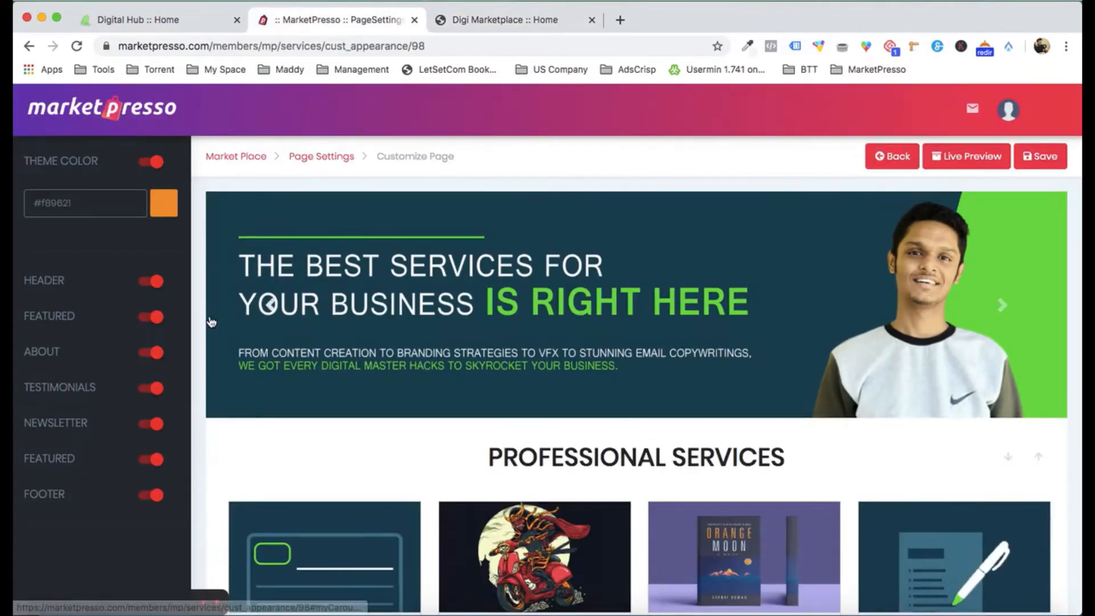
click(67, 315)
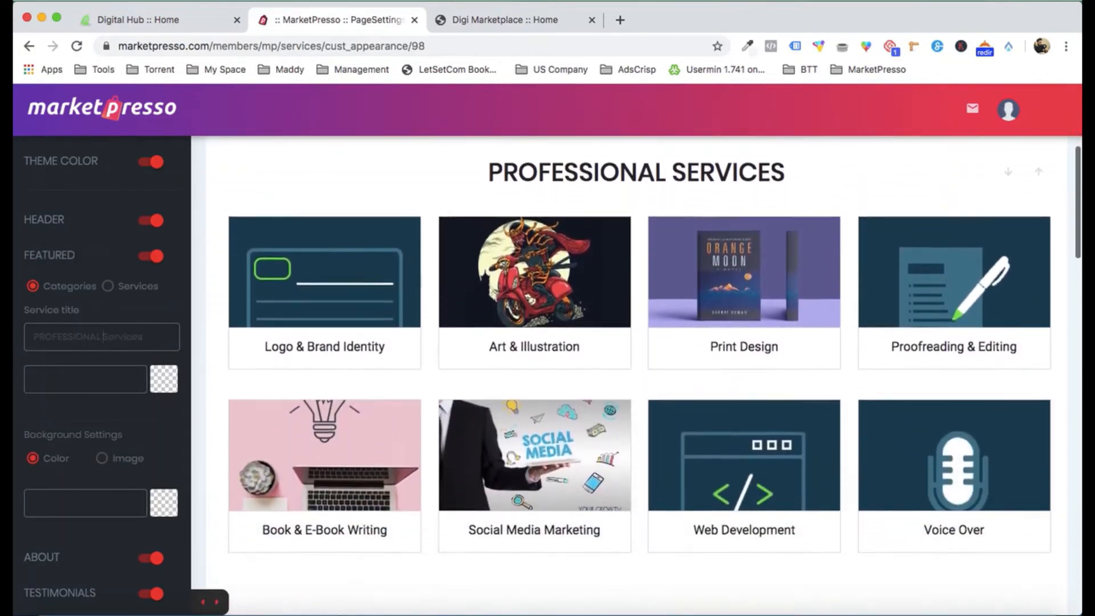
double_click(110, 336)
text(Category)
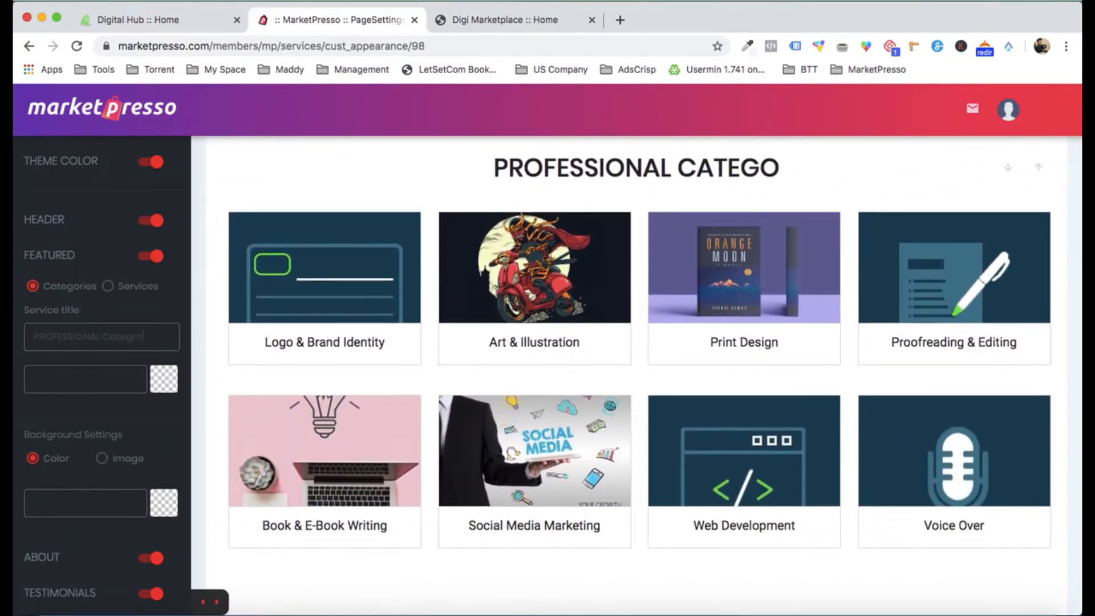
key(BackSpace)
key(BackSpace)
key(BackSpace)
key(BackSpace)
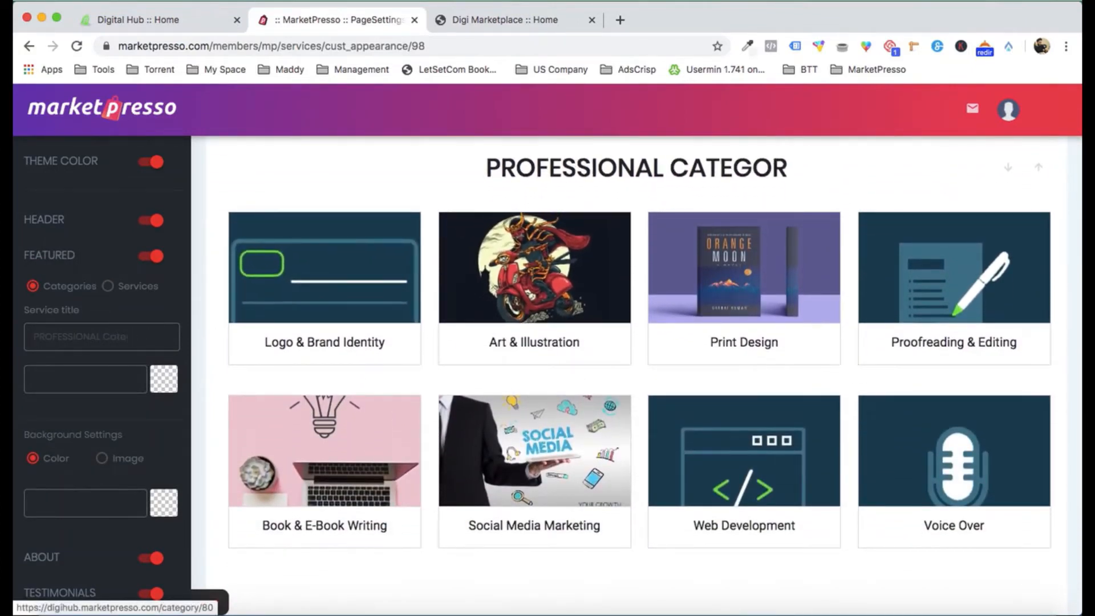
text(ATEGORY)
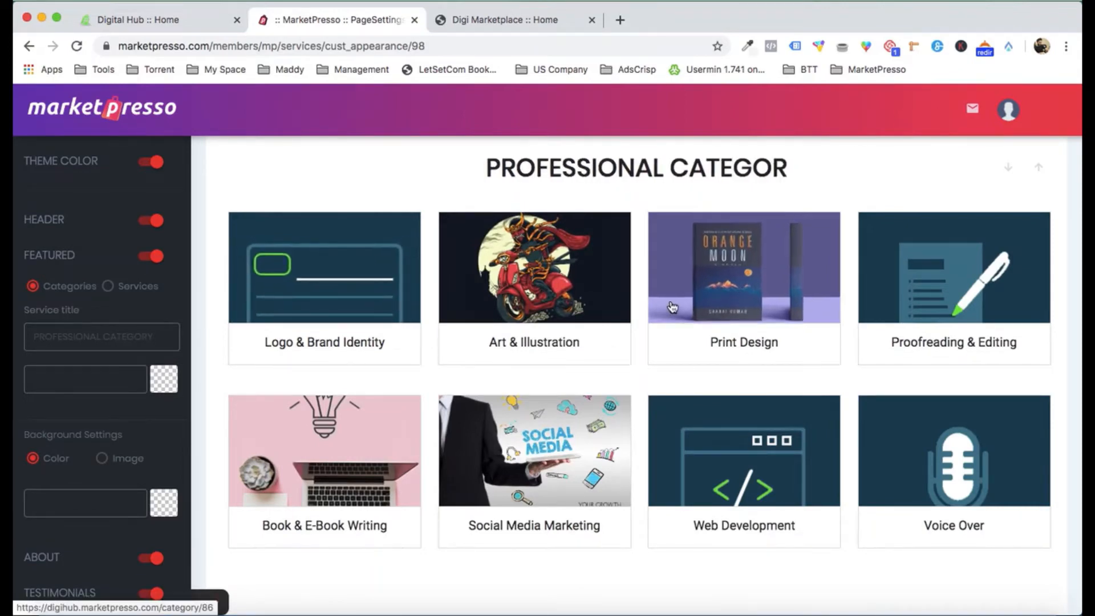
scroll(1046, 224, up, 5)
click(1043, 160)
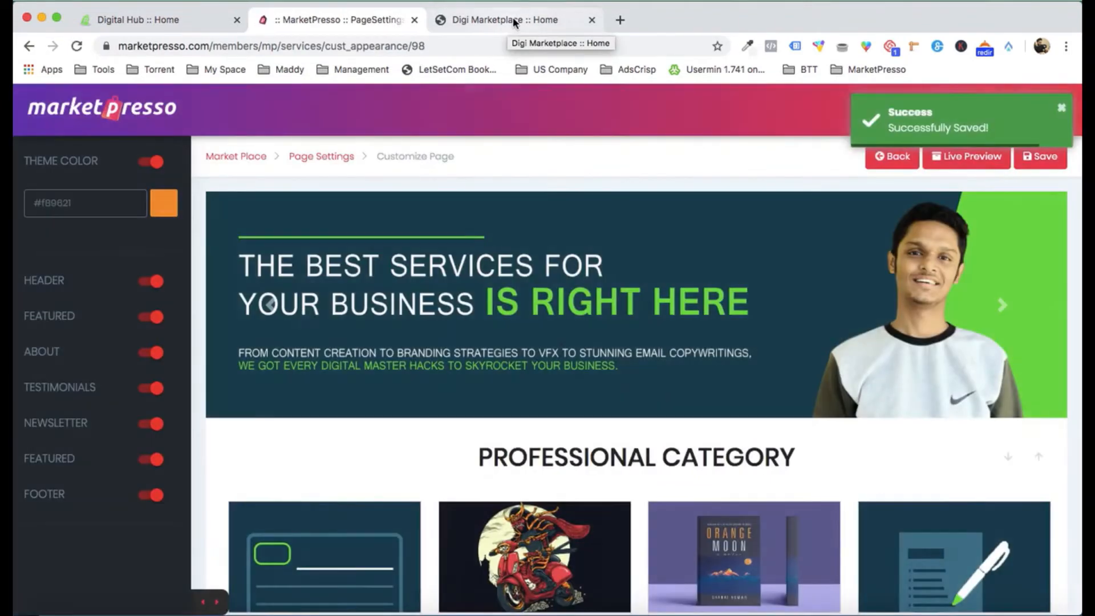
Step: Reload the live Digi Marketplace home page and review its sections from the category title down to Popular Services
click(512, 17)
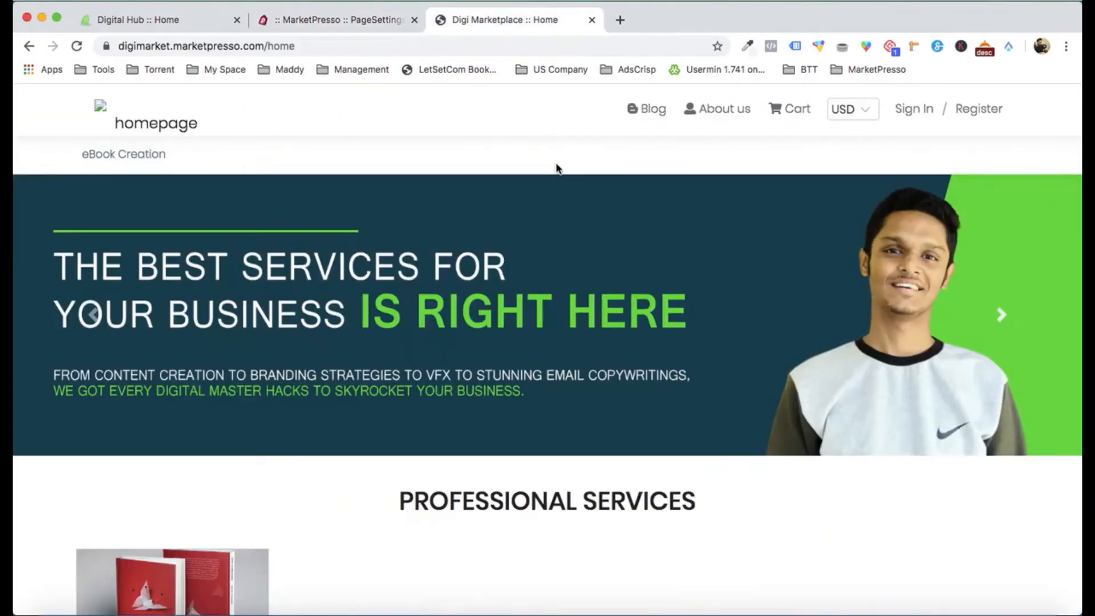
key(super+r)
scroll(644, 394, down, 3)
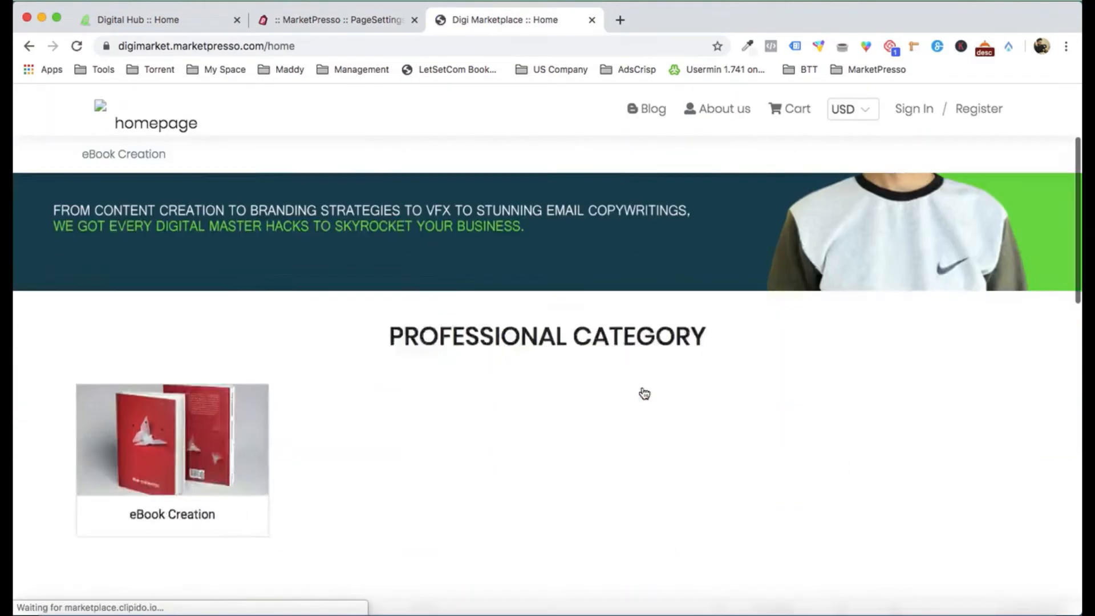
scroll(400, 516, down, 8)
scroll(232, 283, up, 4)
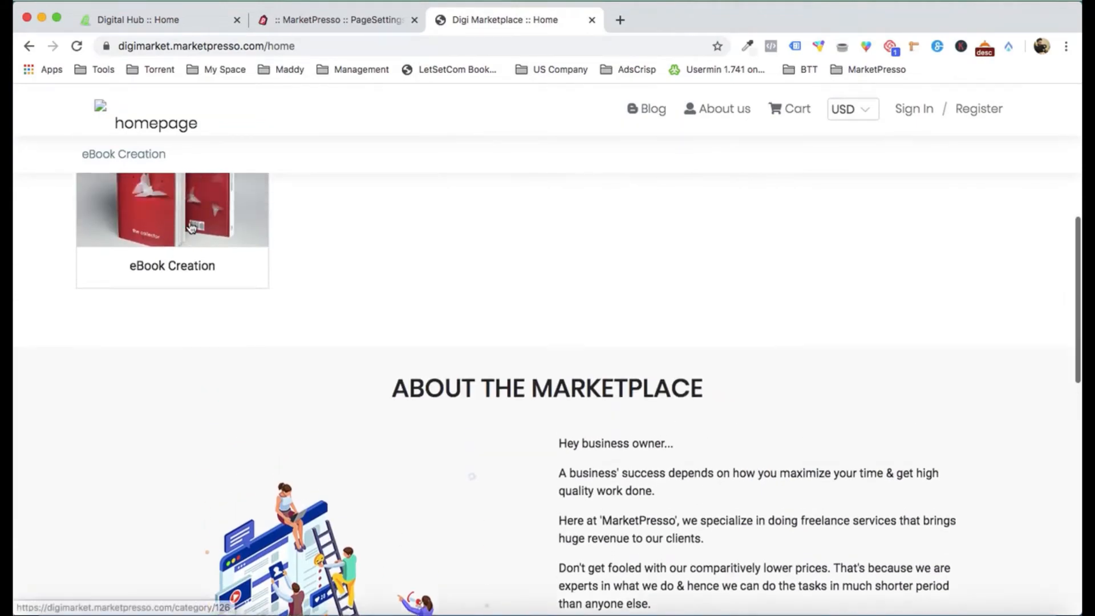
scroll(191, 227, up, 2)
scroll(623, 315, down, 7)
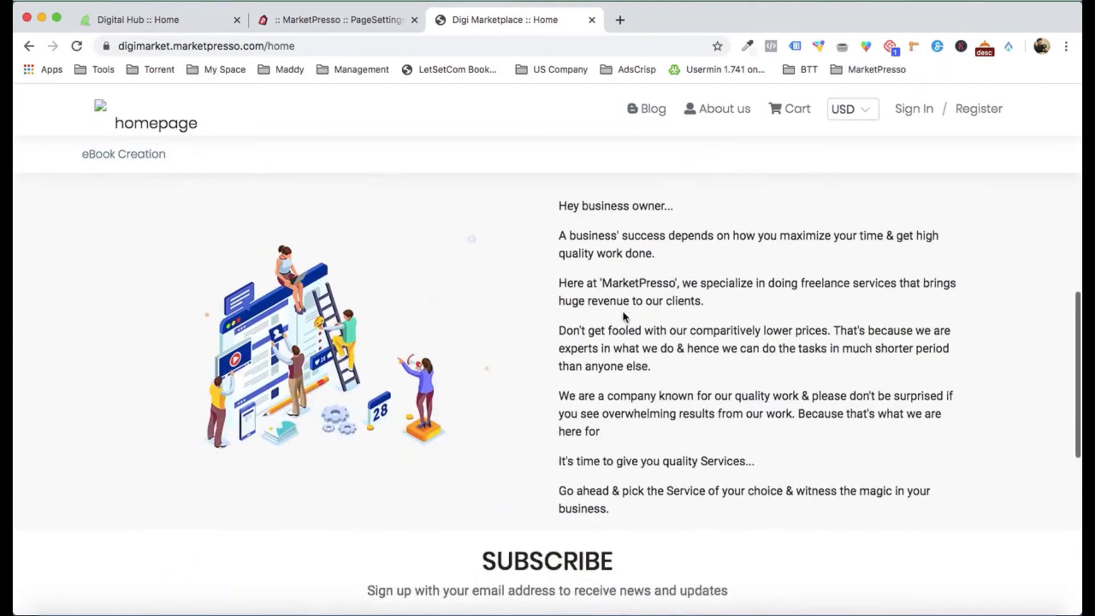
scroll(622, 310, down, 8)
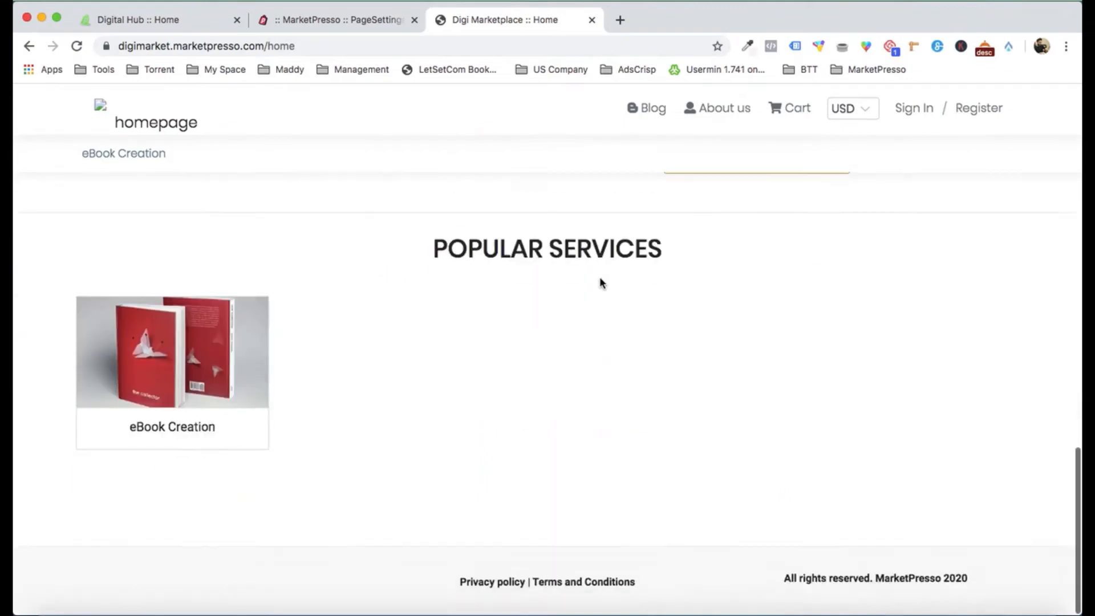
scroll(600, 276, up, 5)
Step: Return to the page customization and turn off the Newsletter section
click(347, 19)
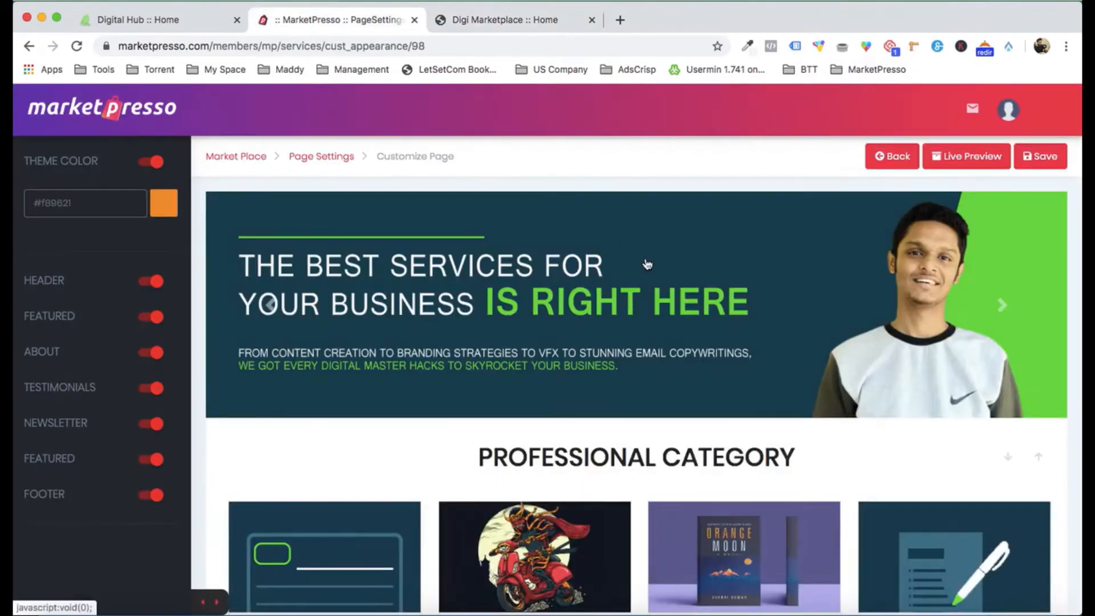
scroll(647, 264, down, 3)
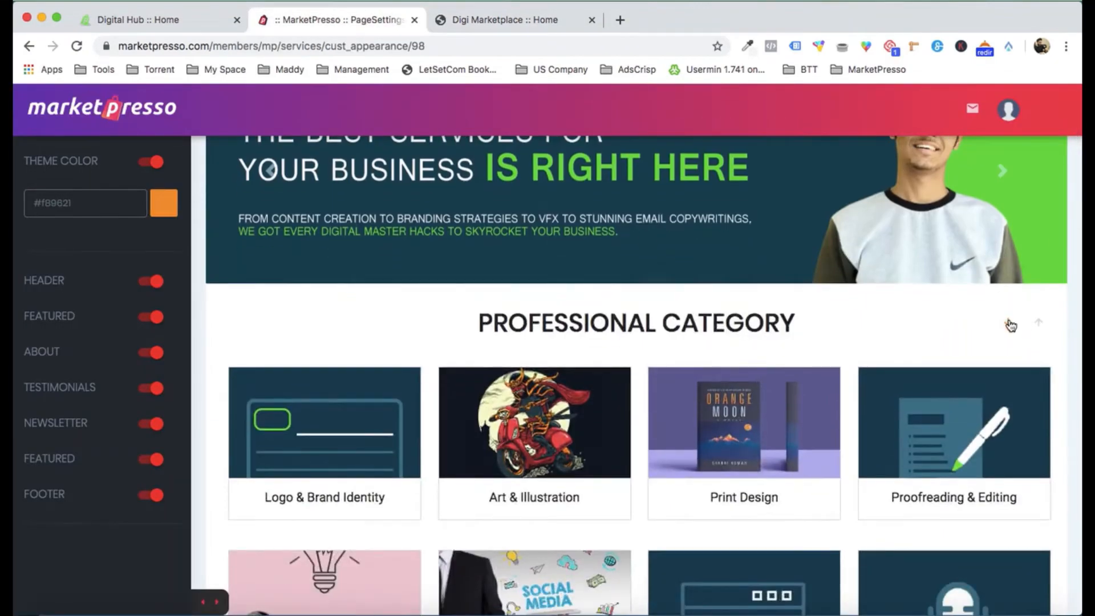
scroll(1011, 325, down, 8)
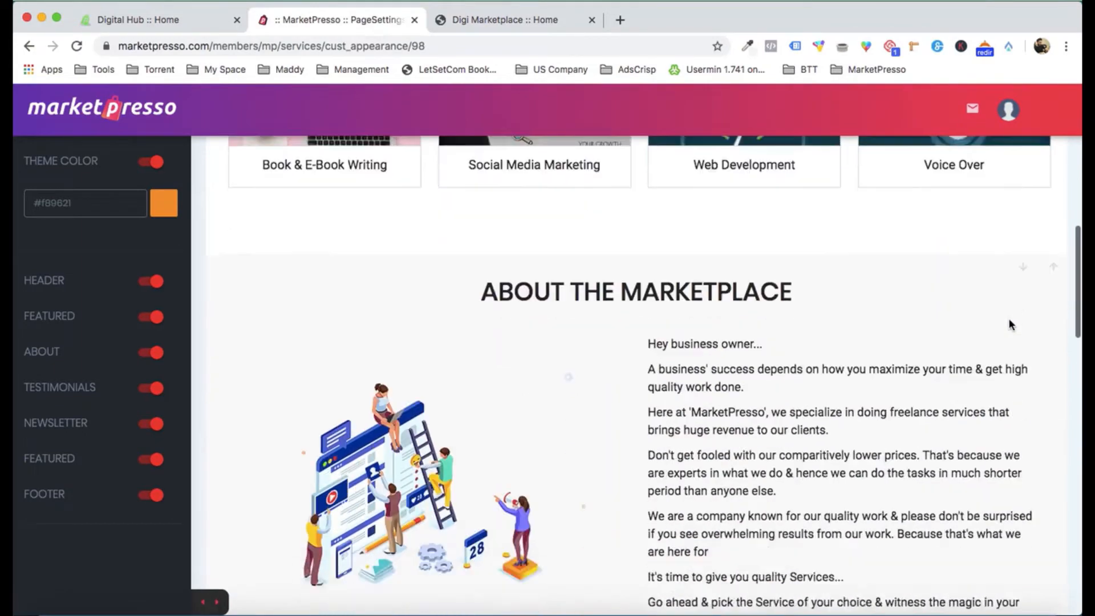
scroll(1009, 324, down, 10)
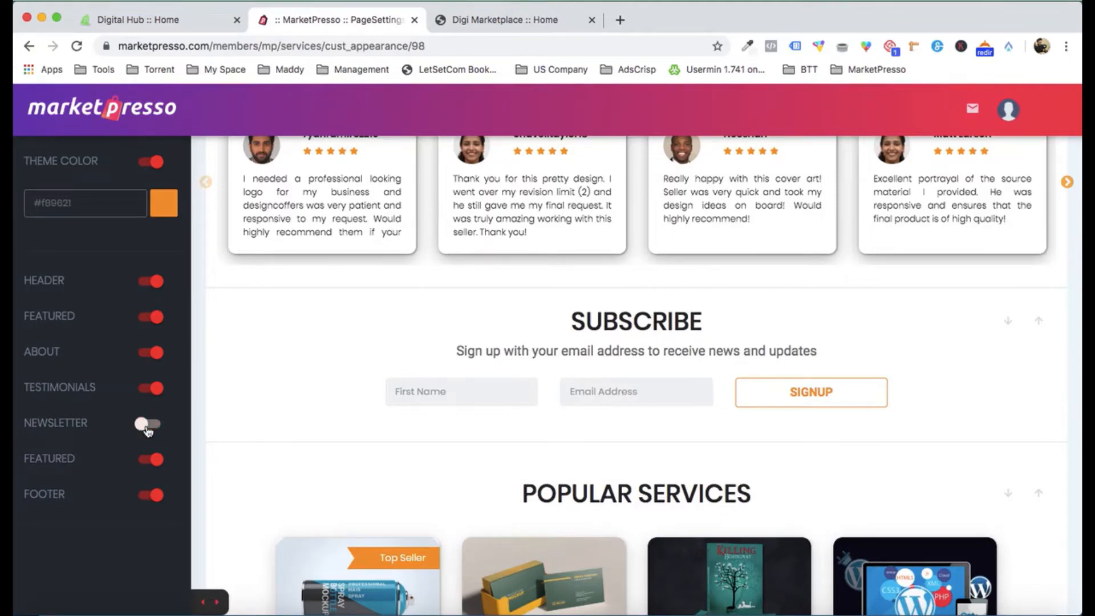
Step: Move the Customer Testimonials section down until it sits below the Popular Services section, just above the footer
scroll(419, 377, up, 2)
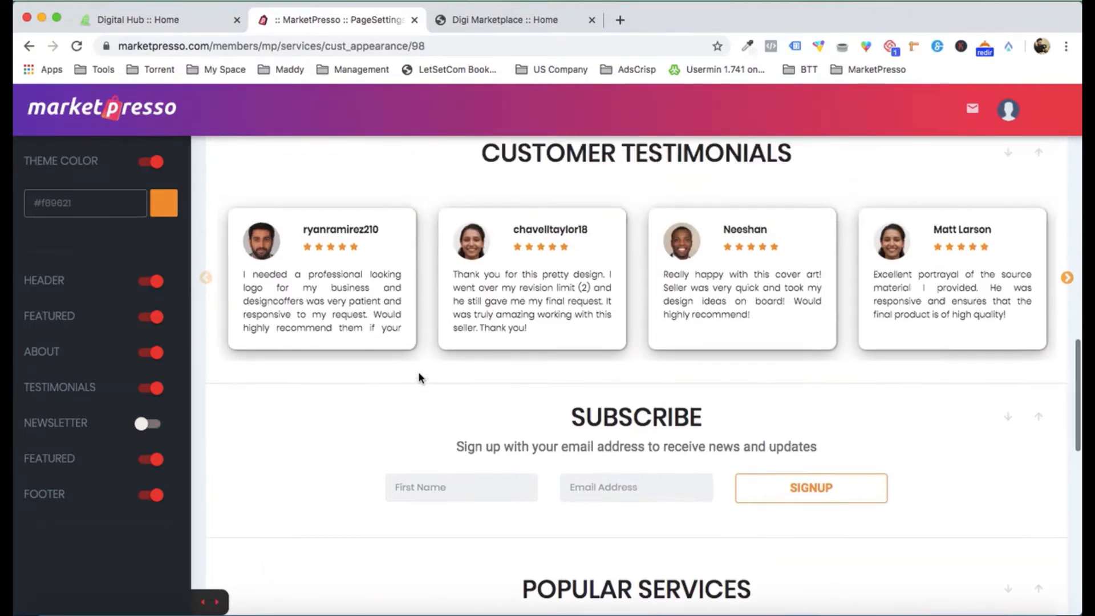
scroll(419, 377, up, 3)
scroll(679, 376, down, 5)
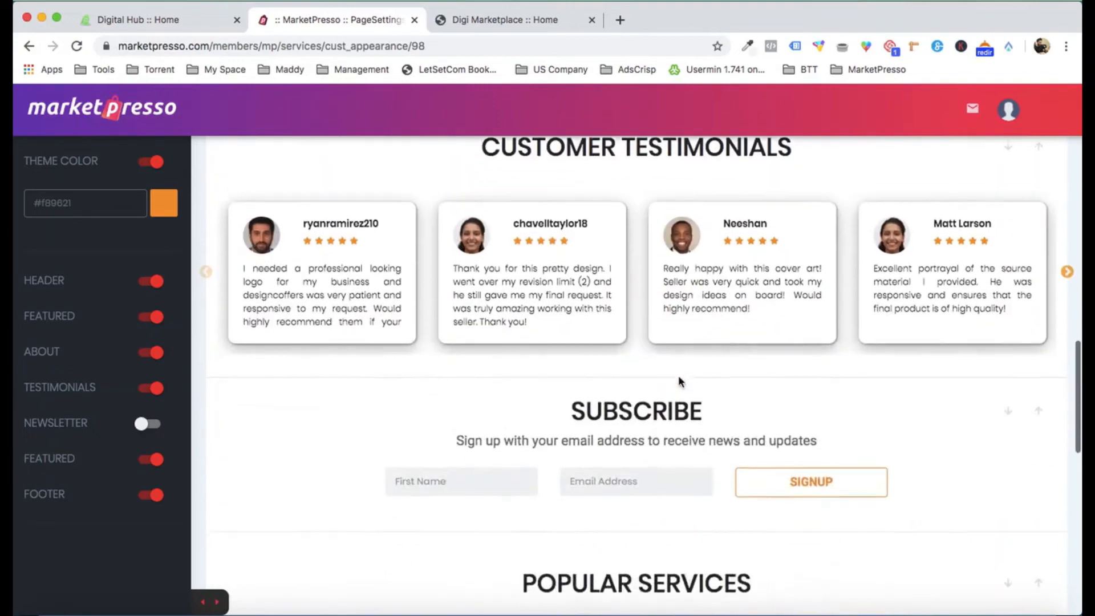
scroll(685, 319, up, 3)
scroll(1005, 335, down, 7)
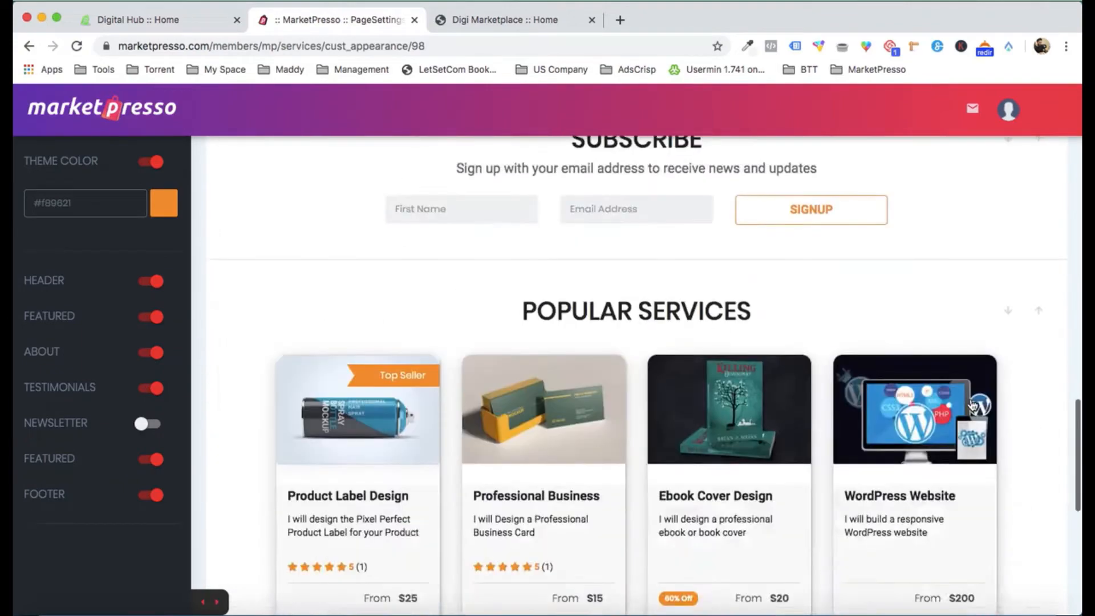
scroll(971, 406, up, 6)
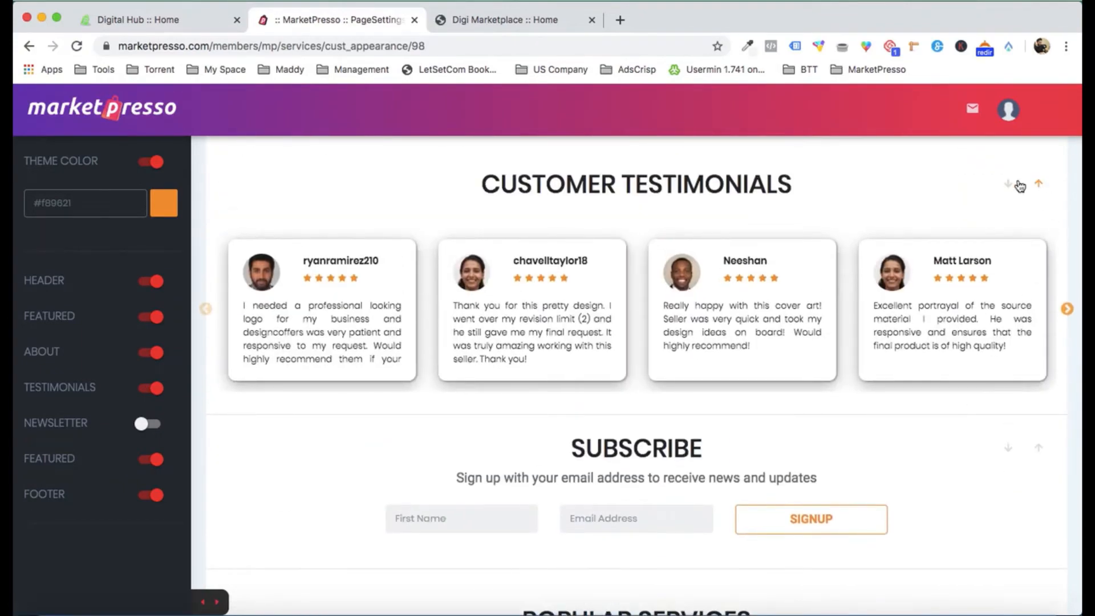
click(1010, 184)
scroll(937, 246, down, 5)
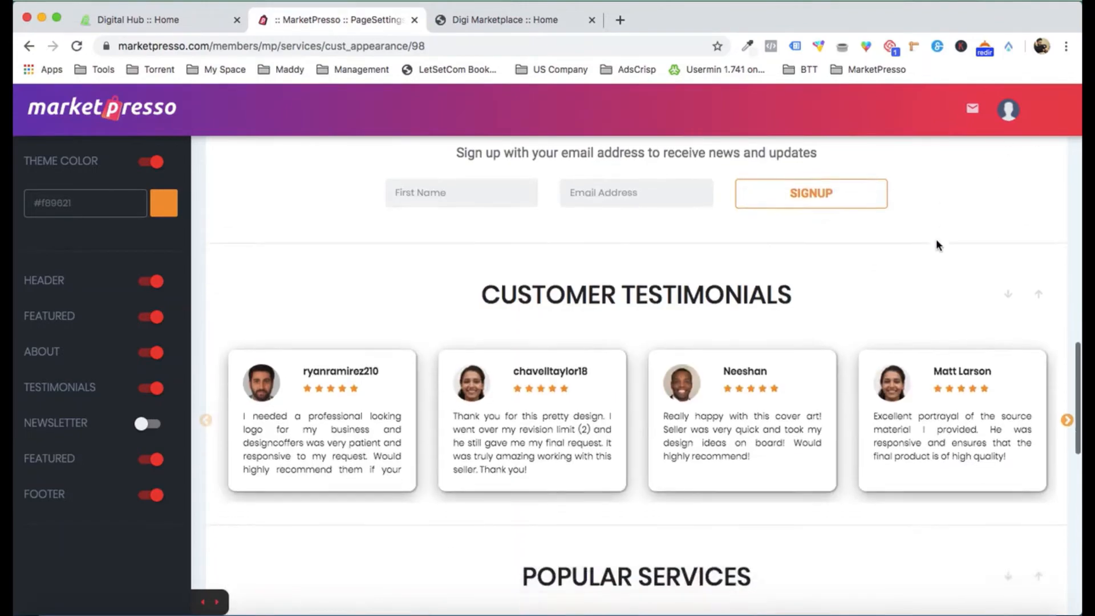
scroll(946, 244, up, 4)
click(1008, 251)
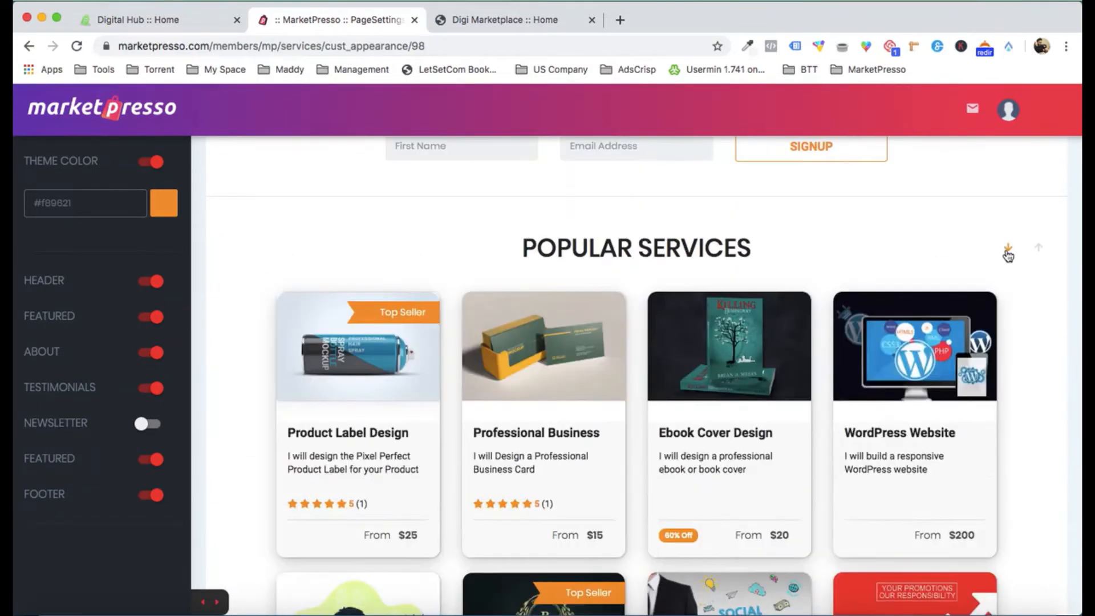
scroll(878, 344, down, 5)
scroll(882, 344, down, 7)
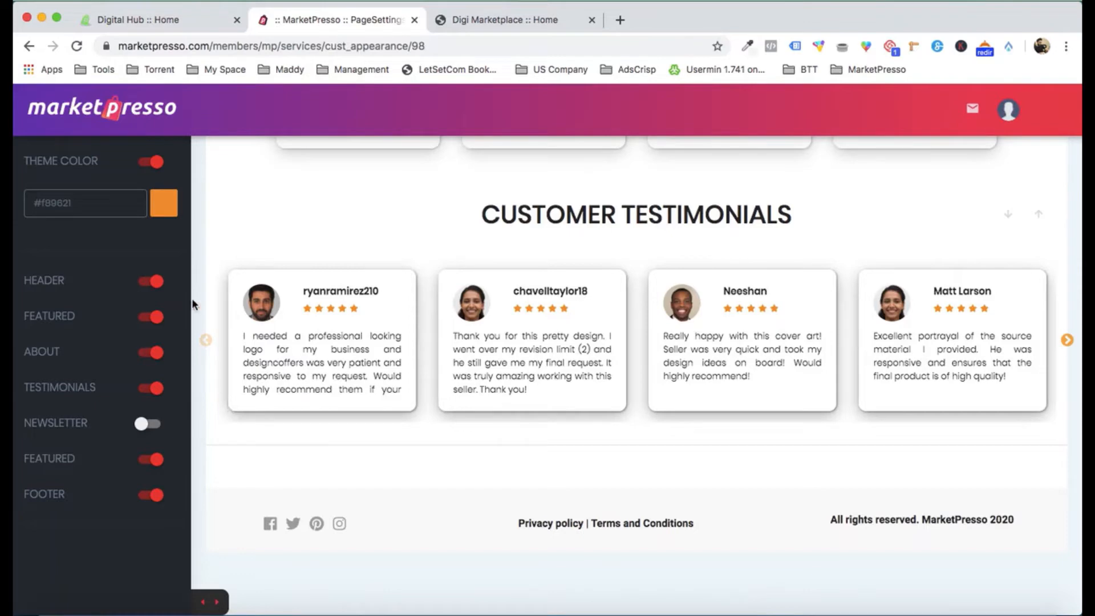
Step: Set the theme color to dark green #238f10 and save the page
click(162, 204)
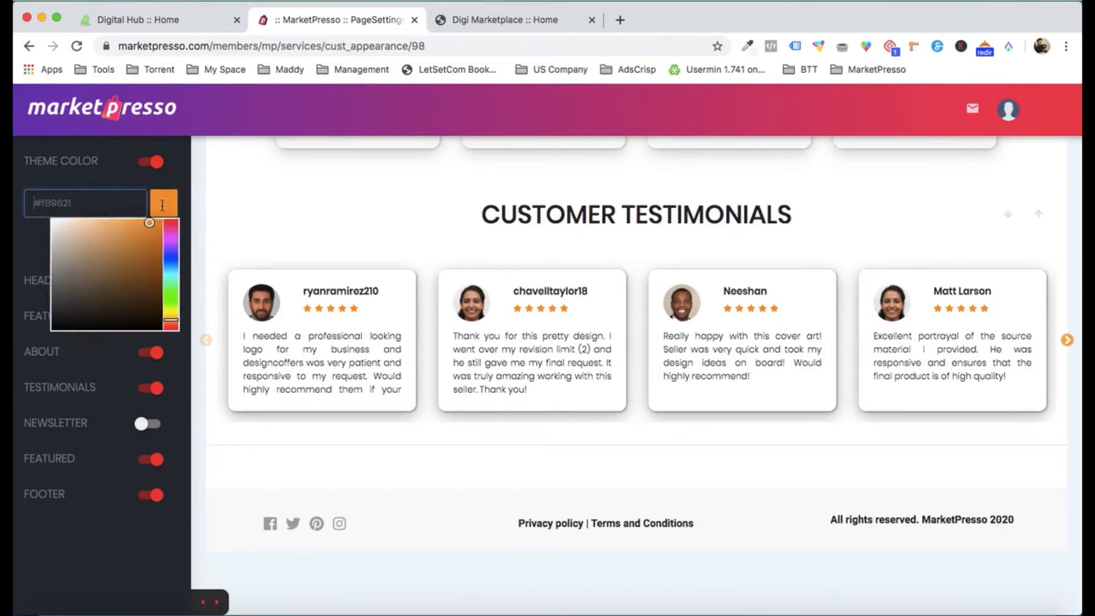
click(172, 292)
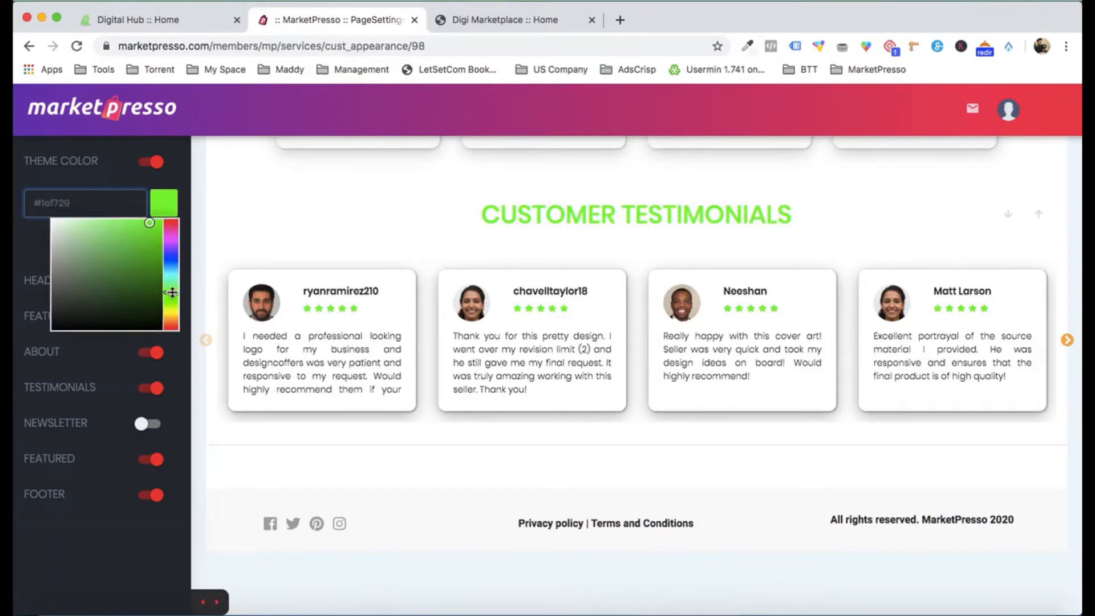
drag(172, 293, 171, 296)
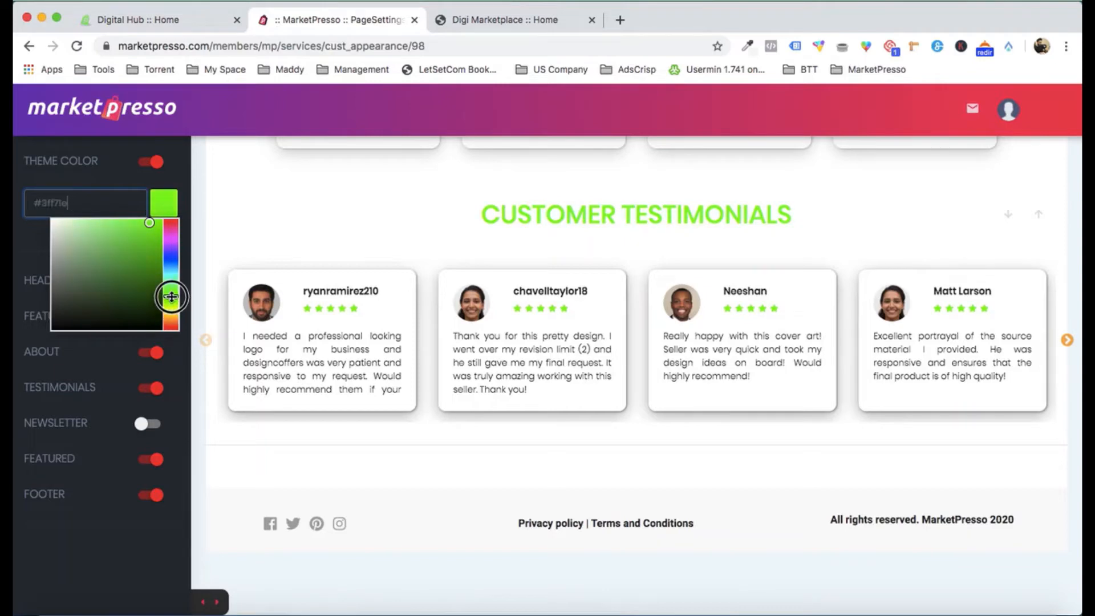
click(151, 268)
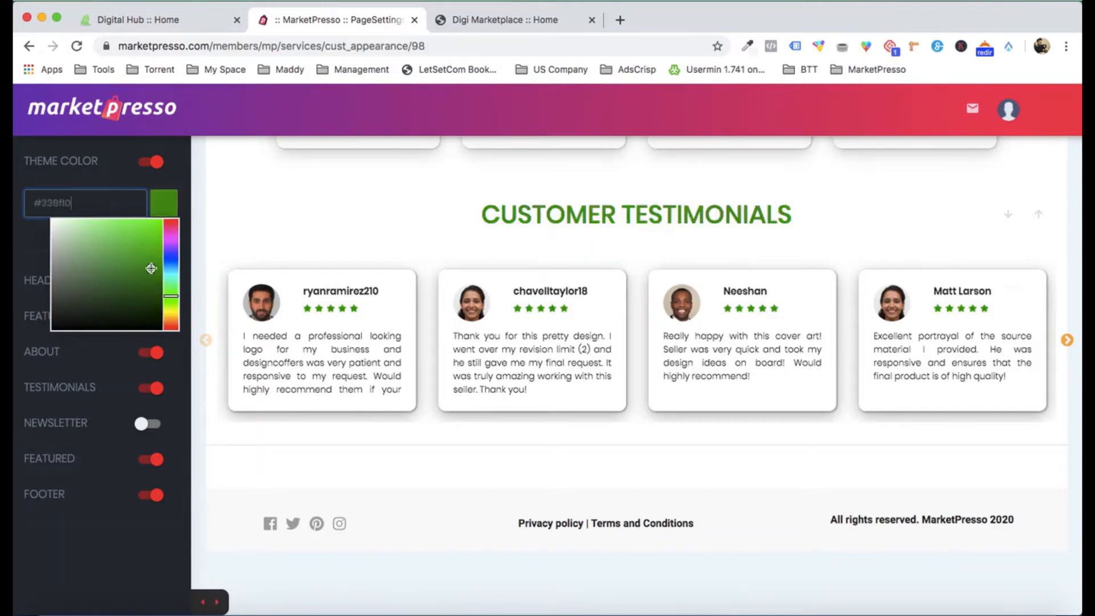
click(328, 232)
scroll(983, 224, up, 15)
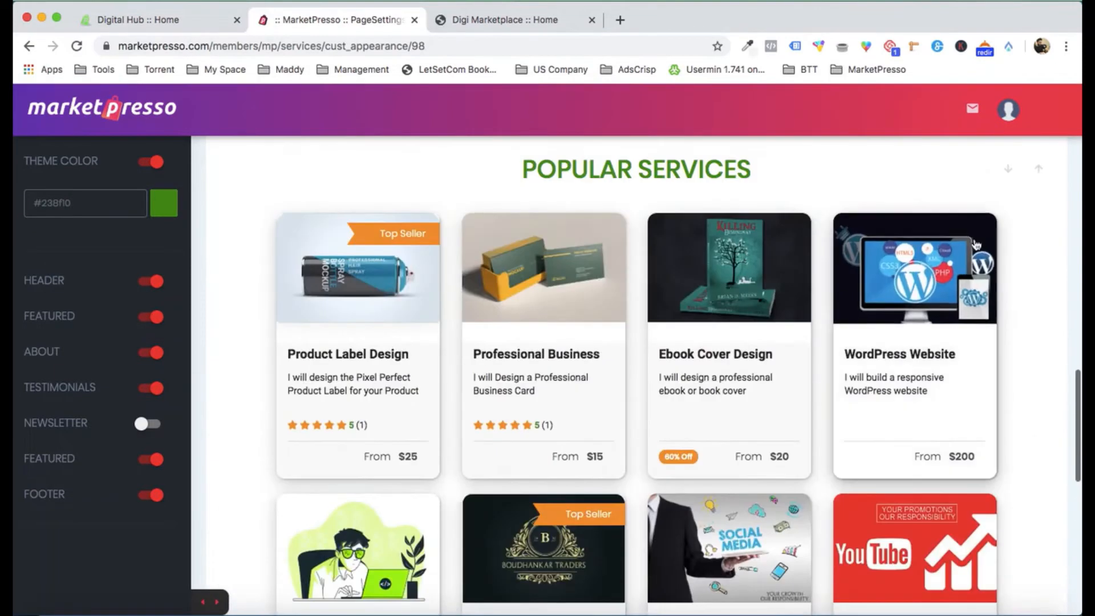
scroll(1025, 199, up, 10)
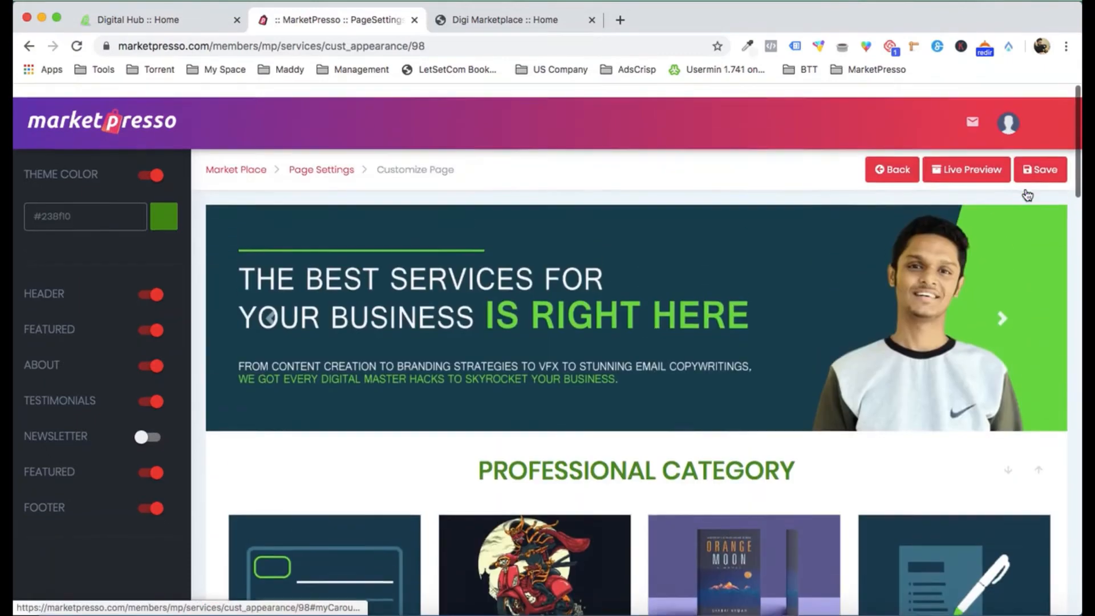
click(1039, 157)
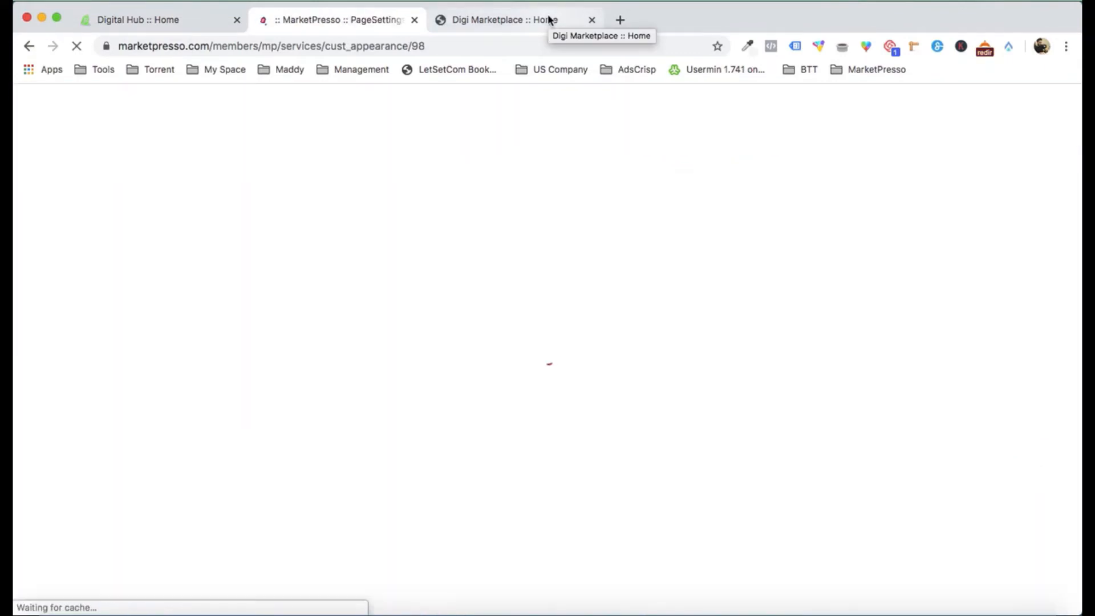
Step: Reload the live Digi Marketplace home page and check its sections from the banner down to Popular Services
click(549, 20)
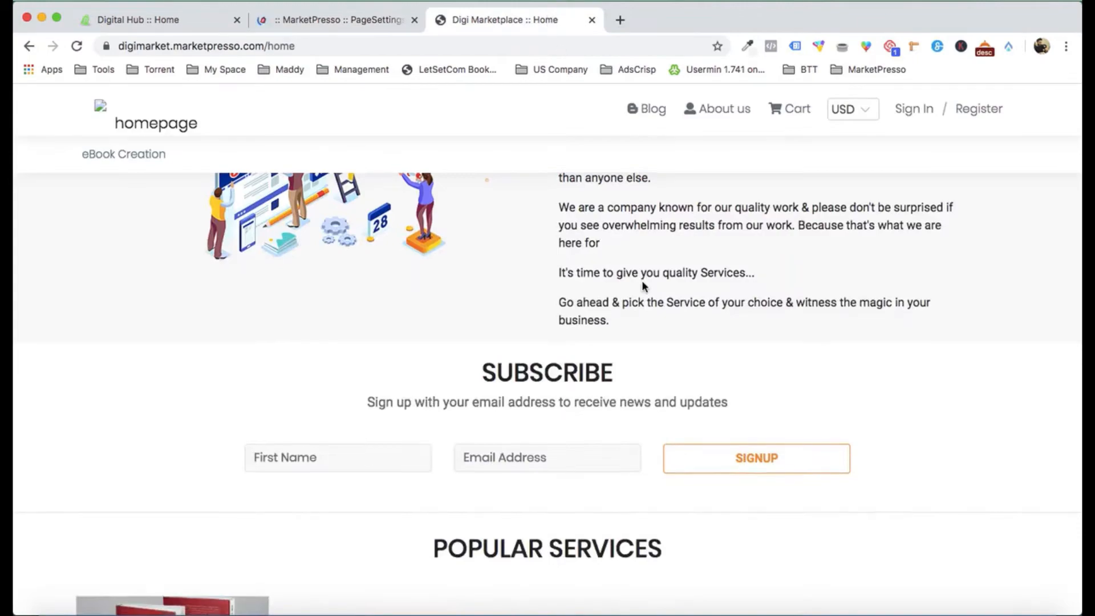
scroll(641, 279, down, 5)
scroll(641, 280, up, 15)
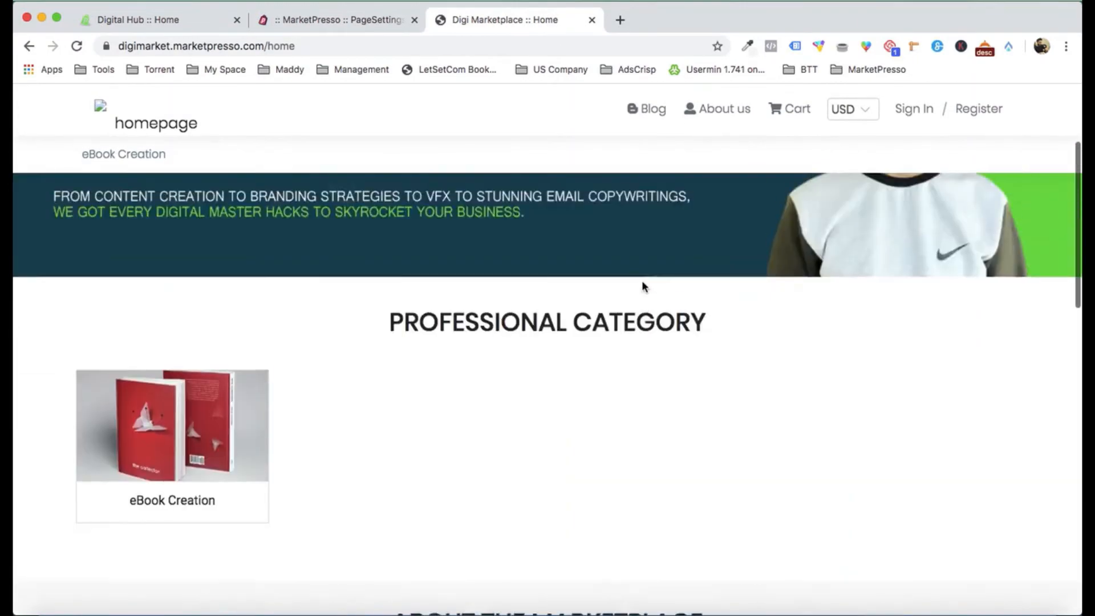
scroll(642, 282, down, 15)
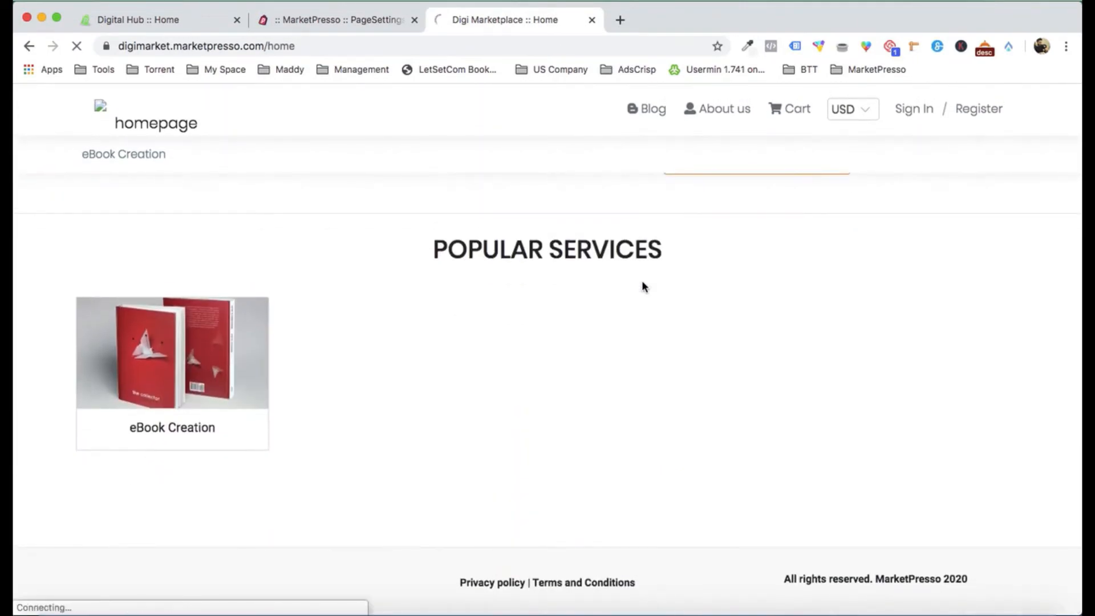
scroll(642, 282, up, 15)
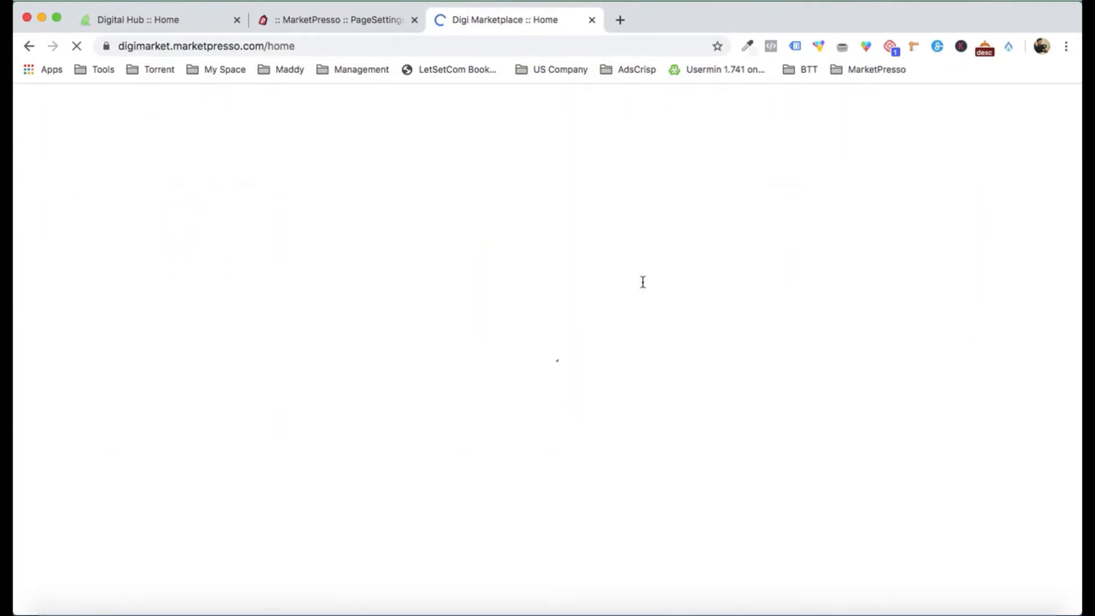
scroll(642, 282, down, 12)
scroll(643, 282, up, 15)
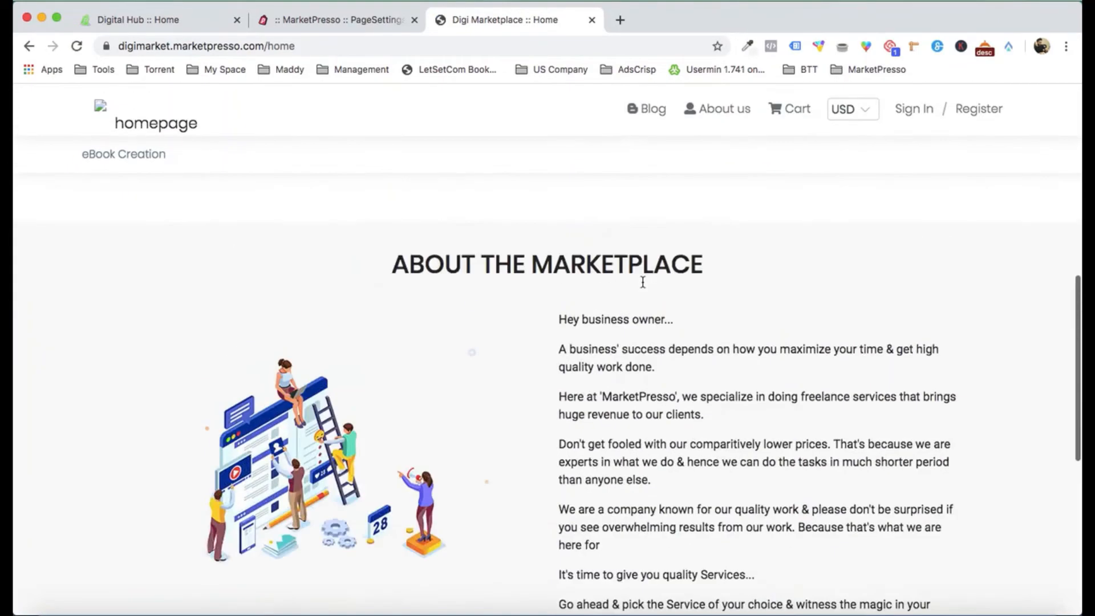
scroll(589, 232, down, 14)
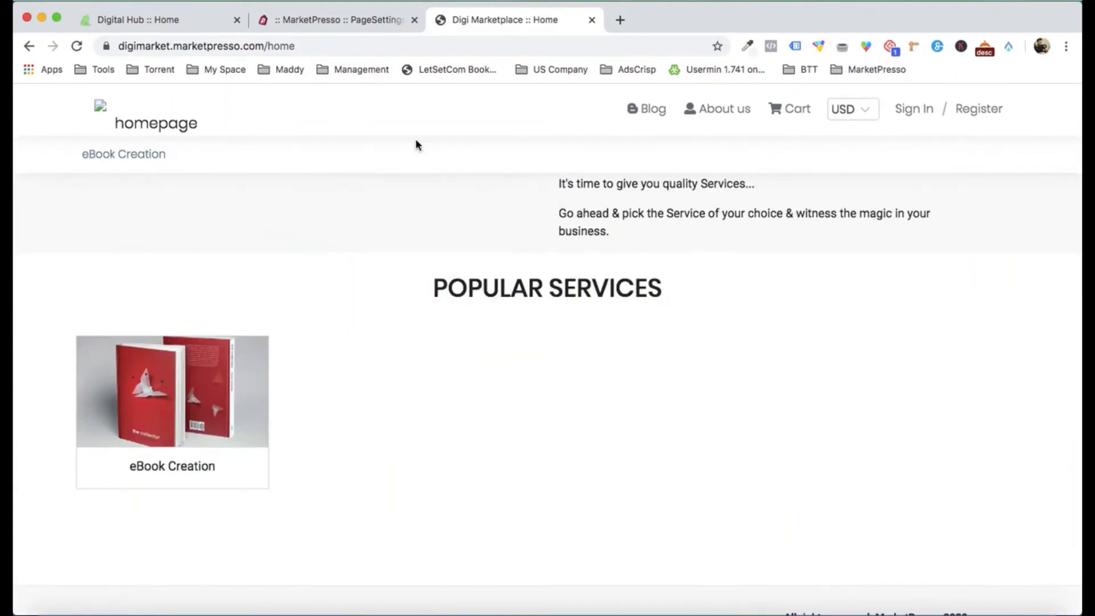
Step: Set the Popular Services Featured section to show services instead of categories in the page customization and save the page
click(350, 26)
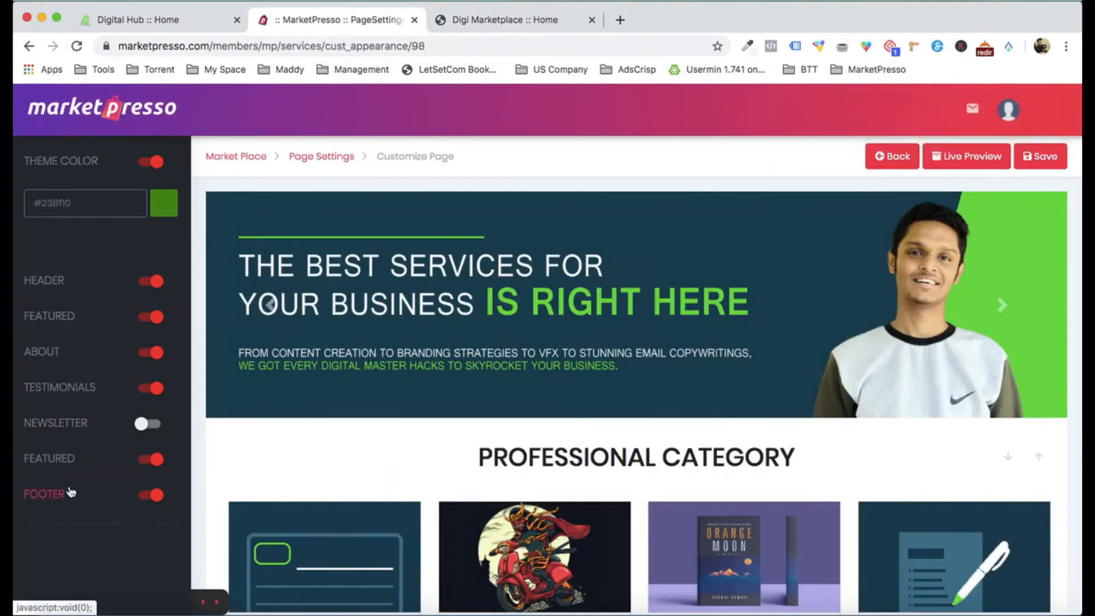
click(63, 460)
scroll(61, 460, down, 3)
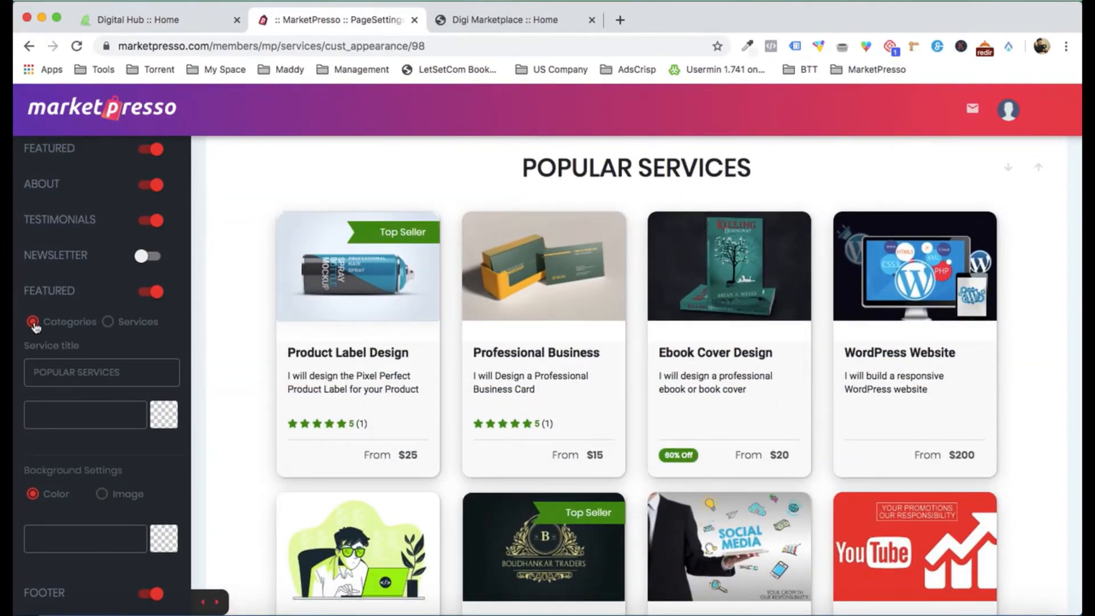
click(108, 323)
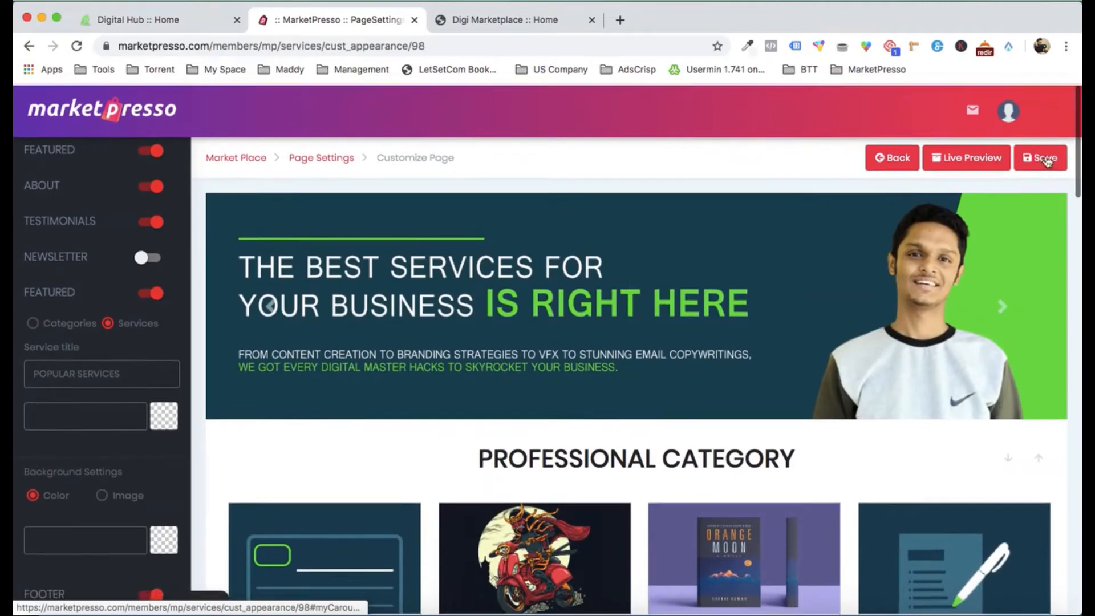
click(1047, 158)
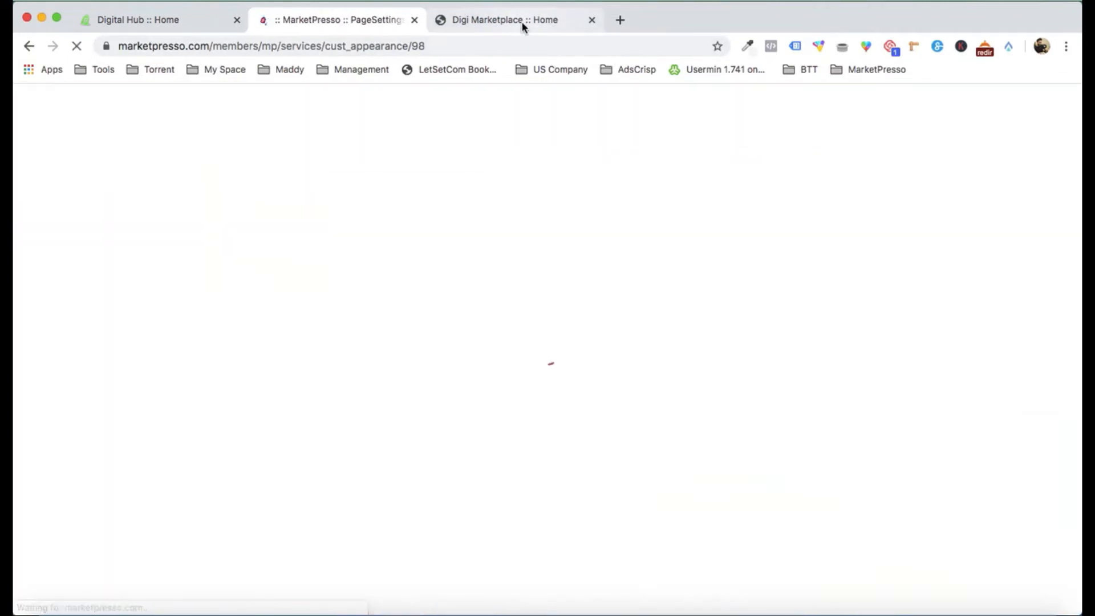
Step: Examine the Popular Services section, header banner and available currencies on the live Digi Marketplace home page
click(522, 22)
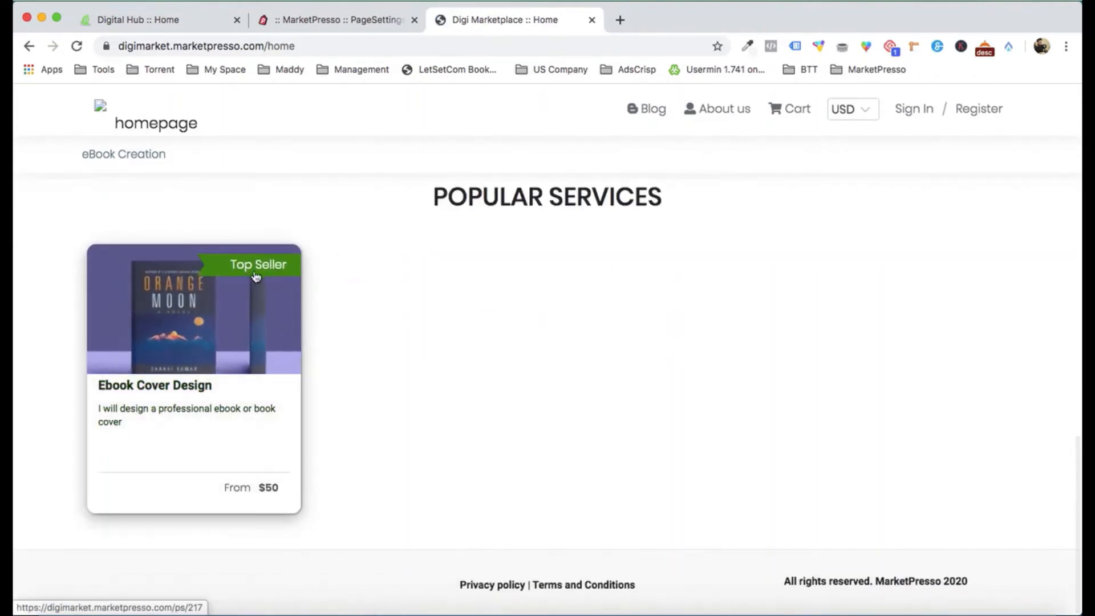
scroll(285, 279, up, 15)
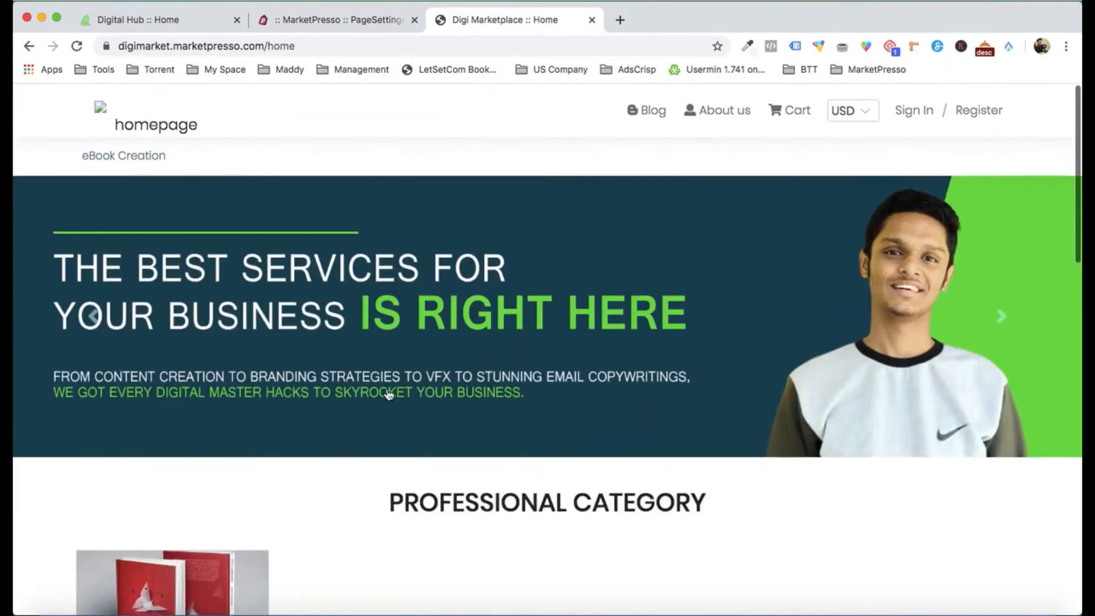
scroll(243, 434, down, 3)
scroll(343, 428, up, 3)
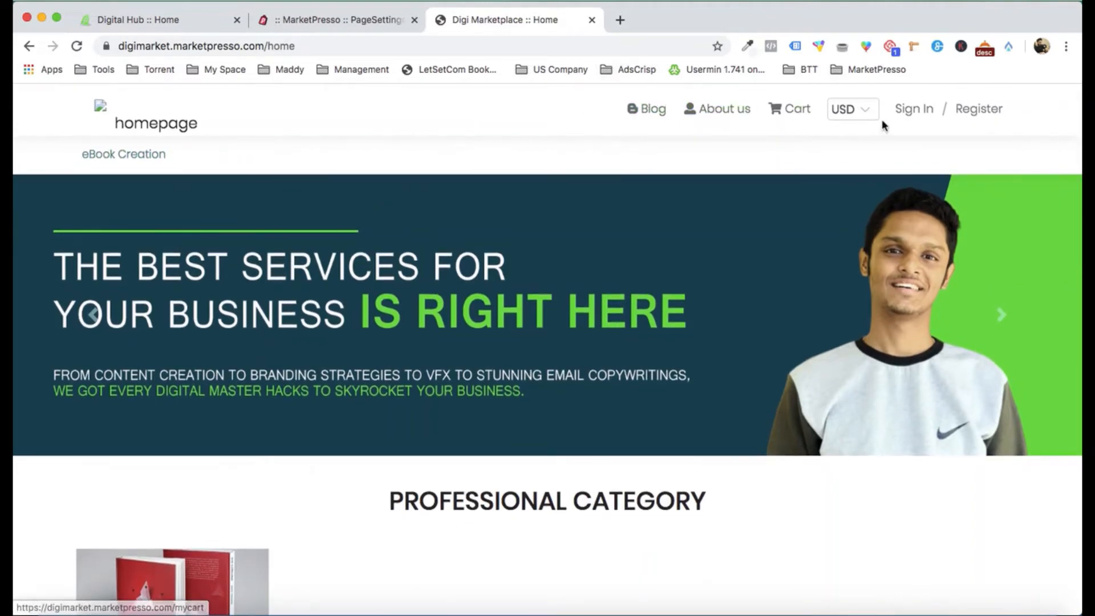
click(846, 112)
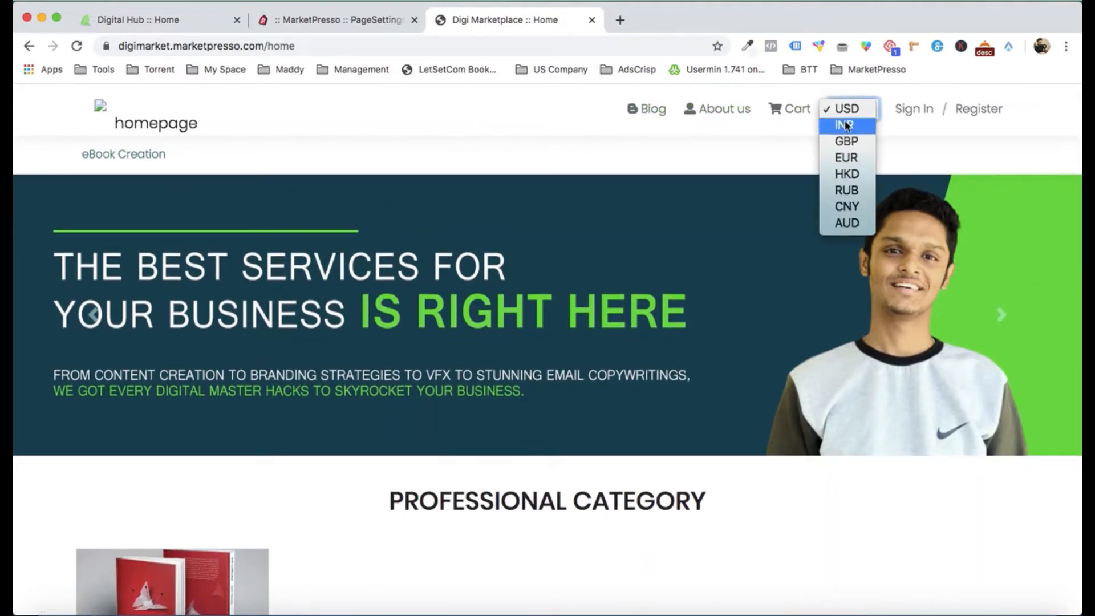
click(925, 166)
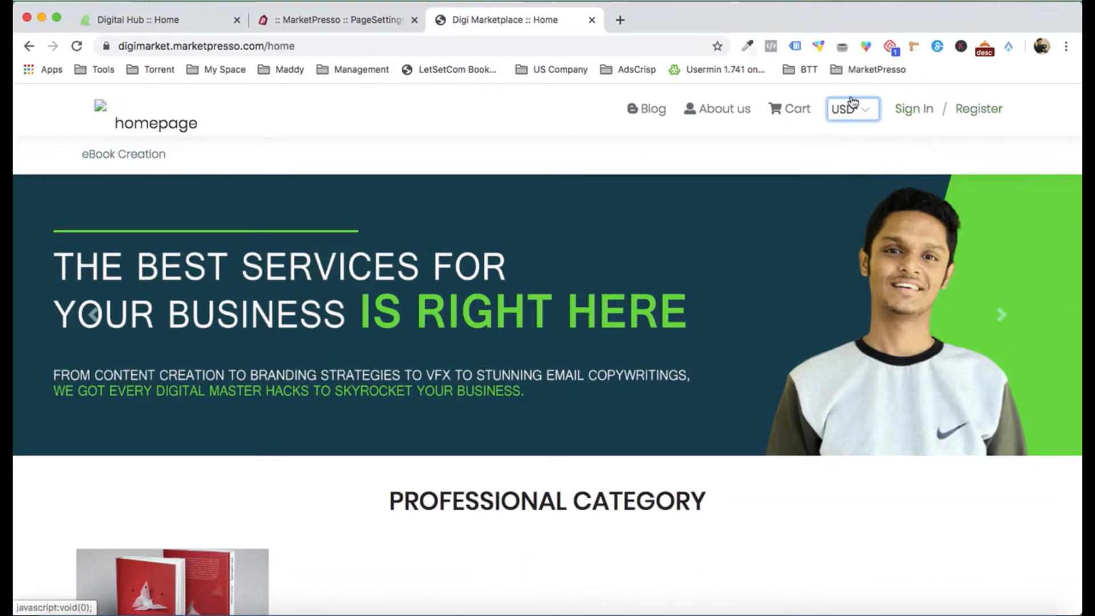
Step: In the page customization, replace the About section's image with an uploaded ABOUT US BRANDING.png and save the page
click(357, 19)
scroll(456, 257, down, 10)
scroll(495, 332, down, 3)
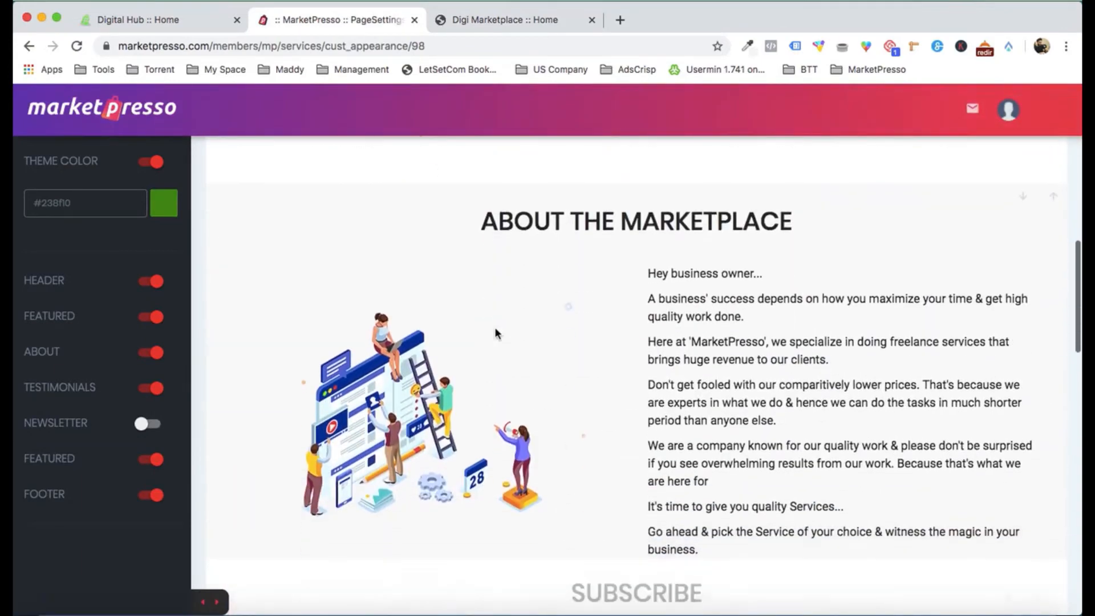
click(43, 358)
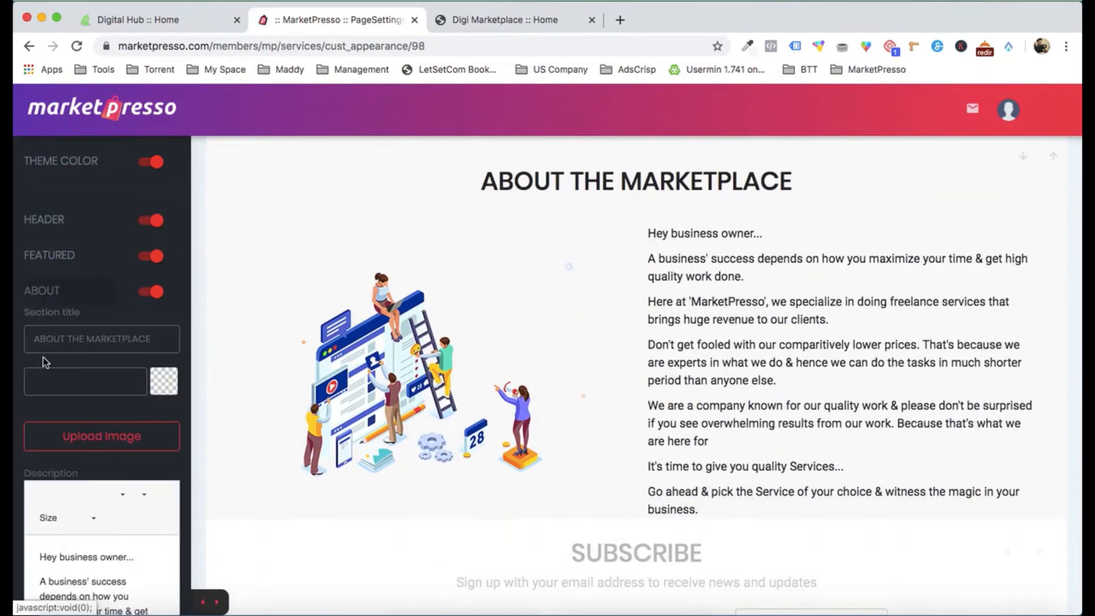
scroll(70, 446, down, 4)
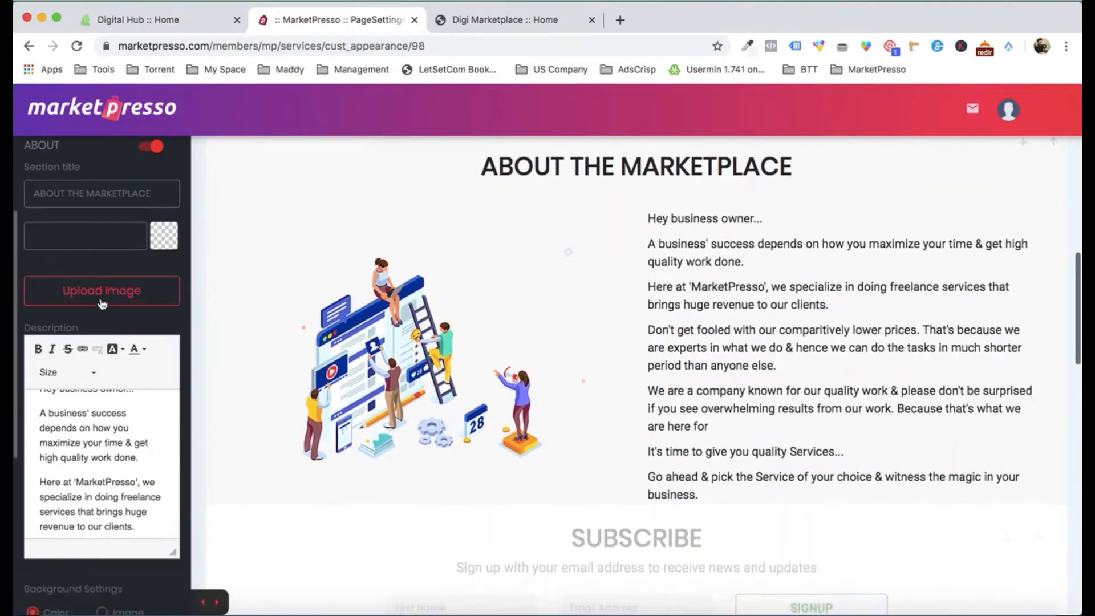
click(108, 295)
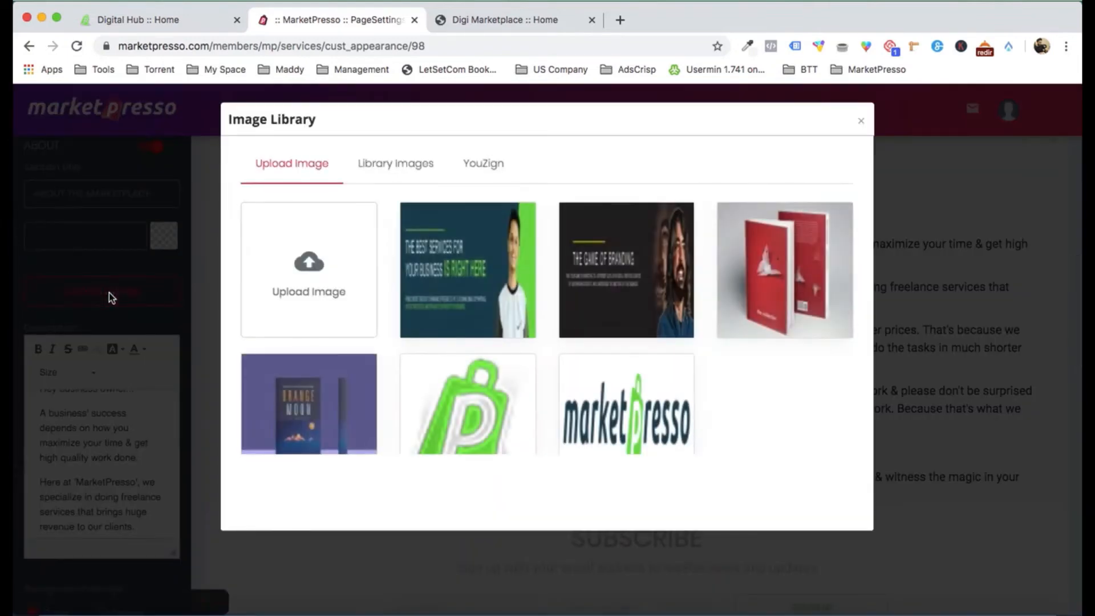
click(314, 280)
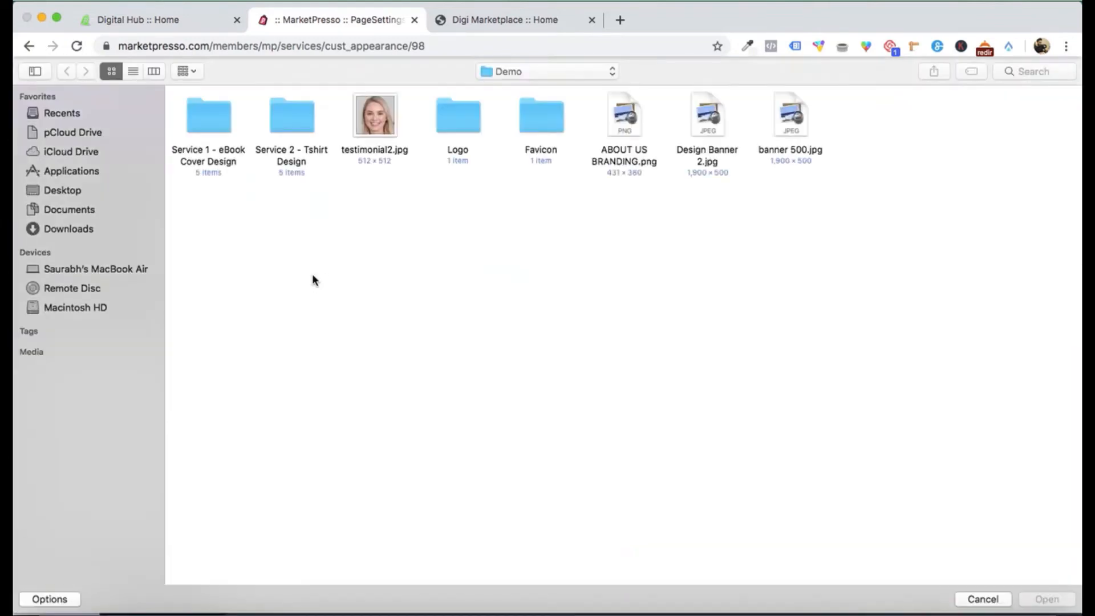
double_click(606, 128)
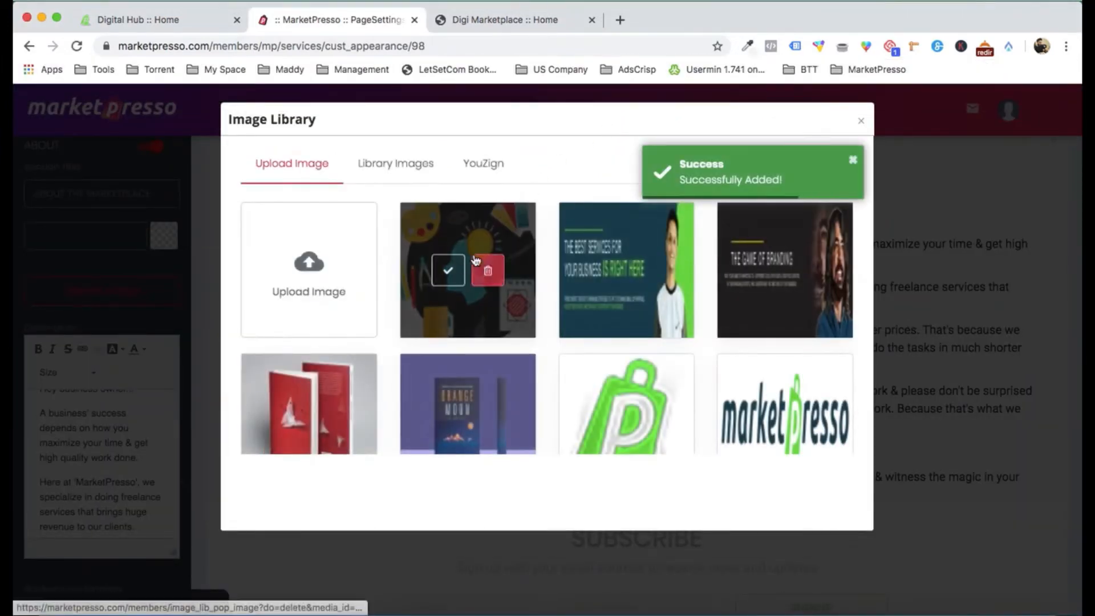
click(448, 268)
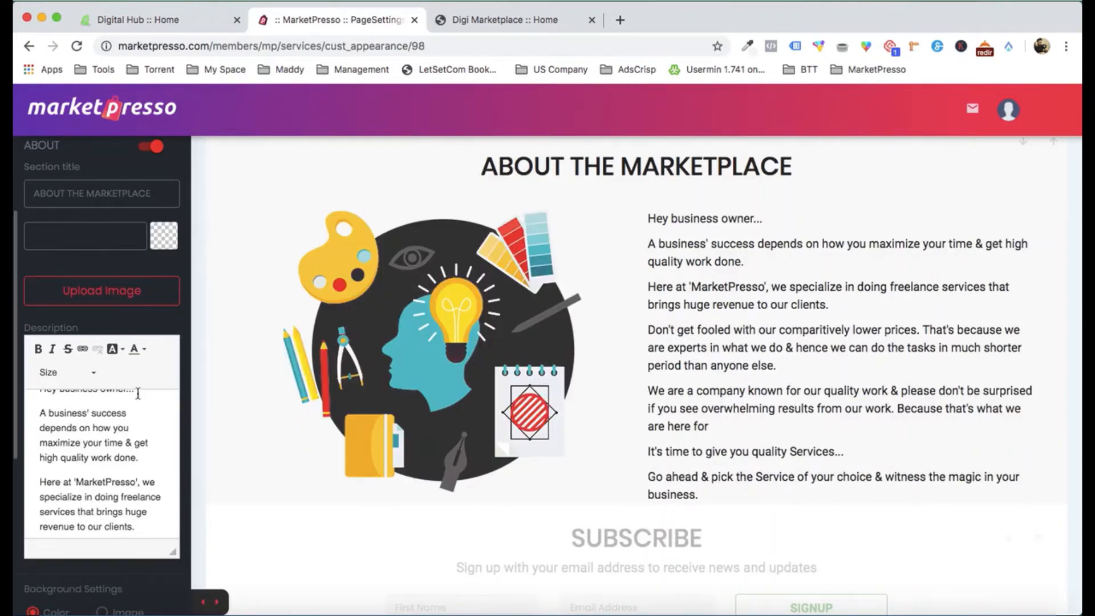
scroll(139, 394, up, 1)
scroll(824, 237, up, 4)
scroll(823, 237, up, 8)
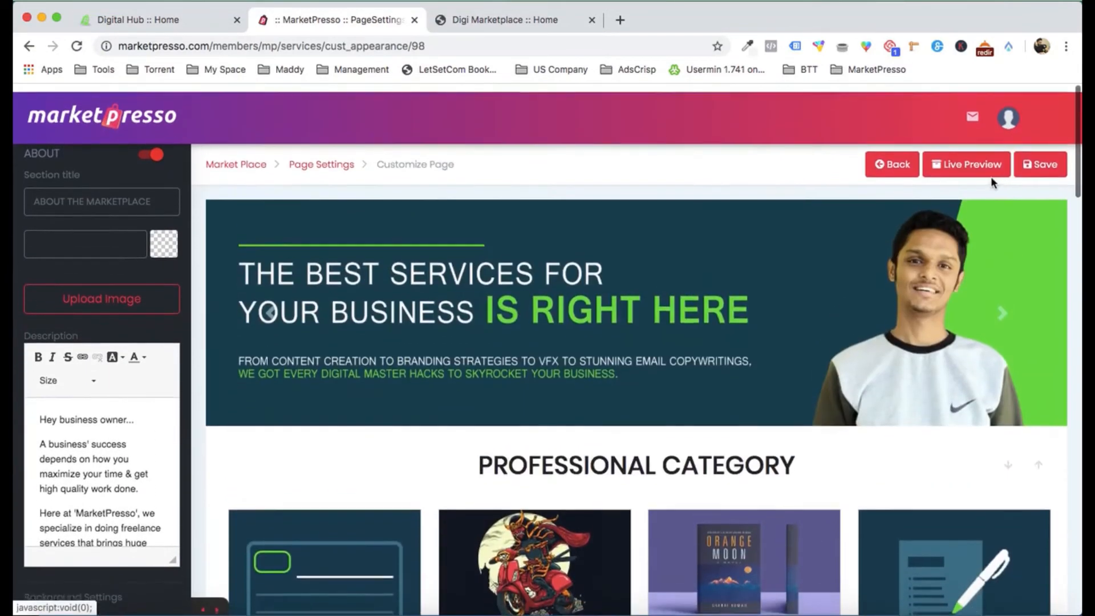
click(1038, 156)
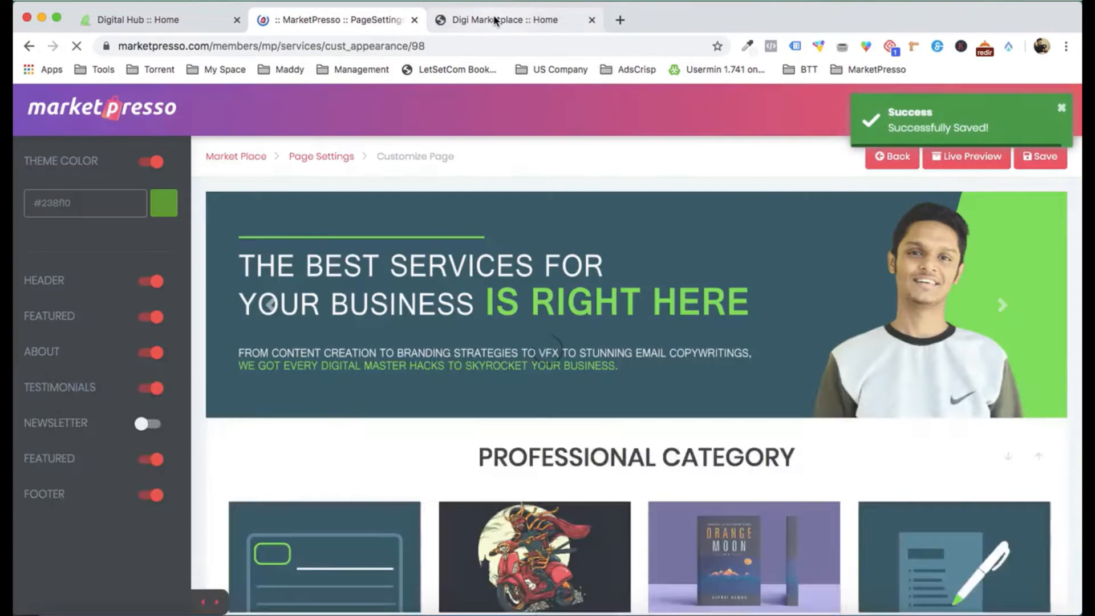
Step: Reload the live Digi Marketplace home page and check the About the Marketplace and Popular Services sections
click(496, 20)
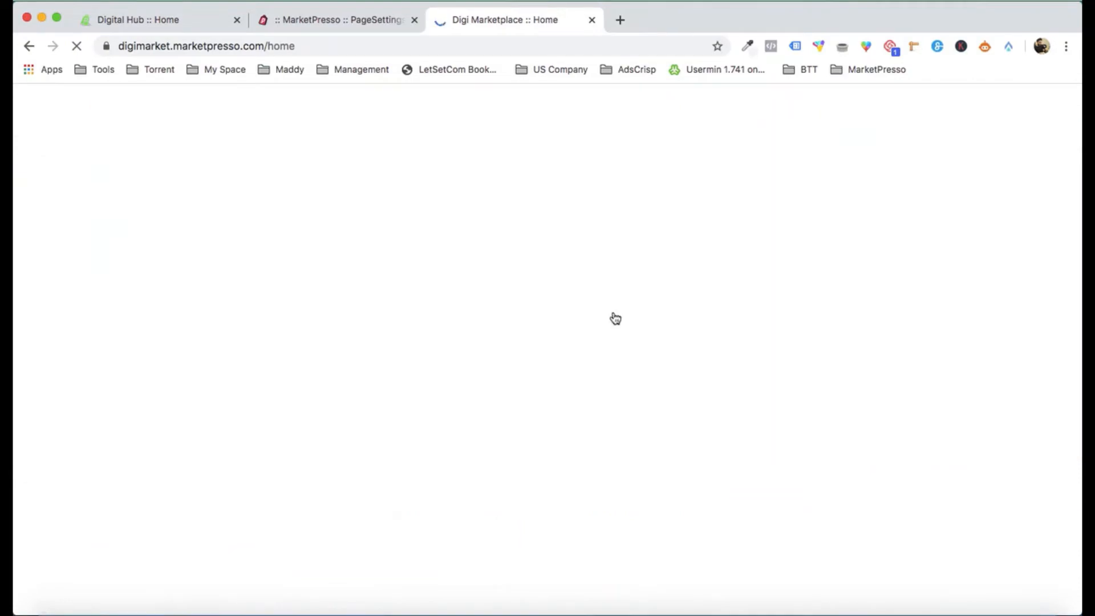
scroll(621, 336, down, 8)
scroll(621, 336, down, 2)
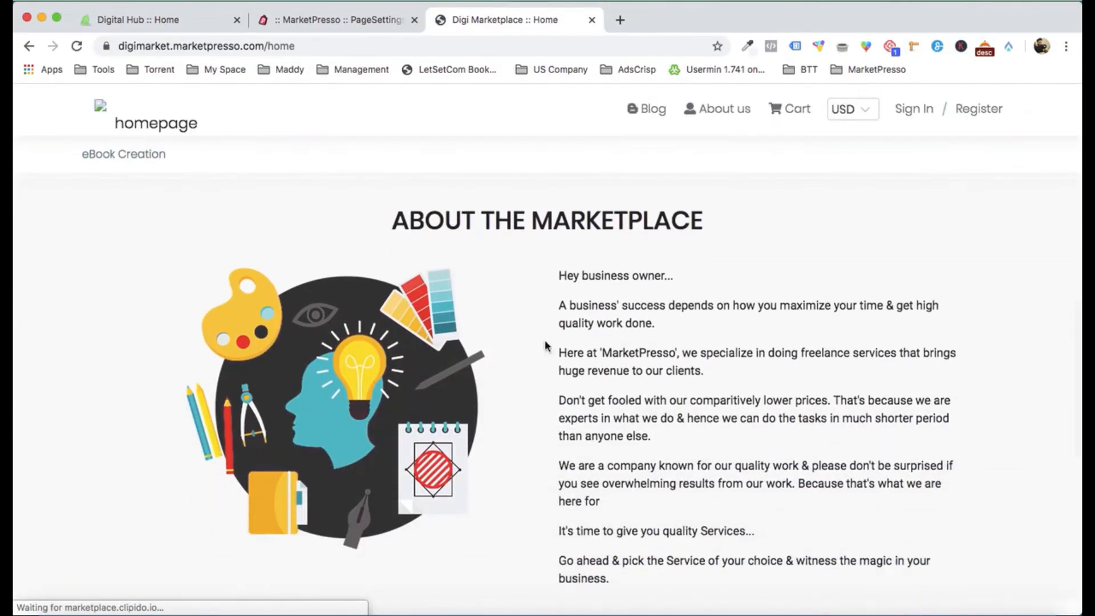
scroll(349, 376, down, 2)
scroll(349, 377, up, 7)
scroll(347, 376, down, 5)
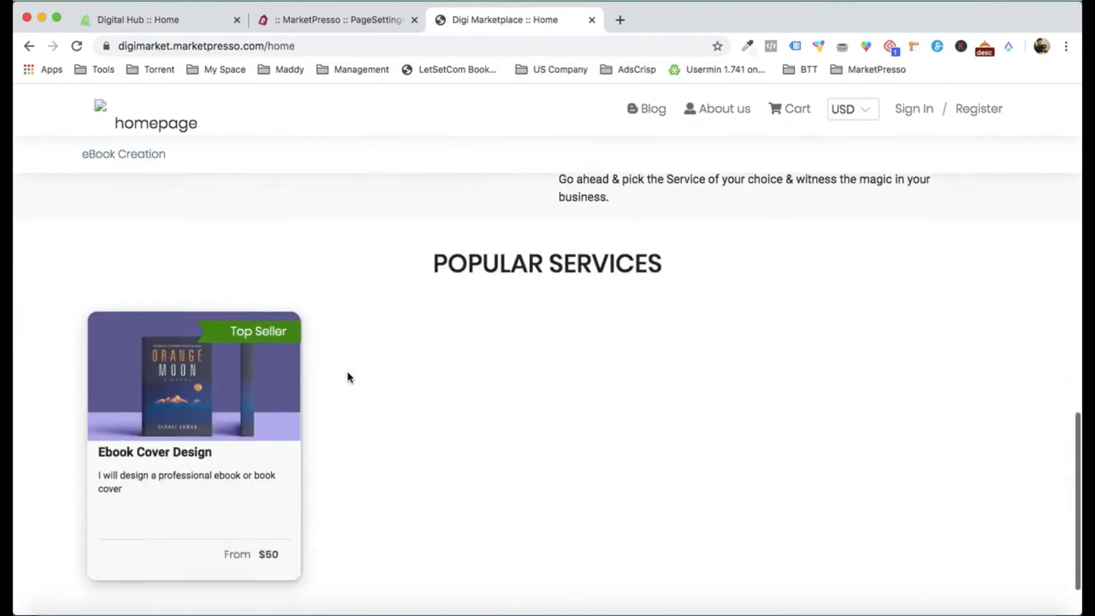
Step: Open the Ebook Cover Design service from Popular Services and browse through its gallery images
click(164, 389)
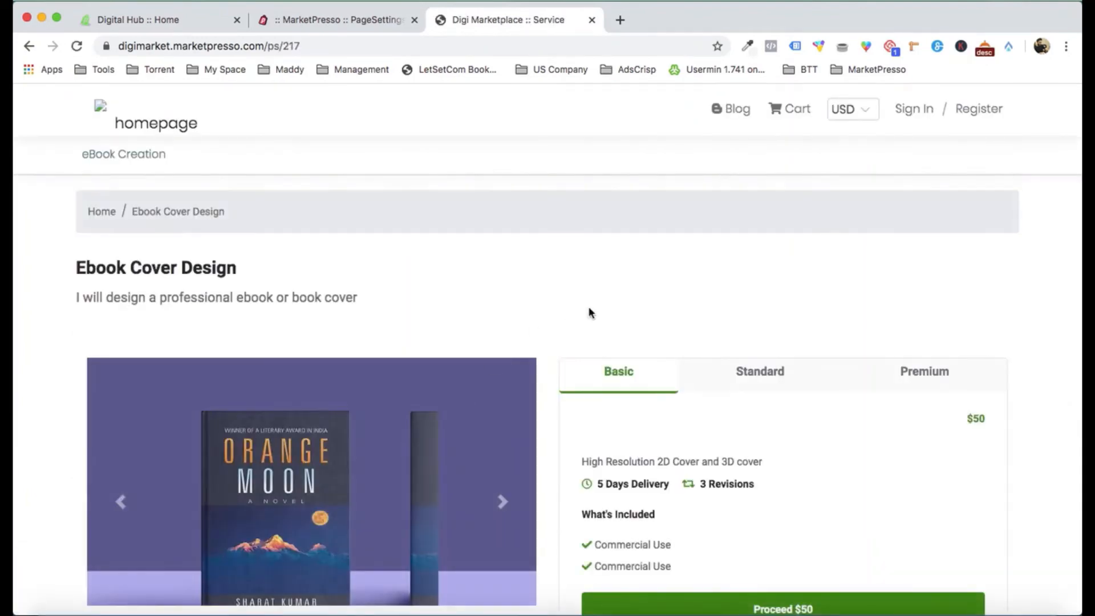
scroll(586, 310, down, 5)
scroll(589, 306, up, 3)
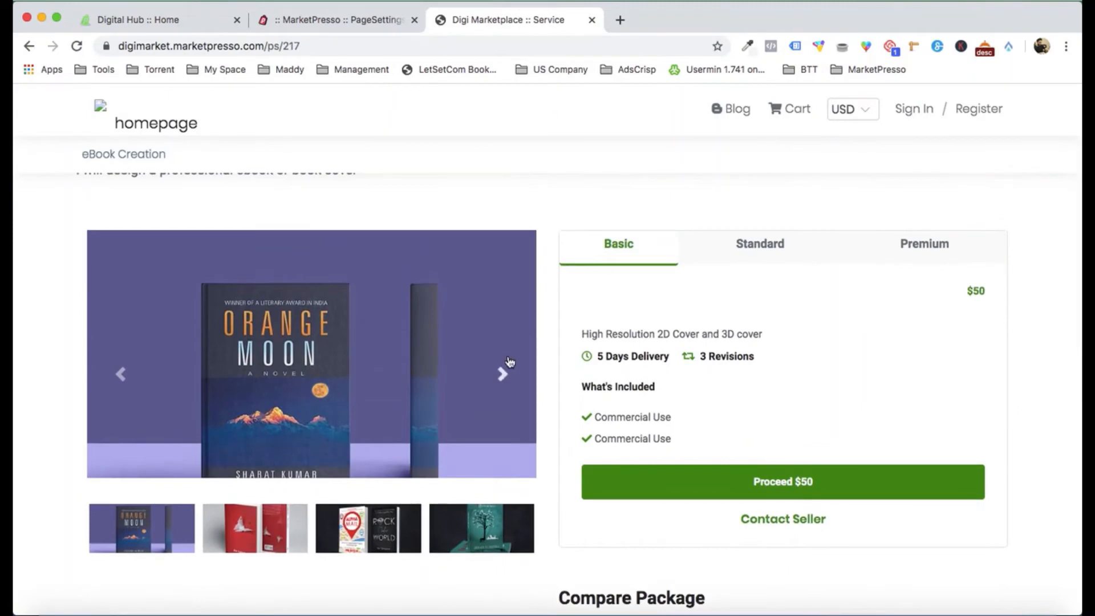
click(502, 374)
click(502, 374)
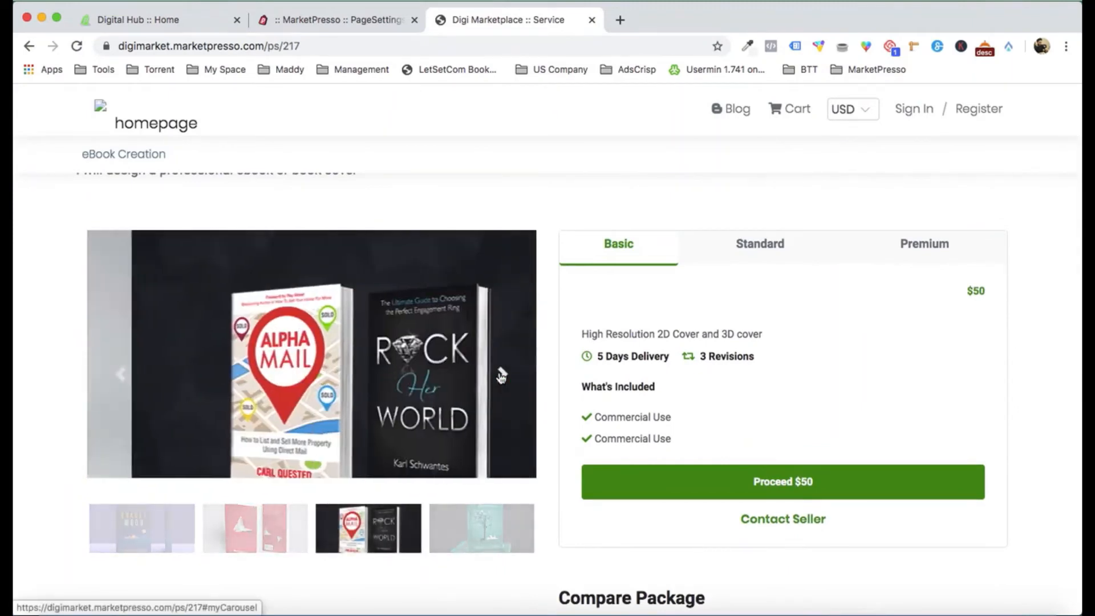
click(502, 374)
Step: Examine the service's Standard, Premium and Basic packages, its description, the package comparison and the FAQ
scroll(501, 378, up, 1)
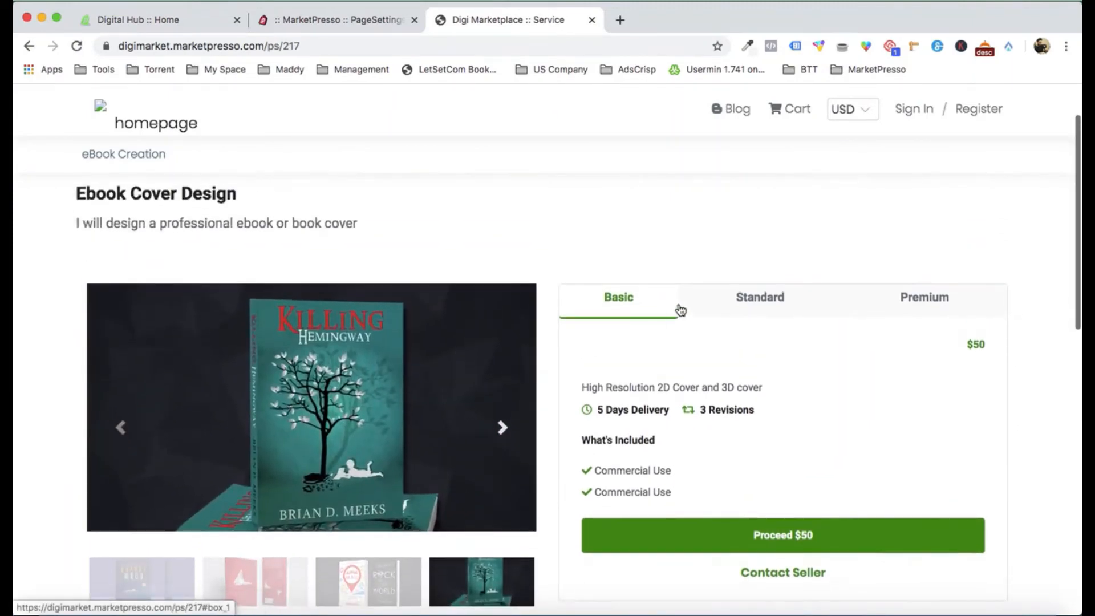
click(741, 303)
click(925, 302)
click(657, 296)
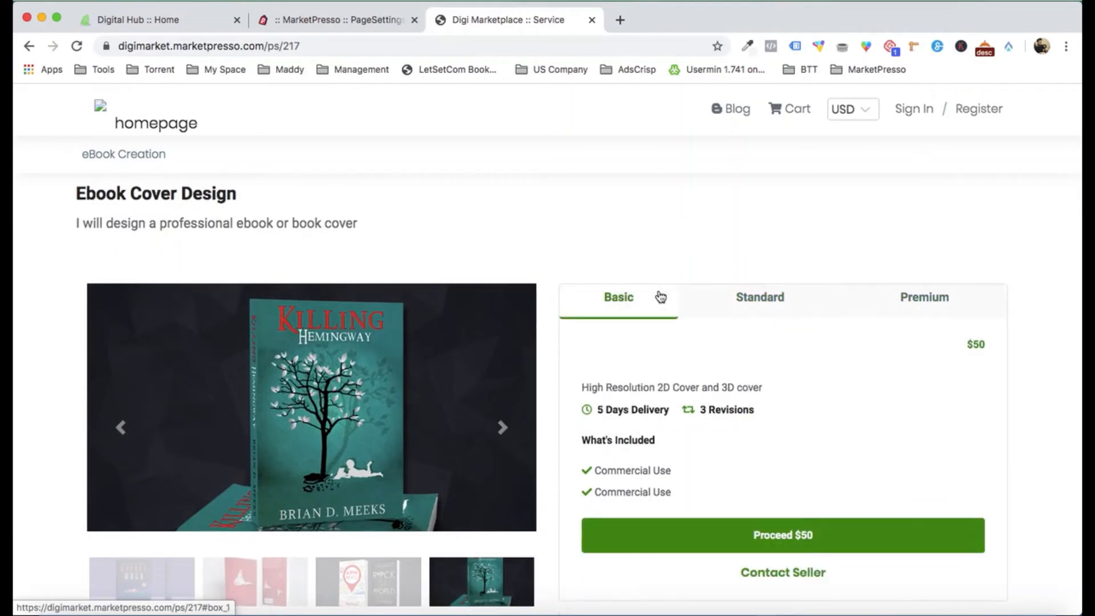
scroll(658, 289, down, 7)
scroll(333, 281, down, 1)
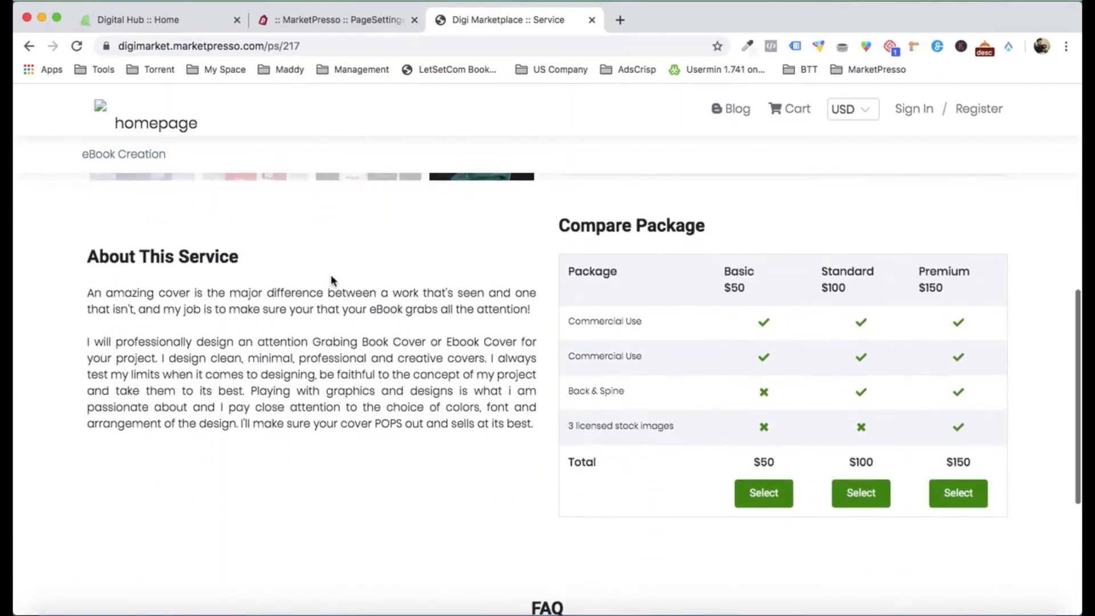
scroll(732, 327, down, 1)
scroll(732, 324, down, 4)
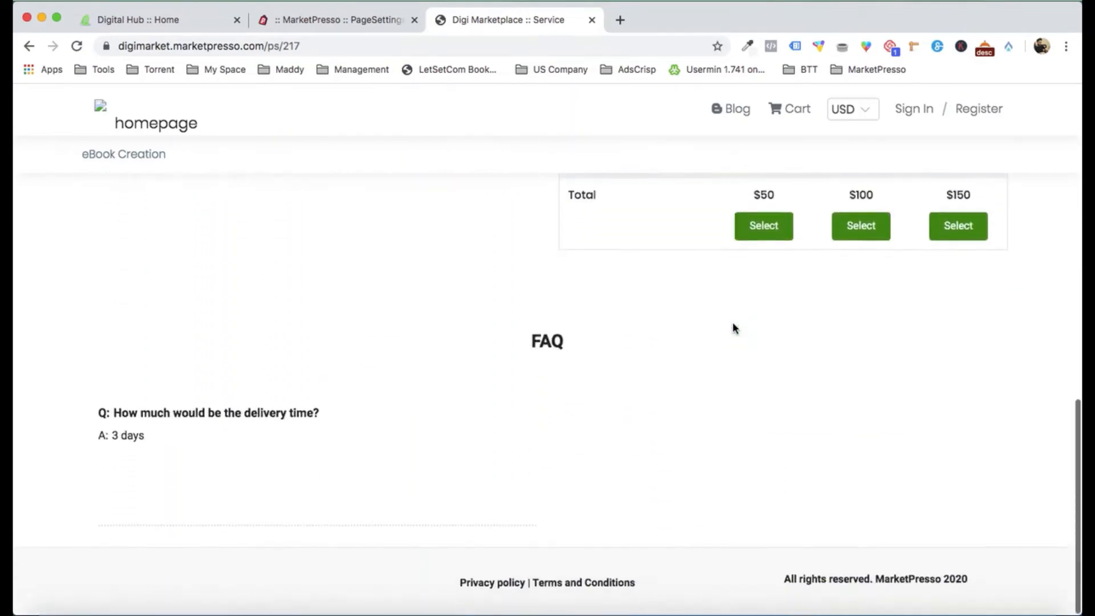
scroll(691, 429, up, 10)
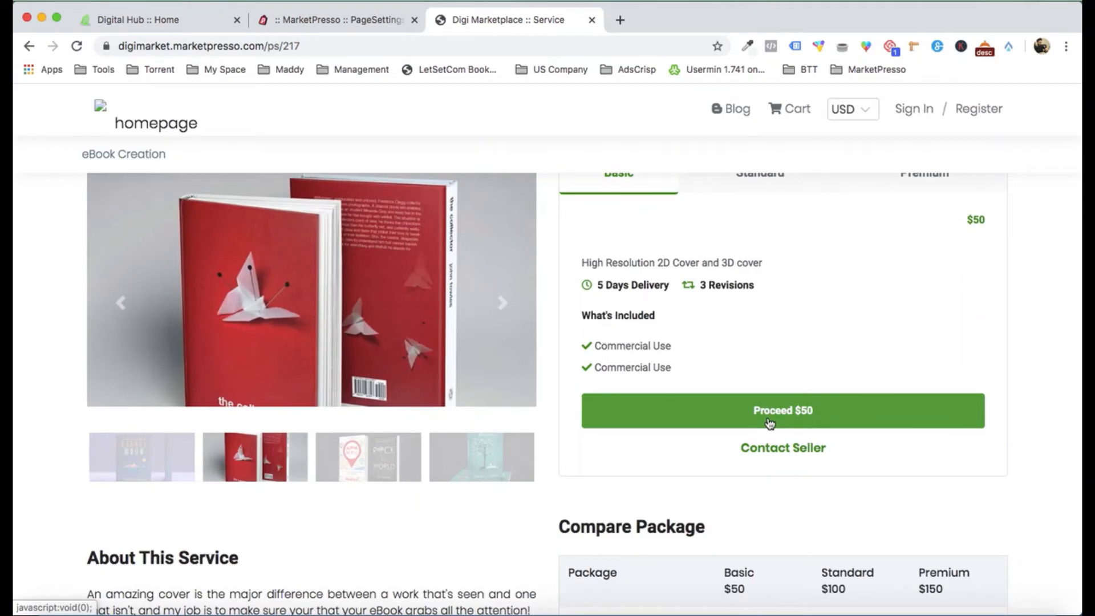
Step: Add the Basic Ebook Cover Design package to the cart and open its order checkout, then return to the home page
click(769, 423)
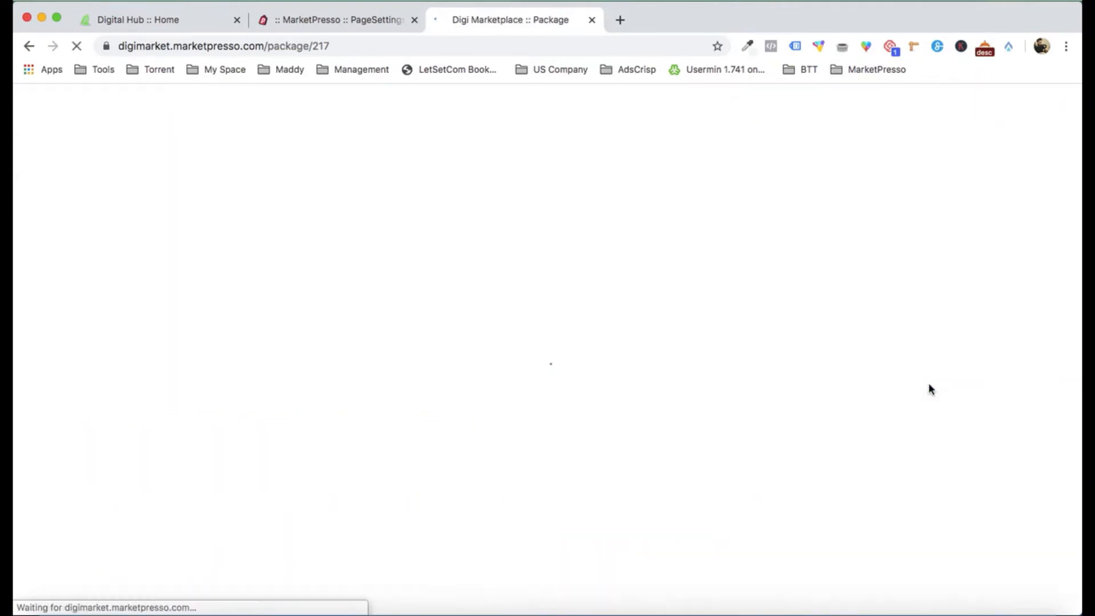
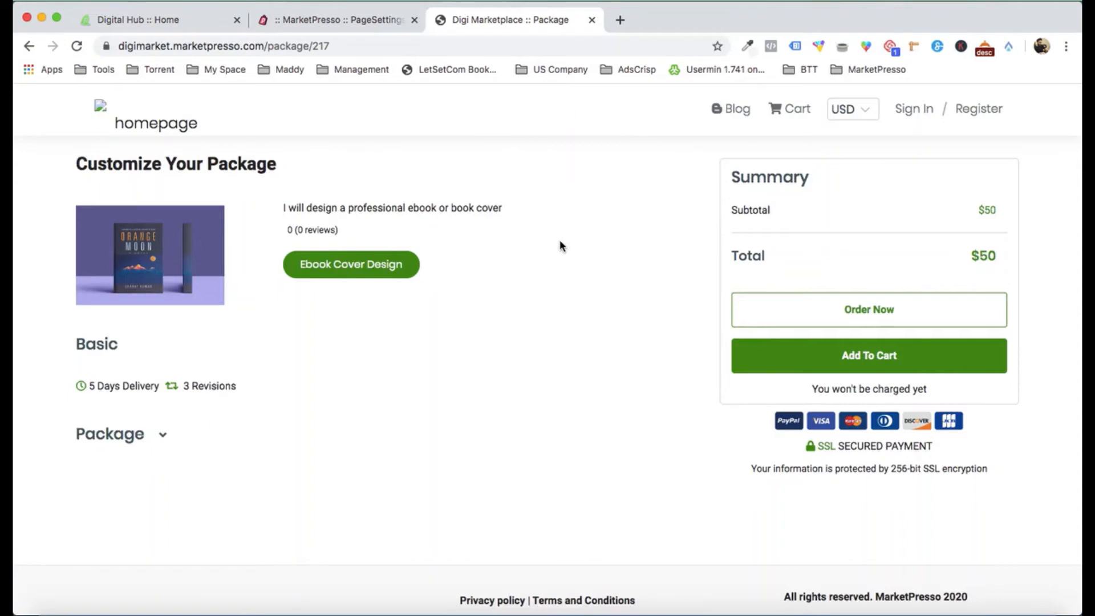
click(859, 357)
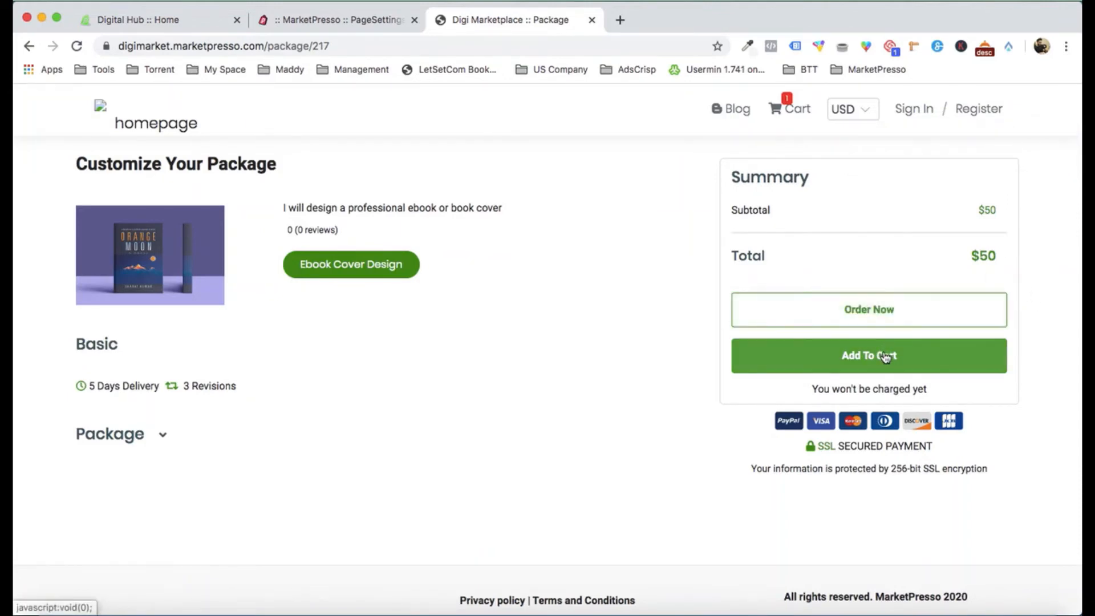
click(864, 311)
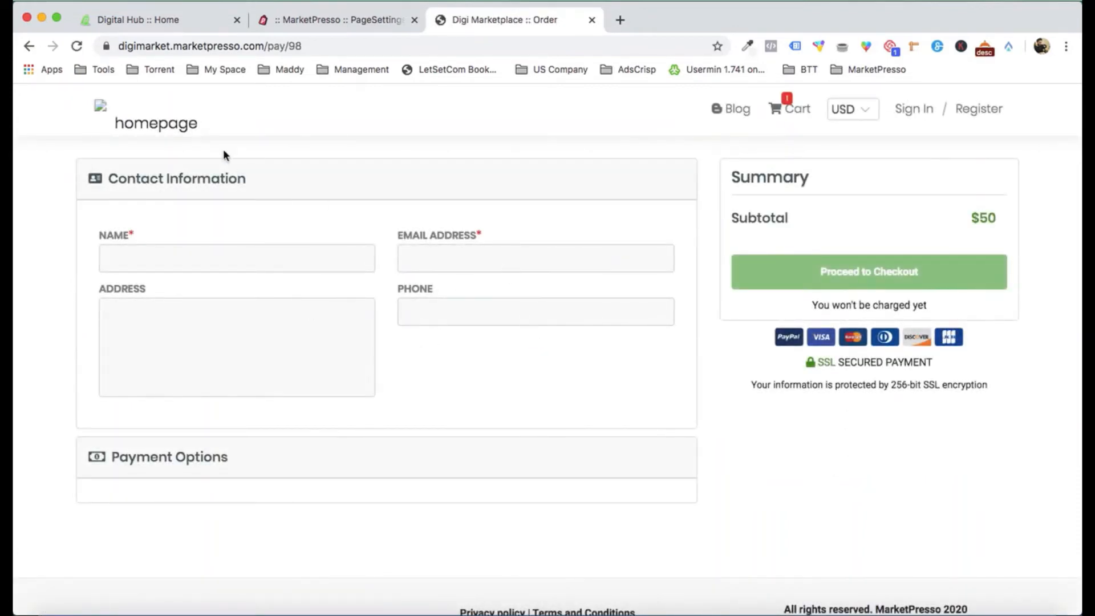
click(166, 124)
Step: Return to the MarketPresso page customization, leave it and open the marketplace's reviews
click(370, 21)
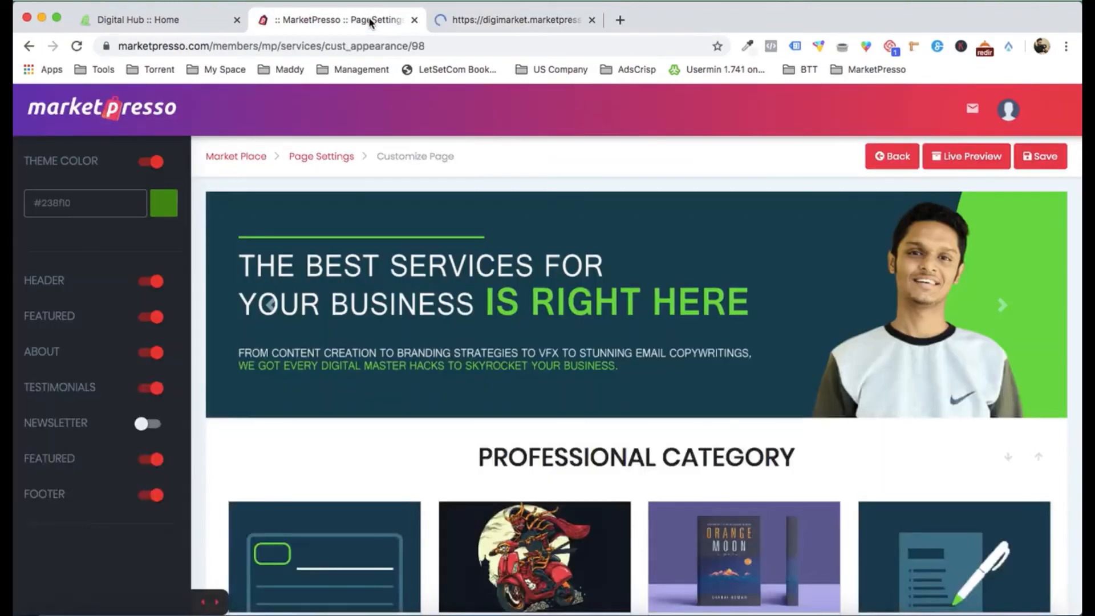
scroll(509, 322, down, 10)
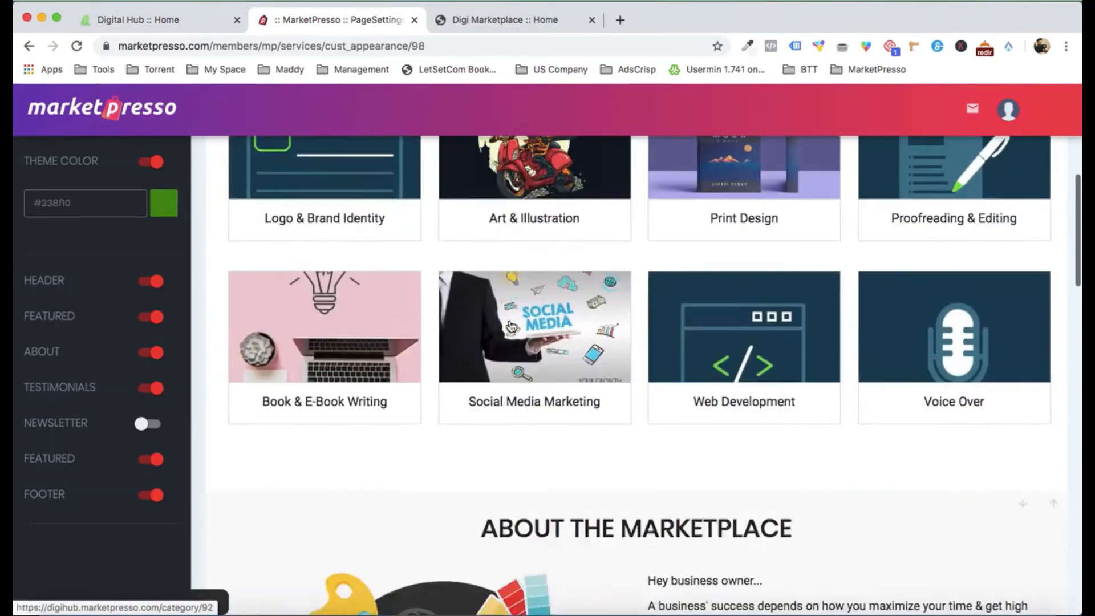
scroll(509, 325, up, 10)
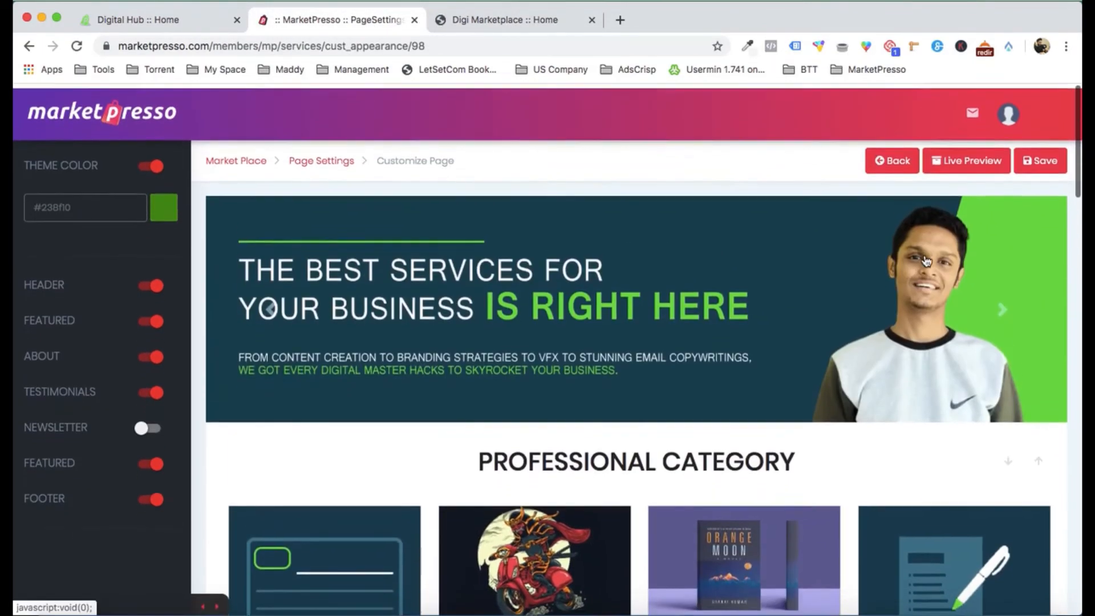
click(883, 157)
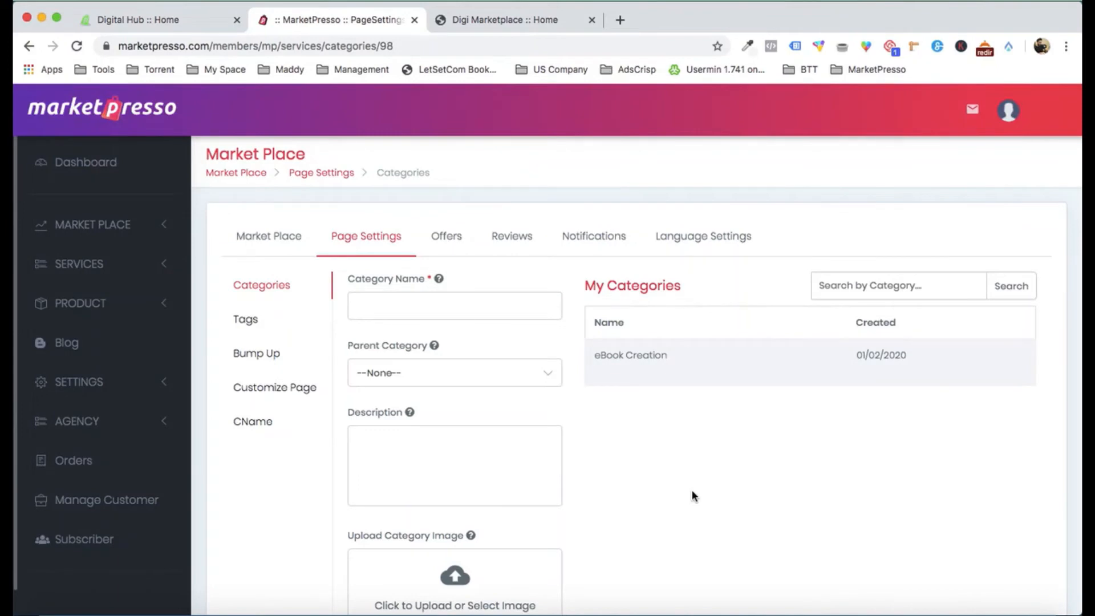
click(493, 241)
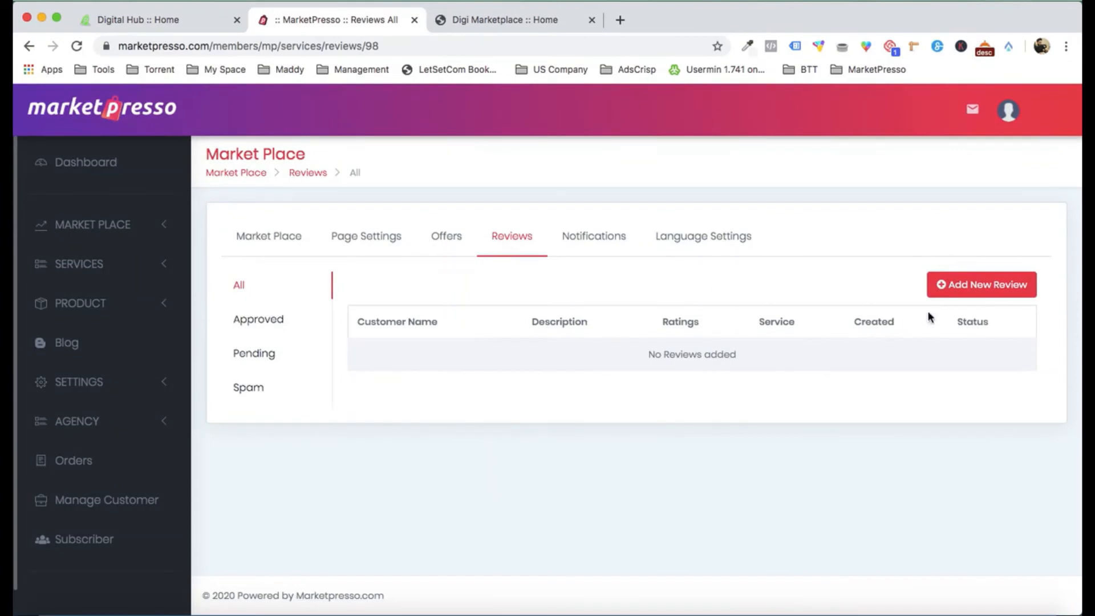
Step: Start a new review with the customer's name, the description "I love it" and the Ebook Cover Design service
click(983, 287)
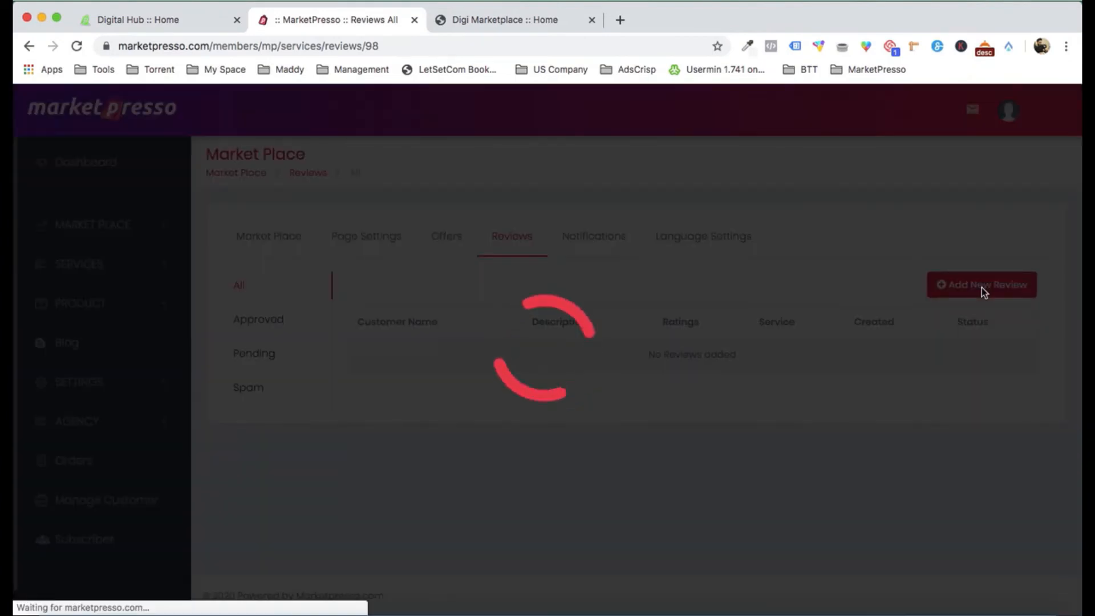
click(407, 195)
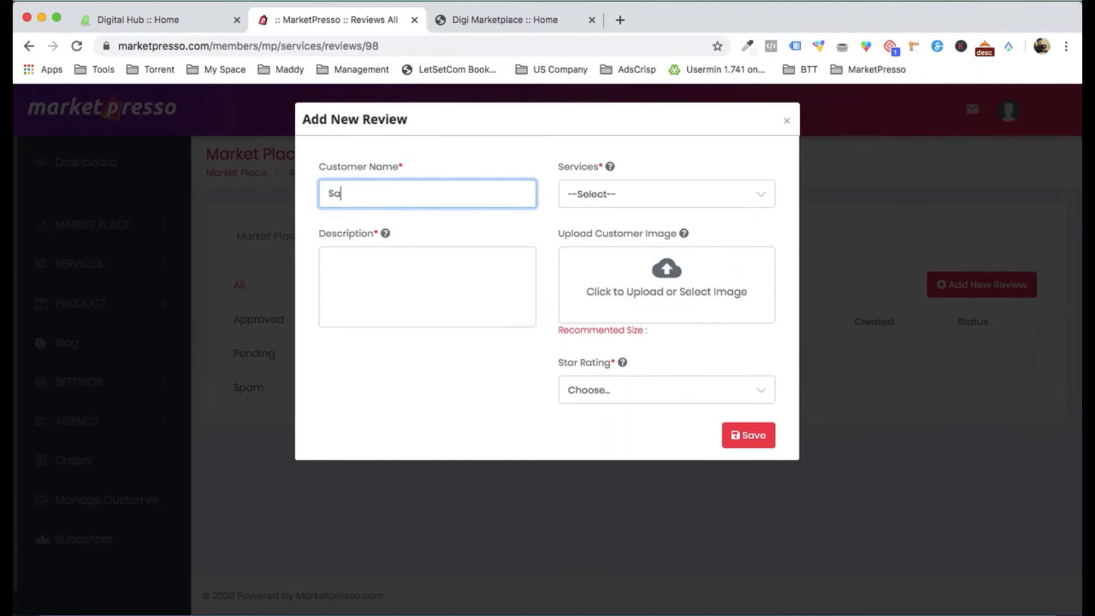
click(399, 277)
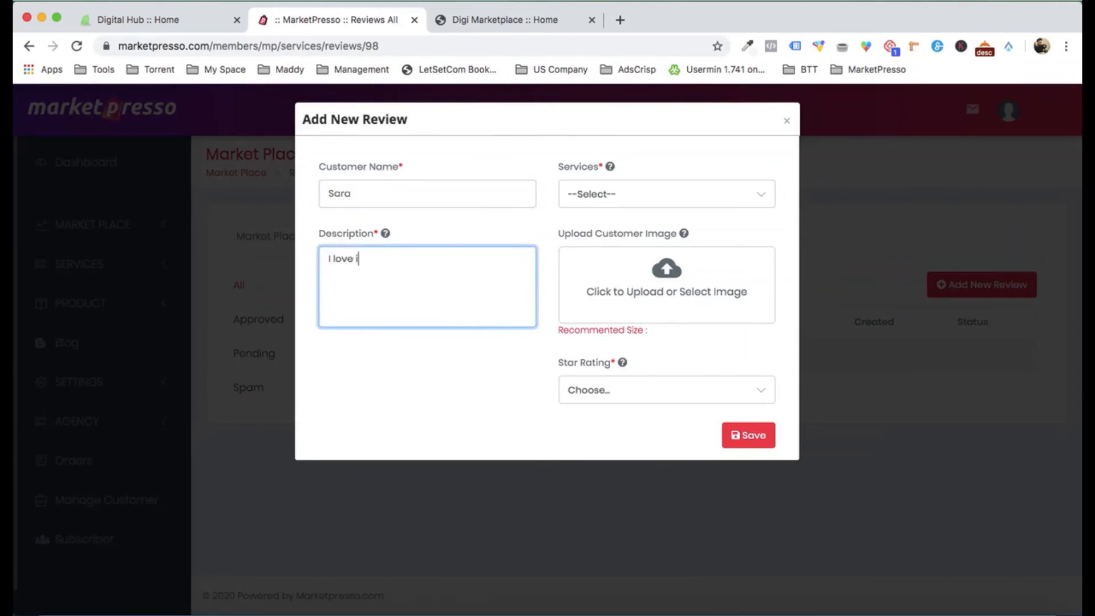
click(630, 192)
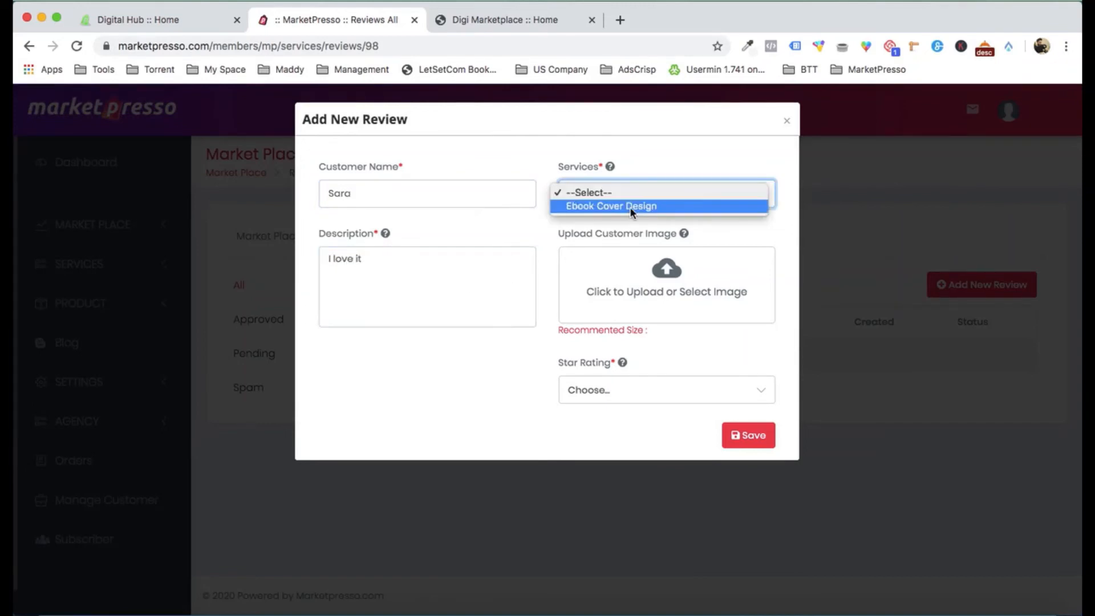
click(630, 206)
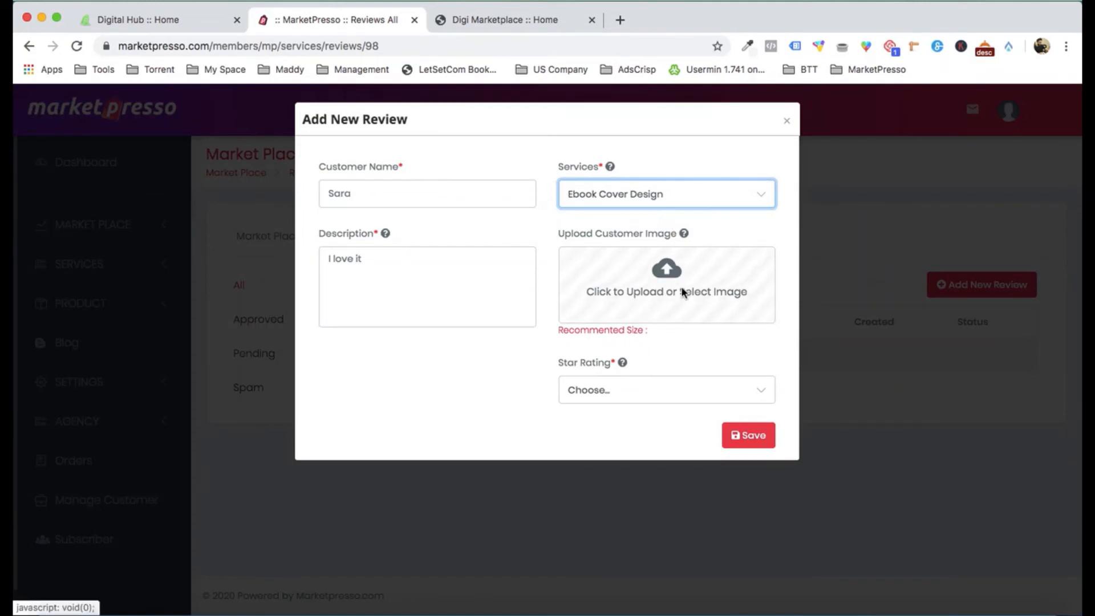
Step: Upload the portrait photo of the blonde woman and choose it as the review's customer image
click(682, 291)
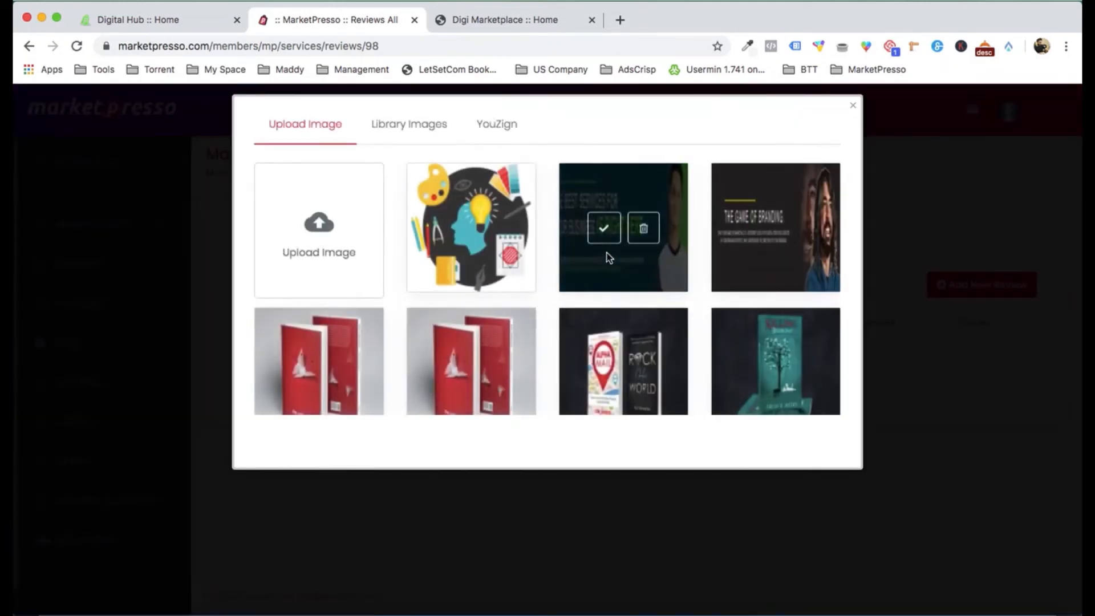
scroll(471, 353, down, 1)
click(299, 201)
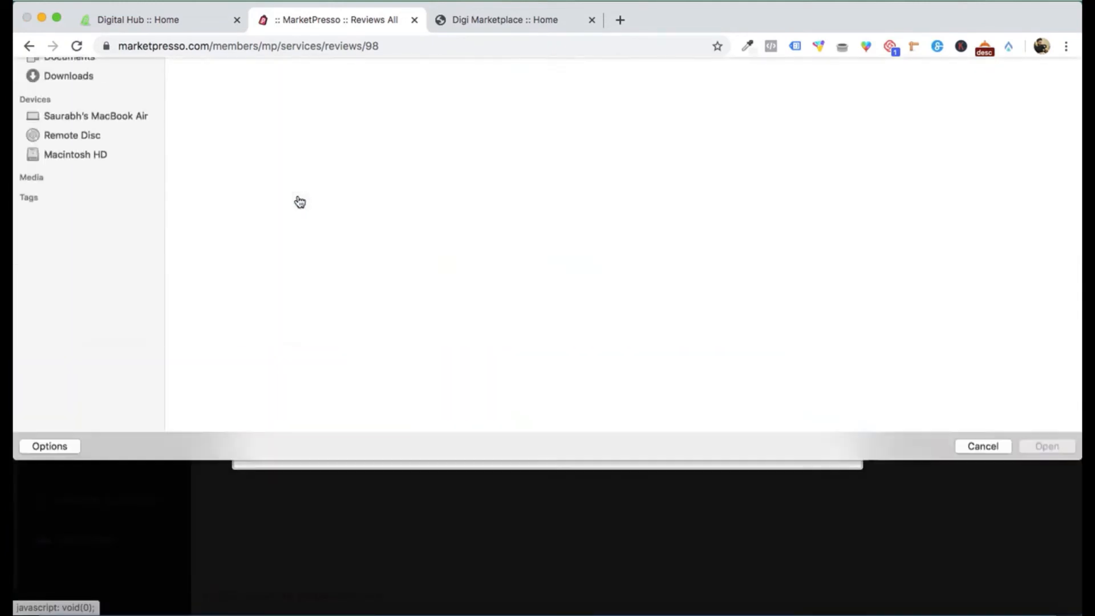
double_click(385, 112)
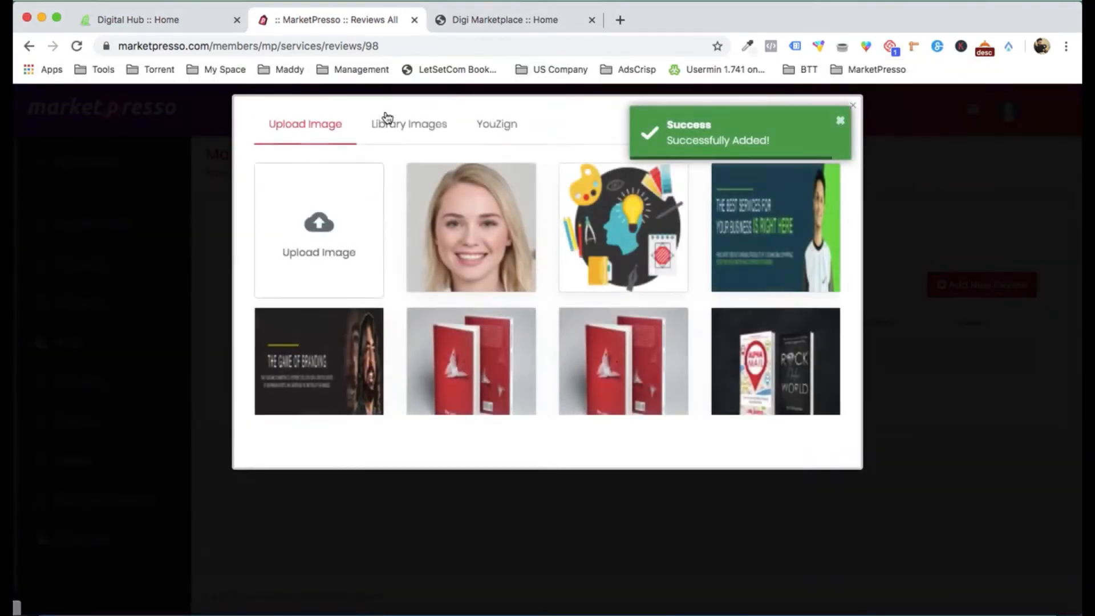
click(445, 223)
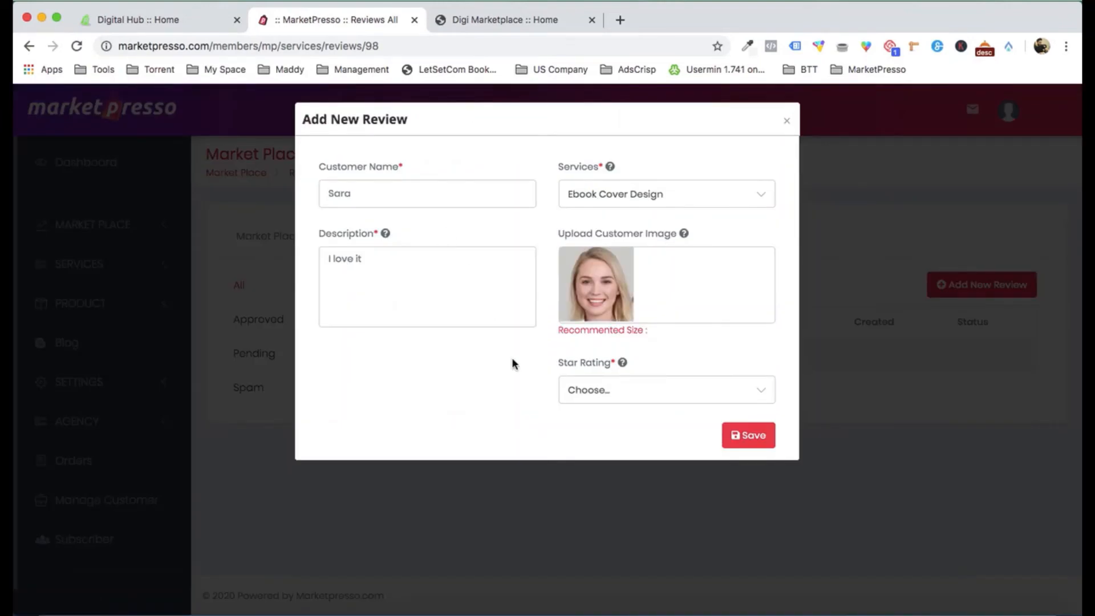
Step: Give the new review a star rating of 5 and save it
click(603, 391)
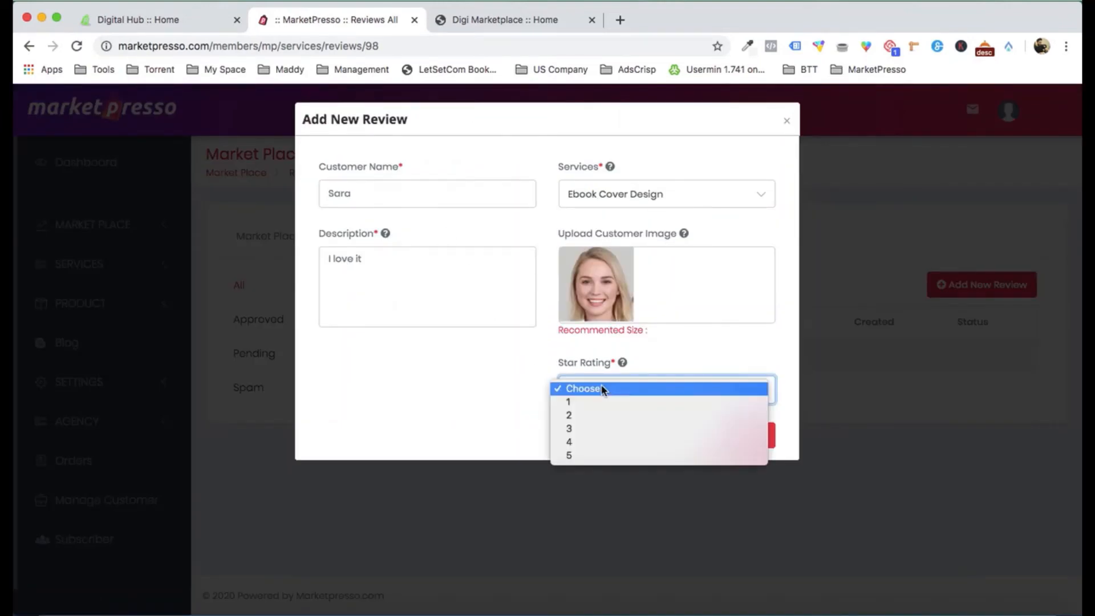
click(595, 456)
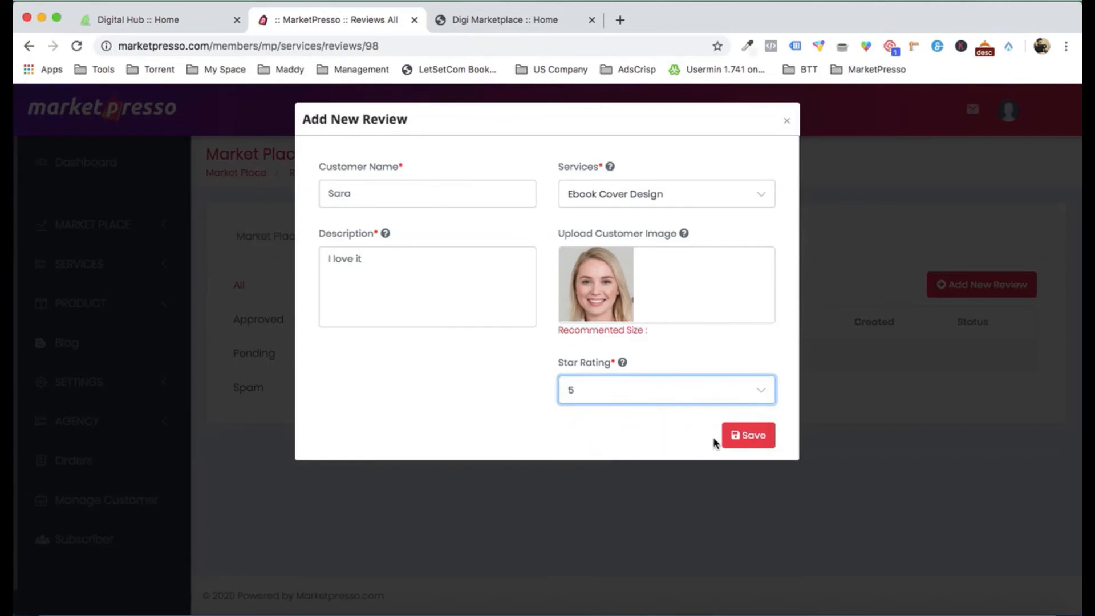
click(748, 444)
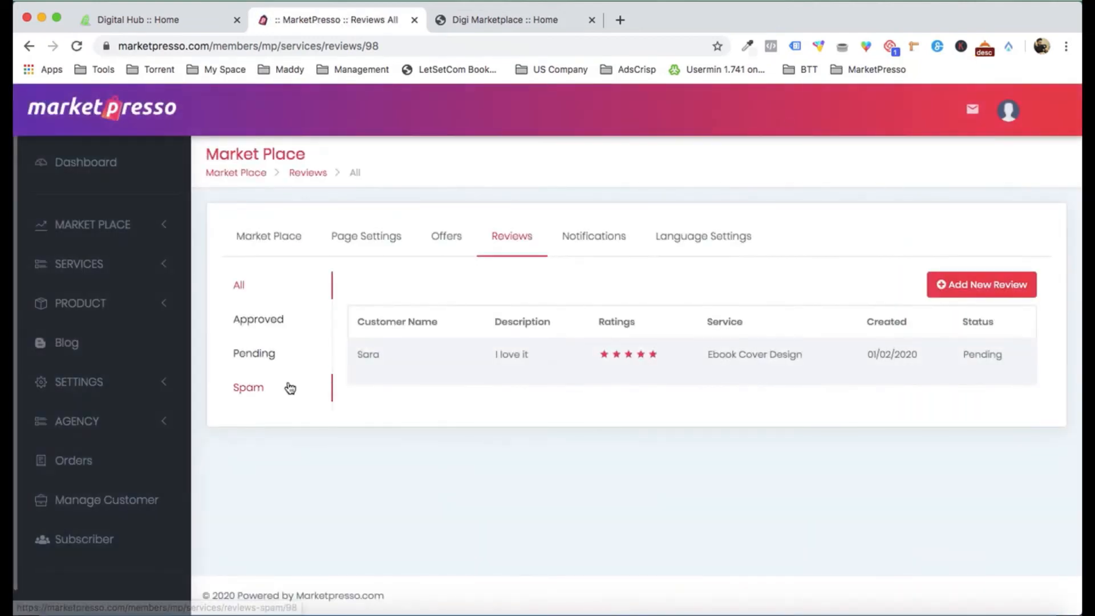
Step: Approve the pending Ebook Cover Design review and open the list of approved reviews
click(254, 354)
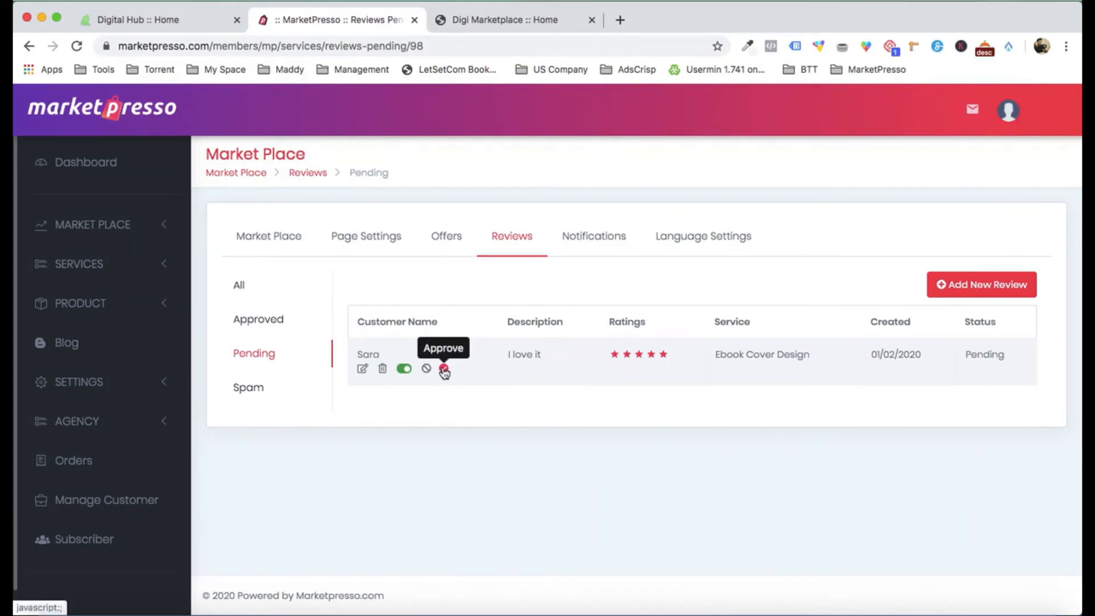
click(443, 369)
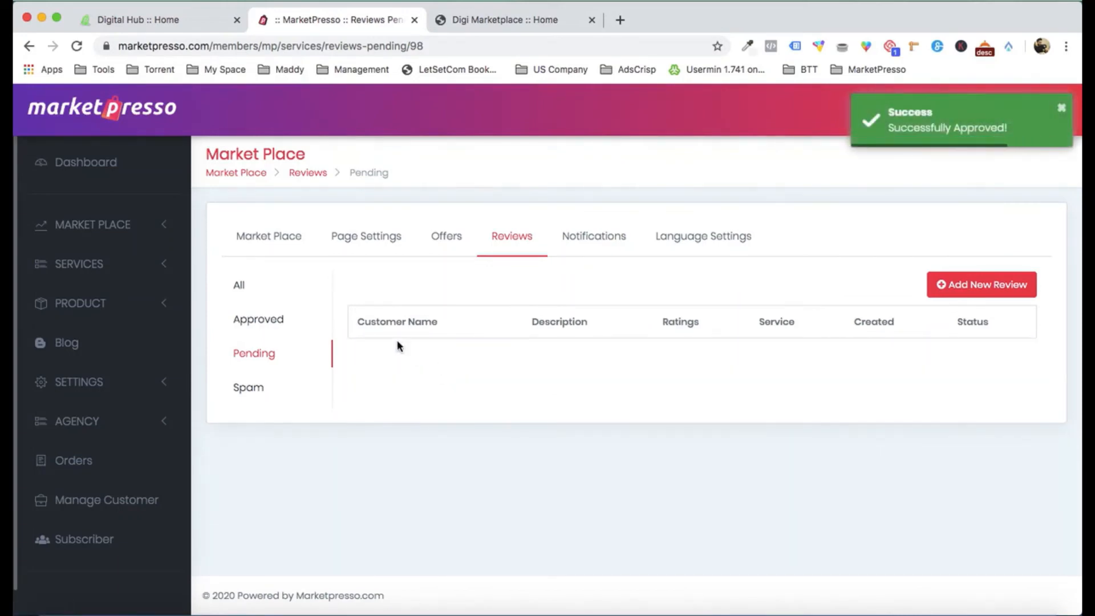
click(274, 323)
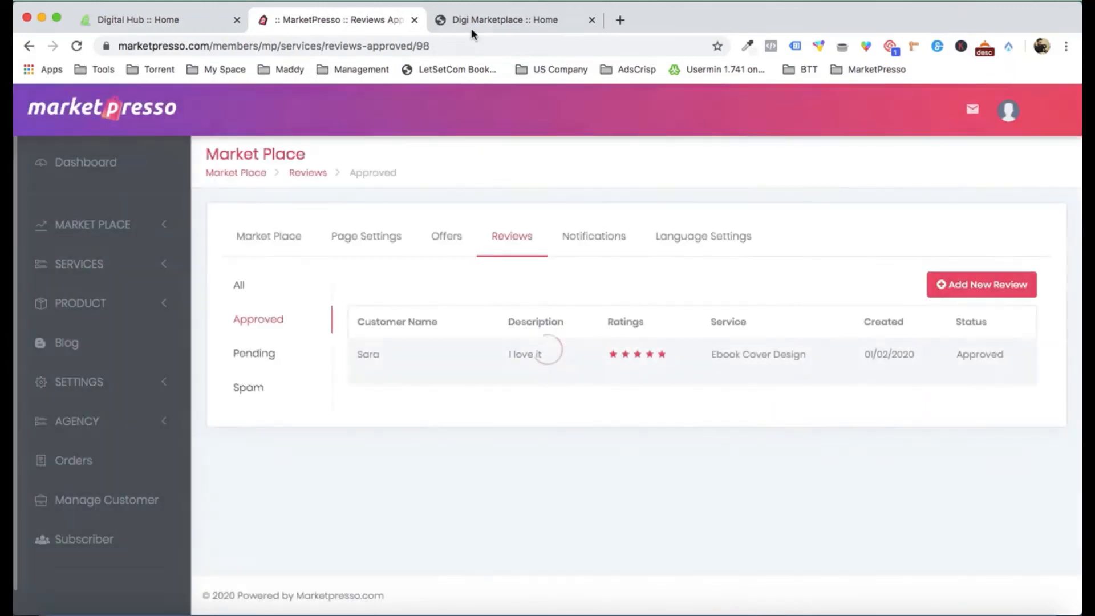
Step: Open the Ebook Cover Design service from Popular Services in a new tab and check its Customer Reviews section
click(483, 19)
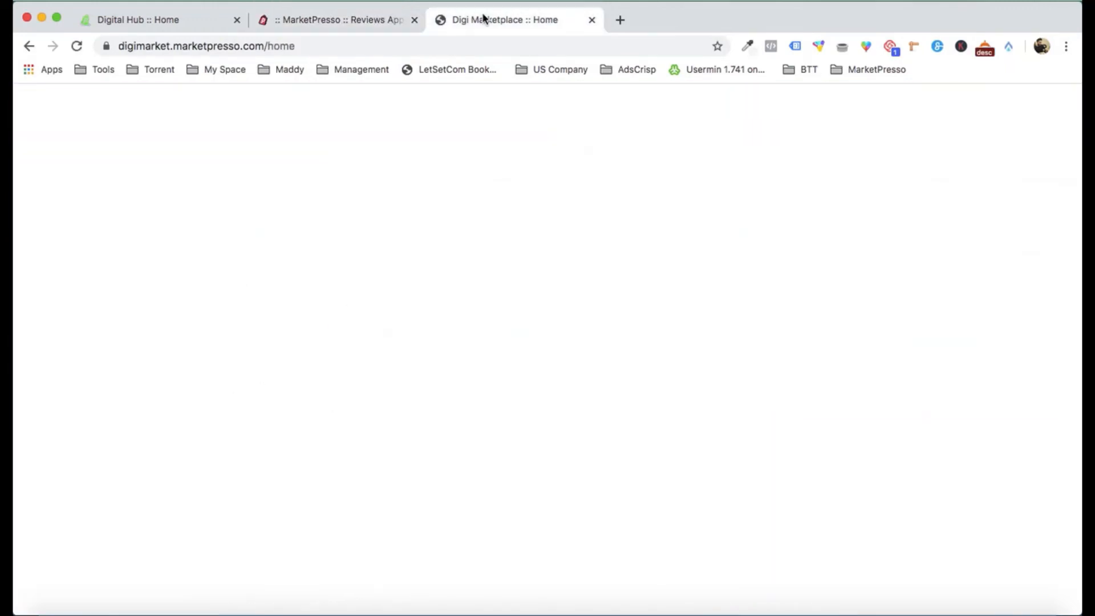
scroll(459, 162, down, 15)
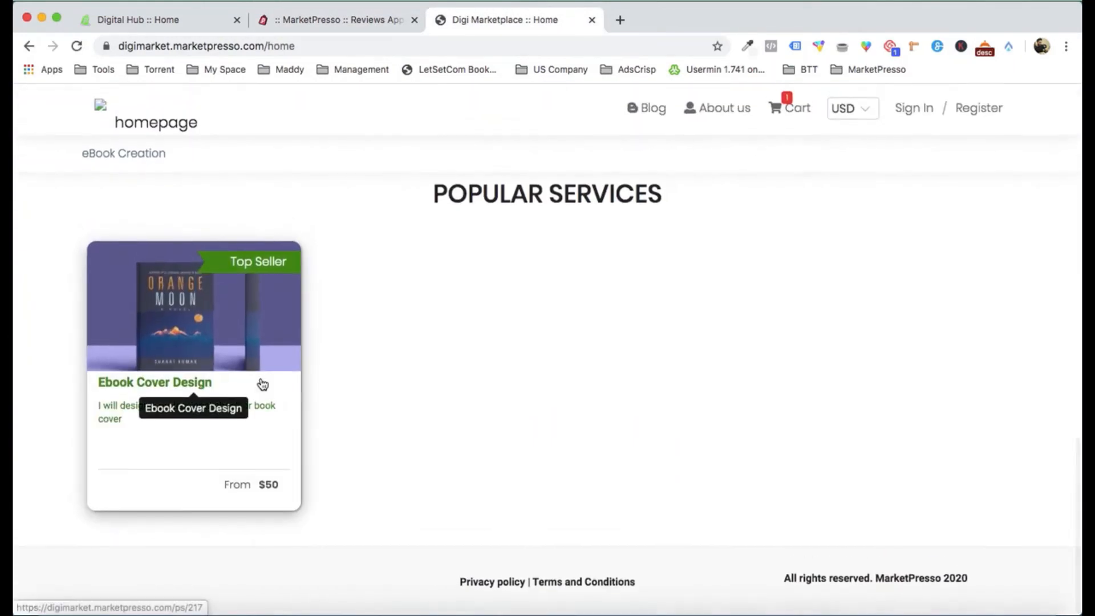
right_click(262, 384)
click(302, 383)
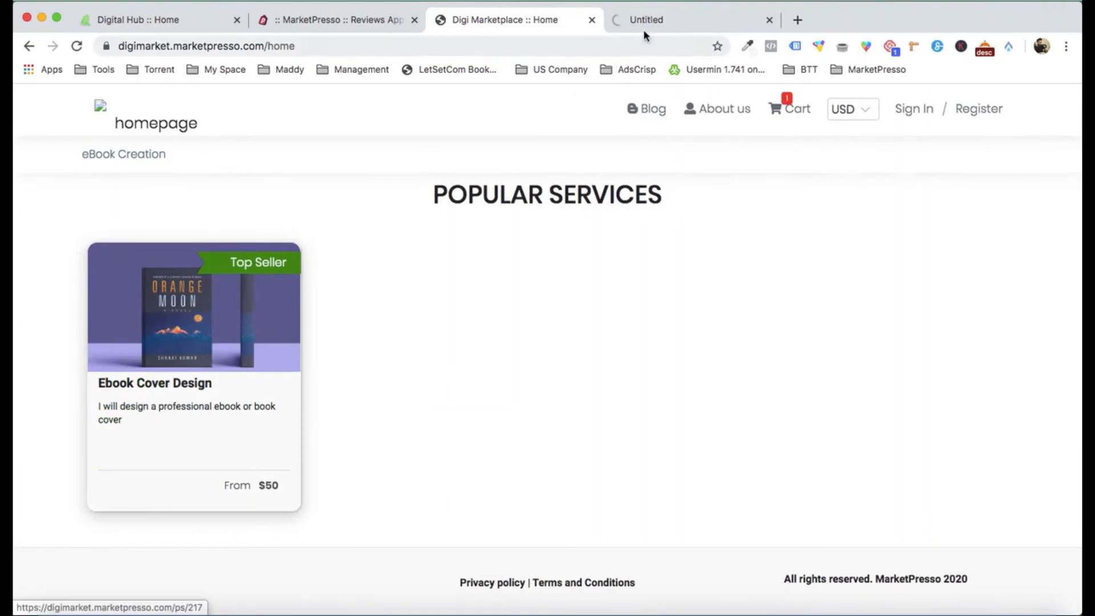
click(653, 20)
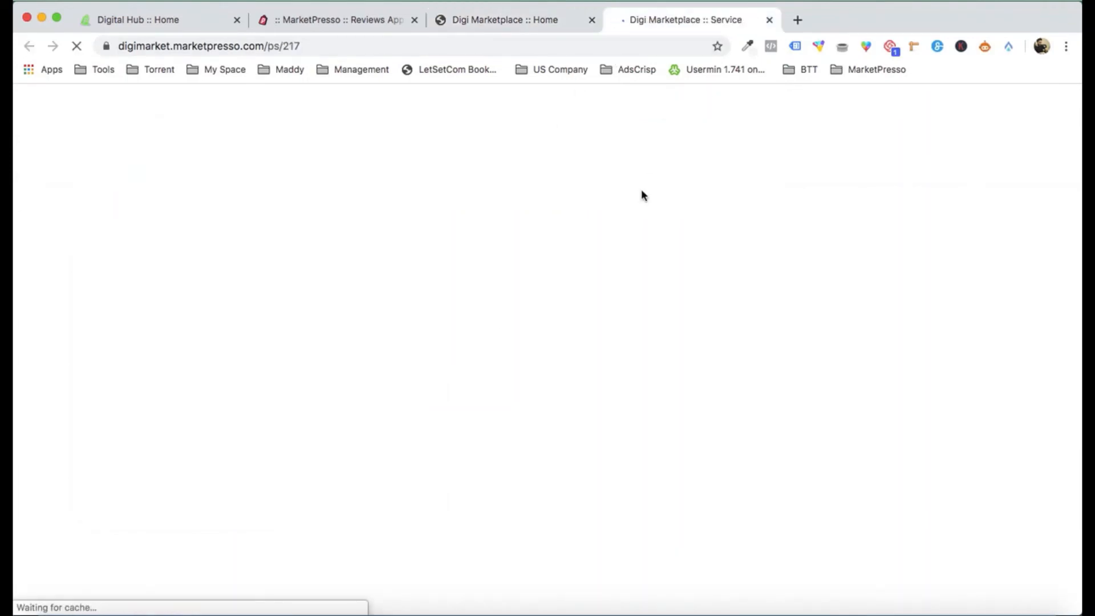
scroll(692, 301, down, 15)
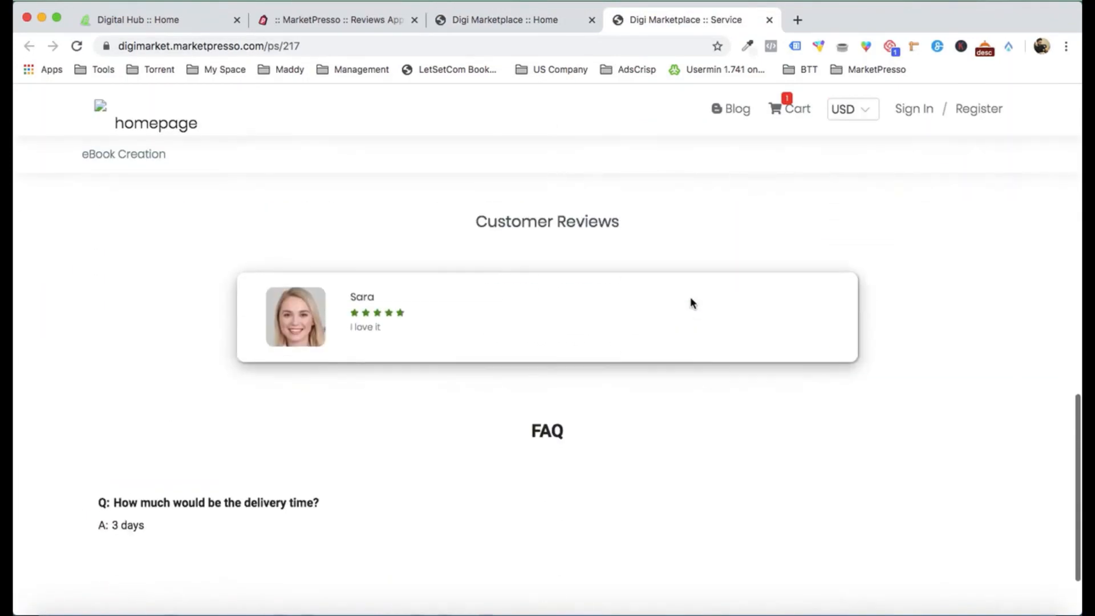
scroll(567, 293, up, 15)
Step: Reload the marketplace home page, then activate home page display for the approved review in MarketPresso
click(544, 20)
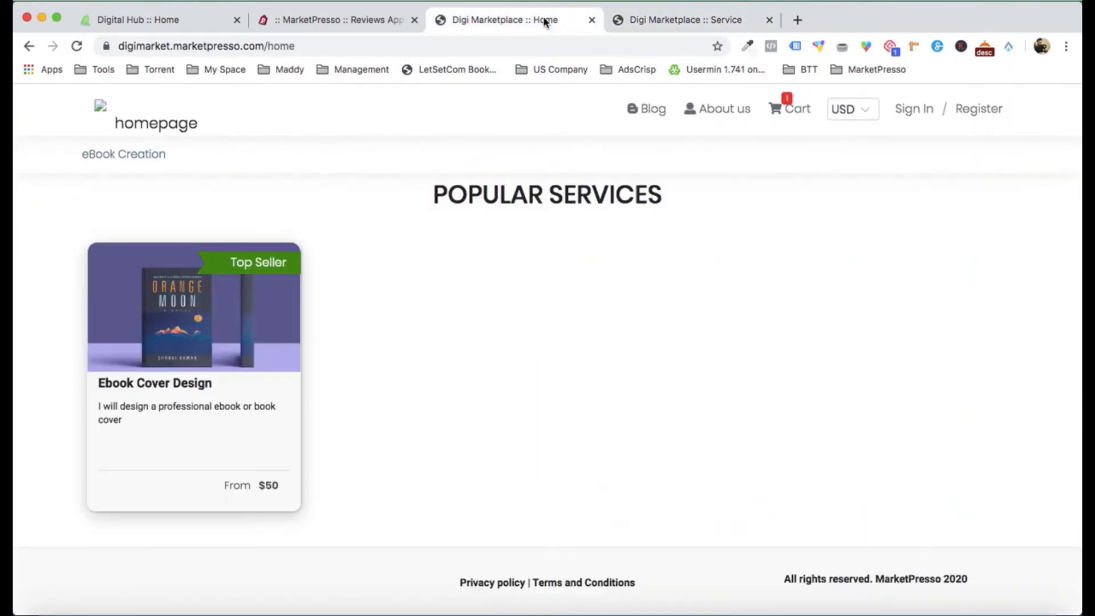
click(179, 128)
click(357, 22)
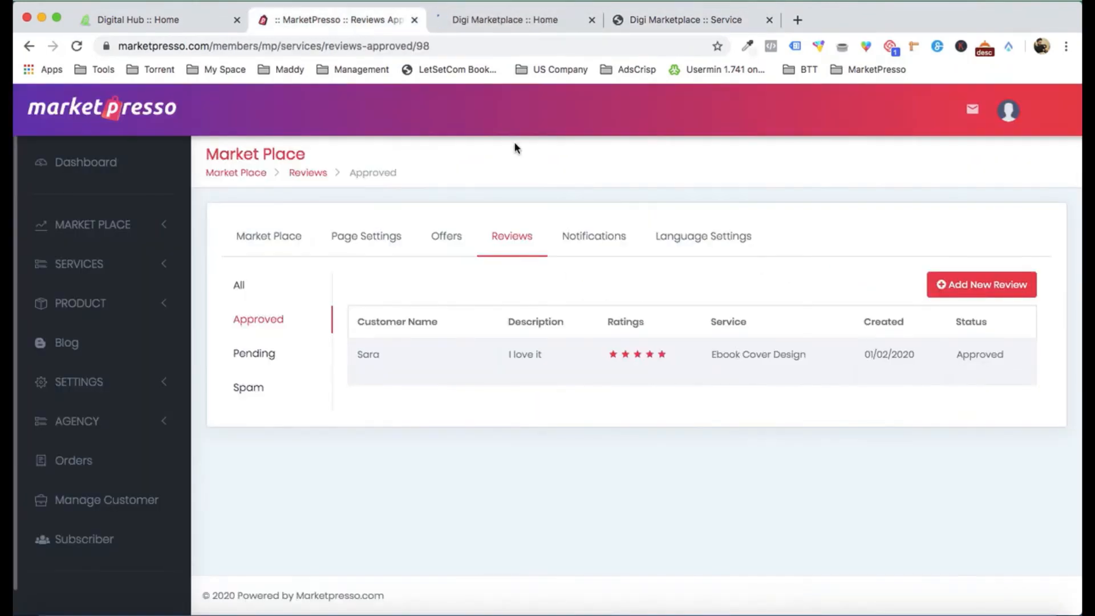
mouse_move(440, 371)
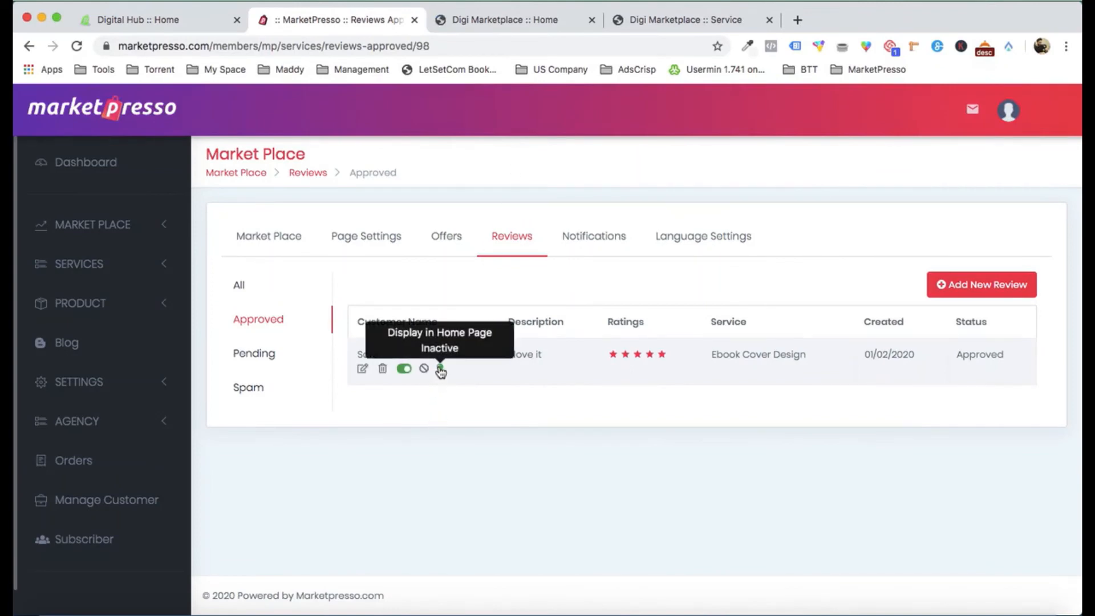
click(440, 369)
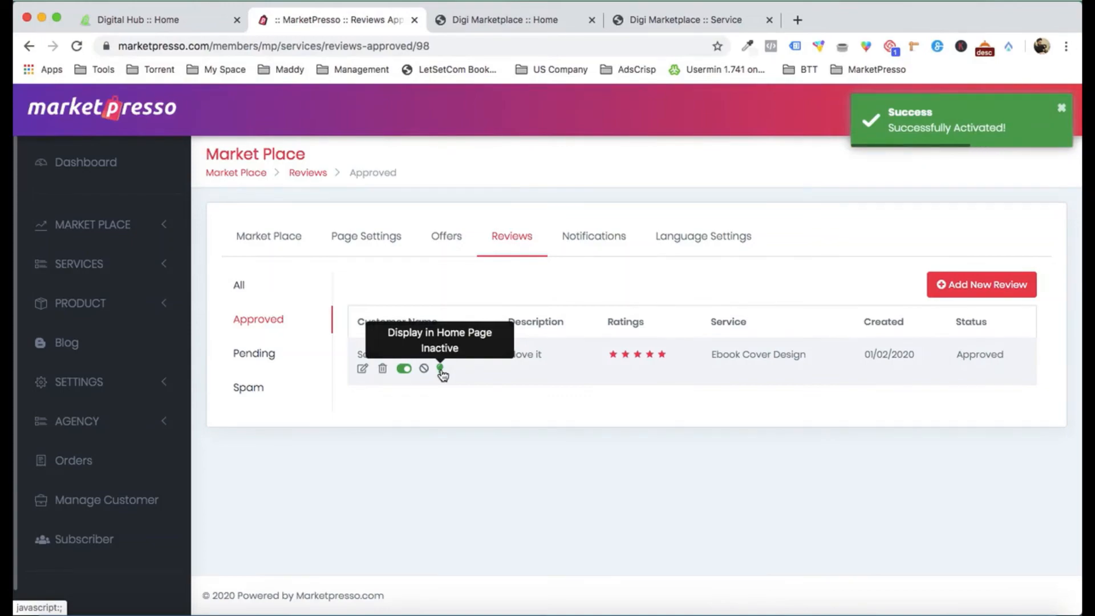
Step: Return to the marketplace home page, refresh it and check the Customer Testimonials section
click(650, 20)
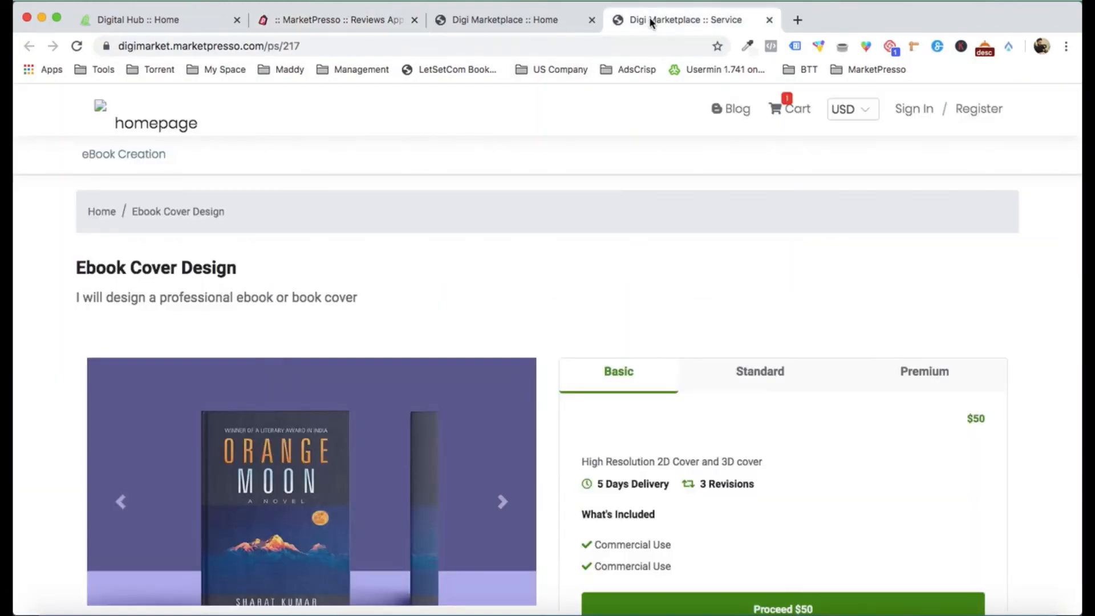
click(529, 23)
scroll(528, 219, down, 15)
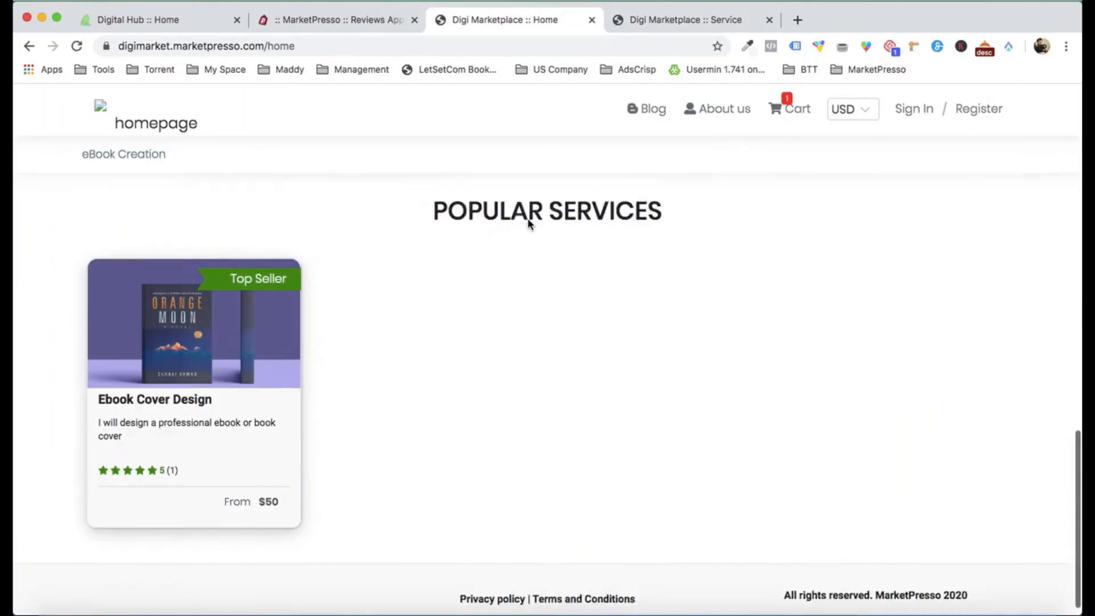
scroll(528, 224, up, 5)
key(super+r)
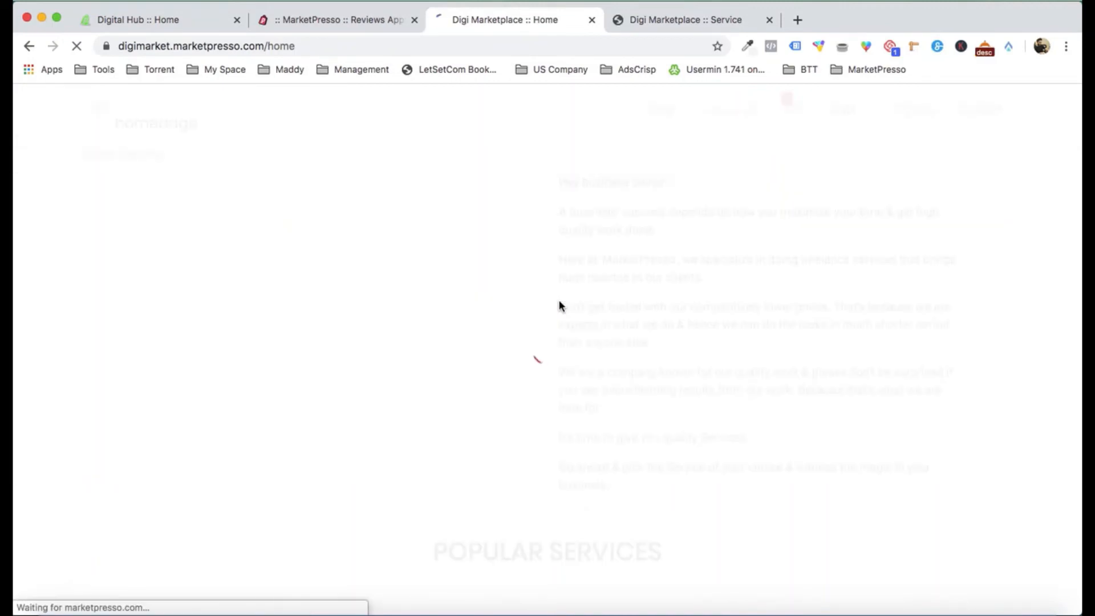
scroll(559, 306, down, 5)
scroll(561, 306, down, 7)
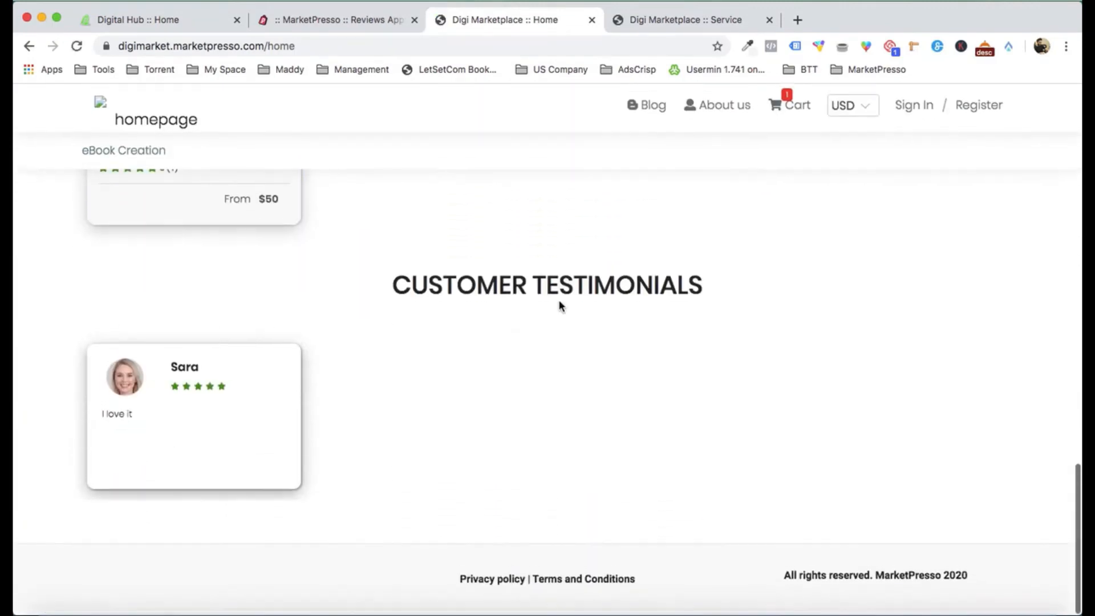
Step: Examine the home page's testimonial, the Ebook Cover Design card's star rating, the professional category and the banner
scroll(288, 398, up, 2)
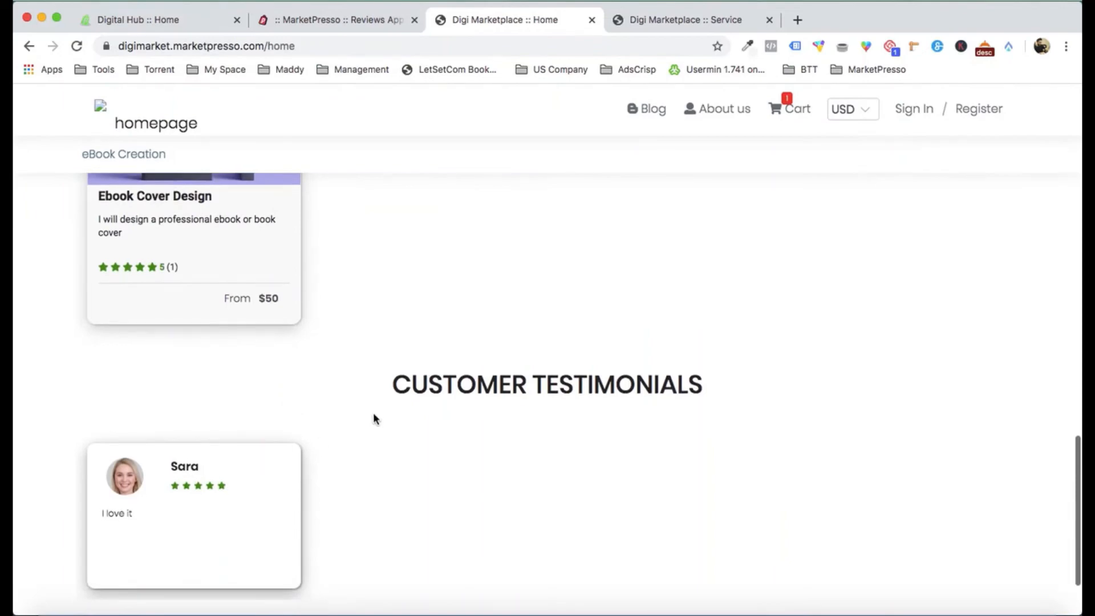
scroll(450, 257, up, 2)
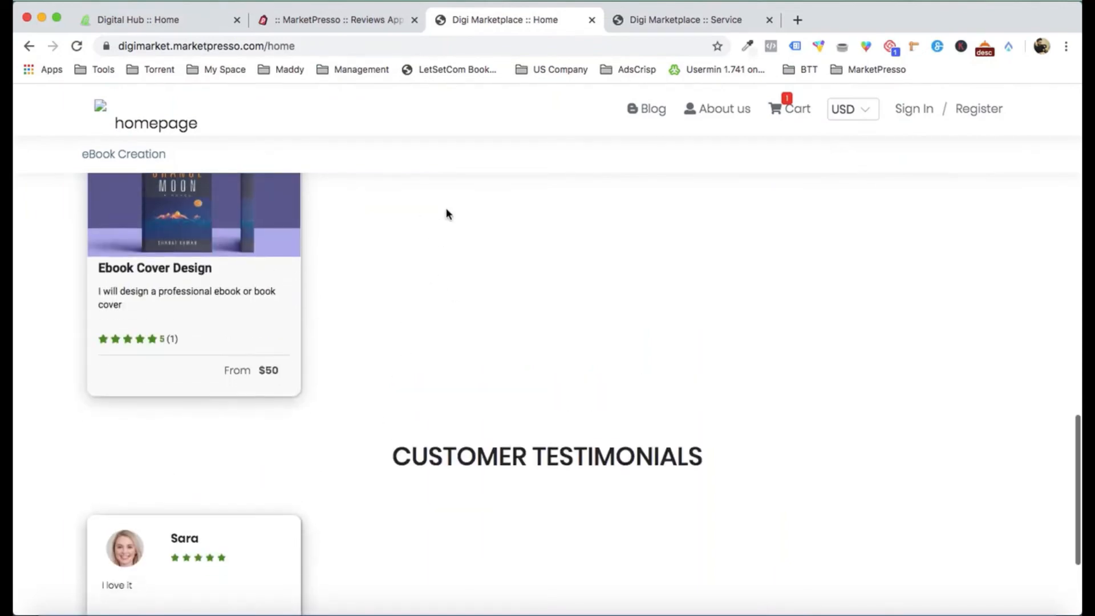
scroll(401, 249, up, 4)
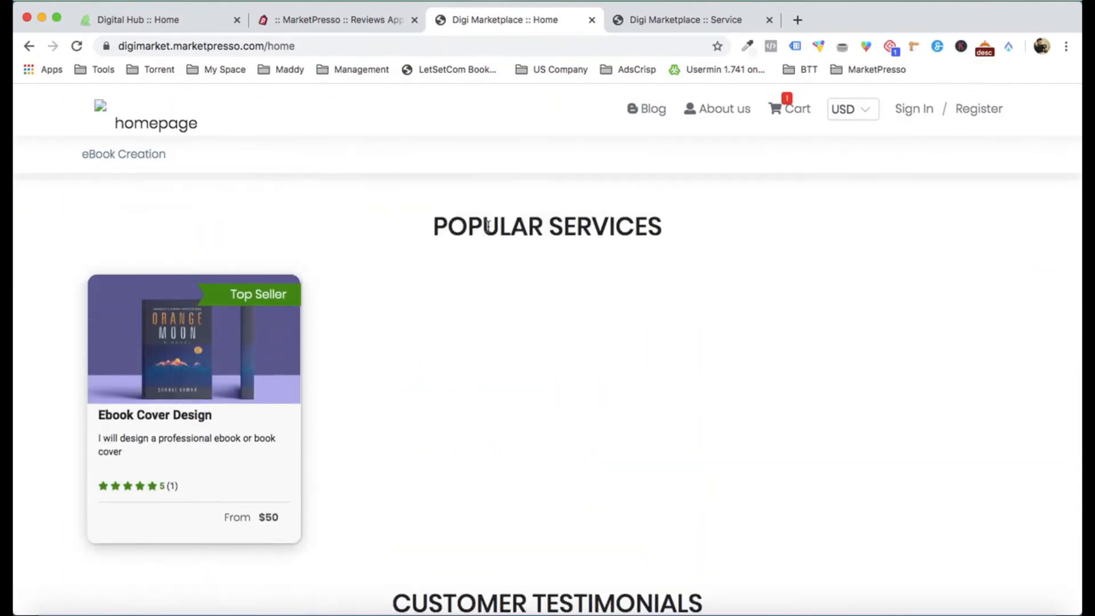
scroll(268, 248, down, 8)
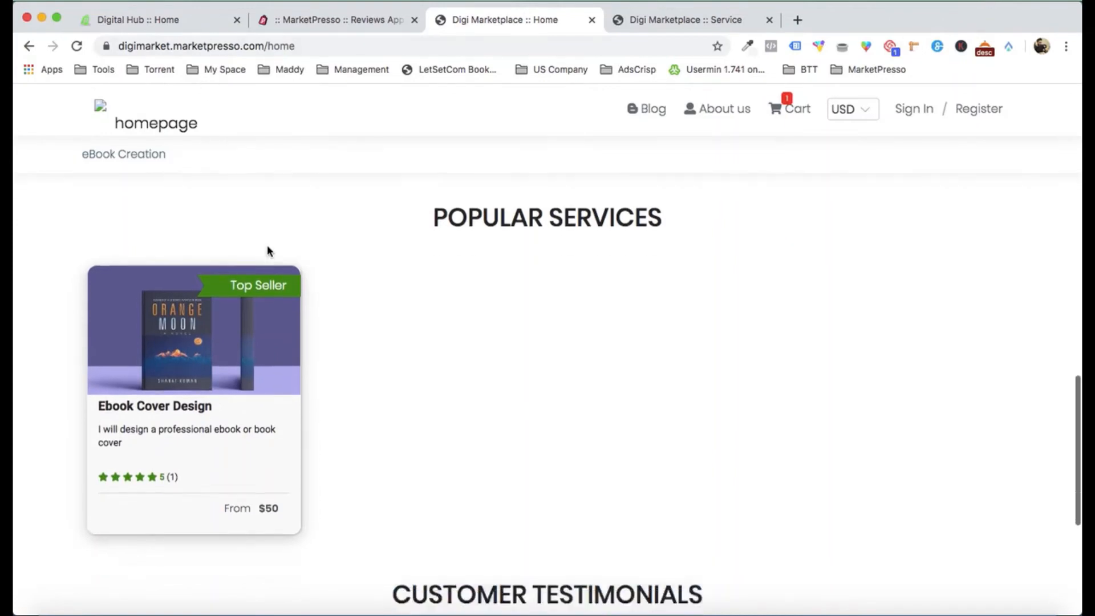
scroll(183, 400, up, 4)
scroll(207, 289, up, 15)
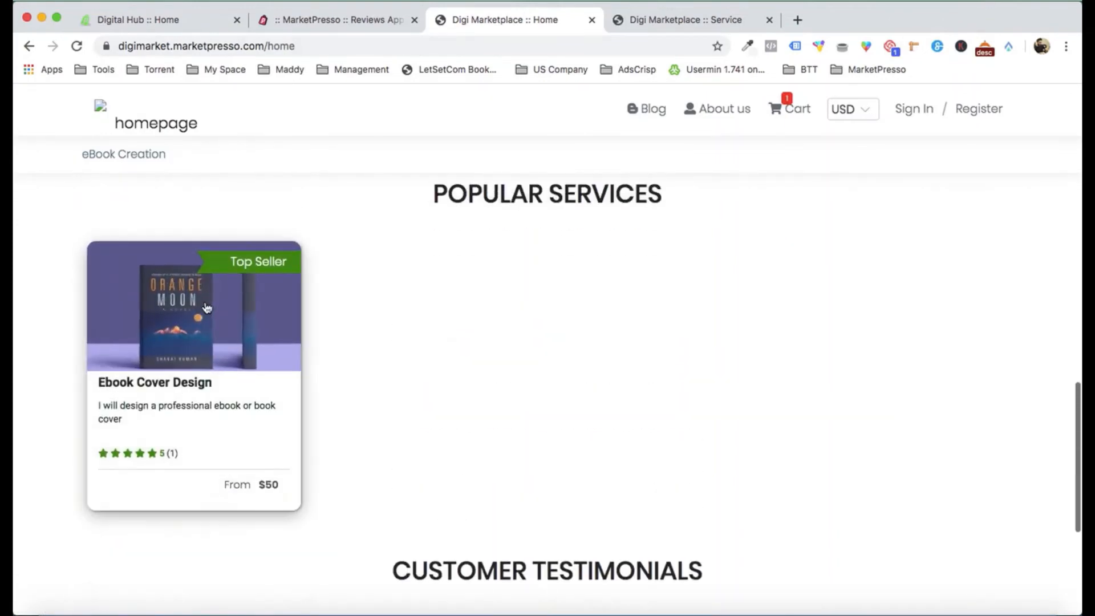
scroll(557, 501, up, 8)
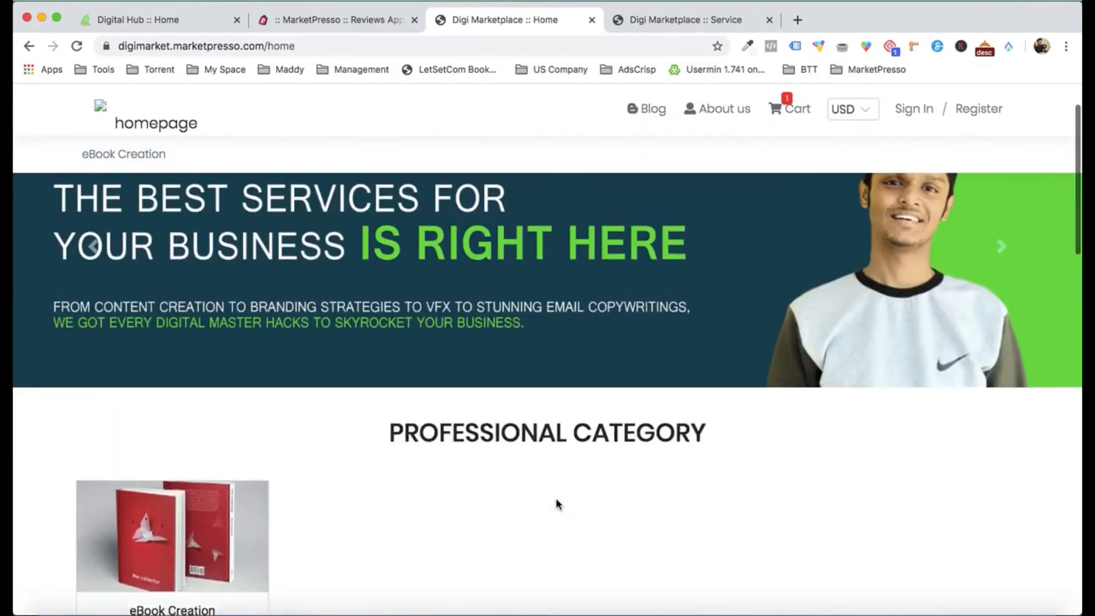
scroll(557, 506, down, 1)
scroll(525, 427, up, 1)
scroll(526, 428, up, 3)
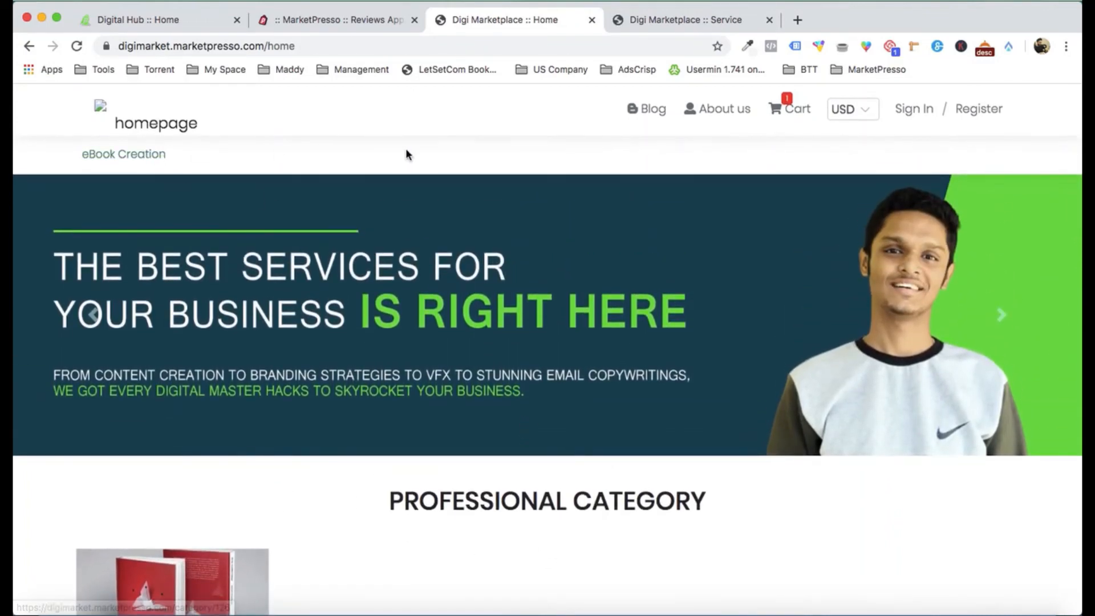
Step: Switch to the Digital Hub home page and examine the category navigation and its subcategories
click(190, 17)
mouse_move(386, 155)
scroll(466, 239, up, 10)
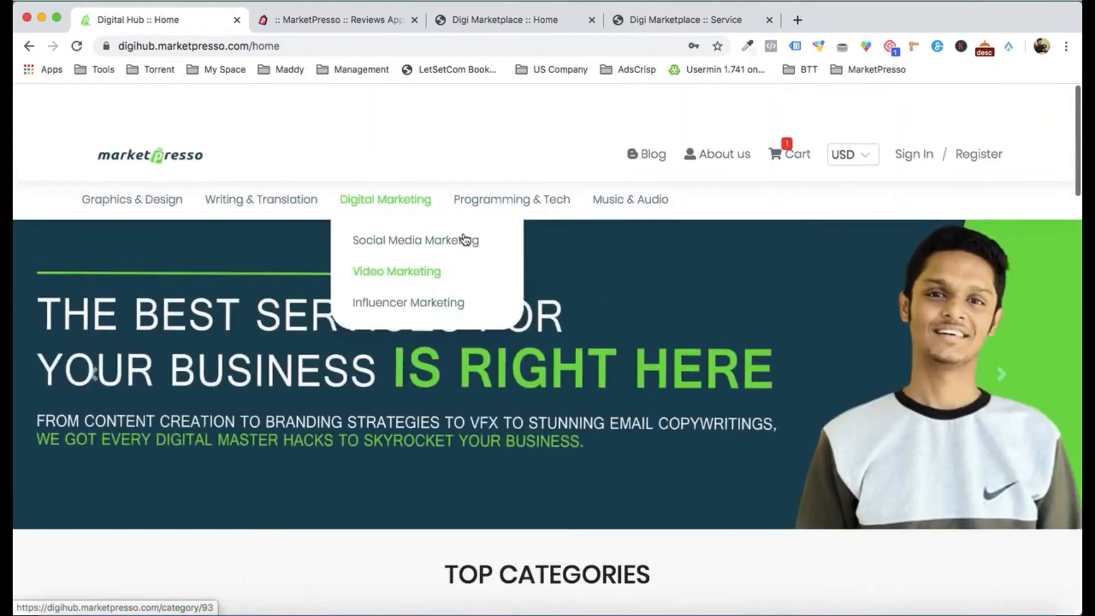
scroll(603, 232, down, 1)
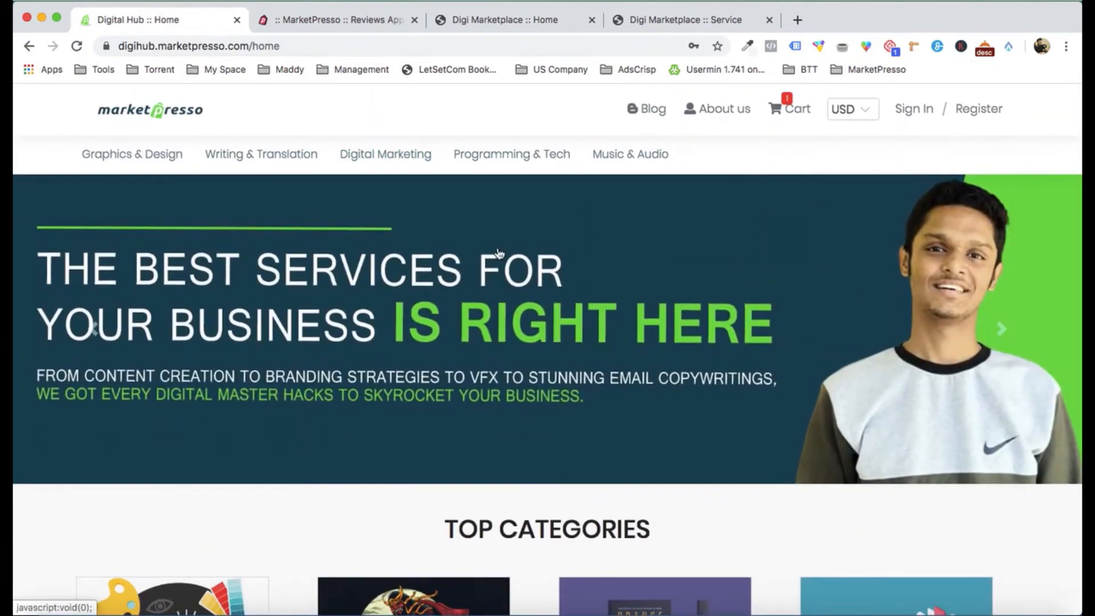
mouse_move(268, 172)
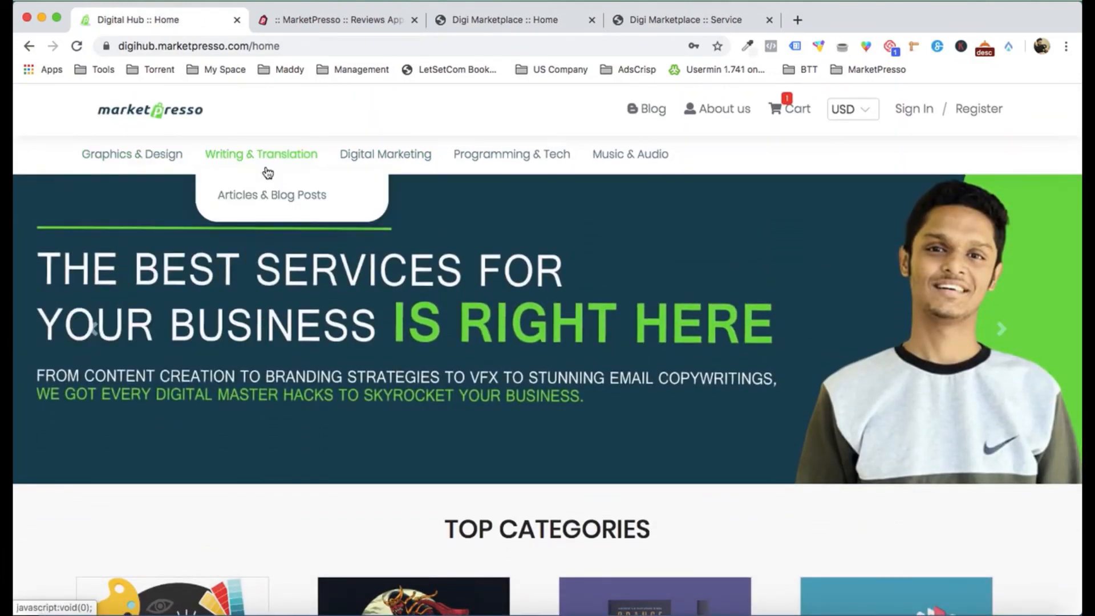
mouse_move(144, 152)
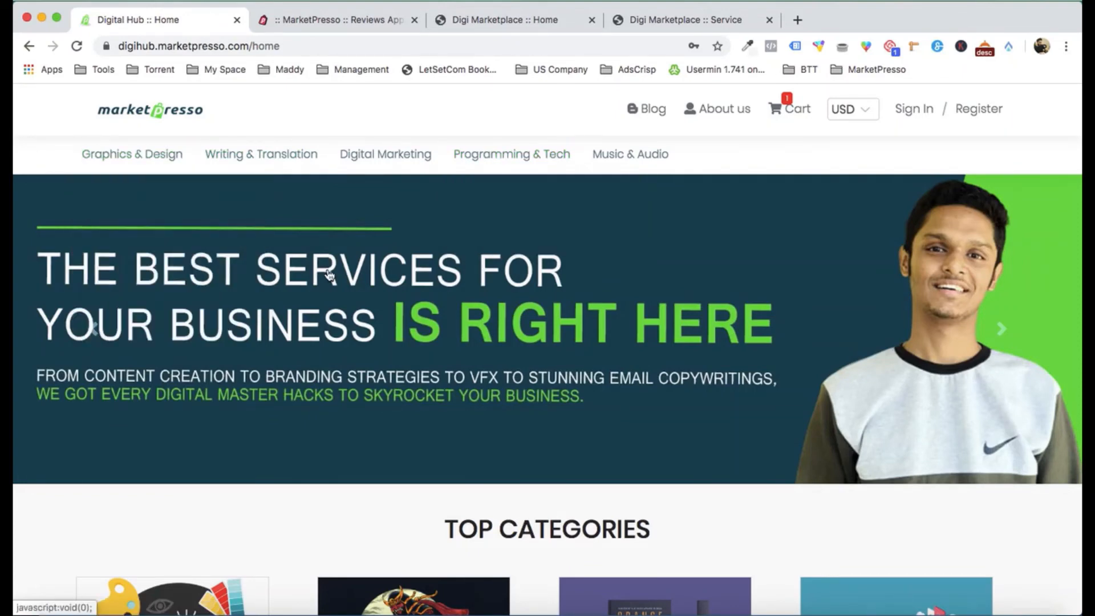
Step: Examine Digital Hub's Top Categories and About the Marketplace sections, and advance the Customer Testimonials carousel
scroll(328, 274, down, 6)
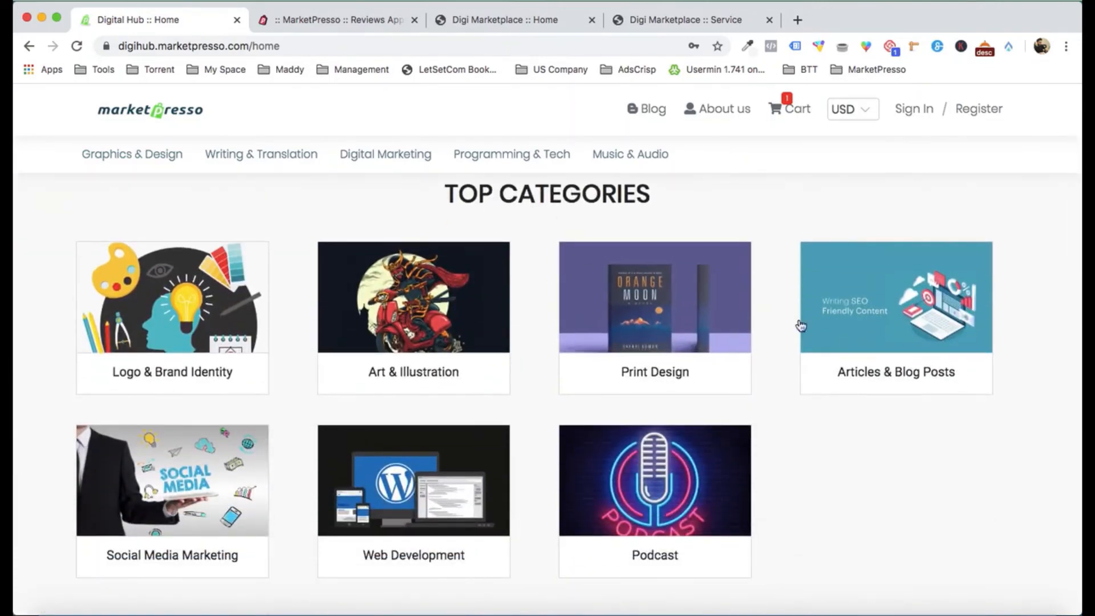
scroll(647, 442, down, 1)
scroll(647, 442, down, 3)
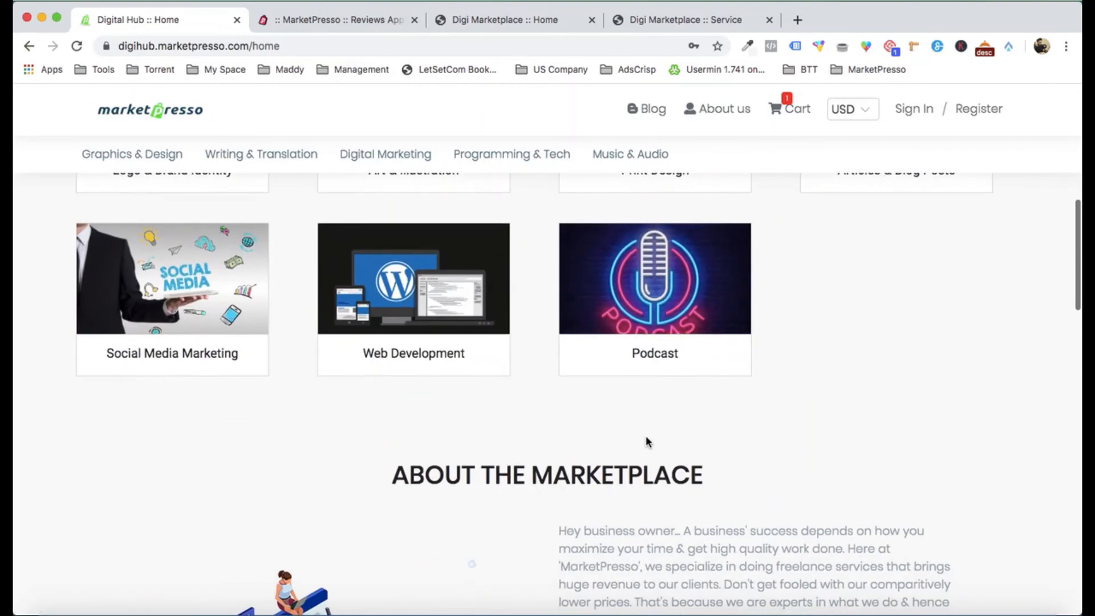
scroll(646, 437, down, 3)
scroll(646, 437, down, 8)
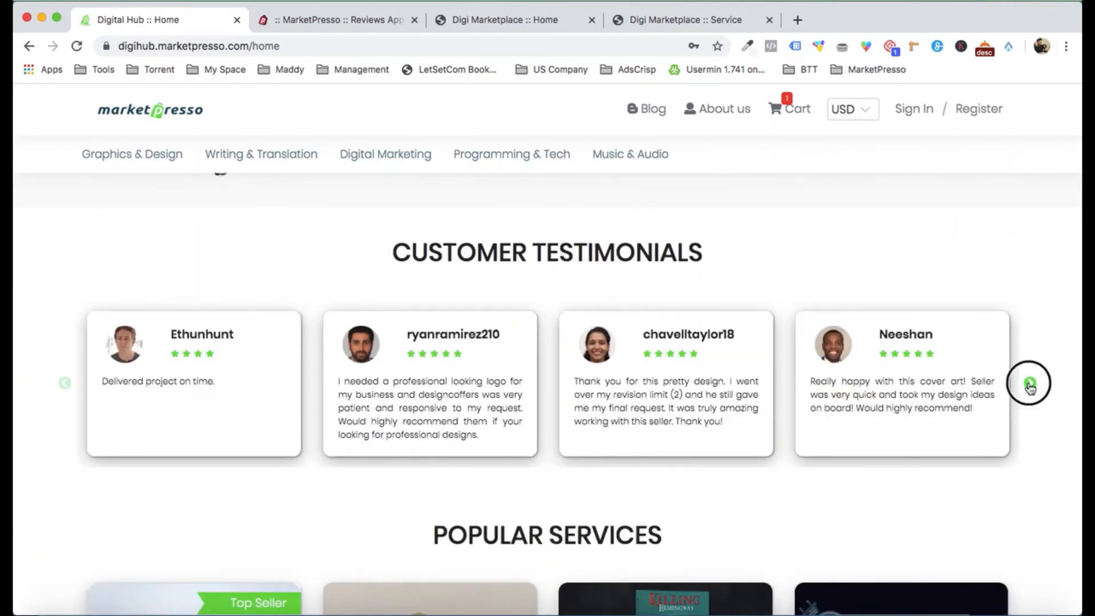
click(1030, 385)
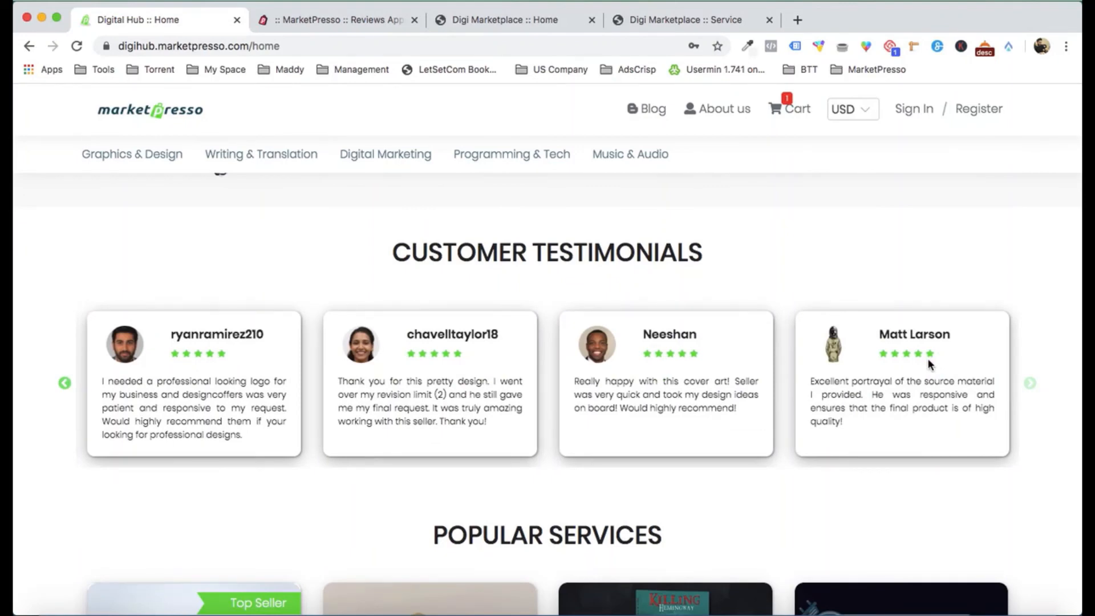
Step: Examine Digital Hub's Popular Services cards, including the Top Seller and Coupon Offer badges, and the newsletter section
scroll(1030, 390, down, 6)
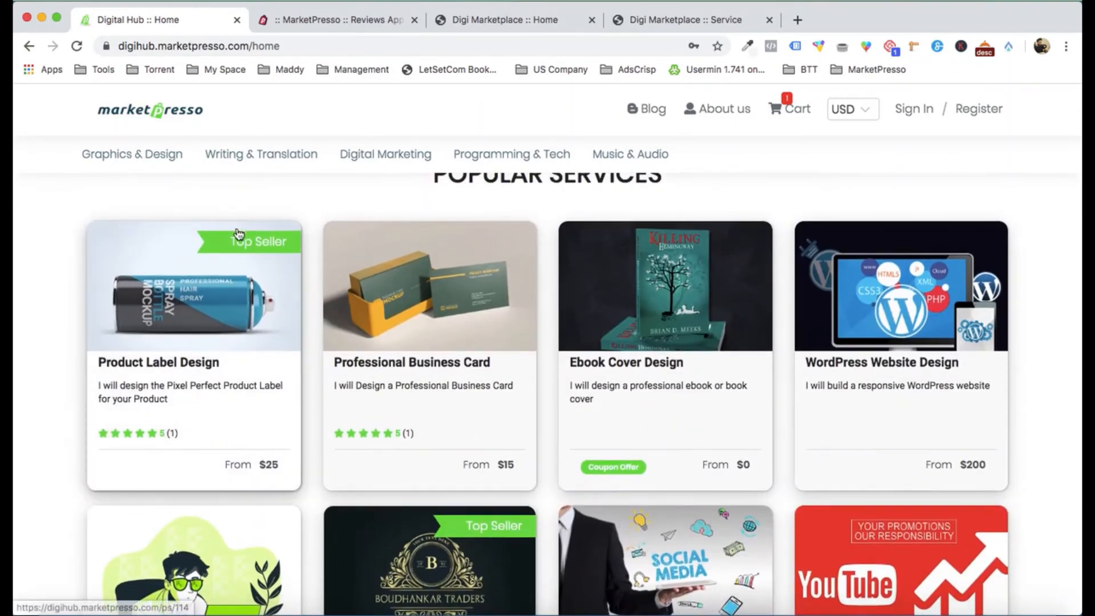
scroll(228, 362, up, 1)
scroll(724, 339, down, 3)
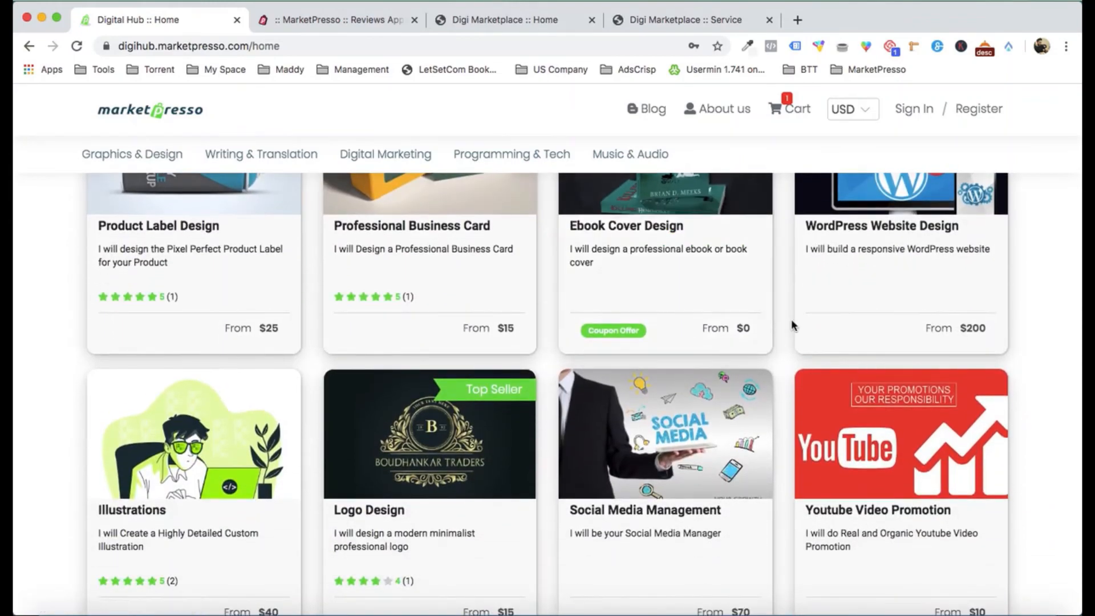
scroll(791, 322, down, 6)
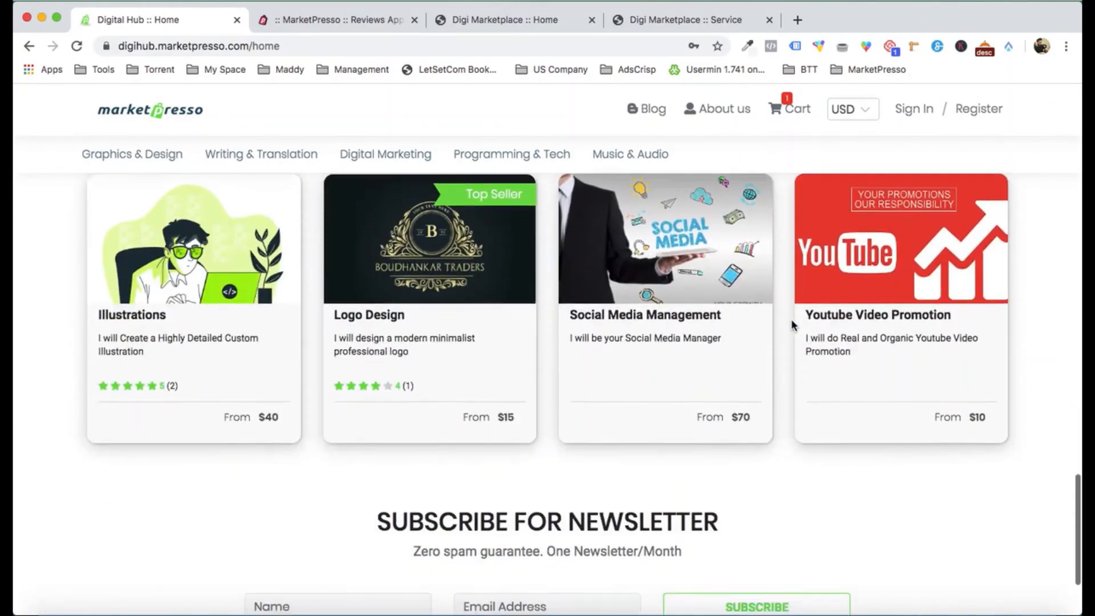
scroll(730, 352, up, 10)
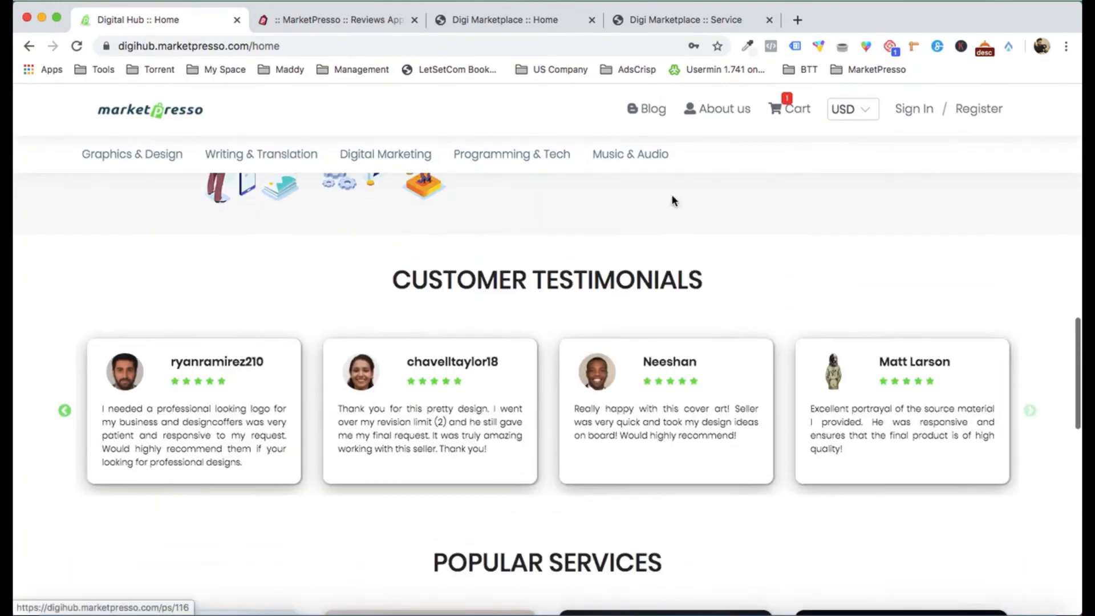
Step: Open MarketPresso's Blog management page and locate the corresponding Blog link on the Digital Hub site
click(369, 12)
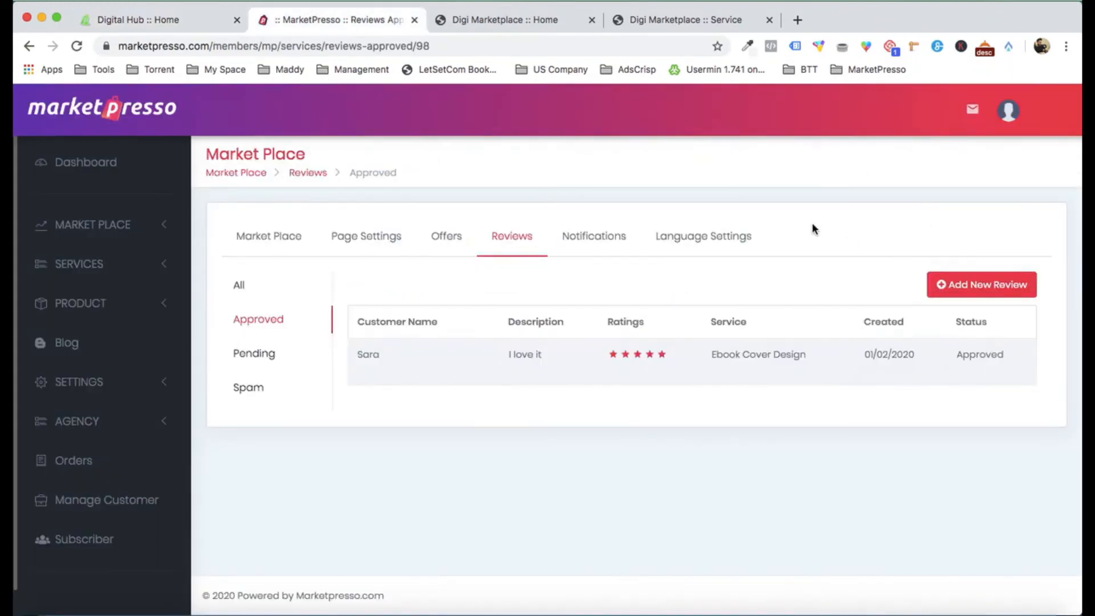
click(115, 337)
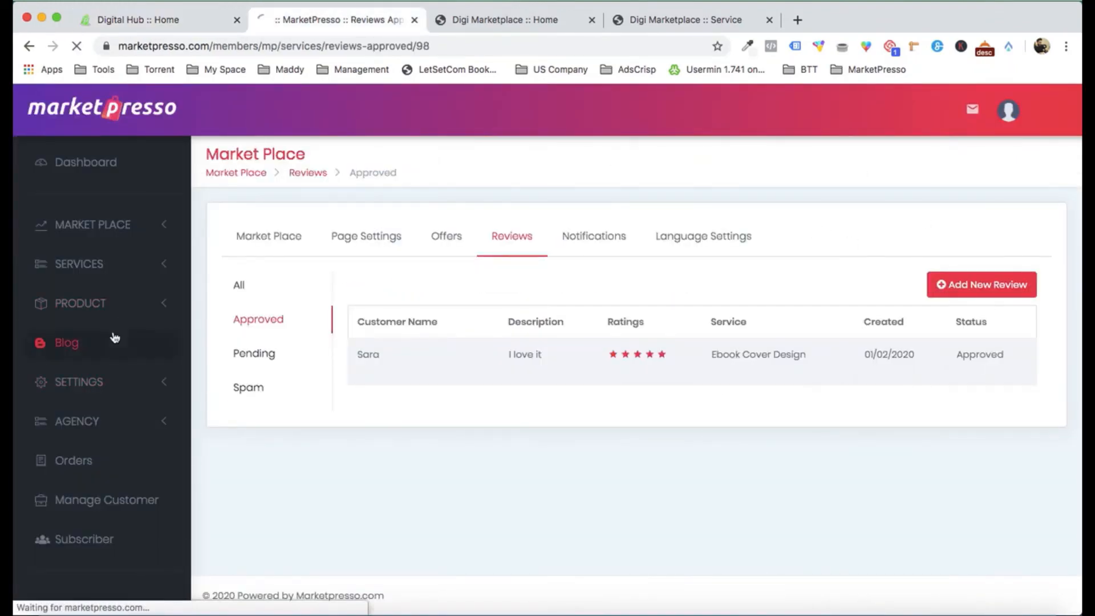
click(154, 21)
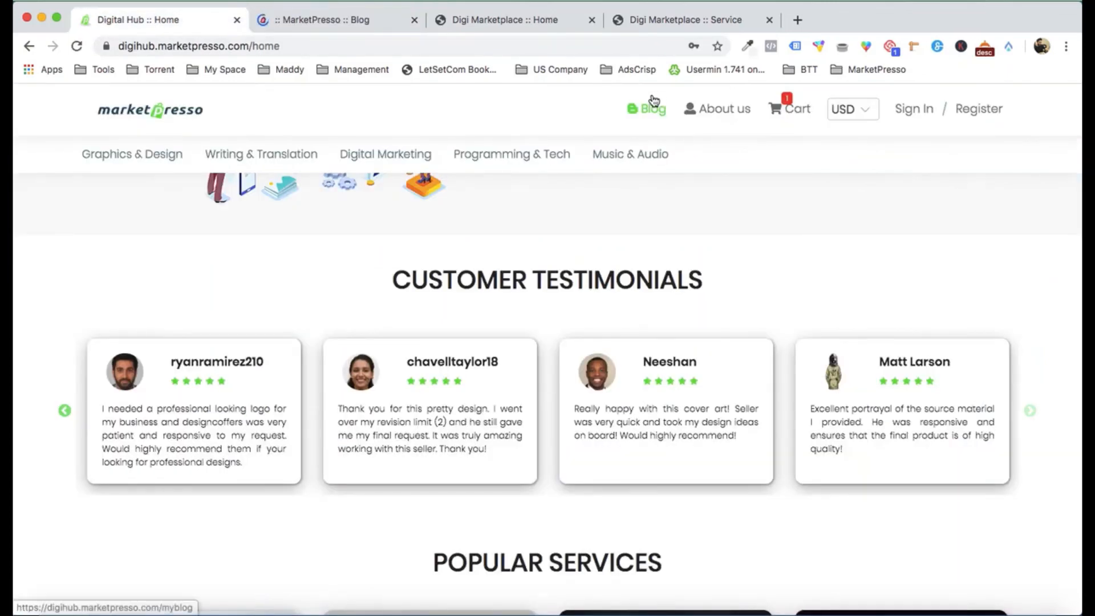
click(322, 19)
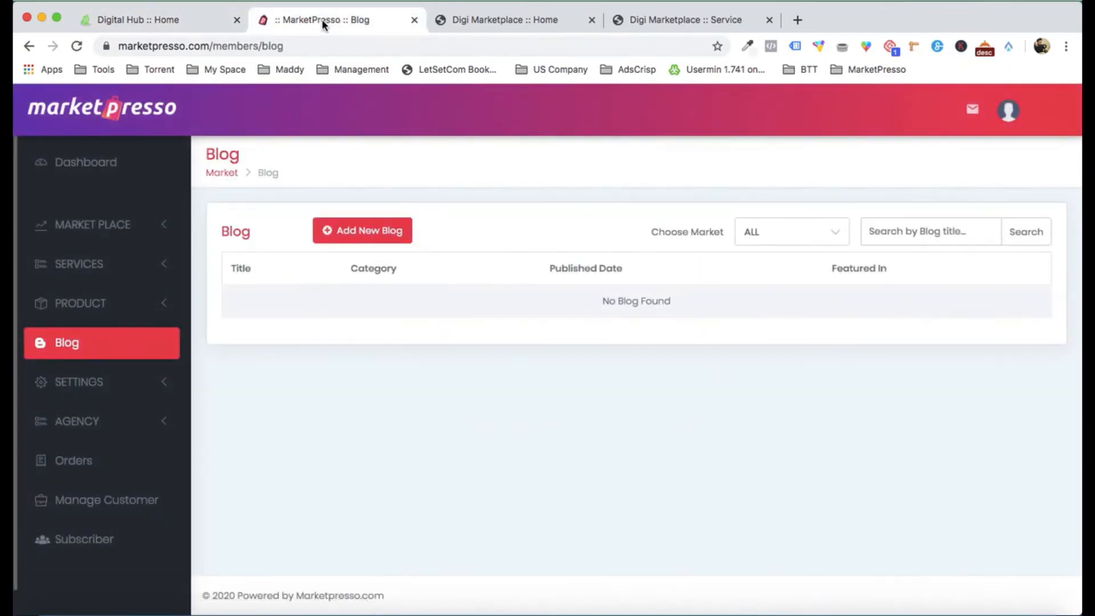
Step: Start a new blog entry for Digi Marketplace, review the form's title, author, description and content fields, and close it unsaved
click(371, 226)
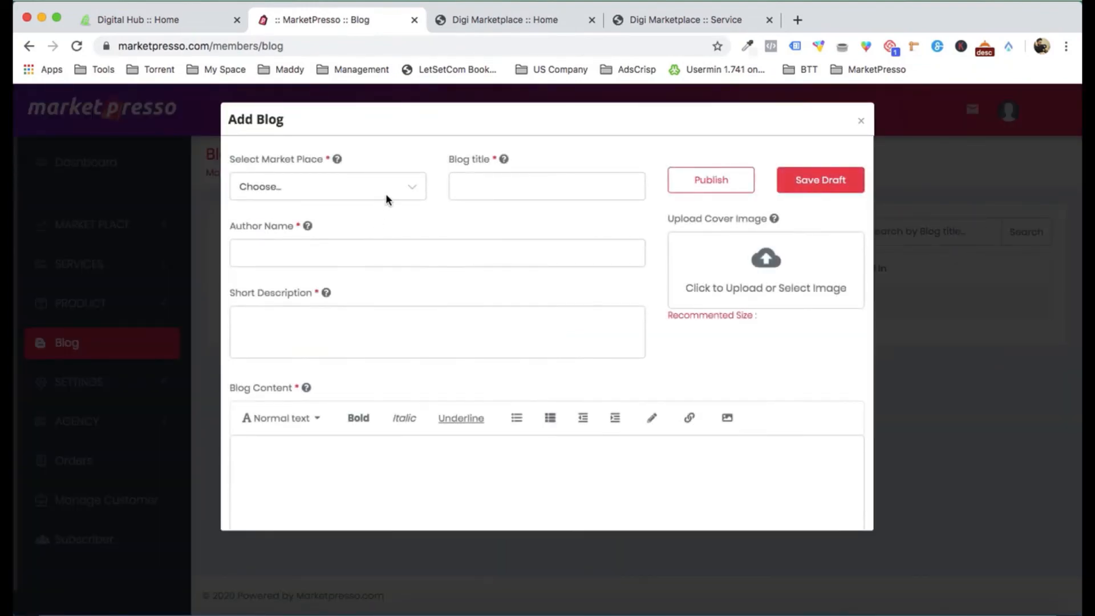
click(386, 196)
click(386, 225)
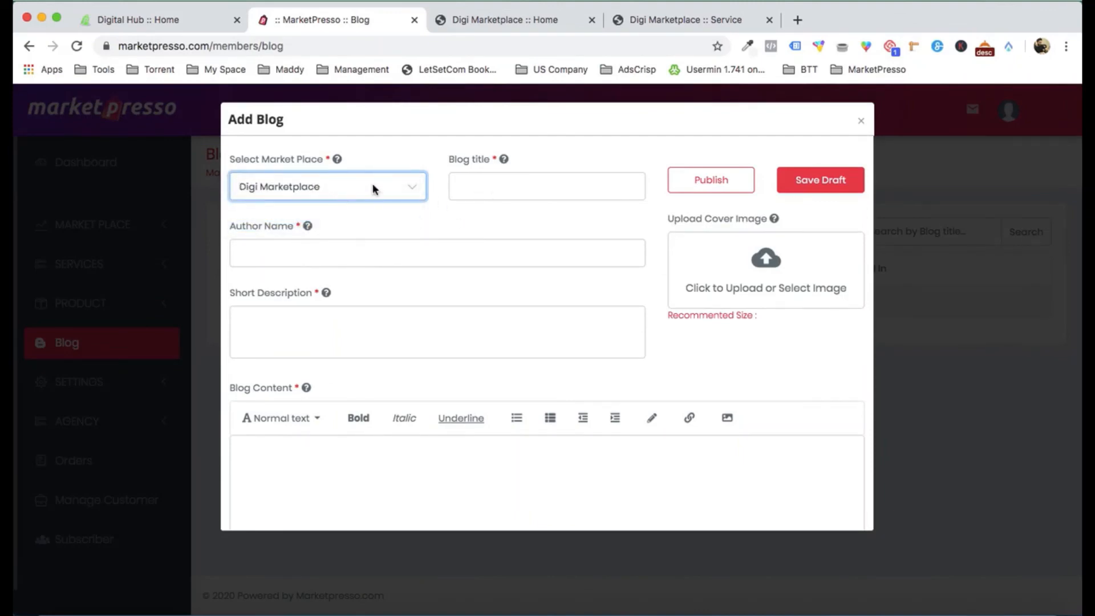
click(513, 196)
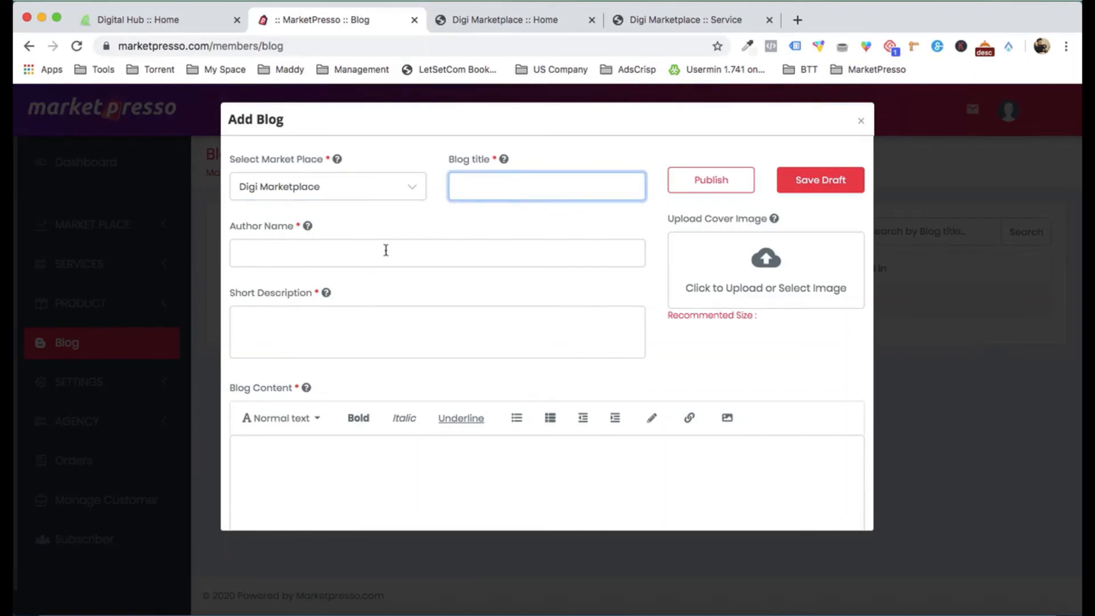
scroll(372, 262, down, 3)
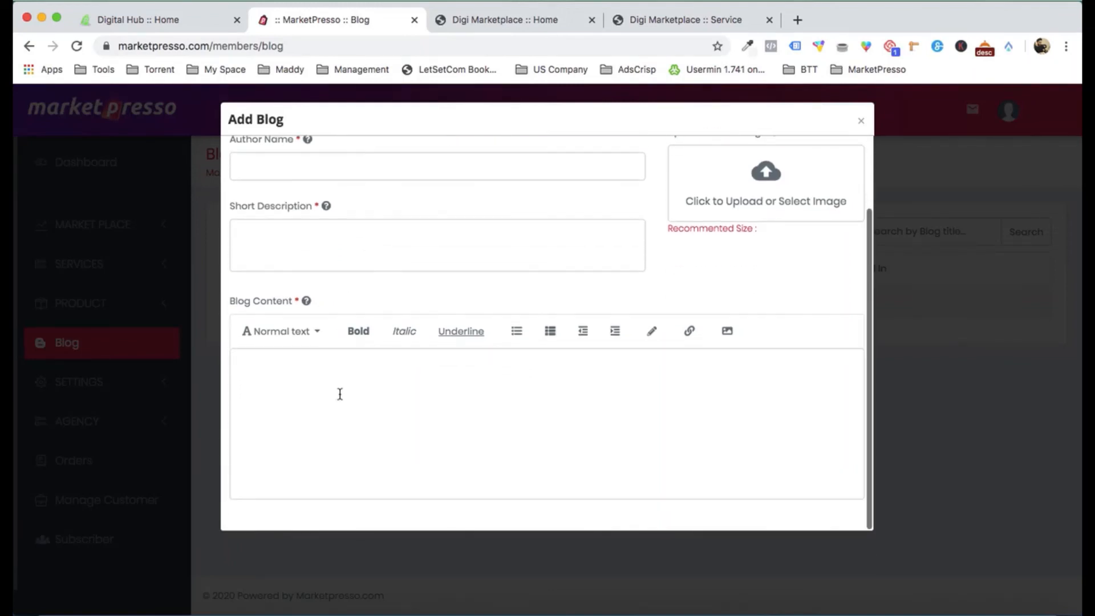
scroll(412, 411, up, 3)
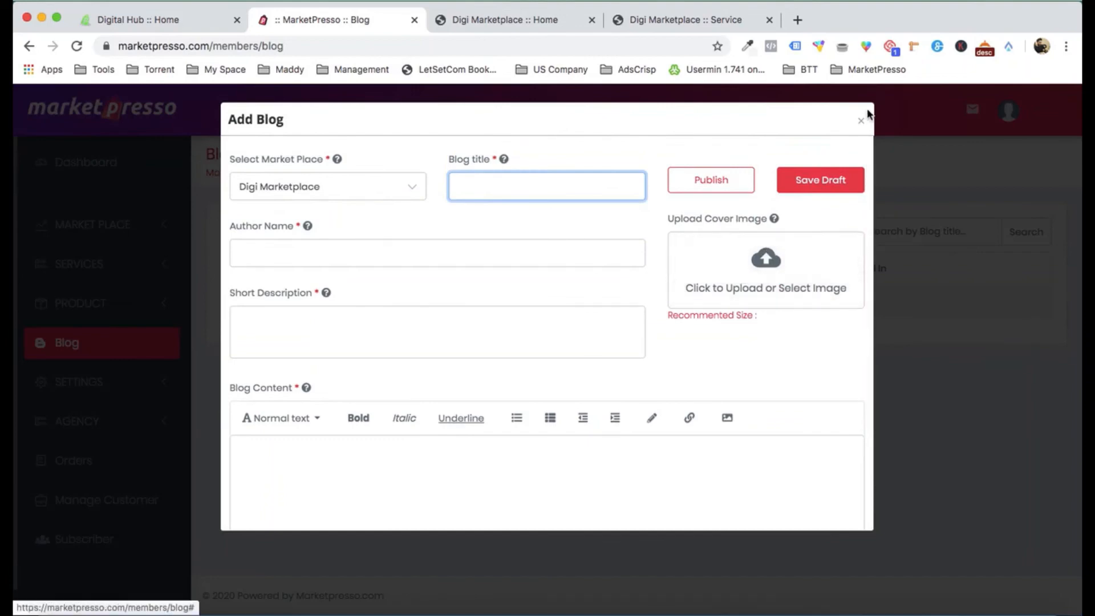
click(862, 122)
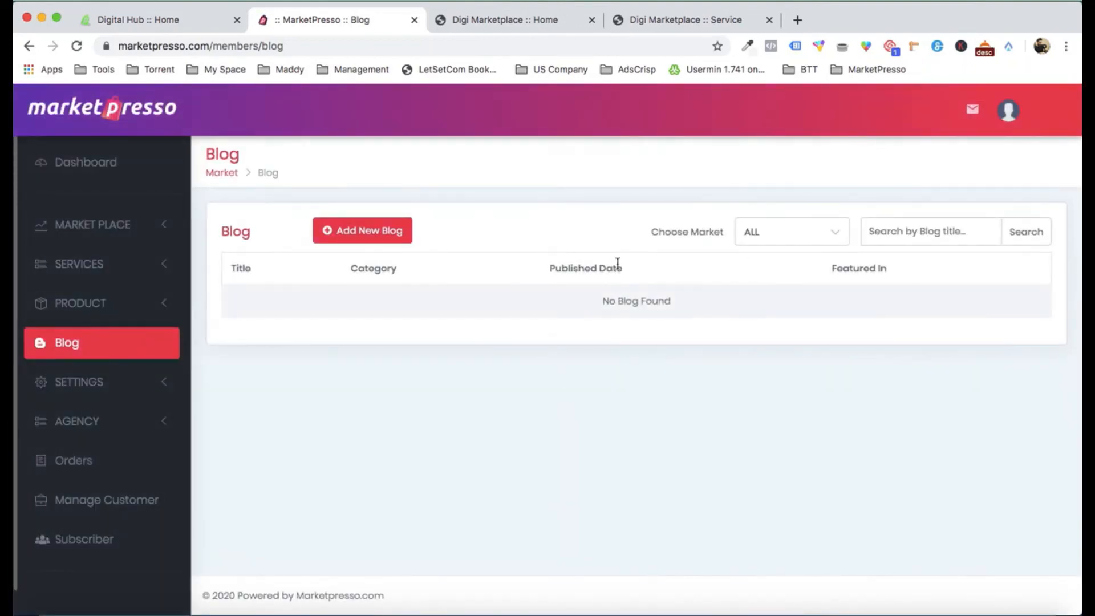
Step: Close the Ebook Cover Design service page and return to the Digi Marketplace home page
click(533, 25)
click(686, 24)
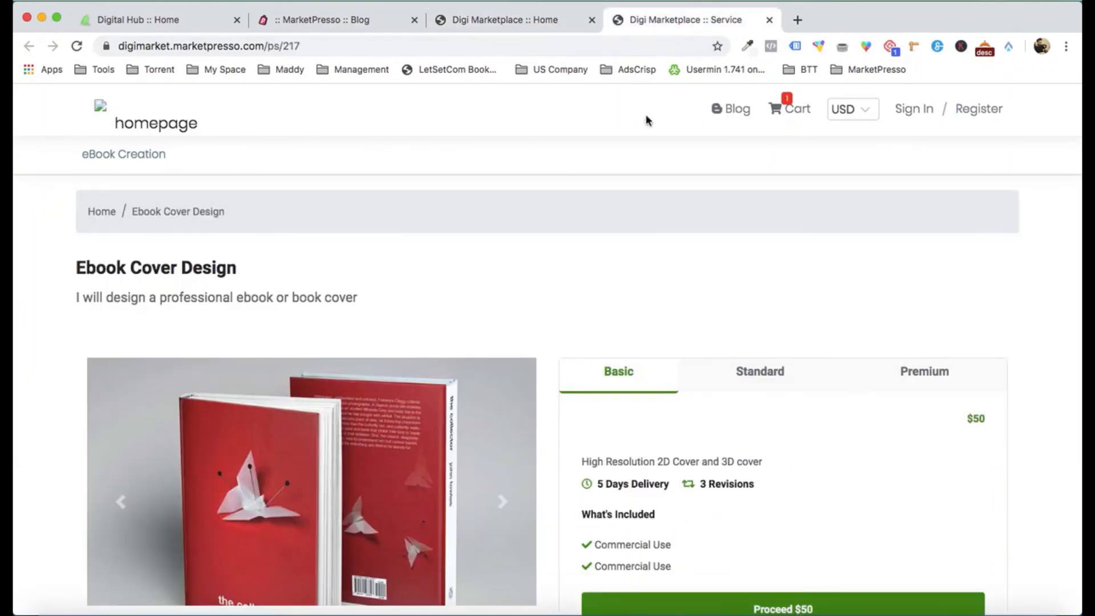
click(769, 19)
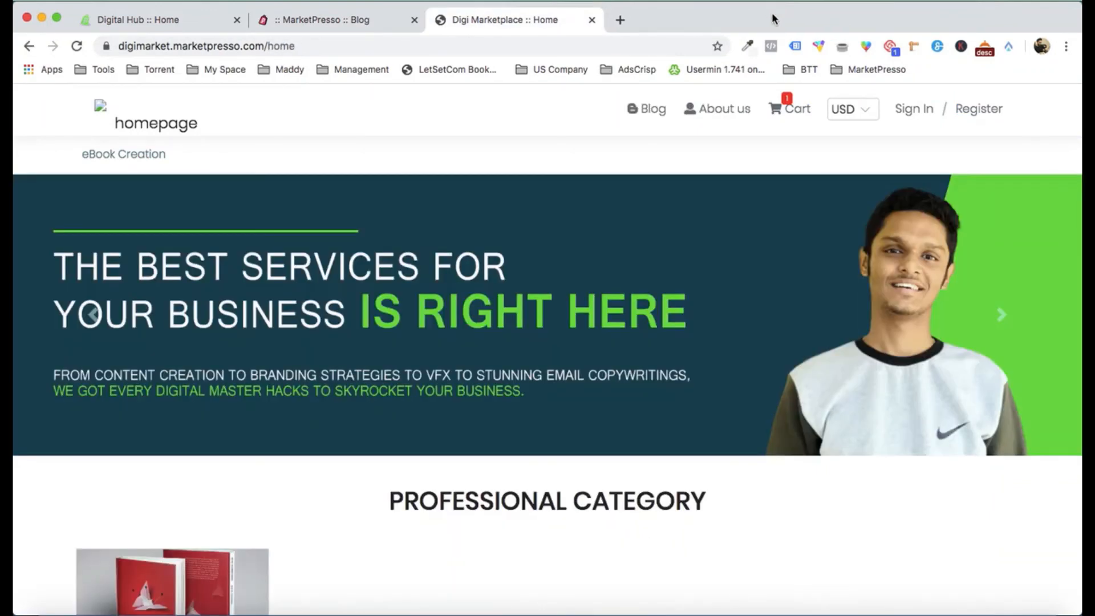
Step: Examine the Digi Marketplace home page's banner, professional category, About the Marketplace and Customer Testimonials sections
click(151, 117)
scroll(543, 279, down, 5)
scroll(543, 279, up, 5)
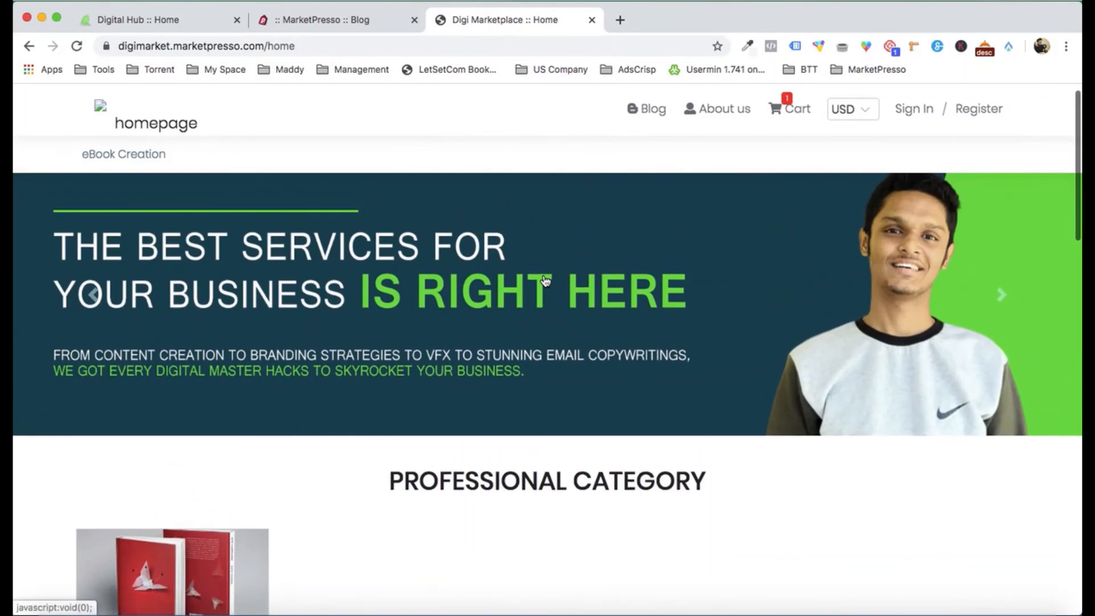
scroll(545, 279, down, 10)
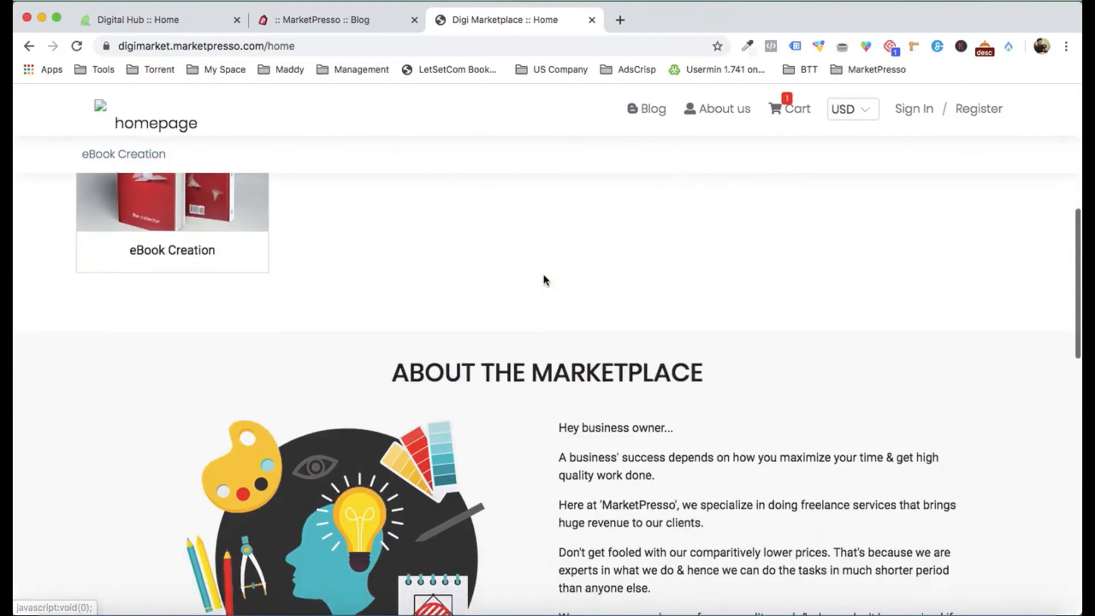
scroll(538, 382, down, 4)
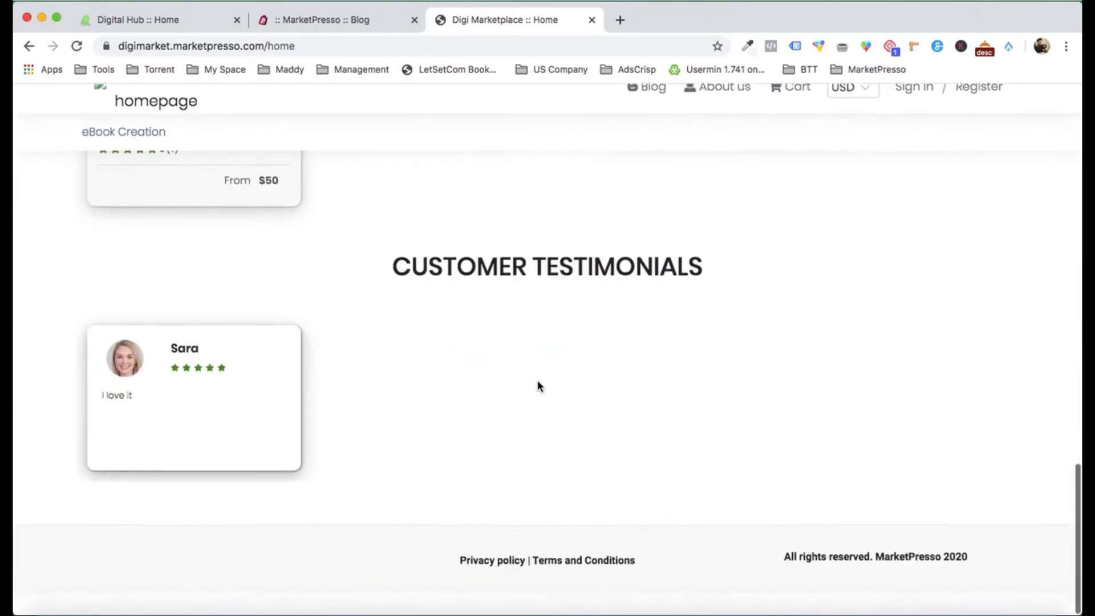
scroll(538, 382, up, 12)
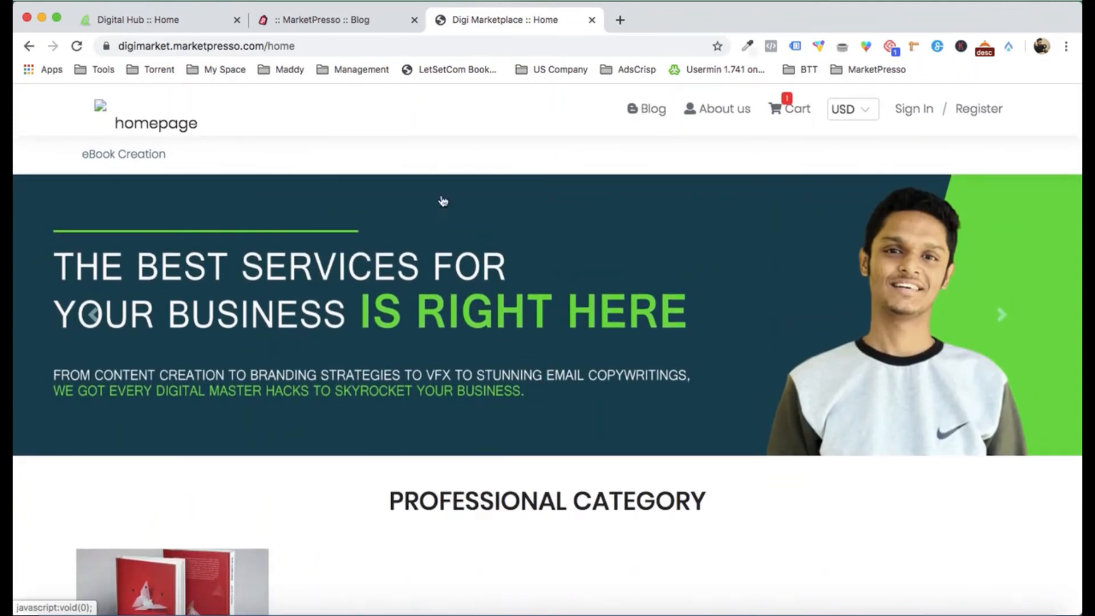
Step: Return to the Digital Hub home page and compare its testimonials, popular services, about section, categories and banner
click(171, 20)
scroll(410, 334, up, 2)
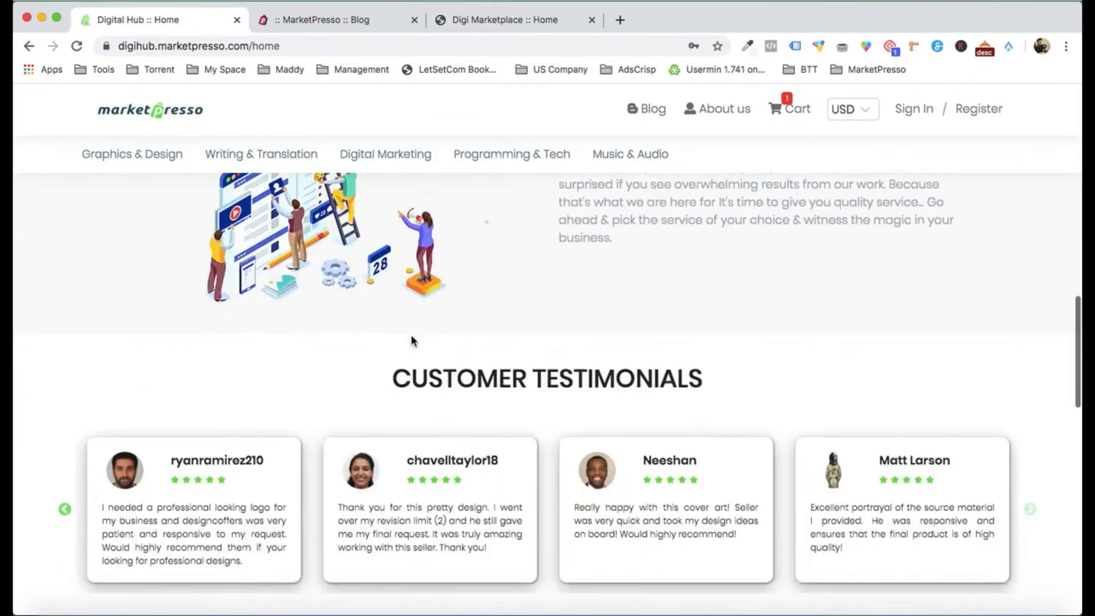
scroll(410, 334, down, 8)
scroll(410, 334, up, 5)
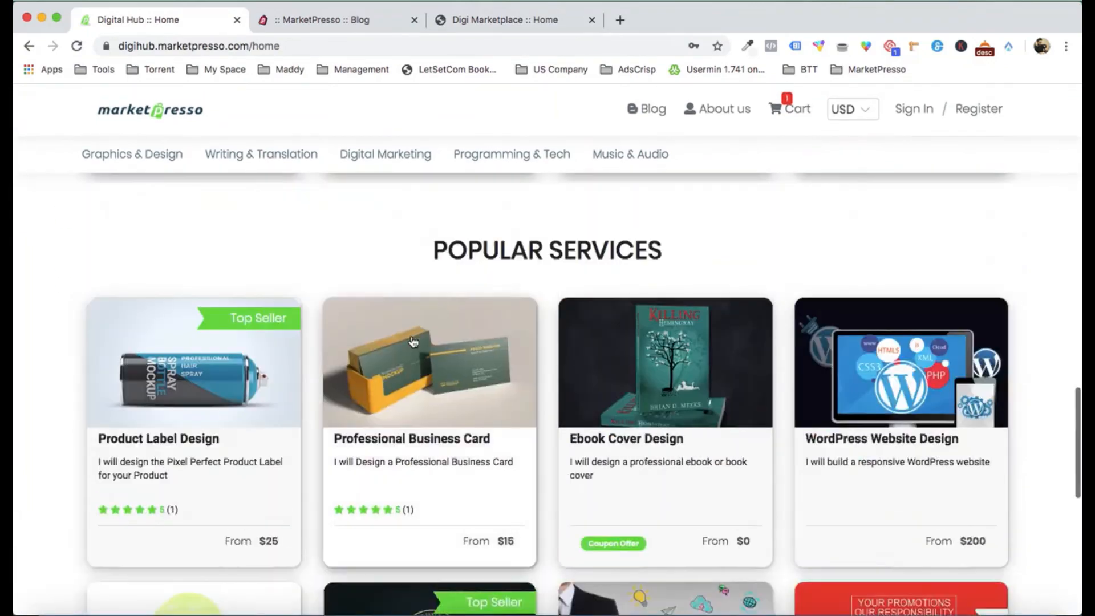
scroll(413, 341, up, 8)
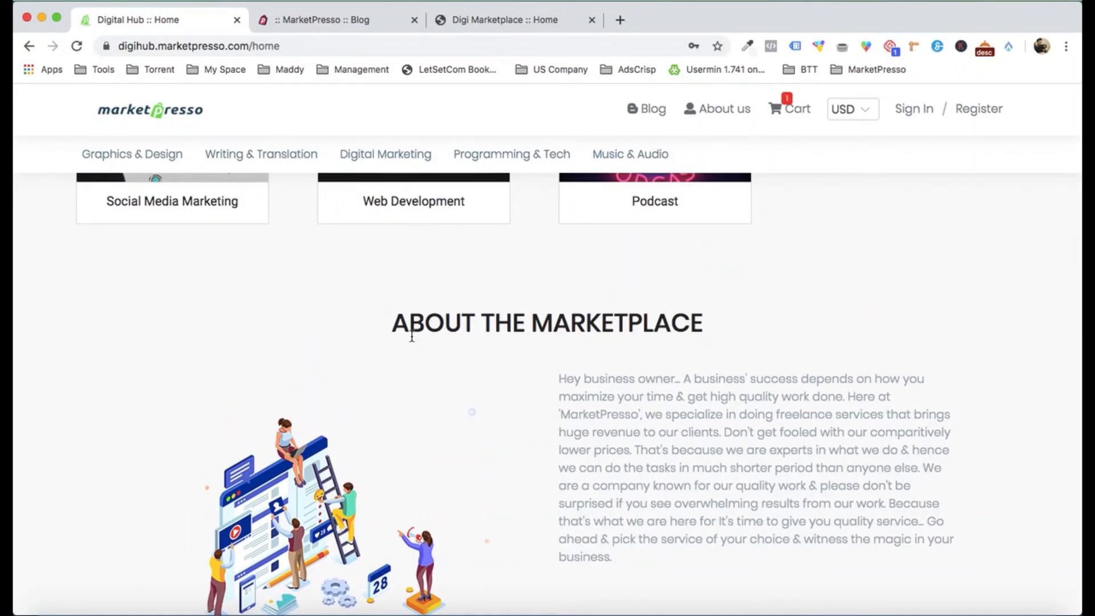
scroll(411, 336, up, 7)
scroll(414, 342, up, 2)
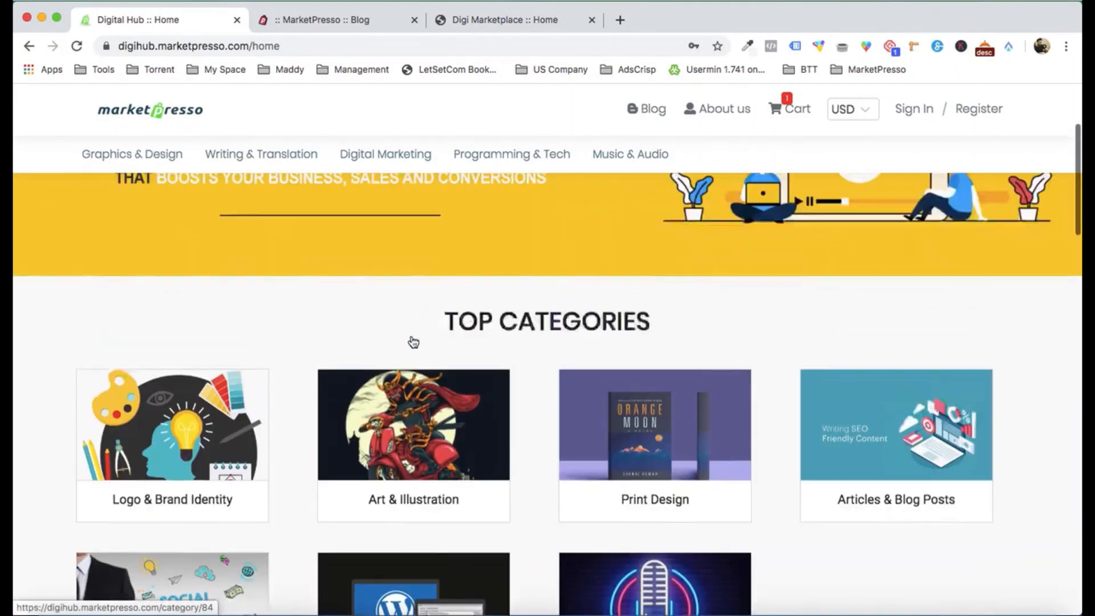
scroll(413, 342, up, 3)
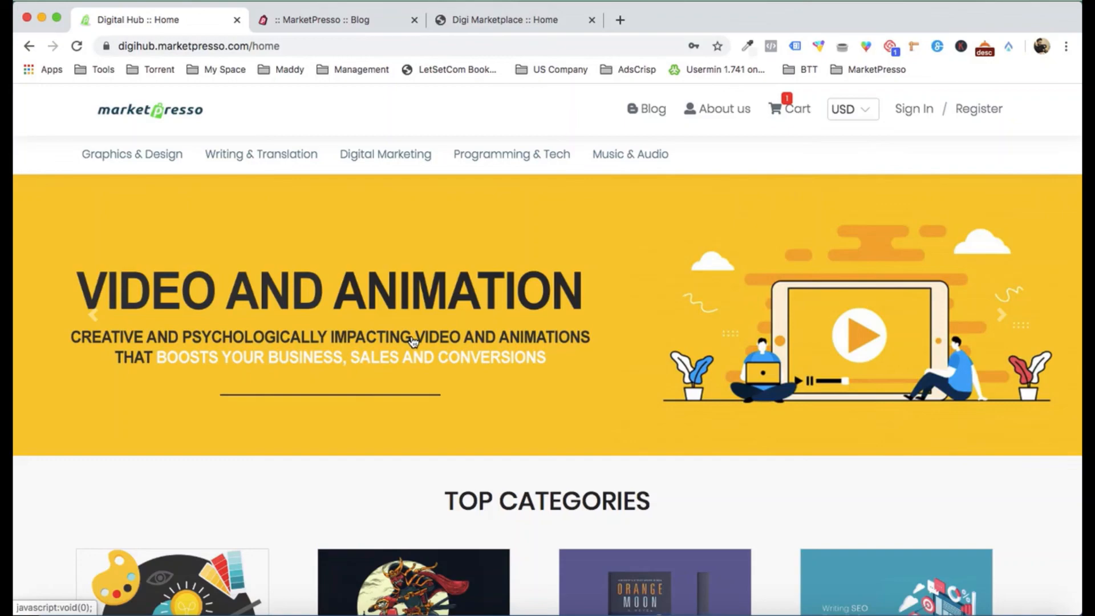
scroll(569, 336, down, 5)
scroll(569, 340, up, 6)
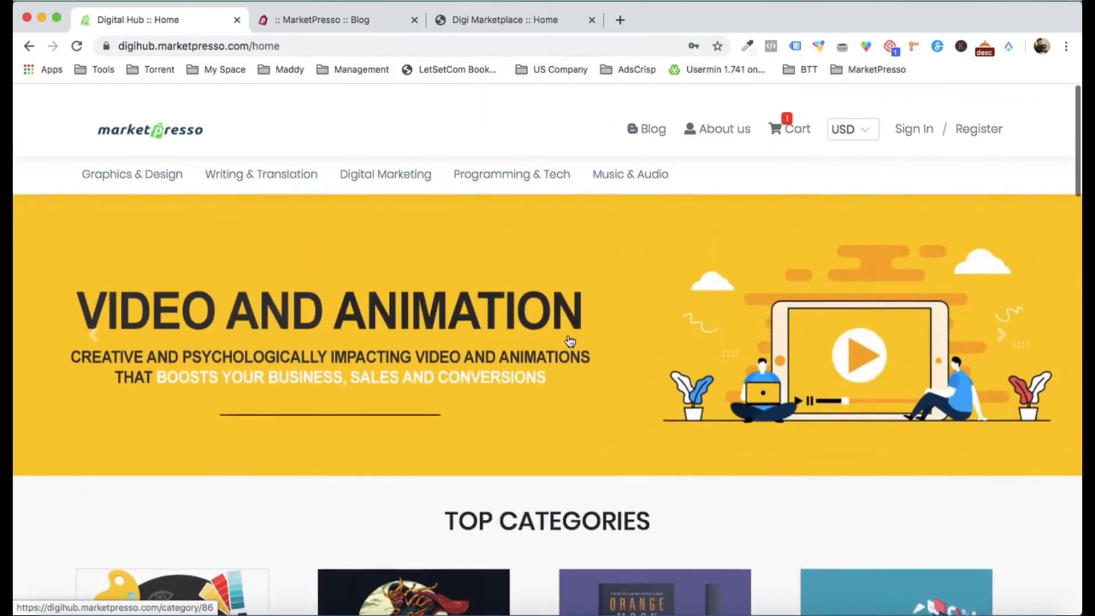
scroll(587, 331, down, 5)
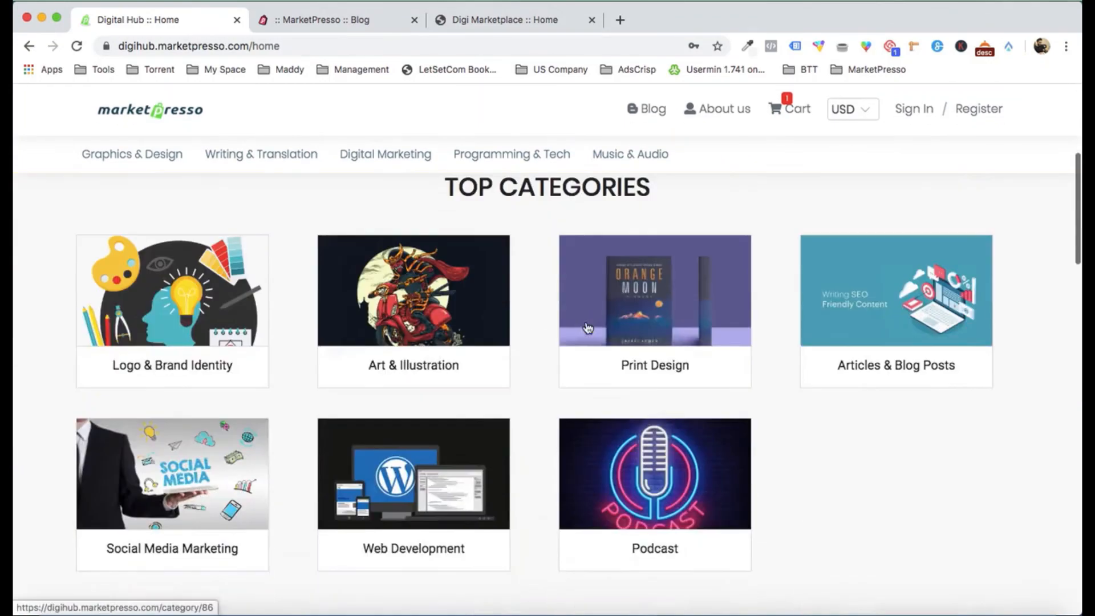
scroll(953, 431, down, 10)
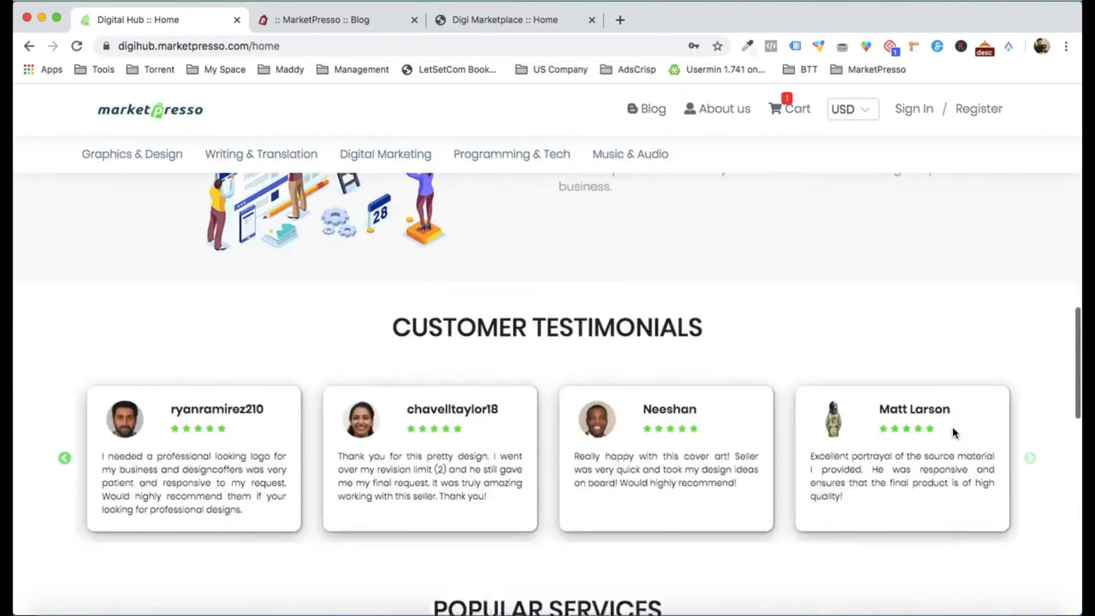
scroll(954, 433, down, 10)
scroll(954, 433, up, 20)
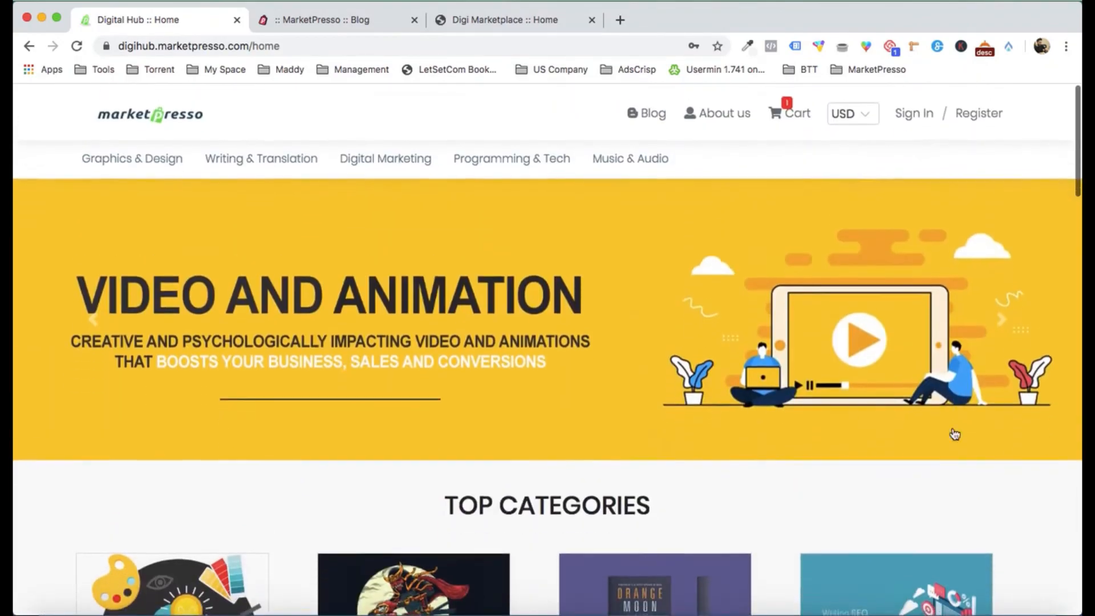
scroll(326, 285, down, 10)
scroll(326, 285, up, 10)
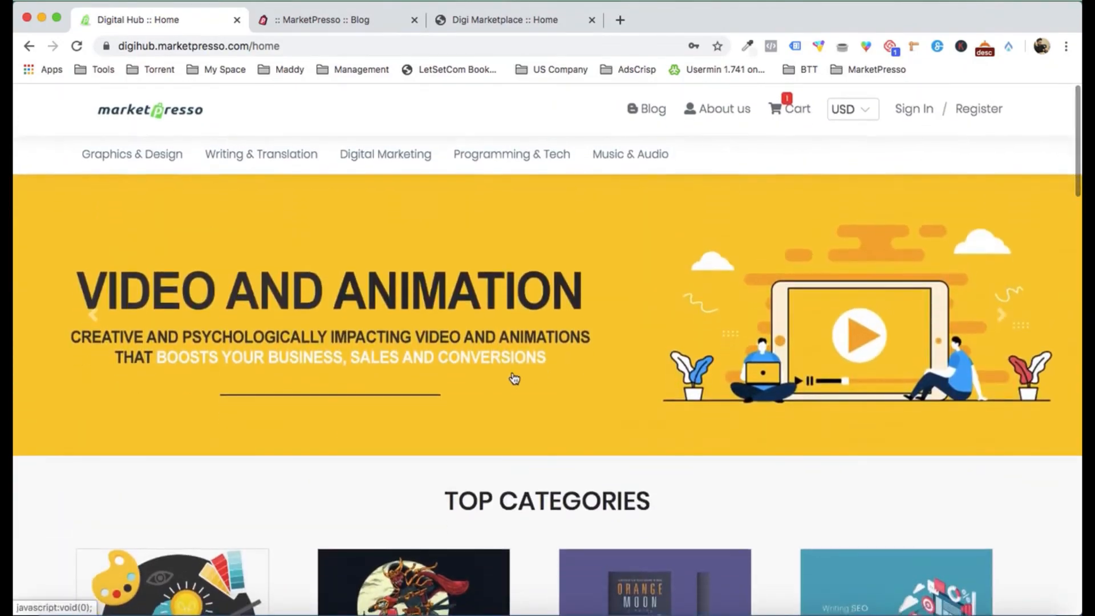
scroll(514, 378, down, 5)
scroll(514, 378, up, 5)
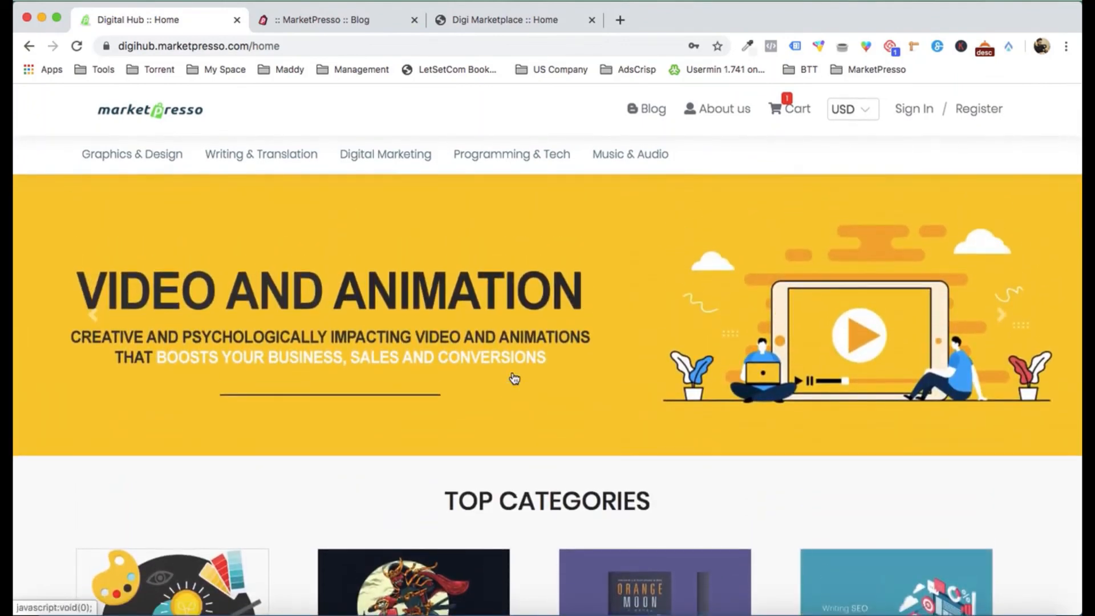